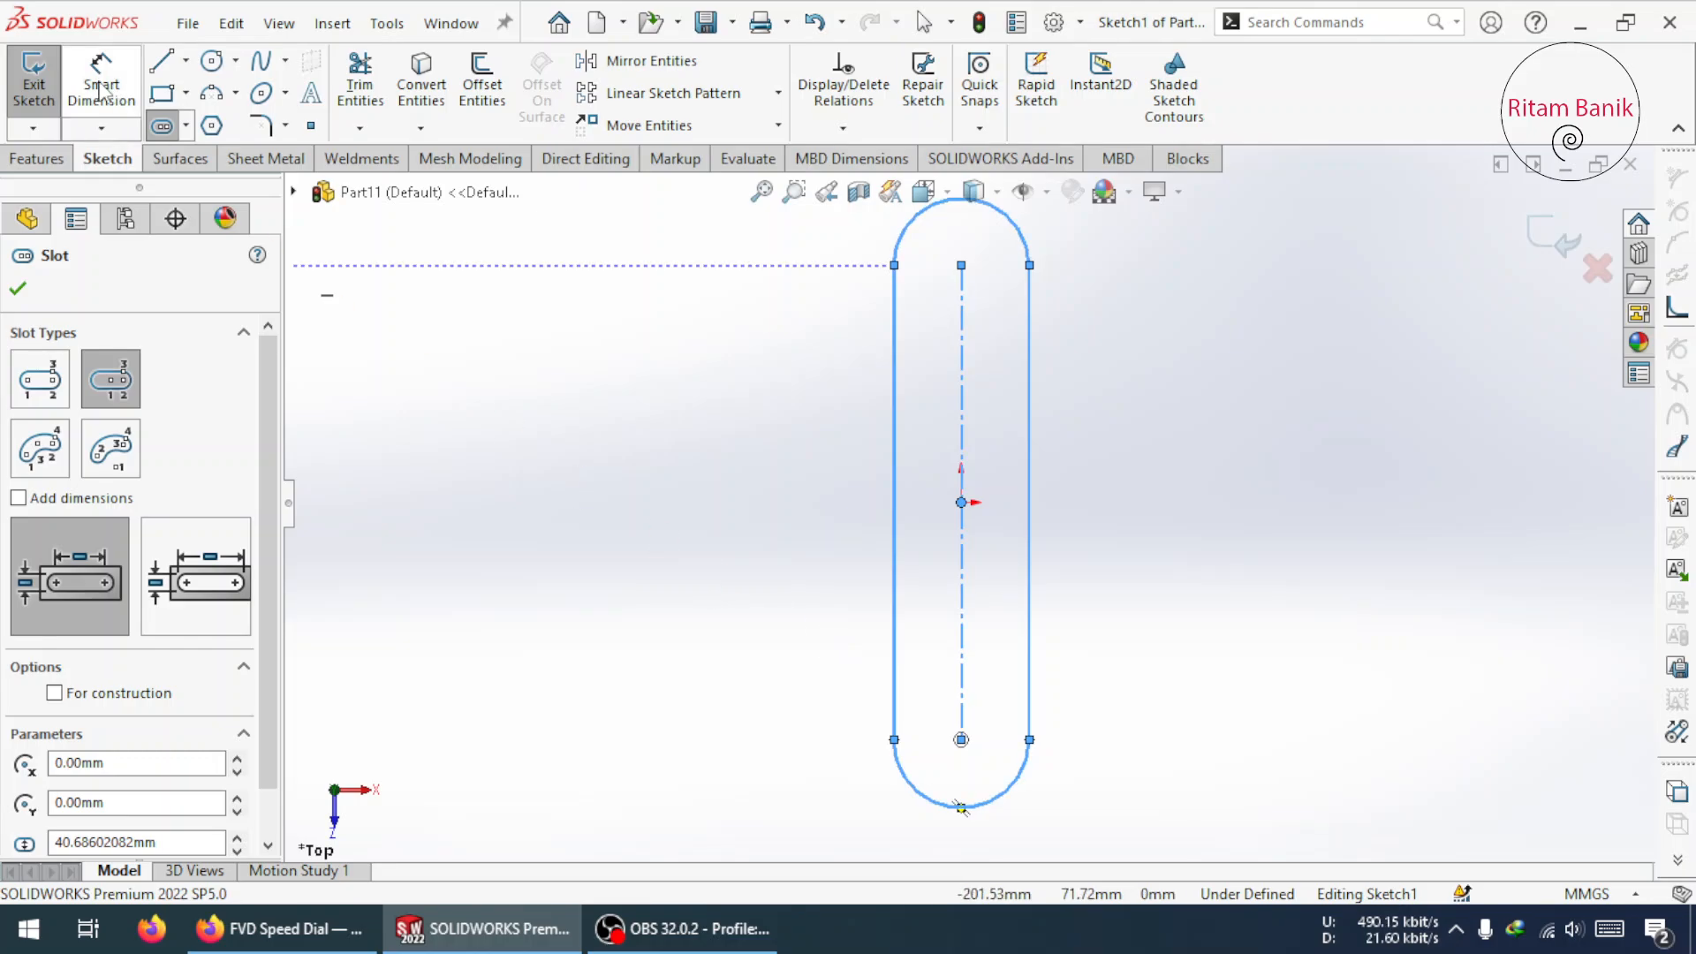
- Dimension the vertical slot's centre-to-centre distance as 60 mm
{"action": "left_click", "coordinate": [961, 600]}
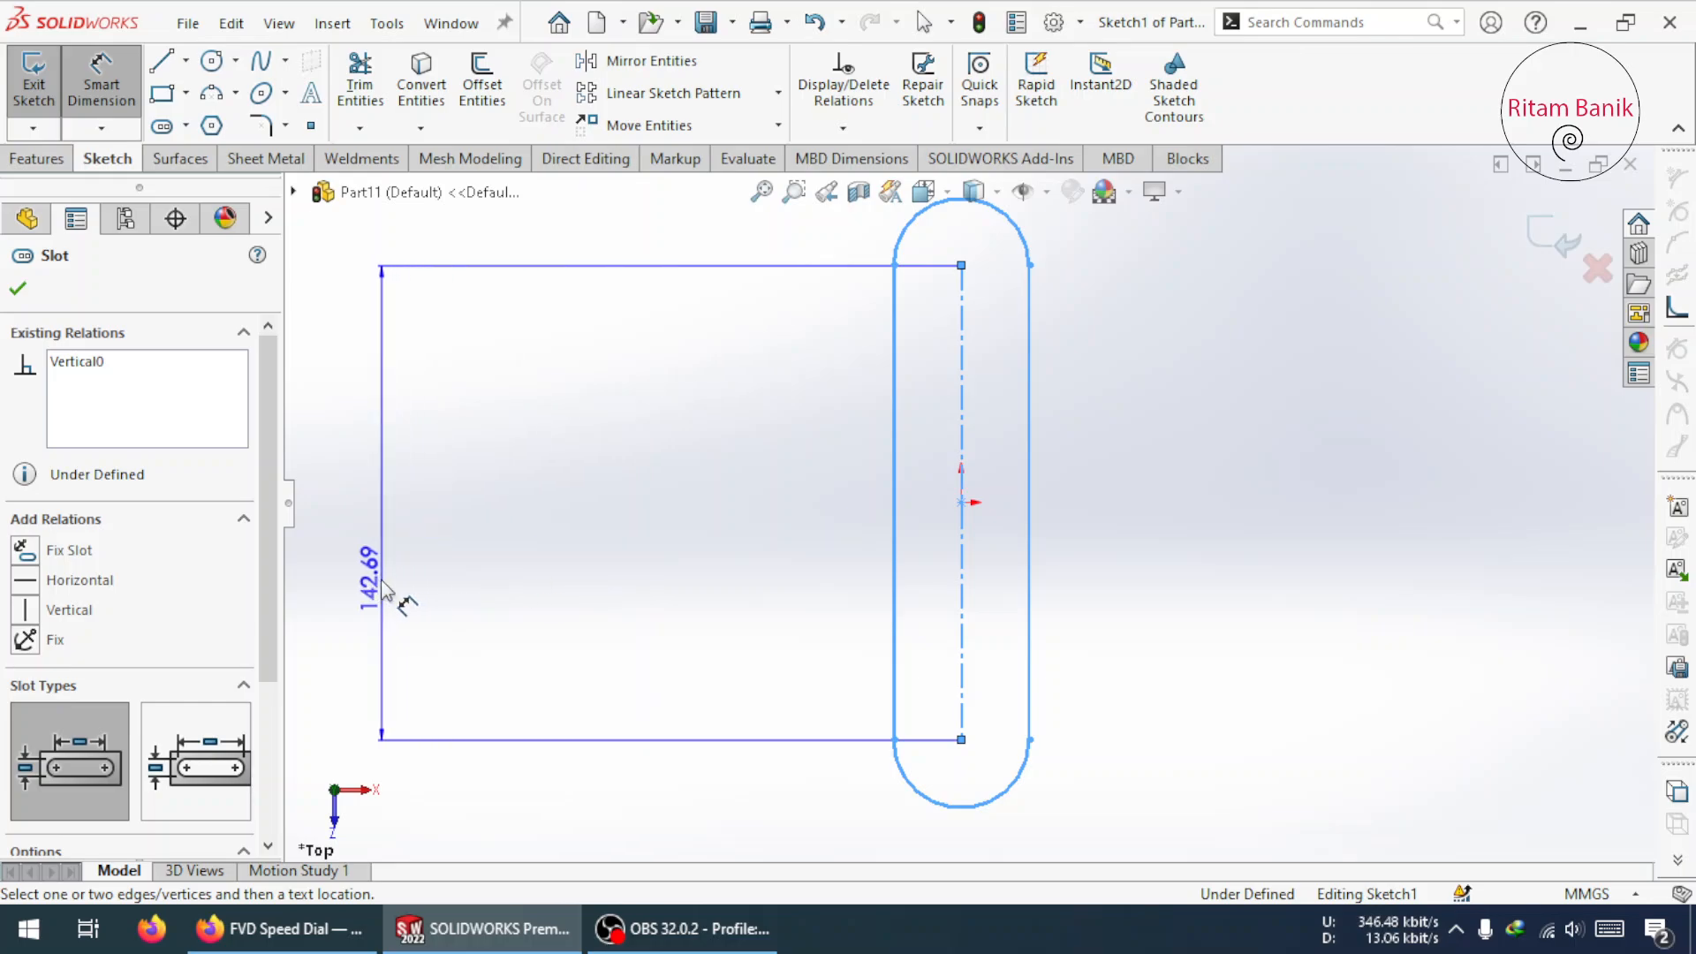
{"action": "left_click", "coordinate": [391, 571]}
{"action": "type", "text": "60"}
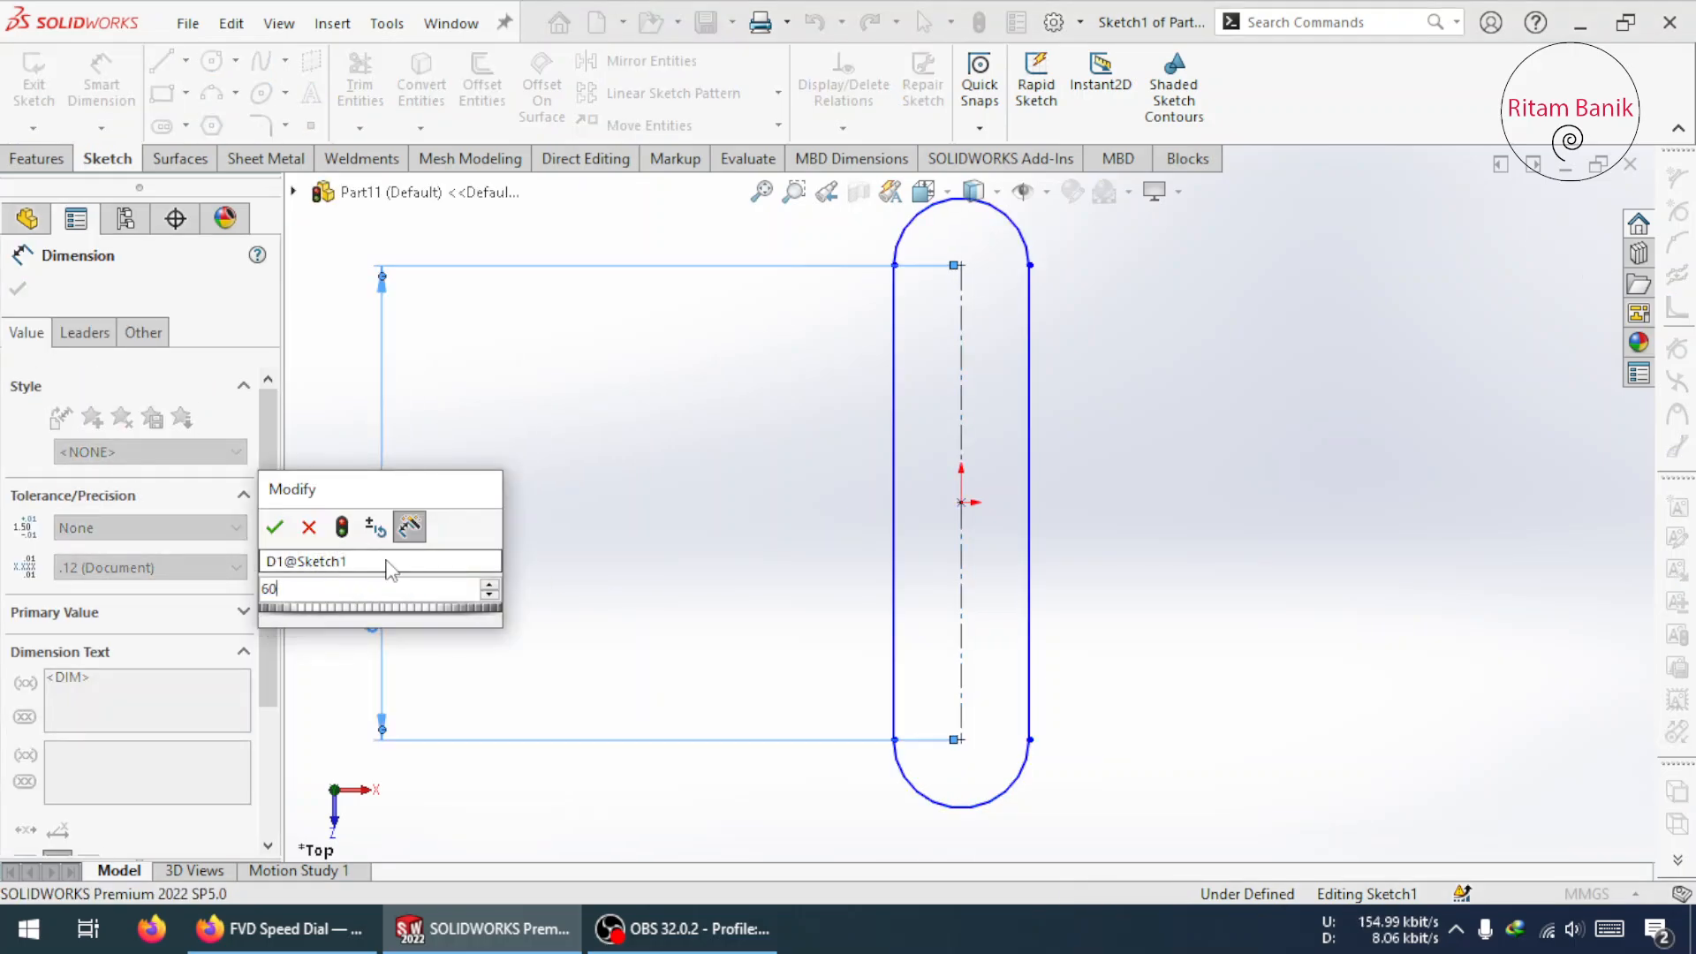
{"action": "key", "text": "Return"}
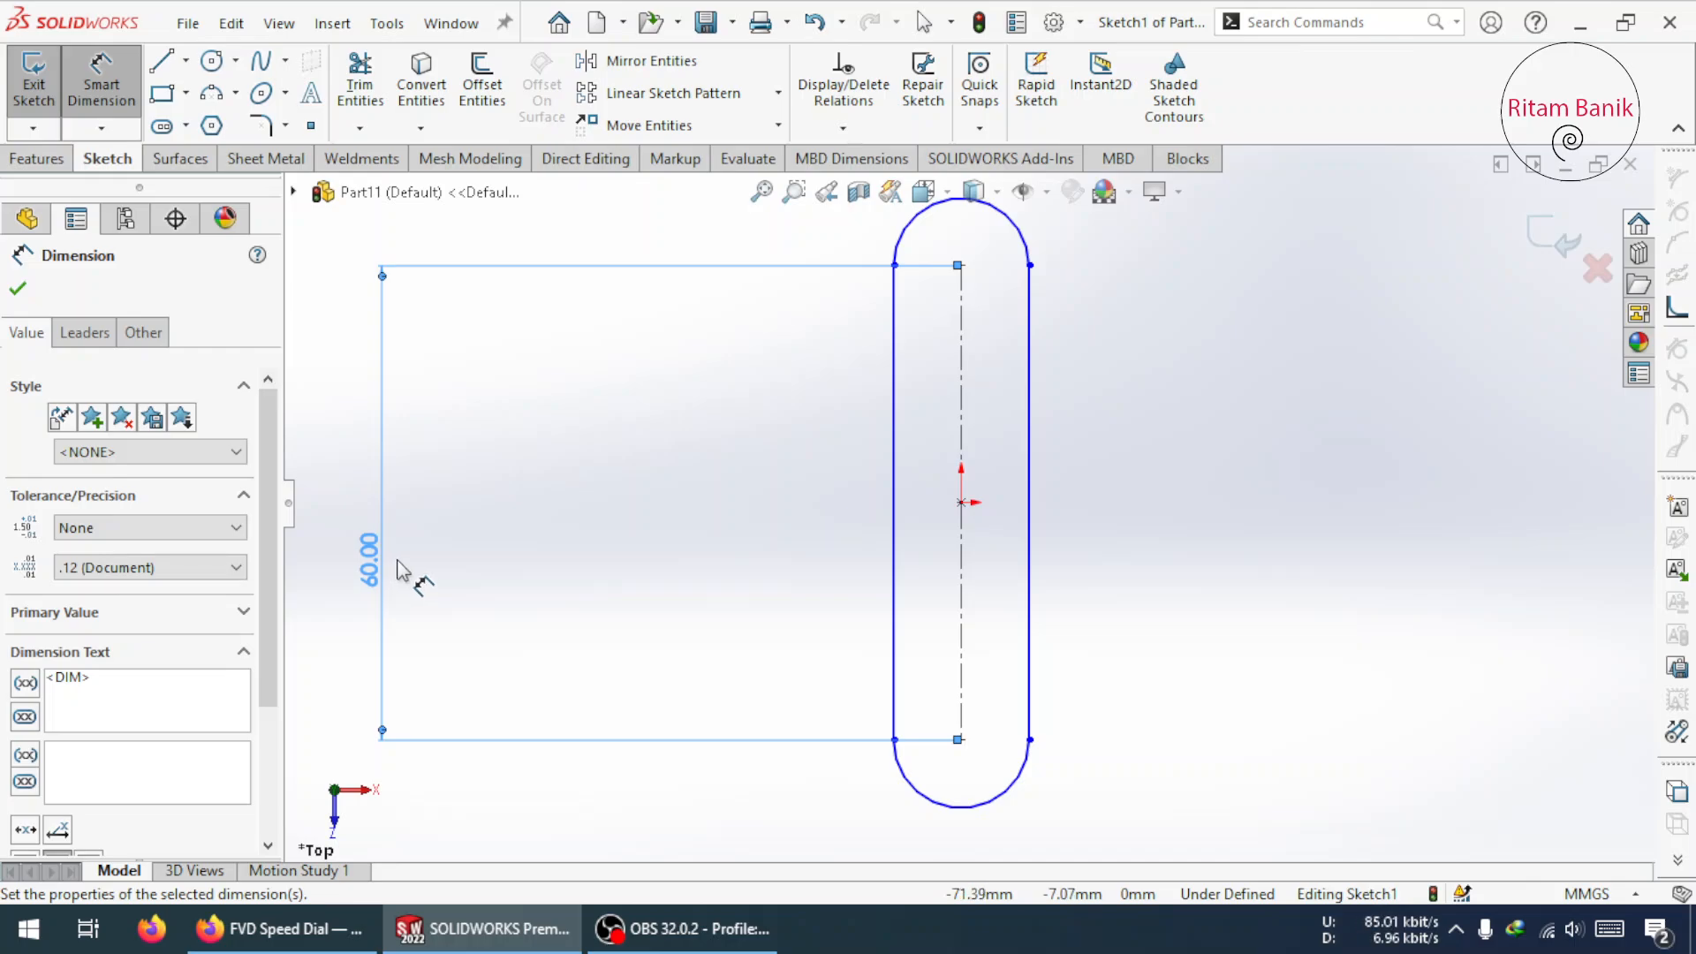
- Dimension the slot's upper end arc as a 32 mm diameter and place the dimension above and left of the slot
{"action": "left_click", "coordinate": [907, 245]}
{"action": "left_click", "coordinate": [667, 320]}
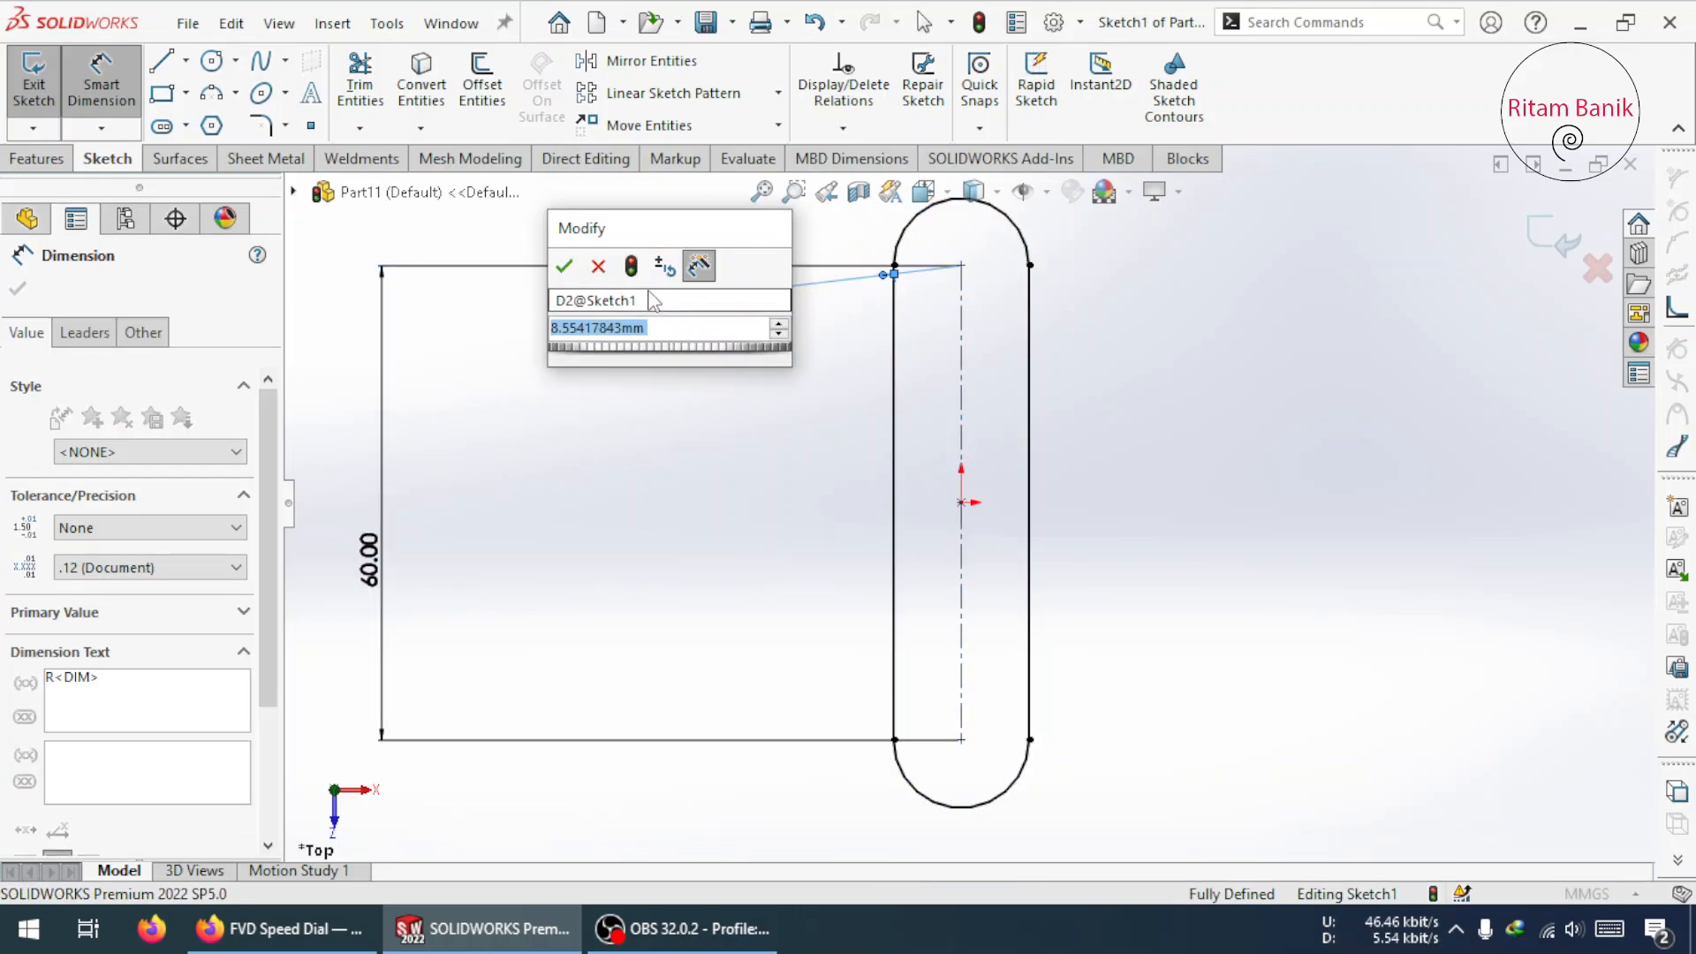
{"action": "left_click", "coordinate": [564, 266]}
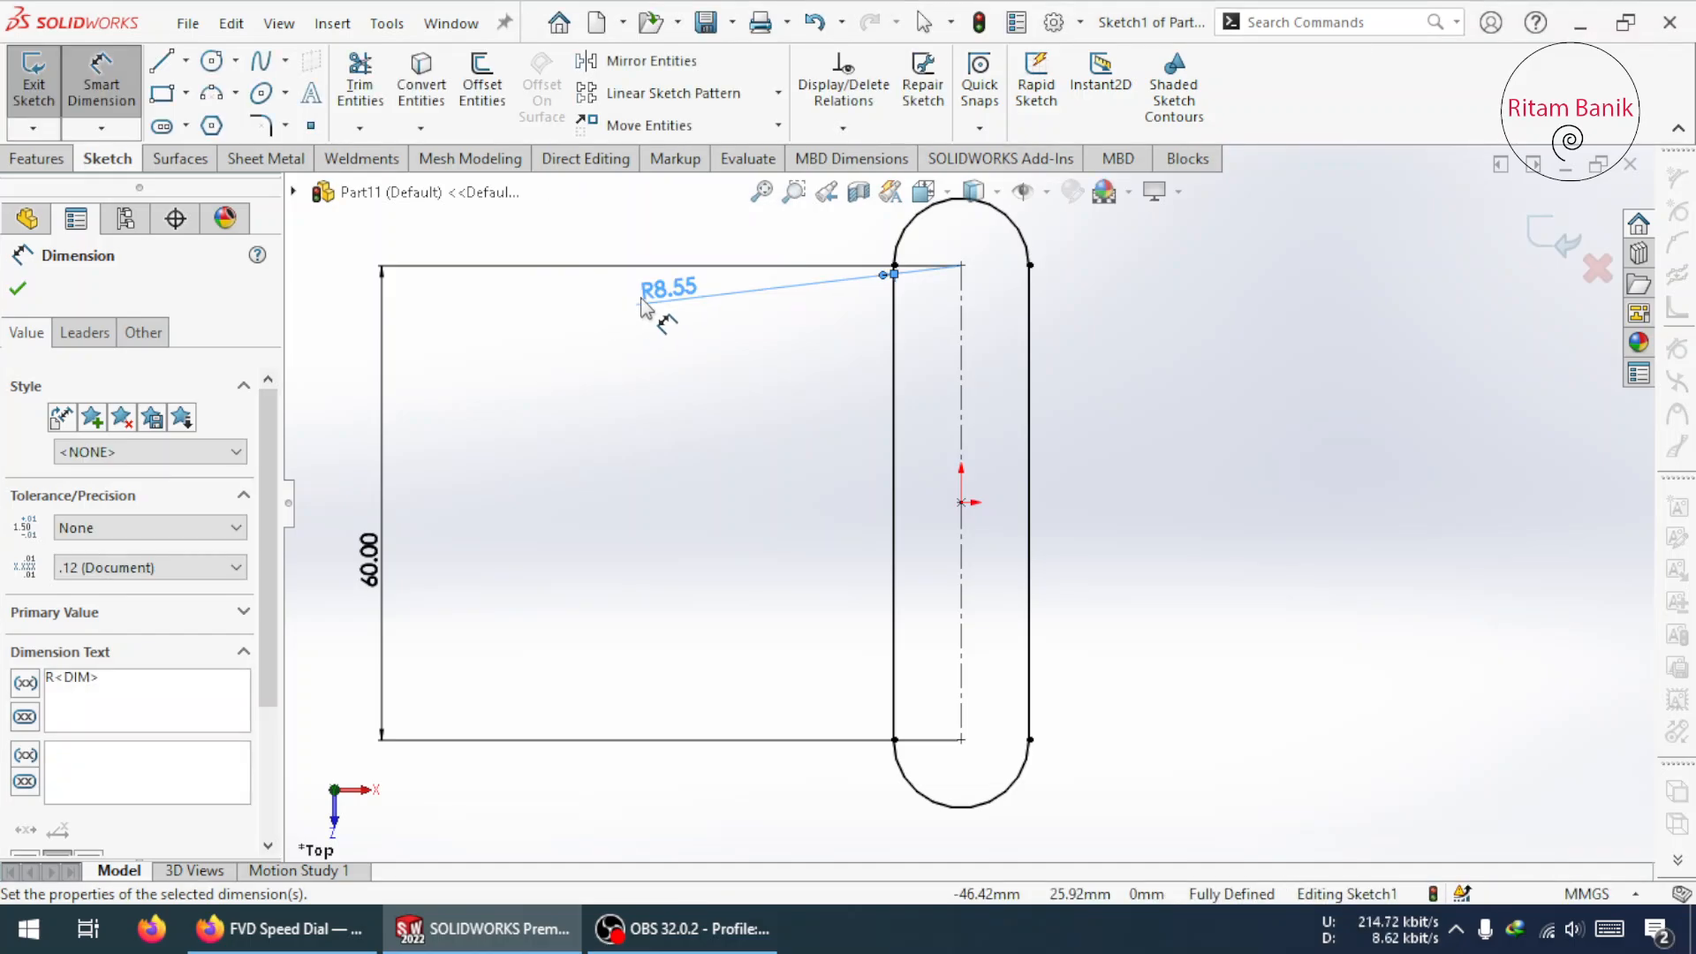
{"action": "key", "text": "Escape"}
{"action": "left_click", "coordinate": [662, 288]}
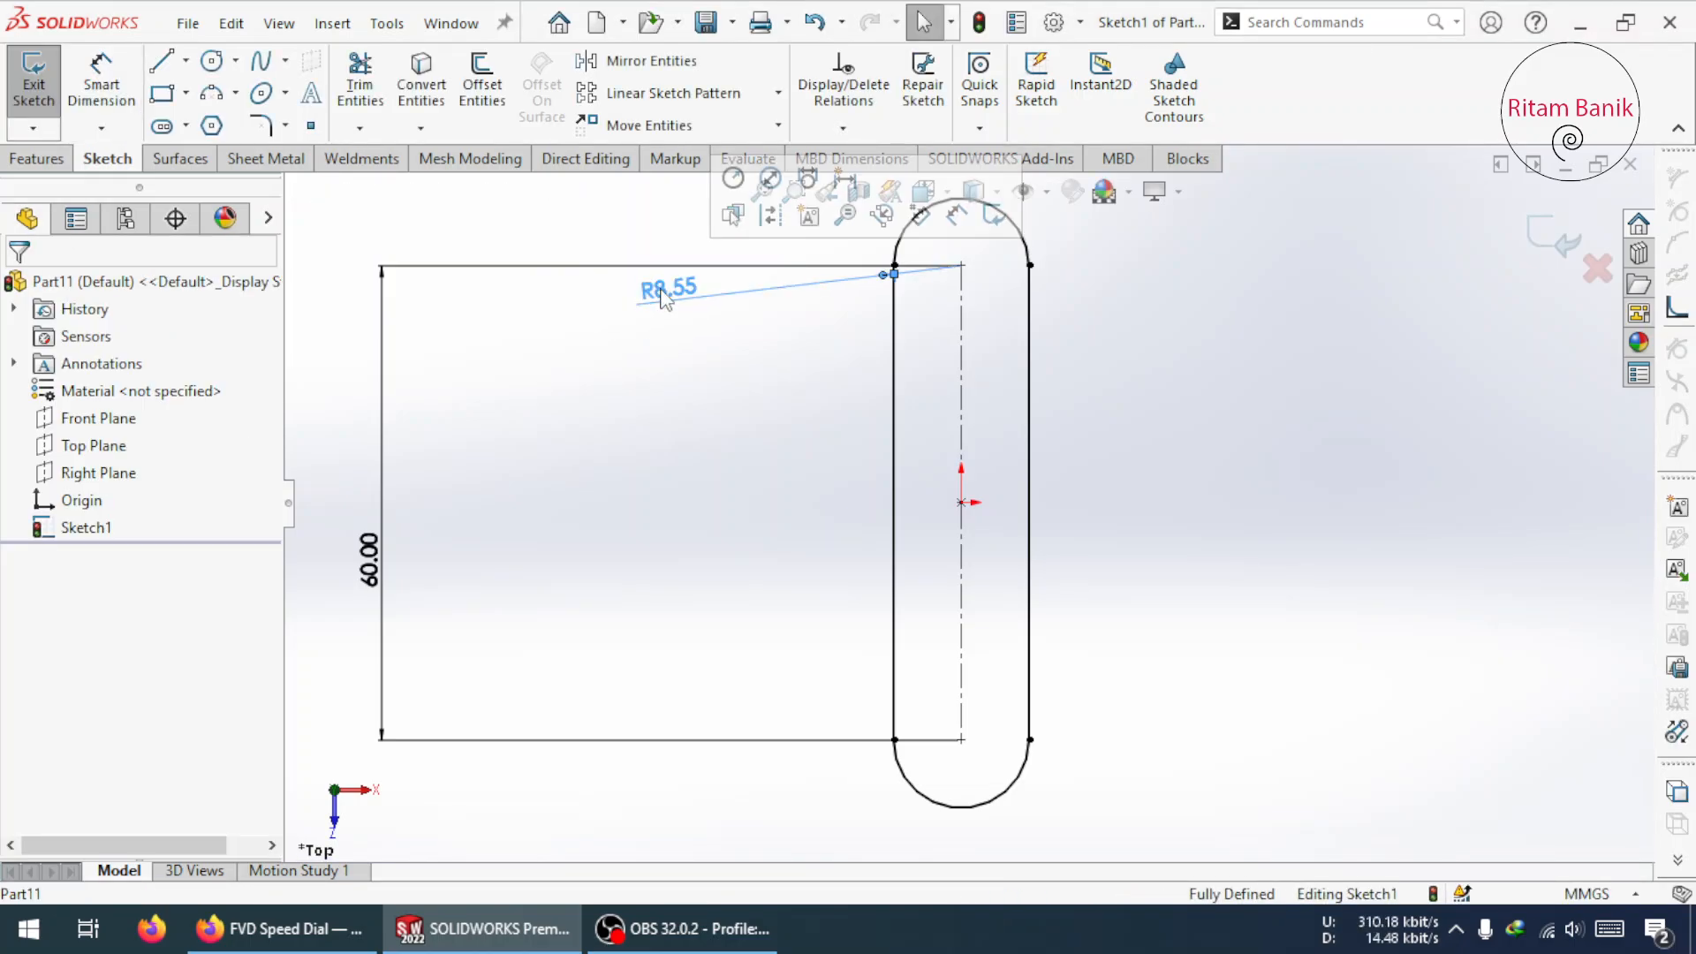
{"action": "left_click", "coordinate": [731, 217]}
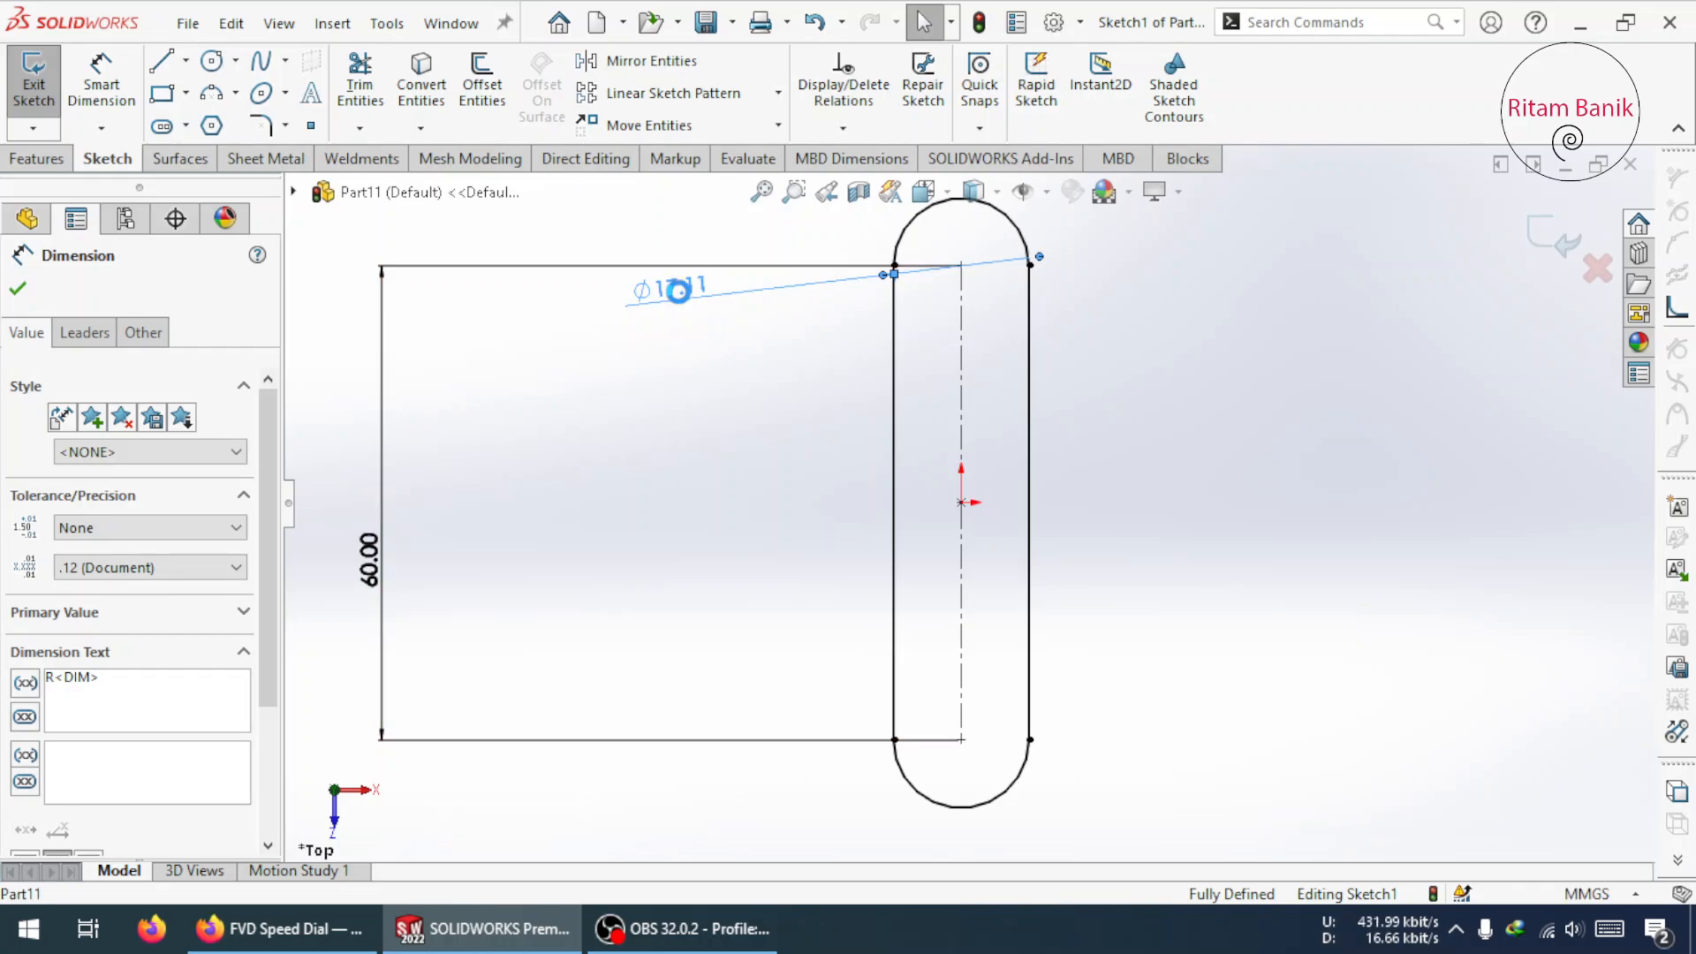
{"action": "double_click", "coordinate": [681, 291]}
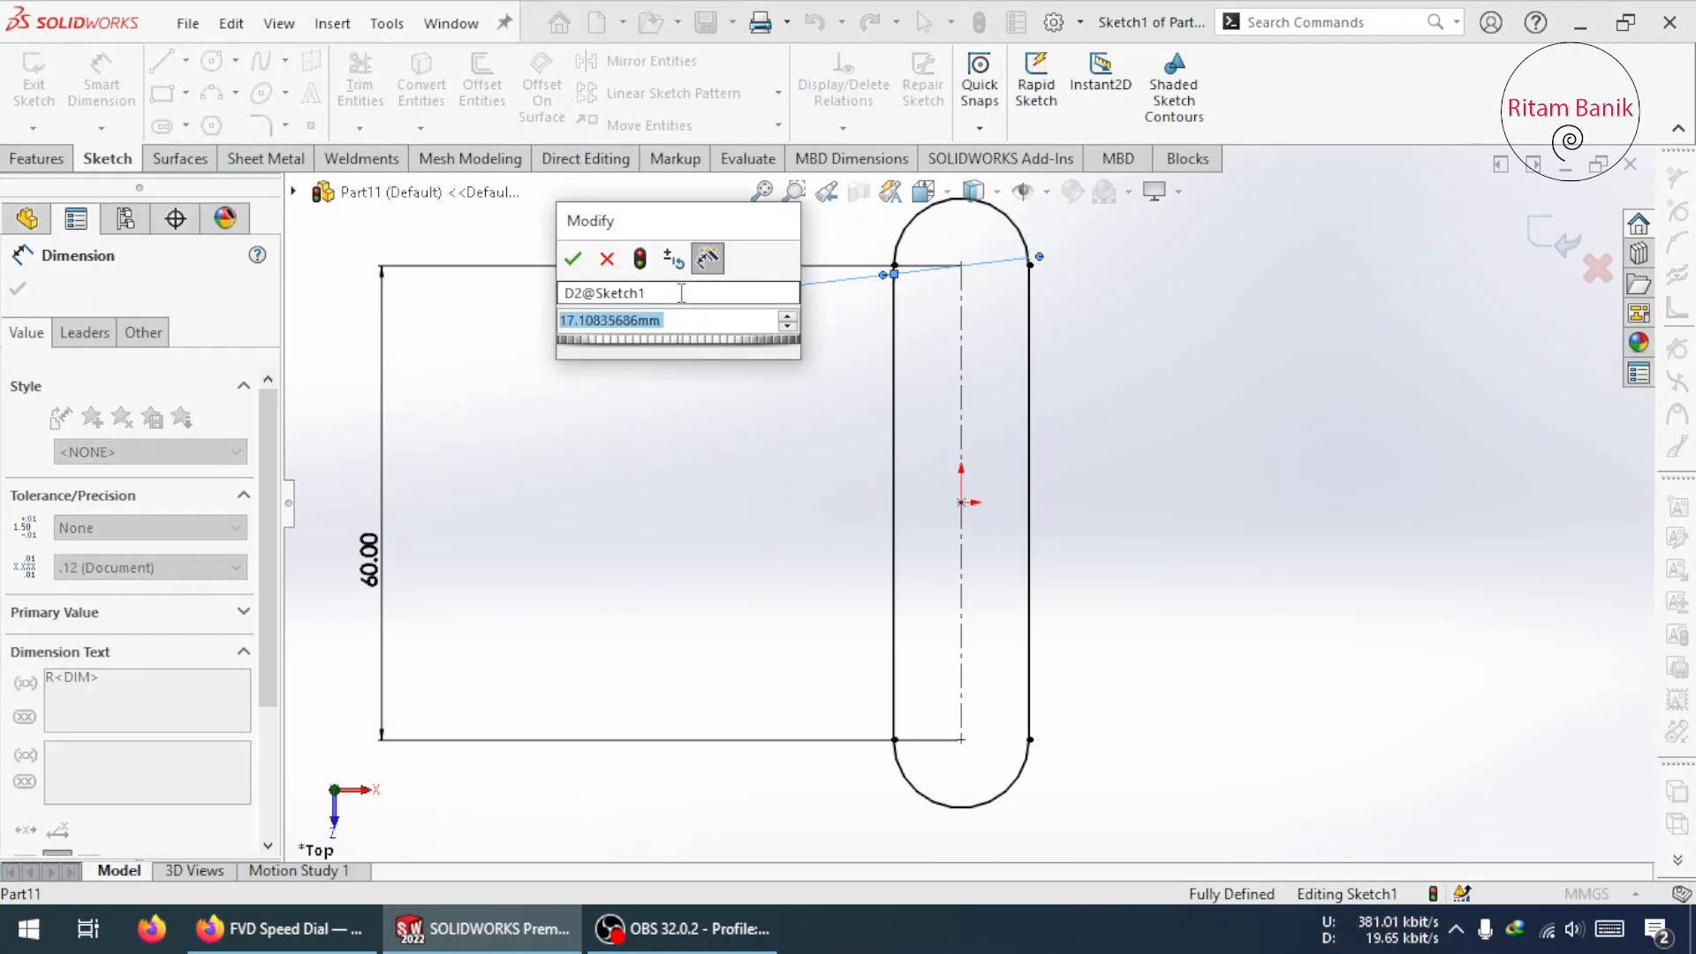
{"action": "type", "text": "32"}
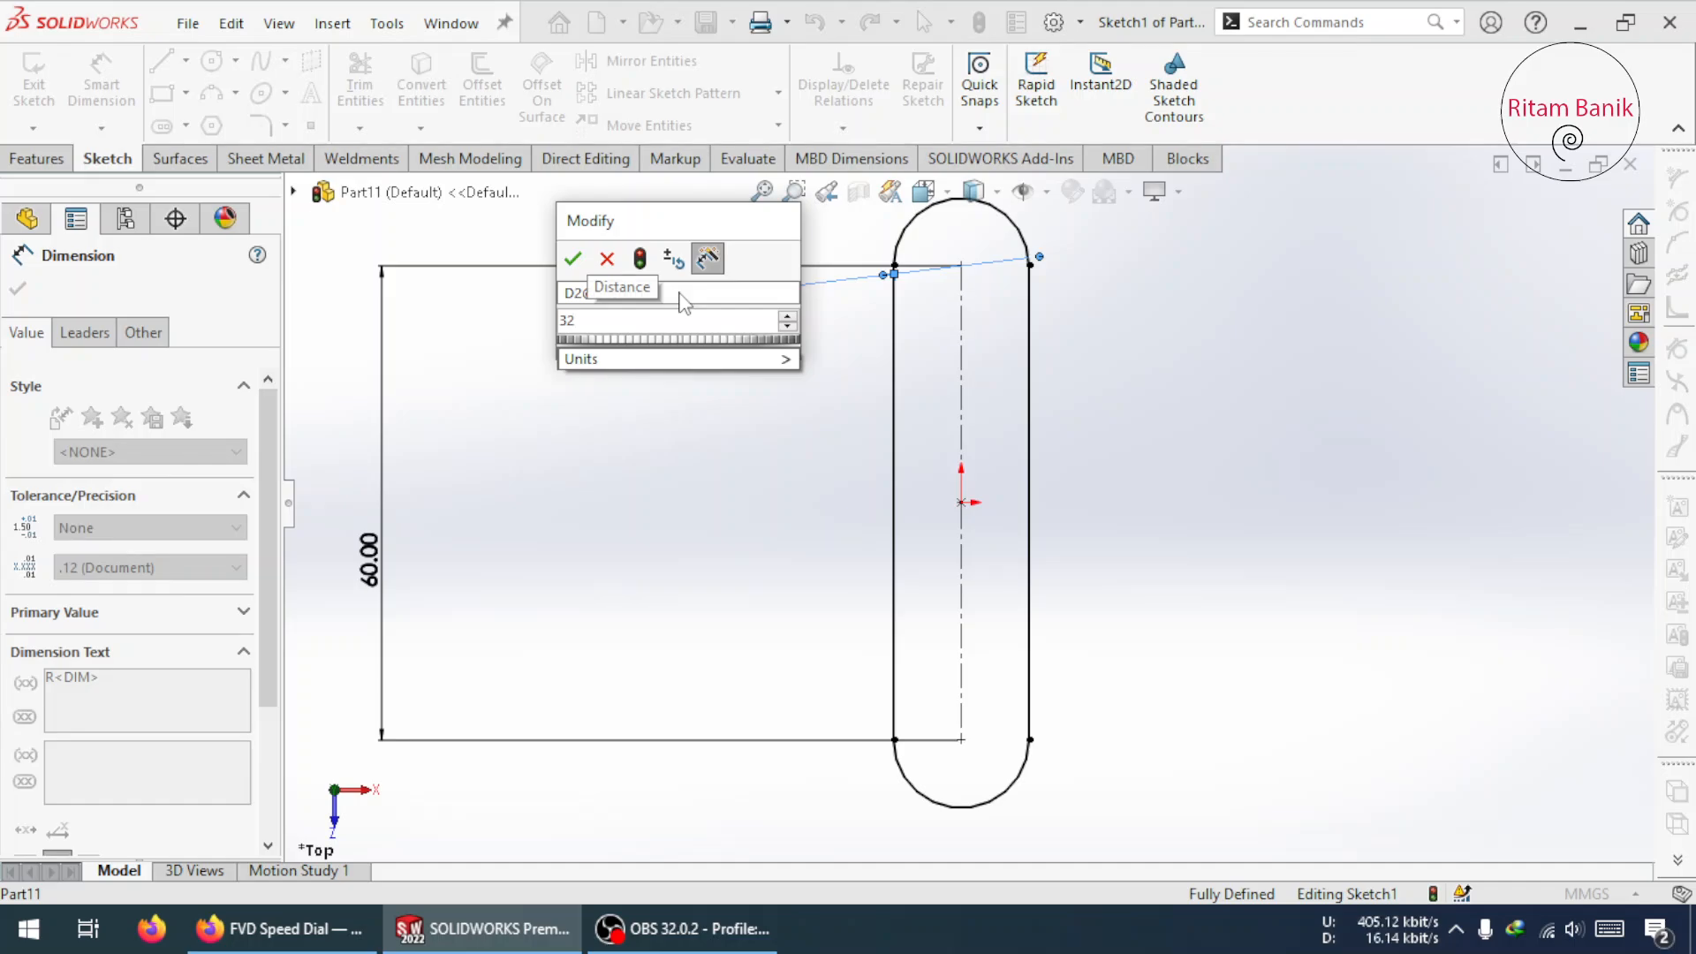
{"action": "key", "text": "Return"}
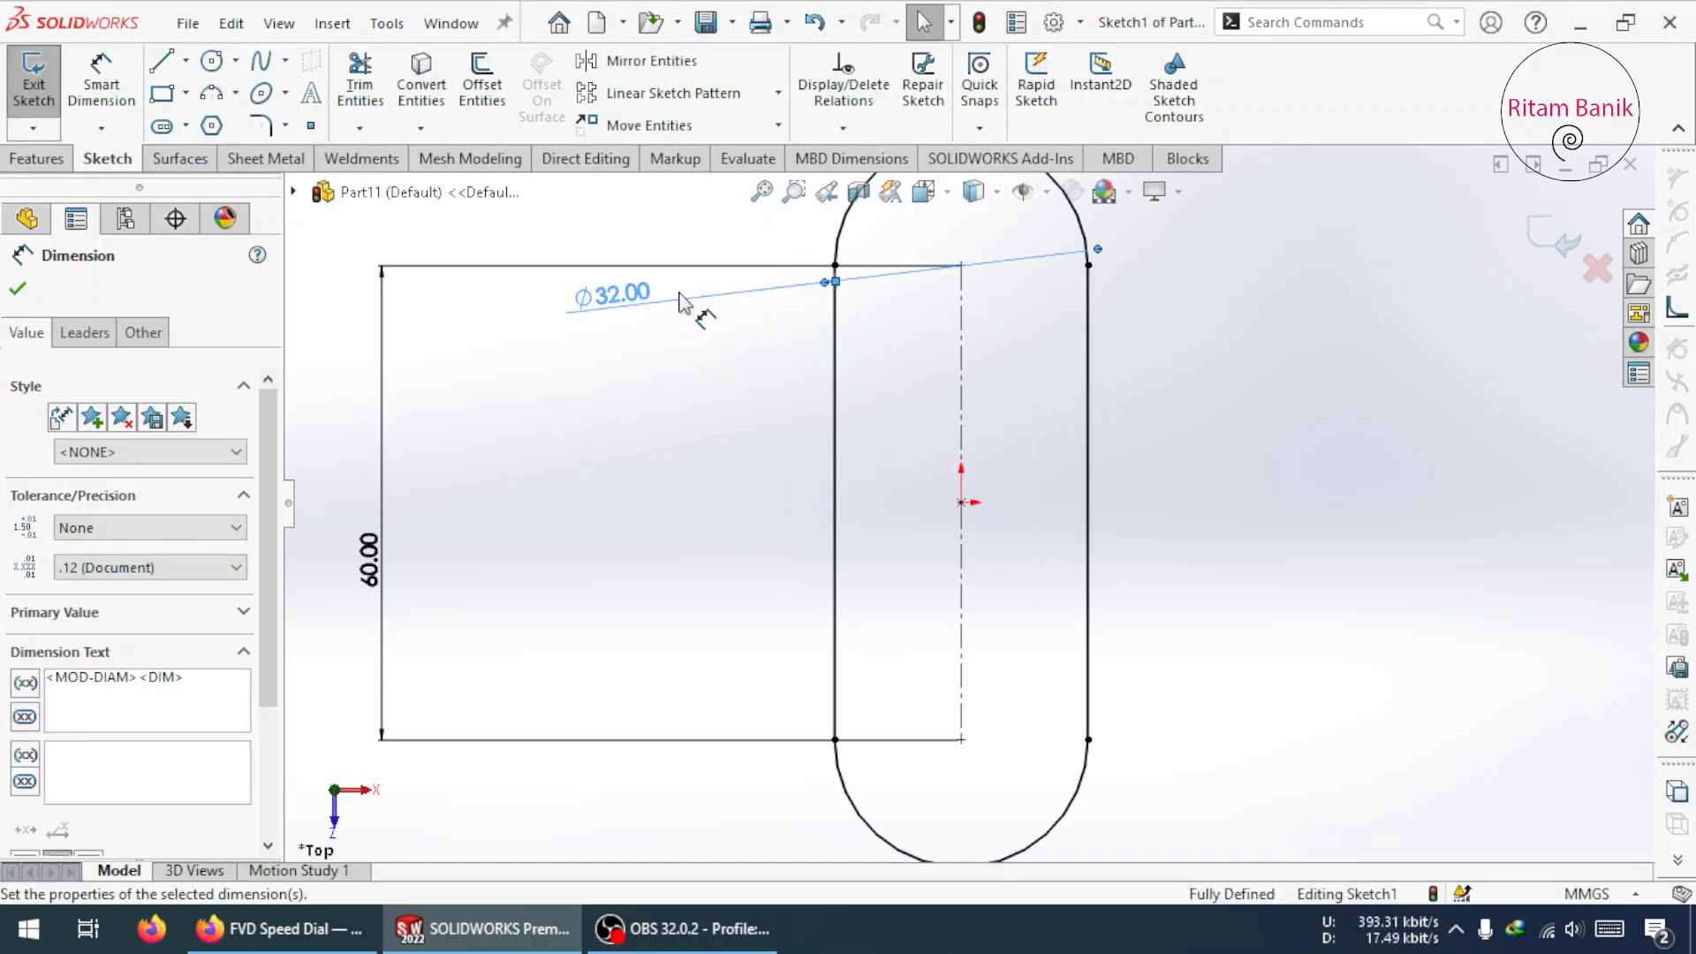
{"action": "scroll", "coordinate": [816, 341], "scroll_direction": "up", "scroll_amount": 4}
{"action": "scroll", "coordinate": [874, 366], "scroll_direction": "down", "scroll_amount": 2}
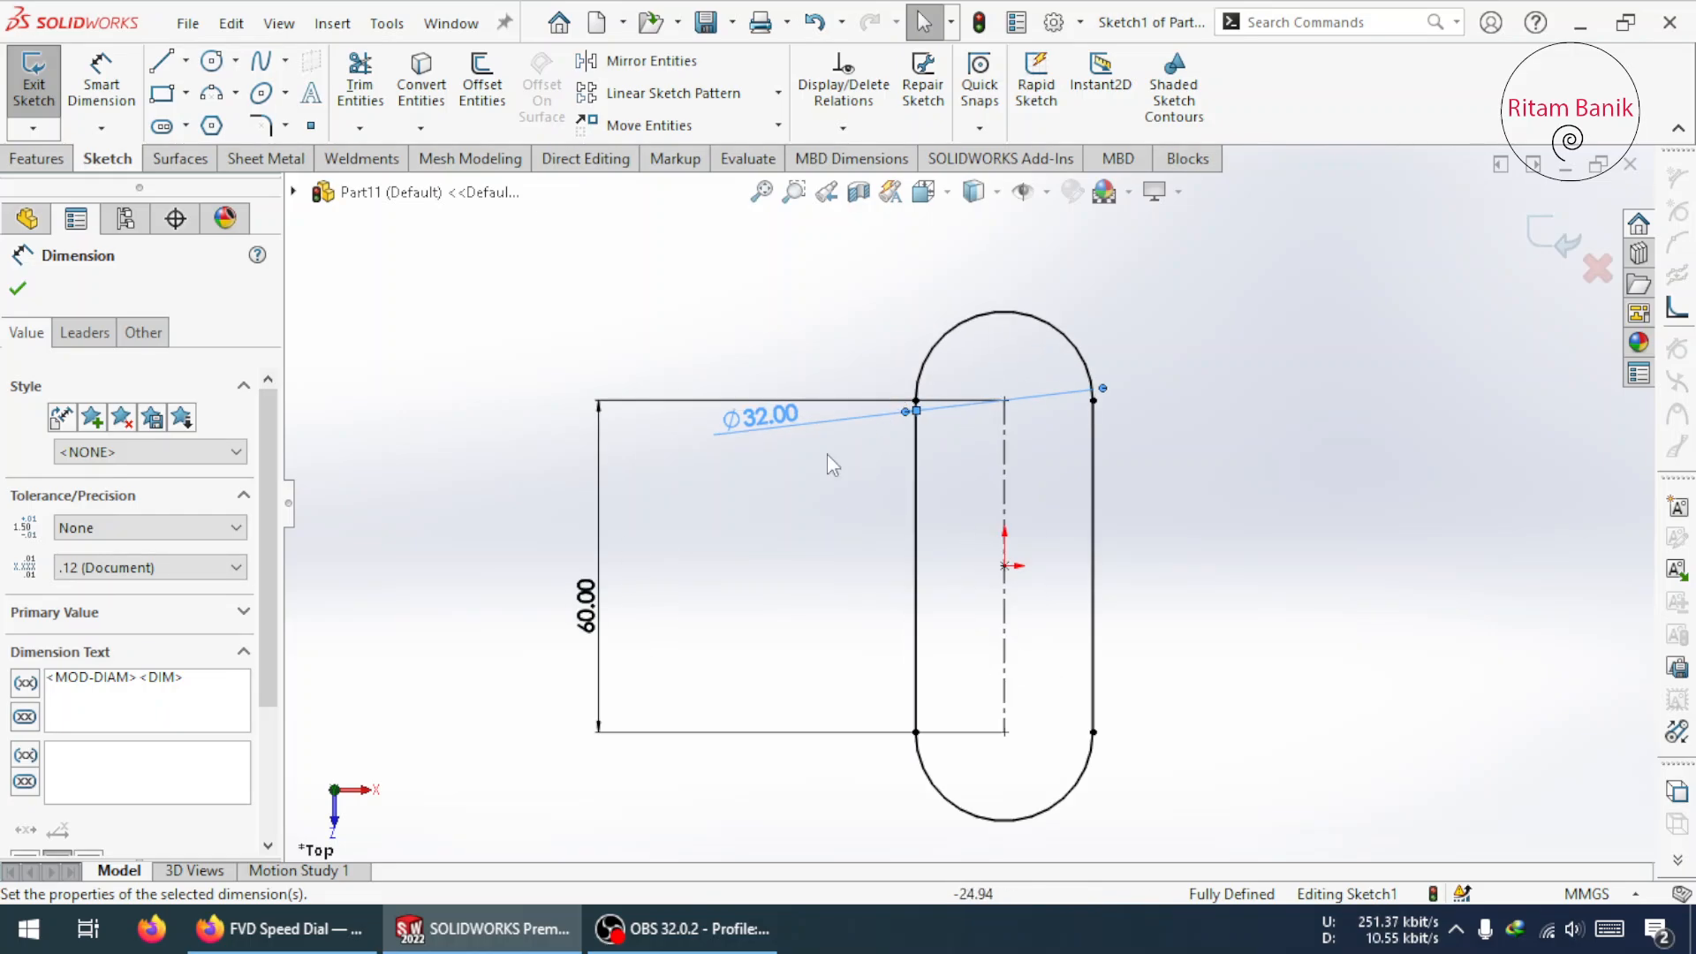
{"action": "left_click_drag", "start_coordinate": [758, 425], "coordinate": [835, 296]}
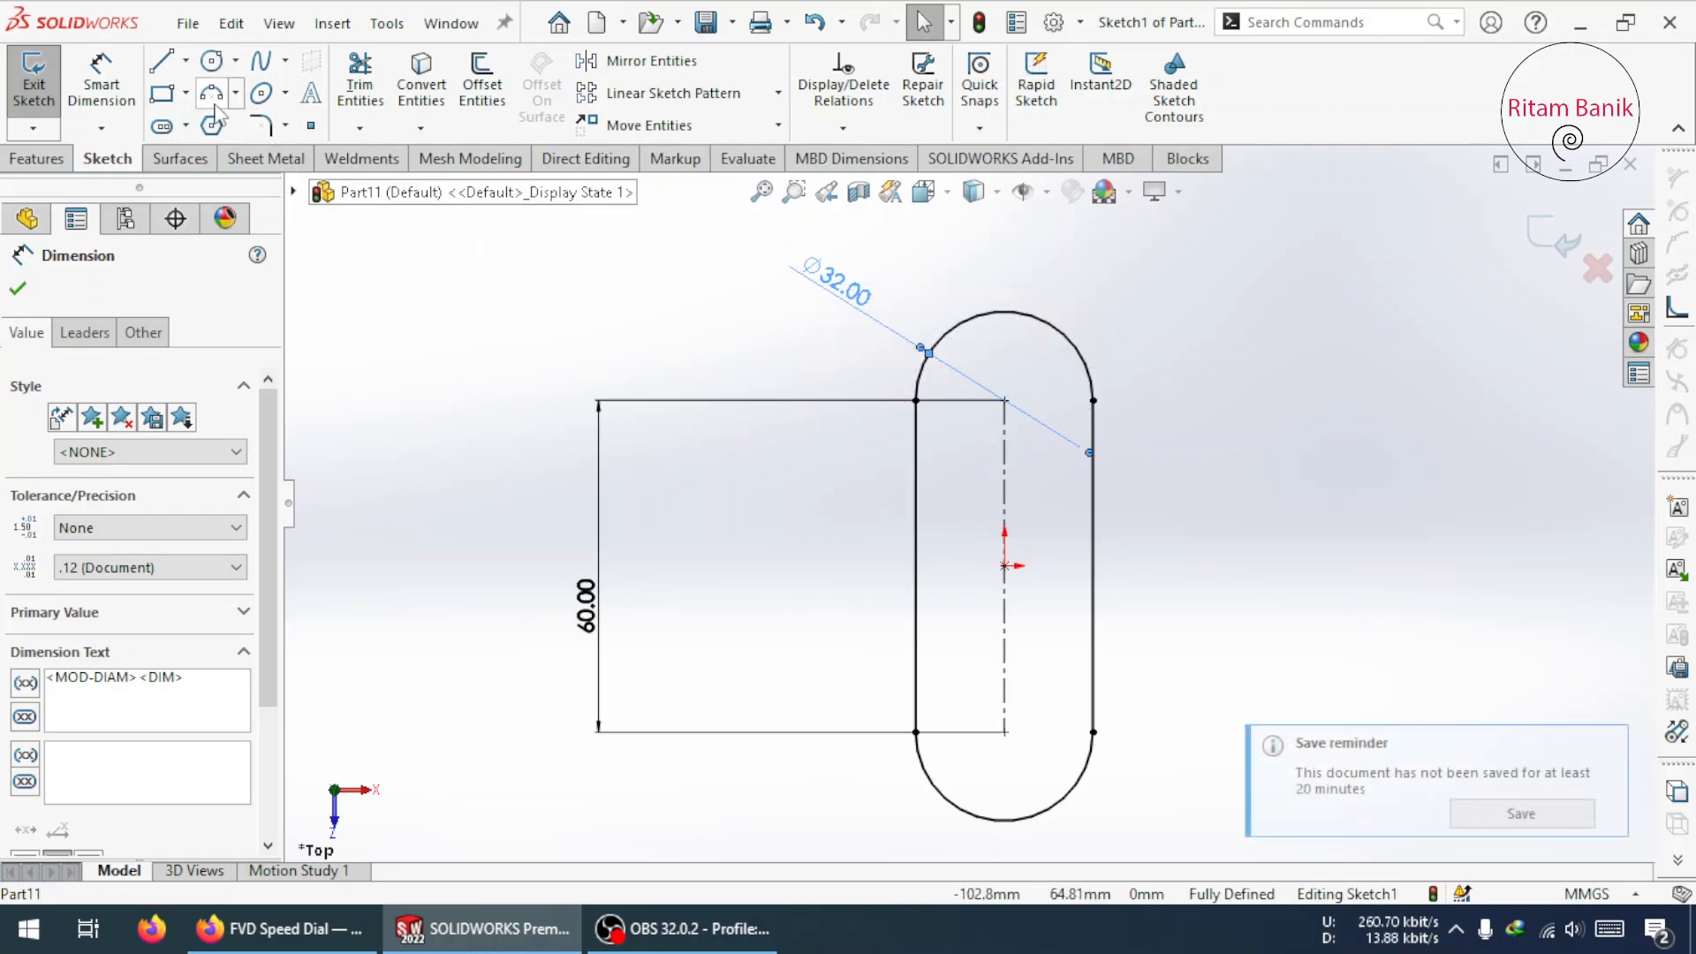
- Sketch a larger centerpoint slot from the origin, sharing the first slot's arc centres, about 43 mm wide
{"action": "left_click", "coordinate": [164, 127]}
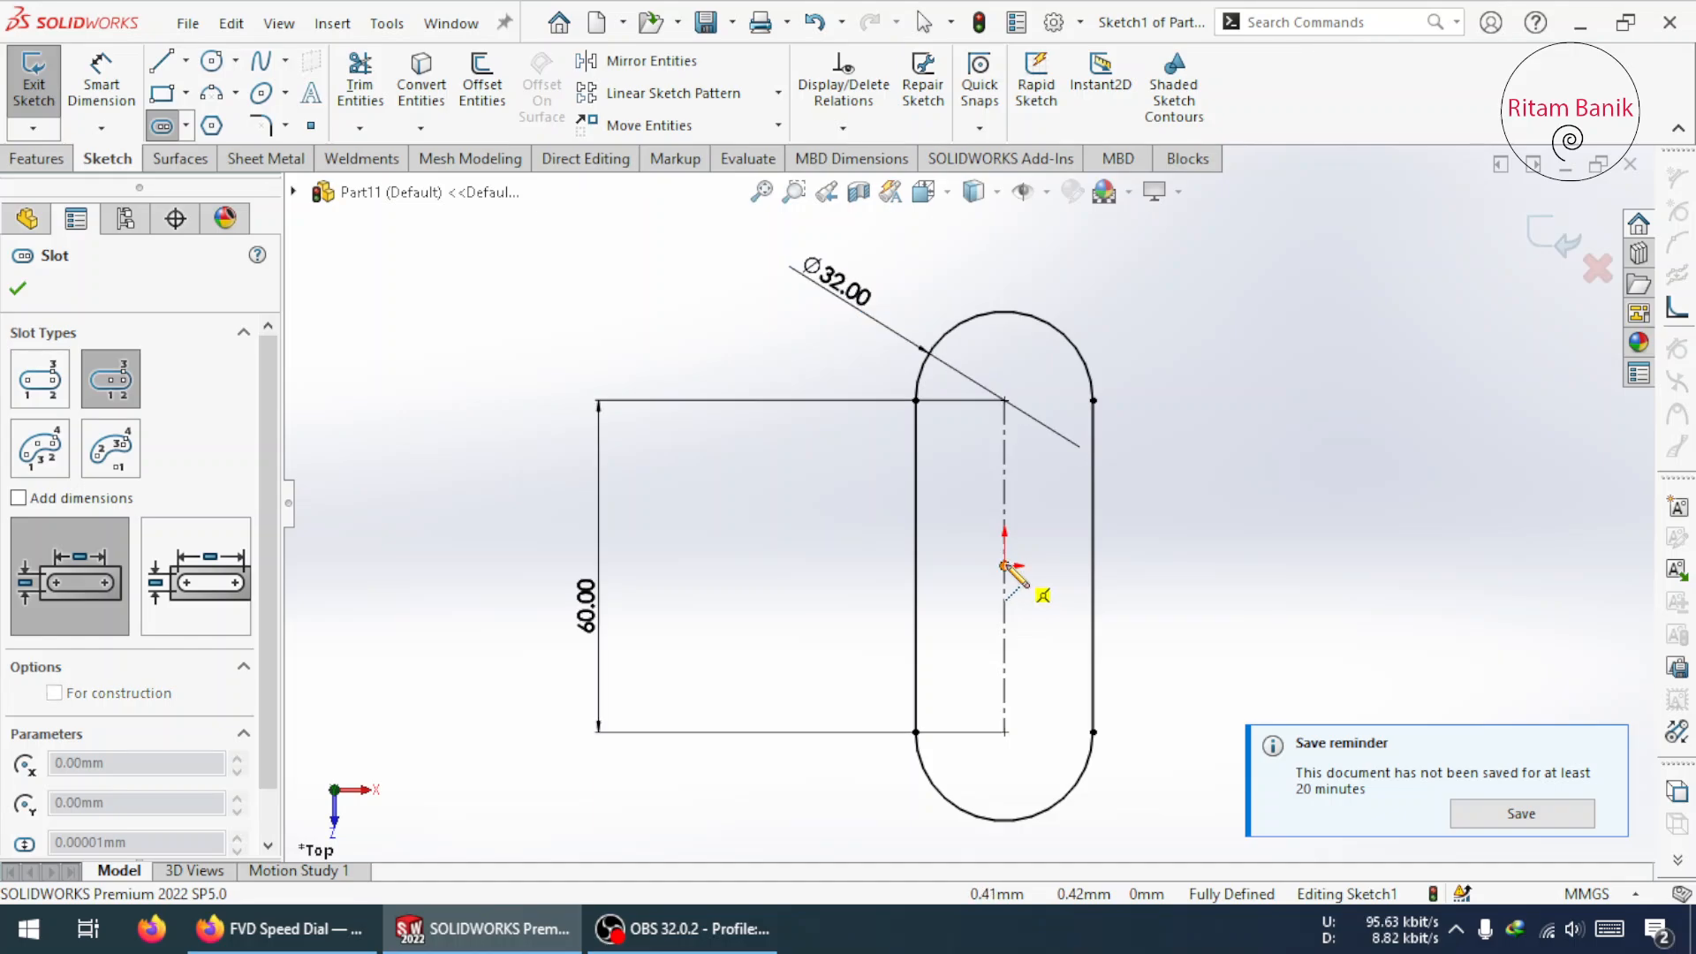
{"action": "left_click", "coordinate": [1003, 565]}
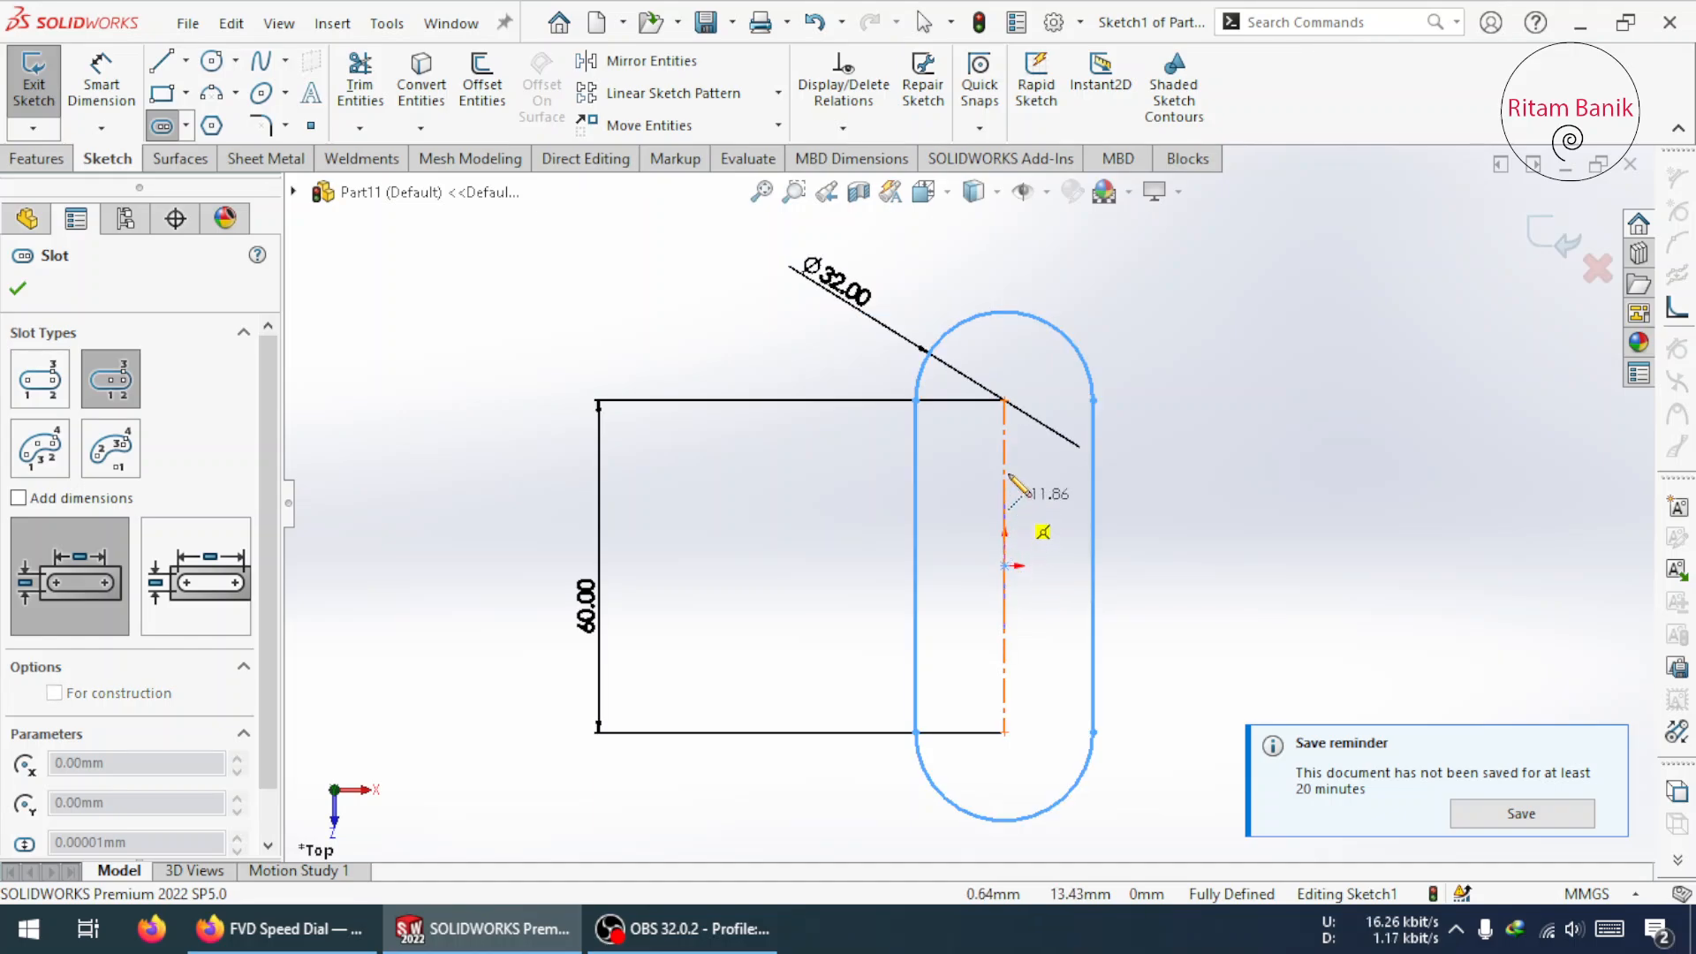
{"action": "left_click", "coordinate": [1004, 400]}
{"action": "left_click", "coordinate": [1125, 442]}
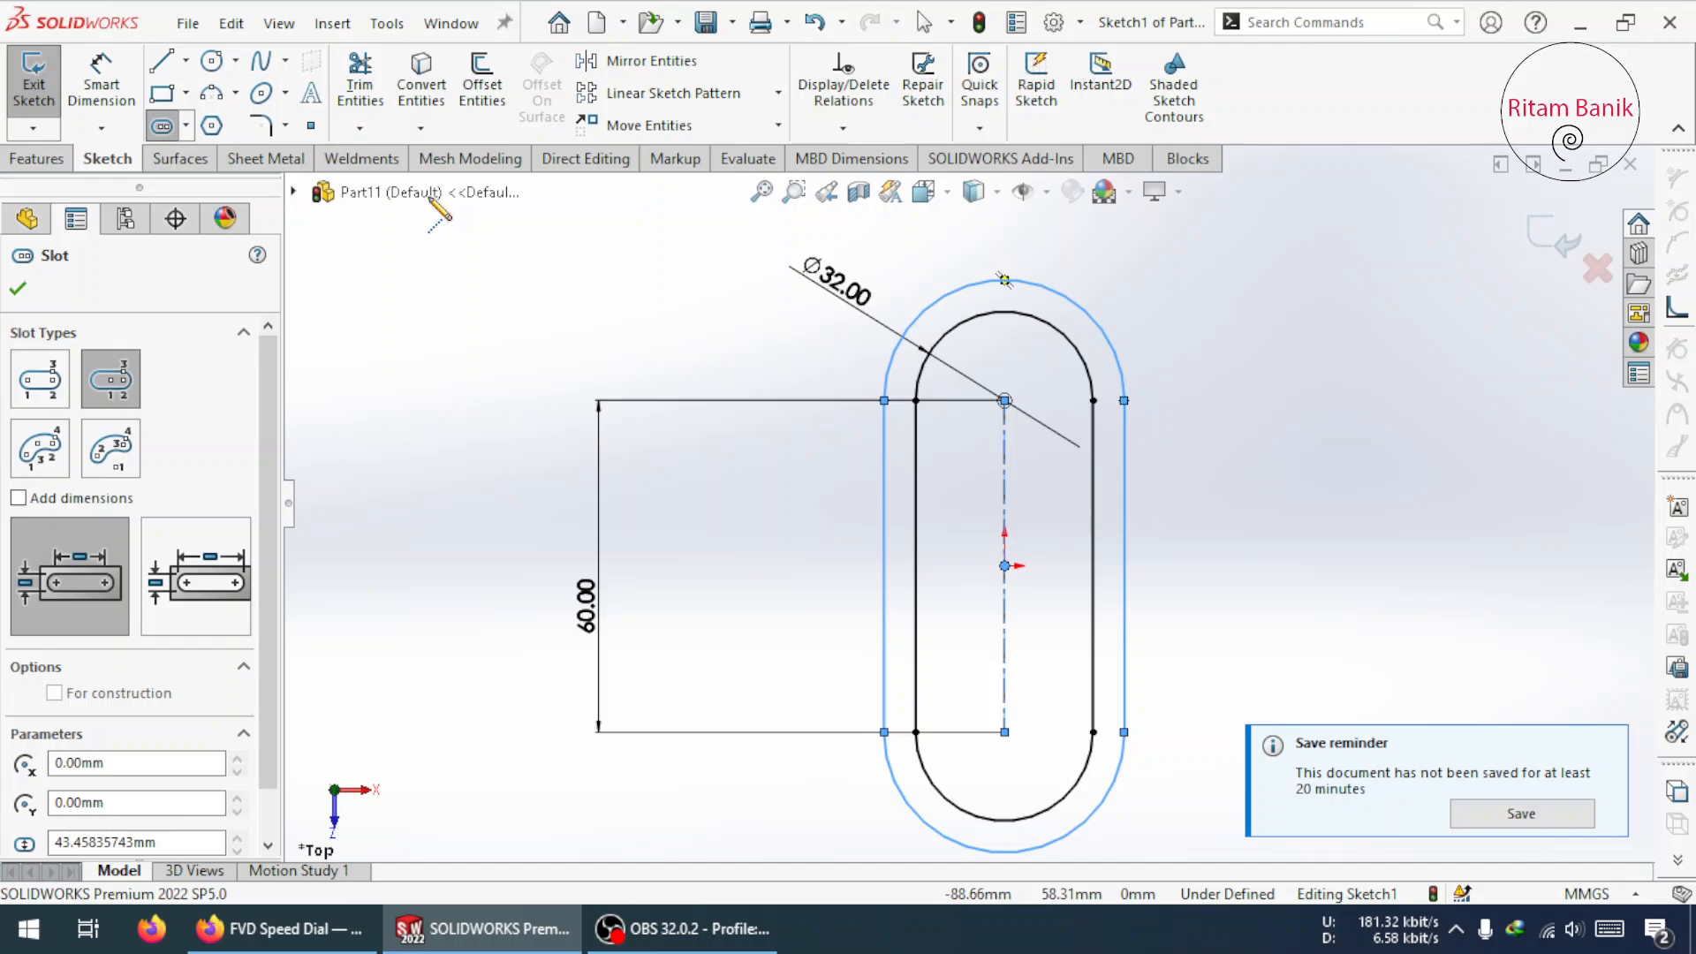
- Dimension the outer slot's upper end arc, display it as a diameter and set it to 40 mm
{"action": "left_click", "coordinate": [110, 75]}
{"action": "left_click", "coordinate": [948, 297]}
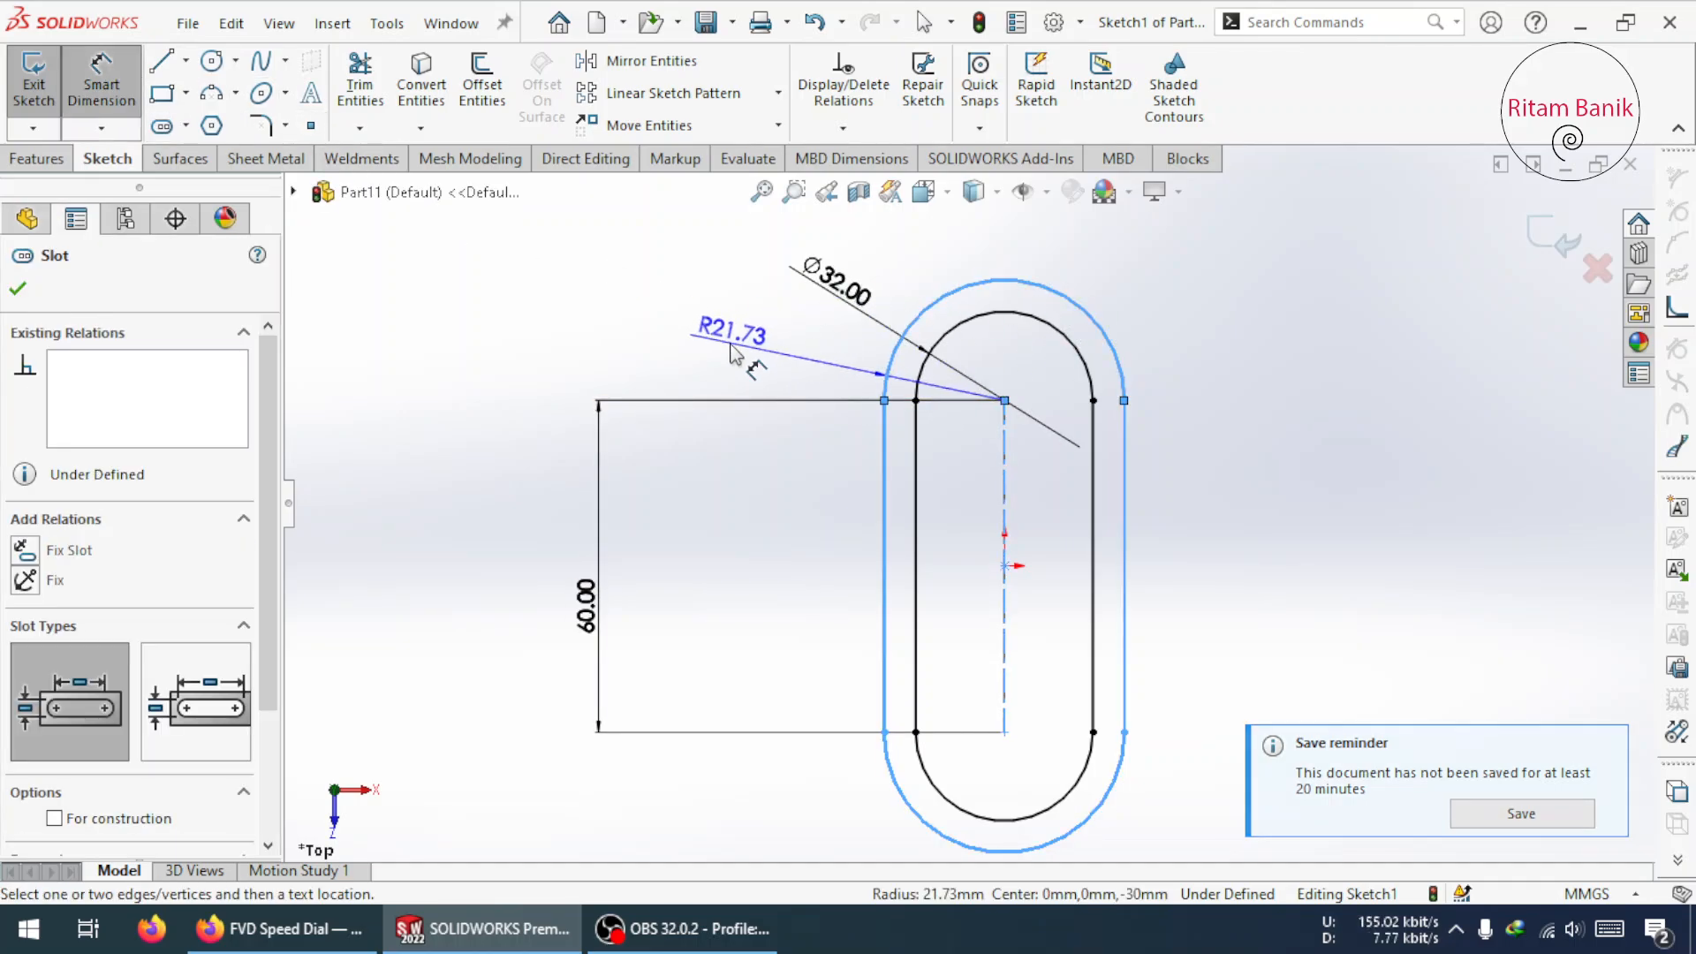
{"action": "left_click", "coordinate": [733, 351]}
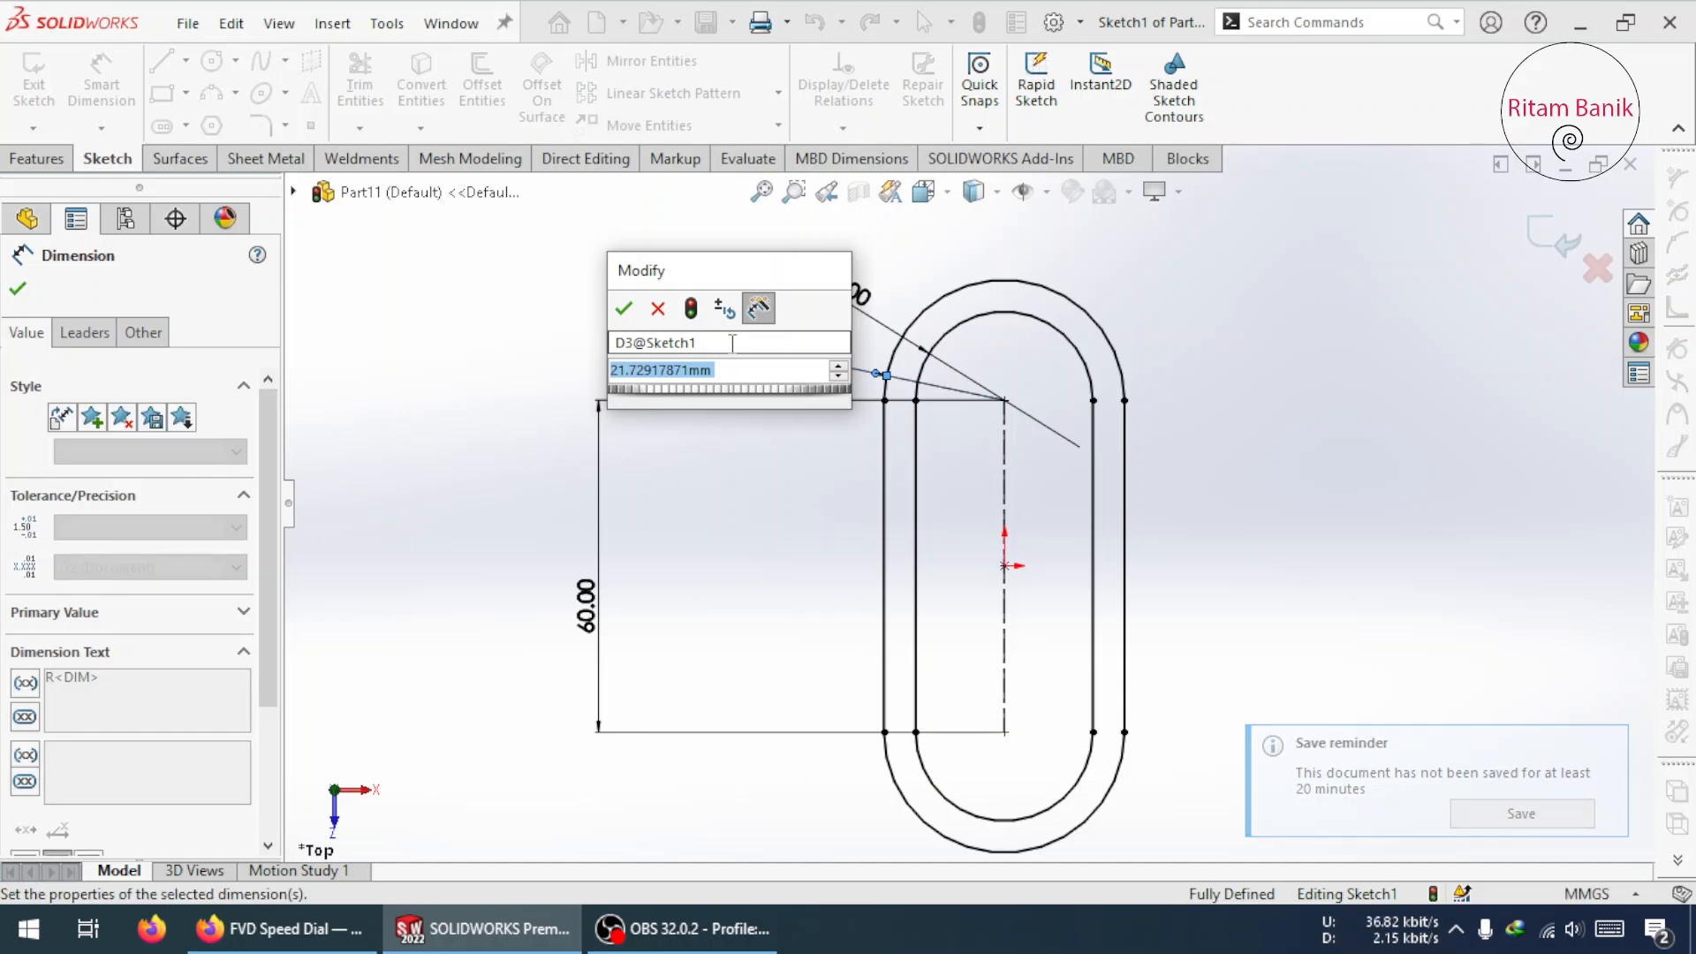
{"action": "key", "text": "Escape"}
{"action": "key", "text": "Escape"}
{"action": "left_click", "coordinate": [742, 328]}
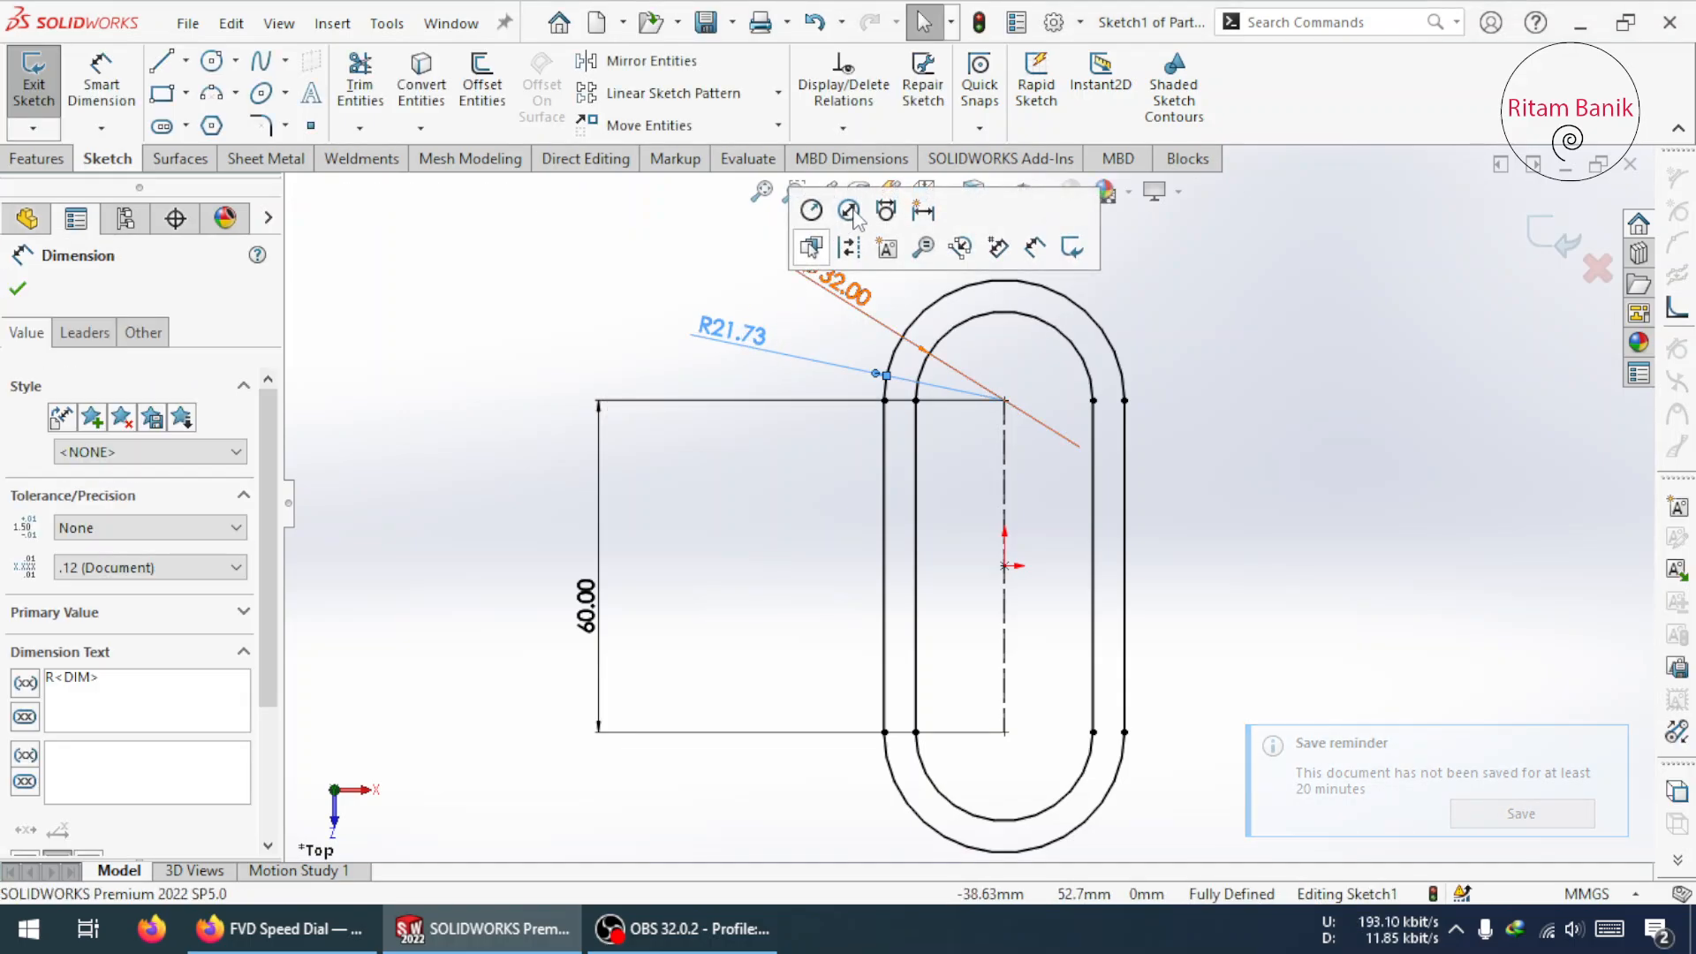
{"action": "left_click", "coordinate": [849, 211]}
{"action": "double_click", "coordinate": [741, 334]}
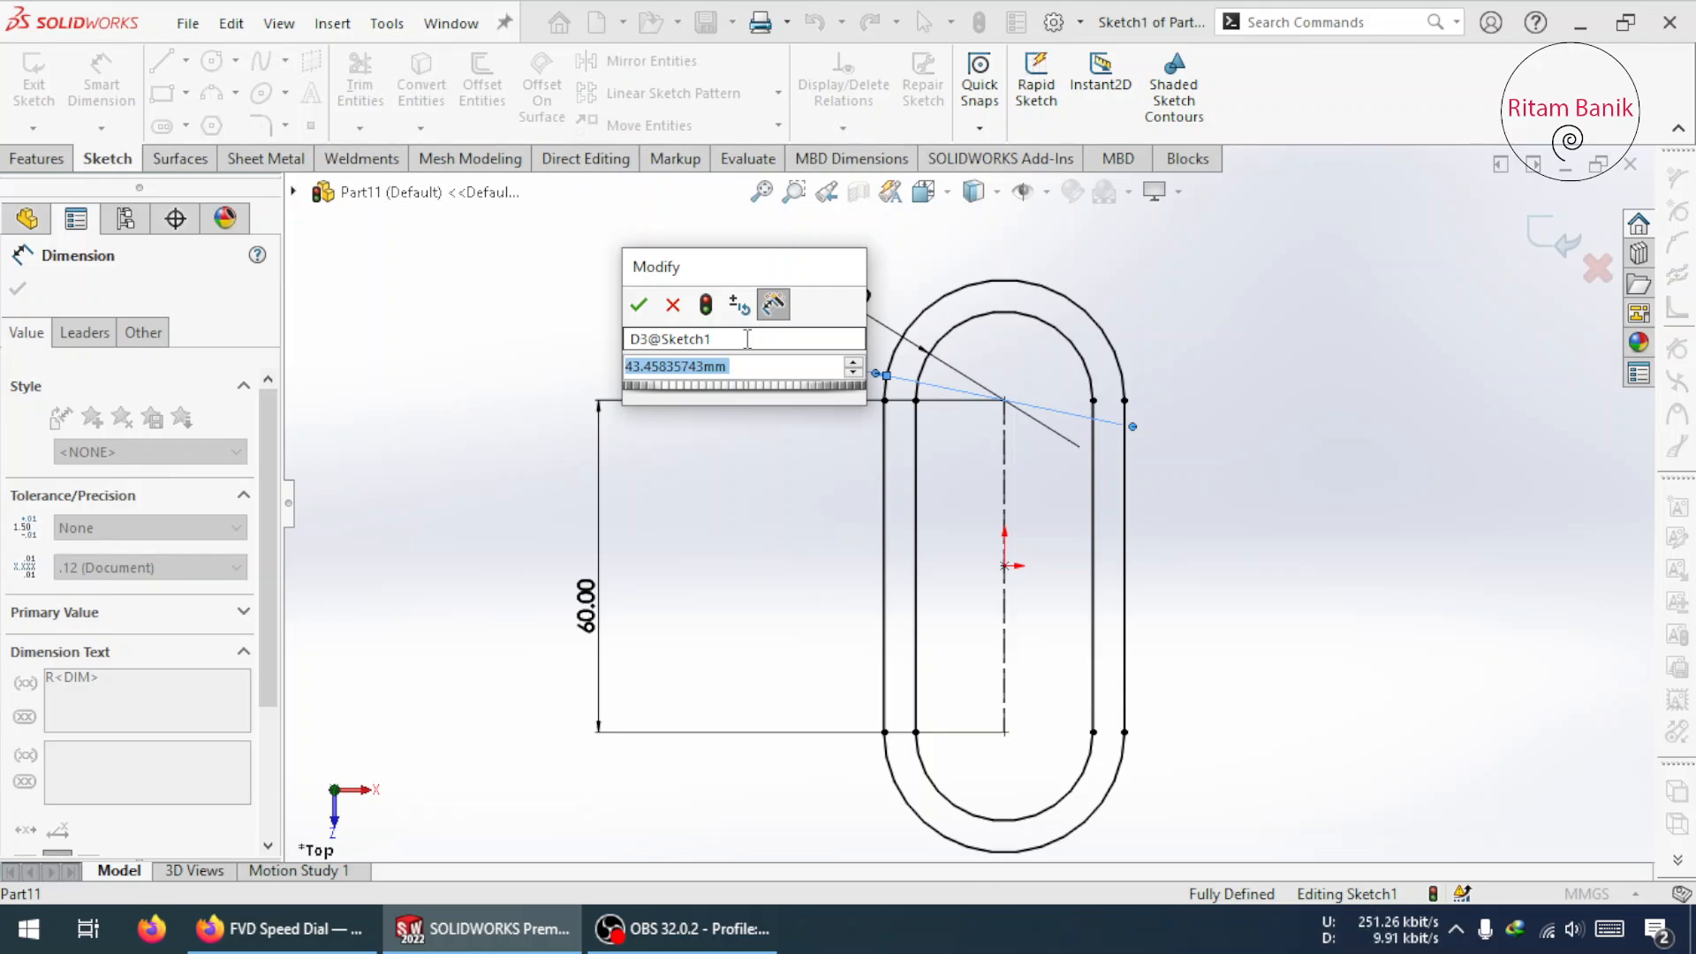
{"action": "type", "text": "40"}
{"action": "key", "text": "Return"}
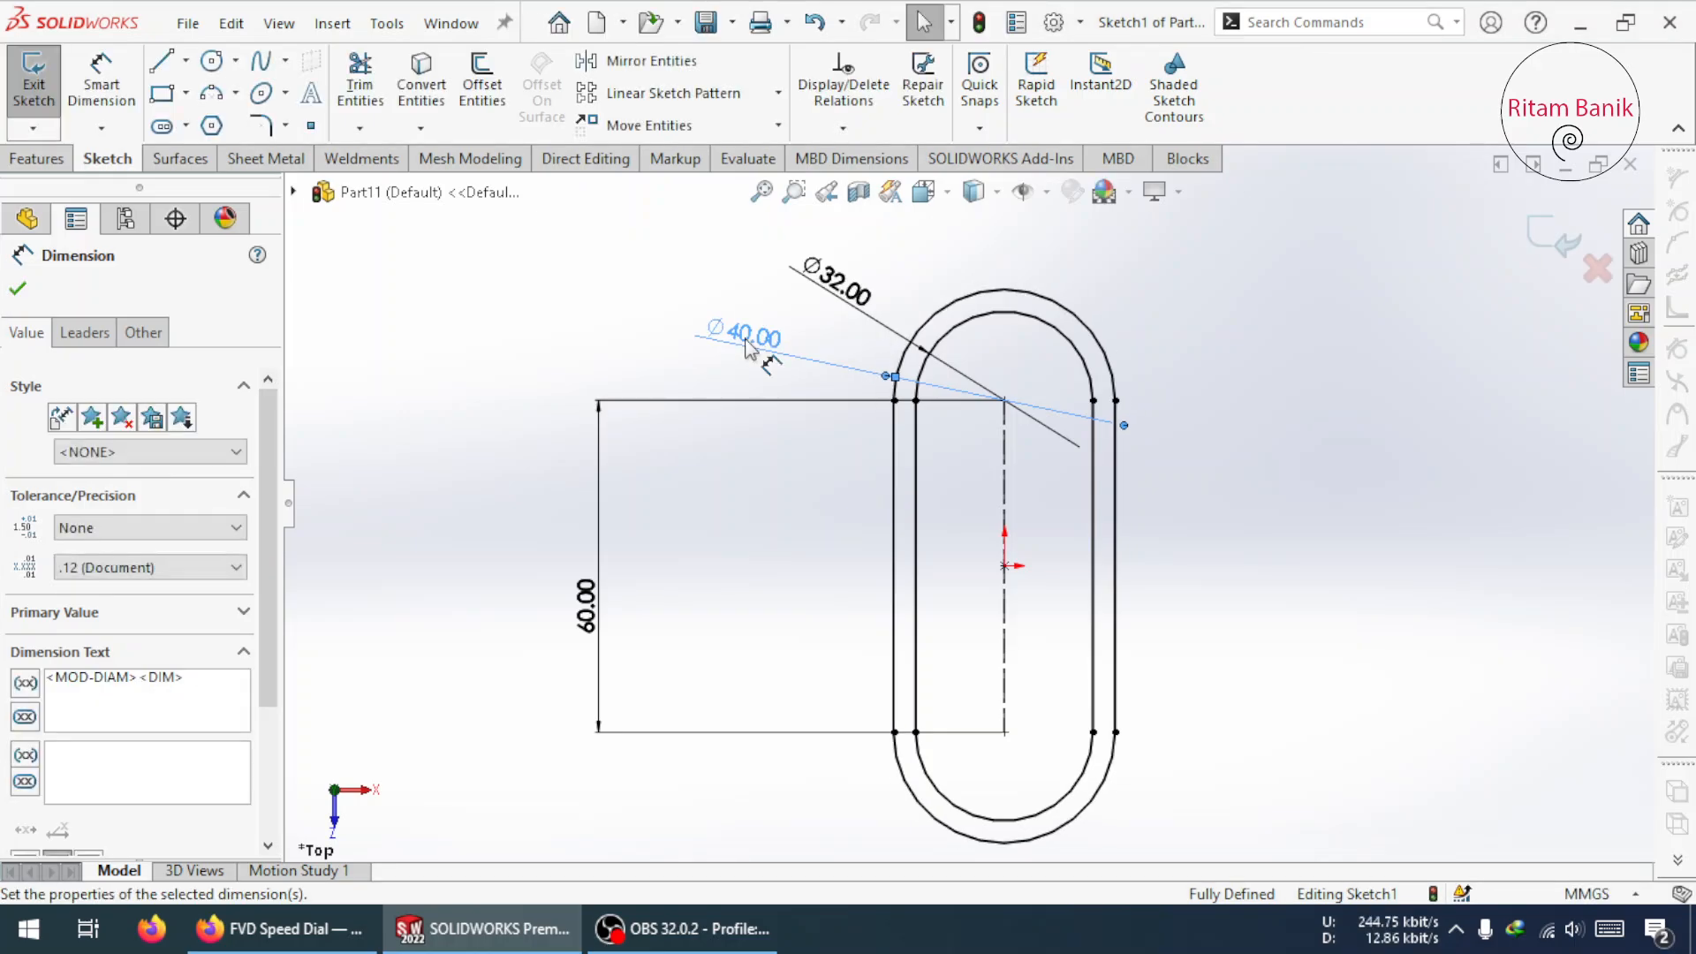
{"action": "left_click", "coordinate": [1376, 600]}
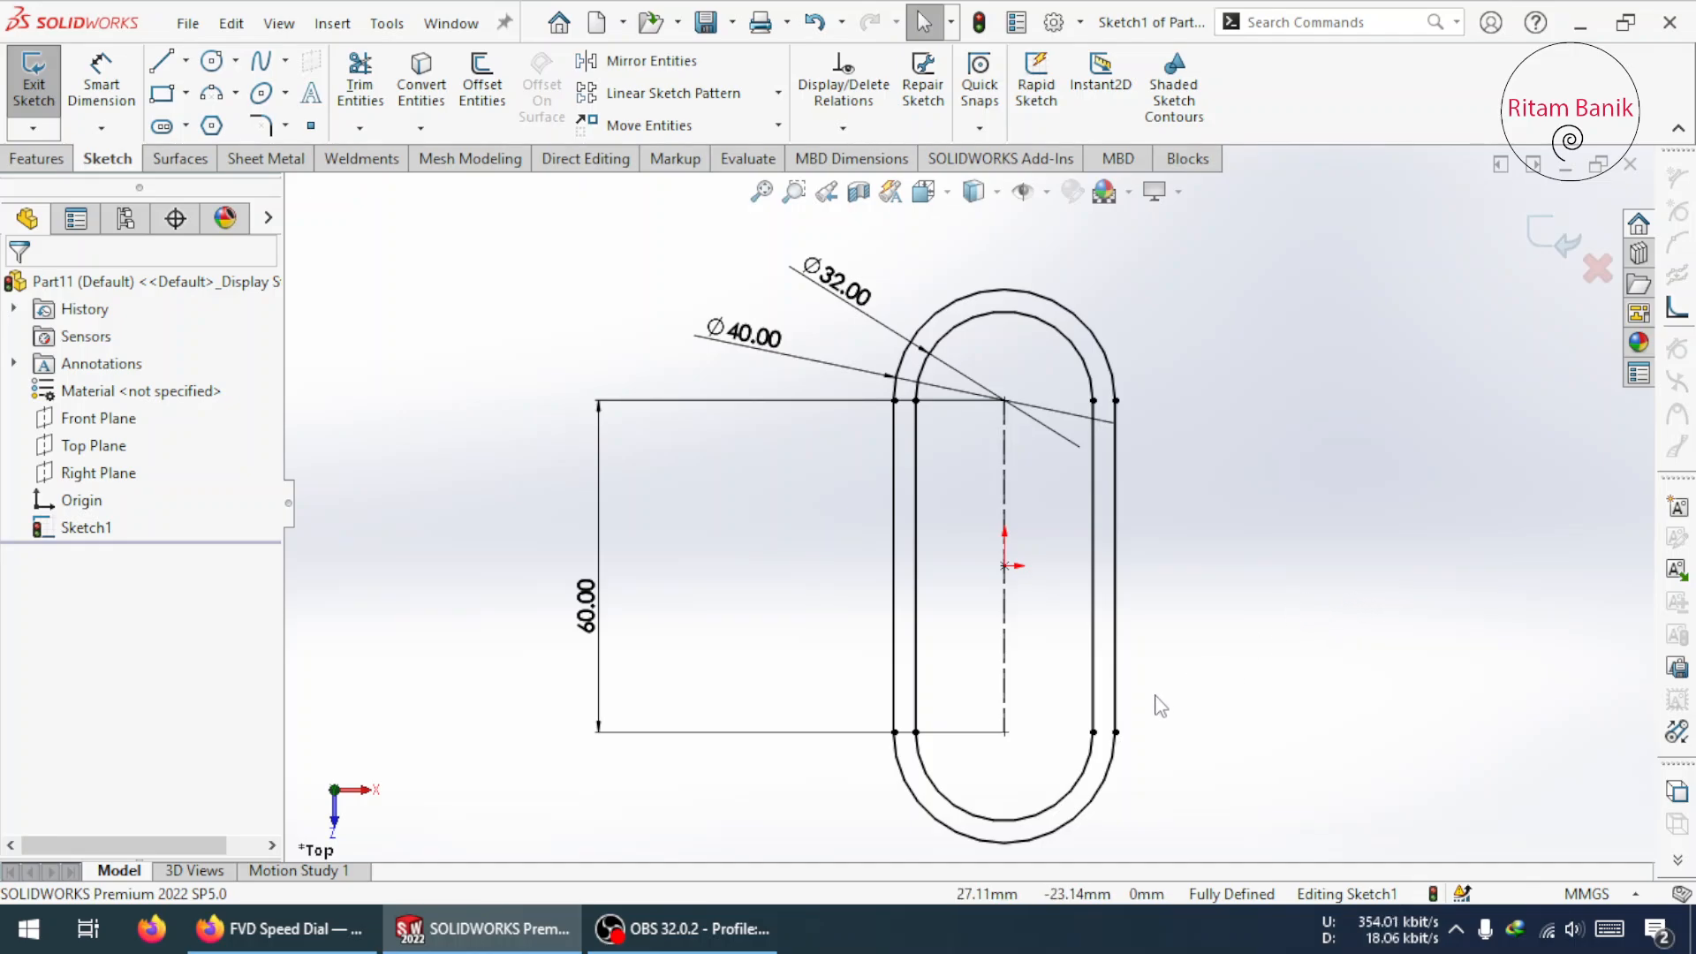
- Sketch three connected lines left of the outer slot: a vertical line joined to its end arcs by slanted lines about 63 and 64 mm long
{"action": "scroll", "coordinate": [970, 522], "scroll_direction": "up", "scroll_amount": 3}
{"action": "scroll", "coordinate": [980, 671], "scroll_direction": "down", "scroll_amount": 4}
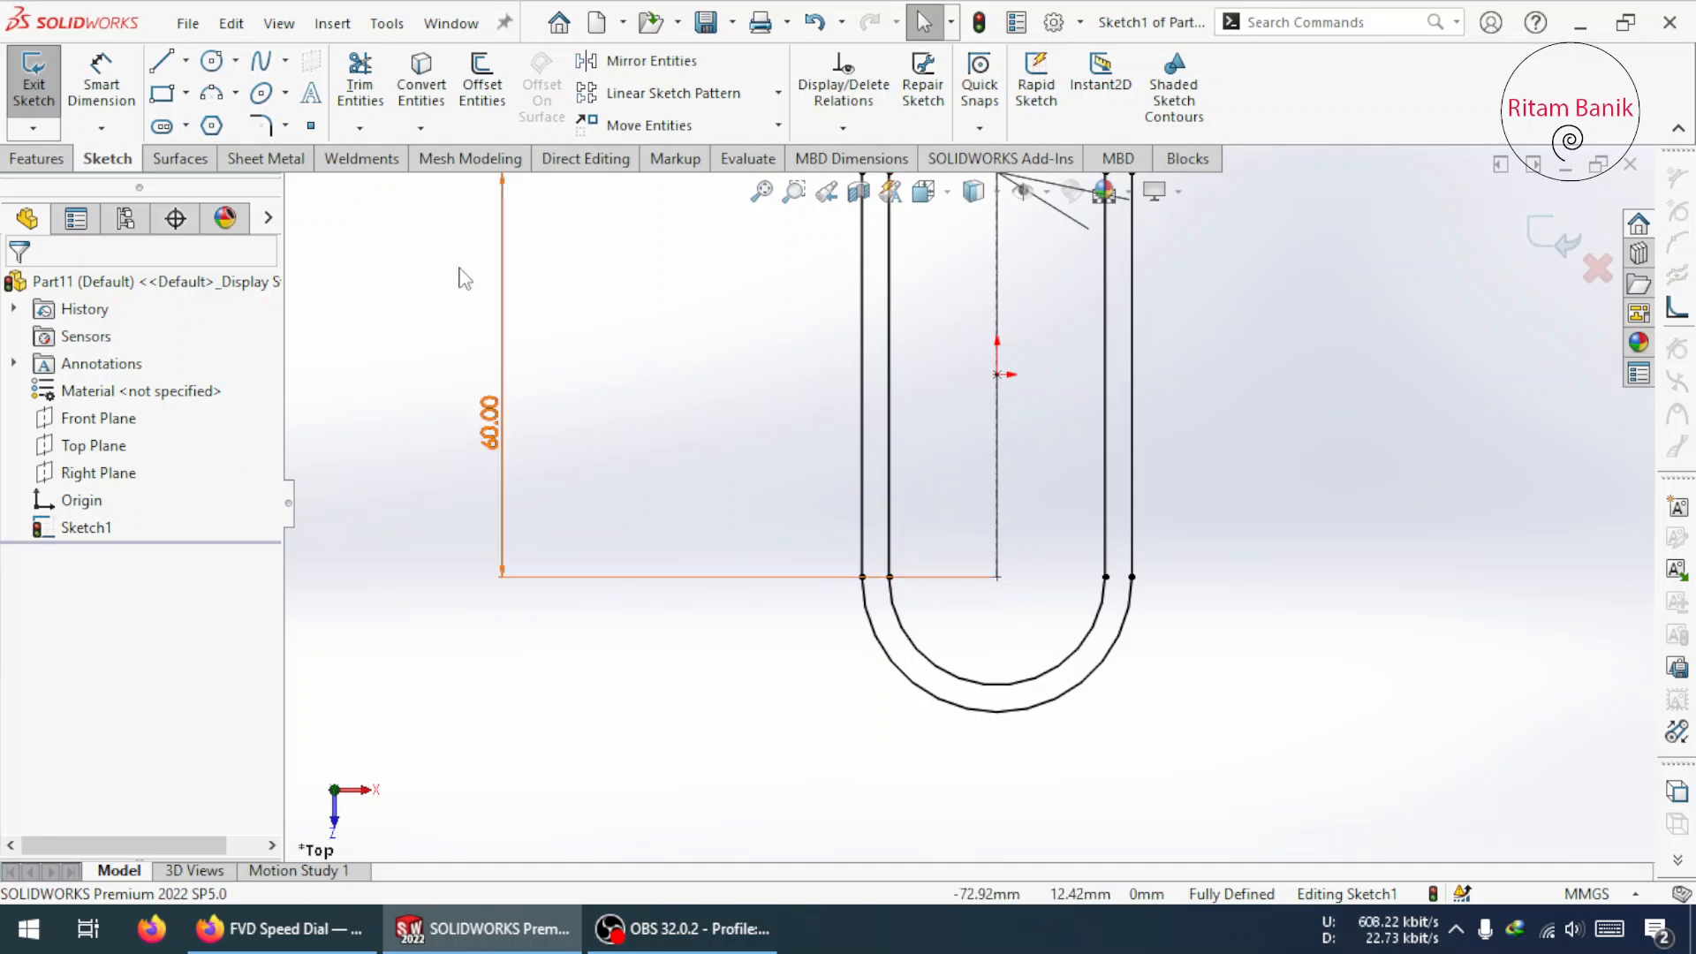
{"action": "left_click", "coordinate": [173, 62]}
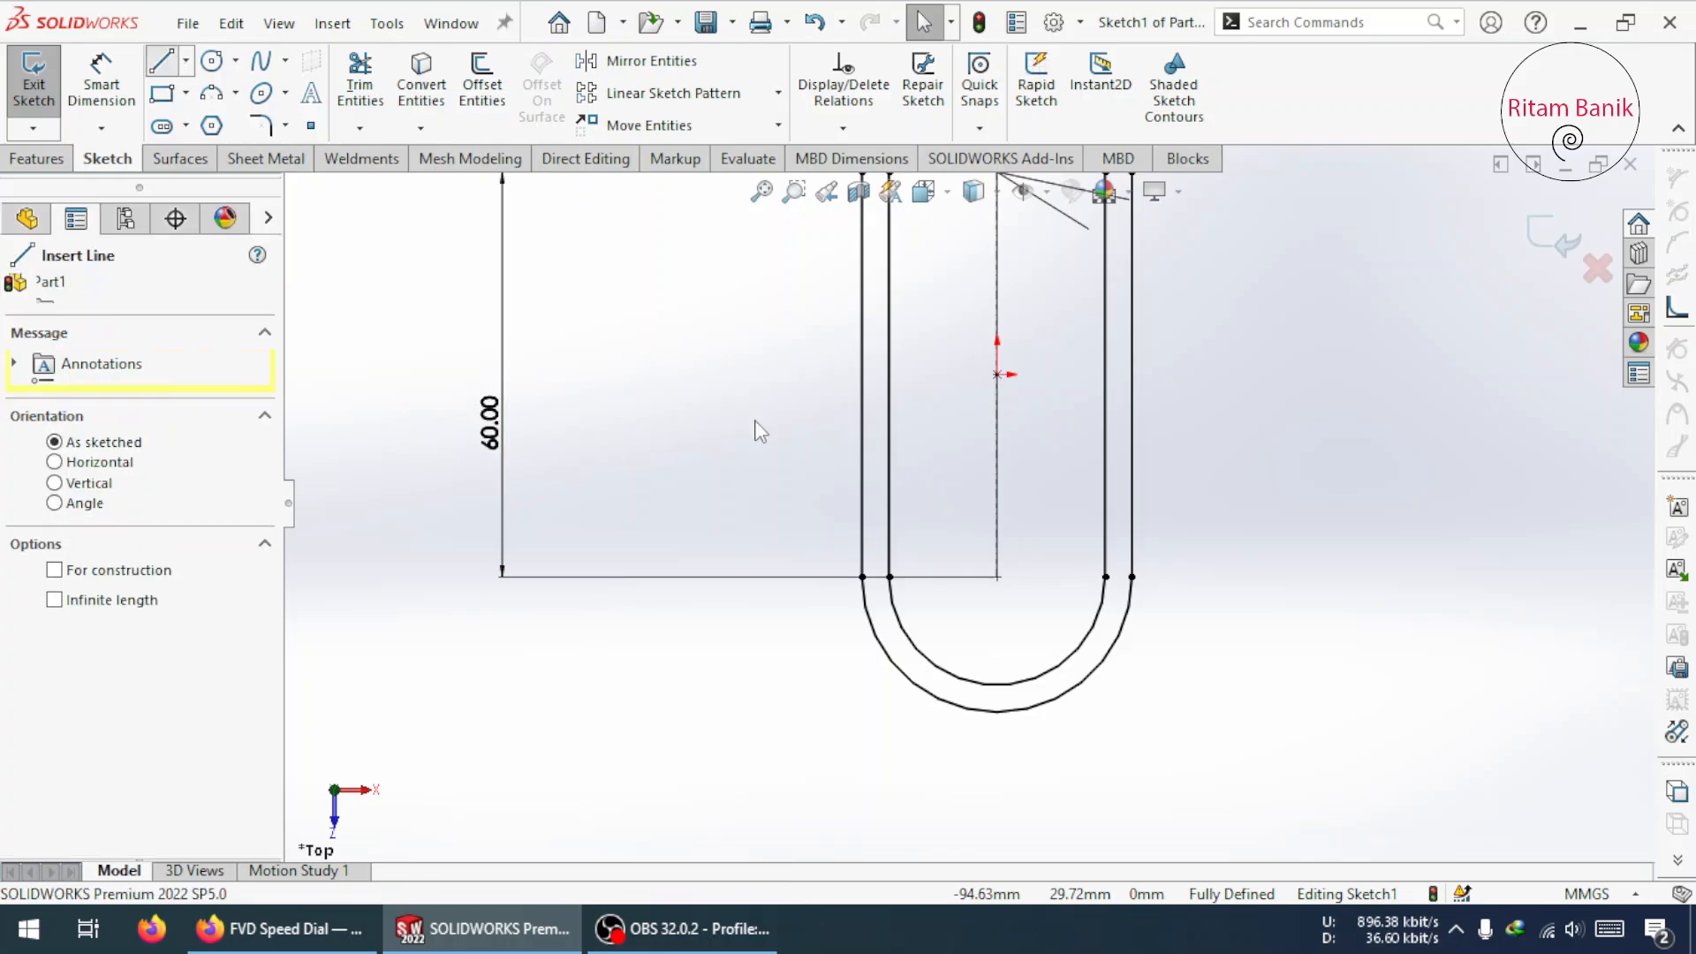
{"action": "scroll", "coordinate": [963, 556], "scroll_direction": "up", "scroll_amount": 3}
{"action": "scroll", "coordinate": [889, 568], "scroll_direction": "down", "scroll_amount": 3}
{"action": "scroll", "coordinate": [962, 424], "scroll_direction": "up", "scroll_amount": 3}
{"action": "scroll", "coordinate": [946, 309], "scroll_direction": "down", "scroll_amount": 3}
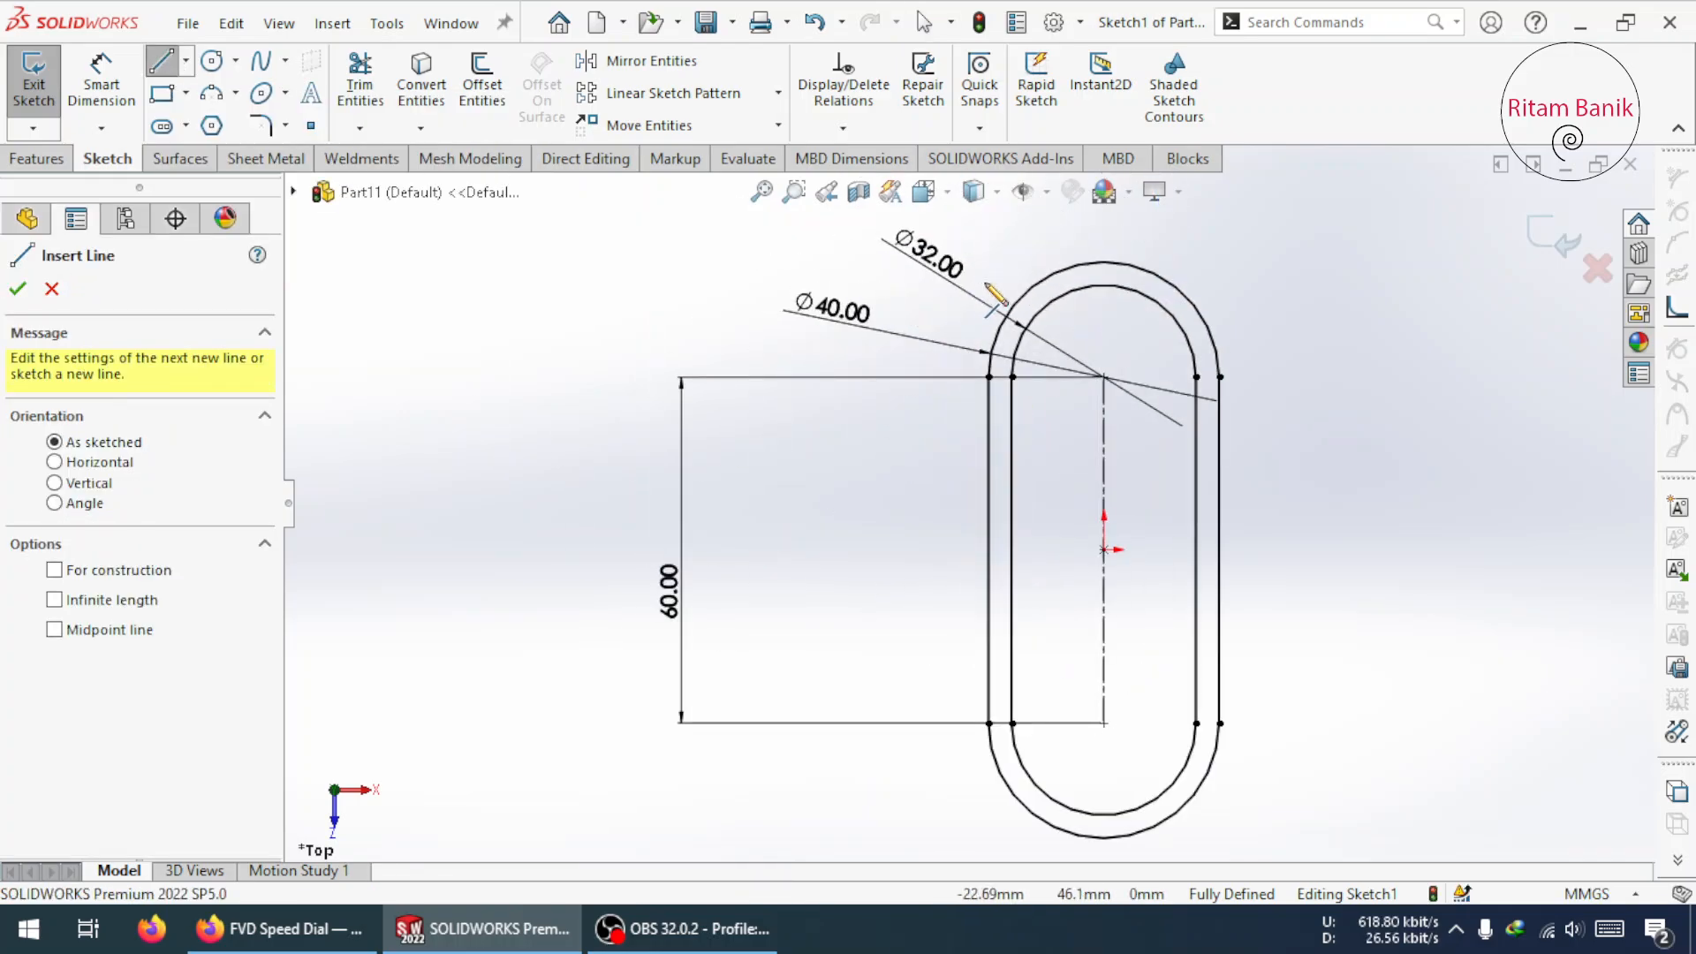
{"action": "key", "text": "Escape"}
{"action": "left_click", "coordinate": [731, 447]}
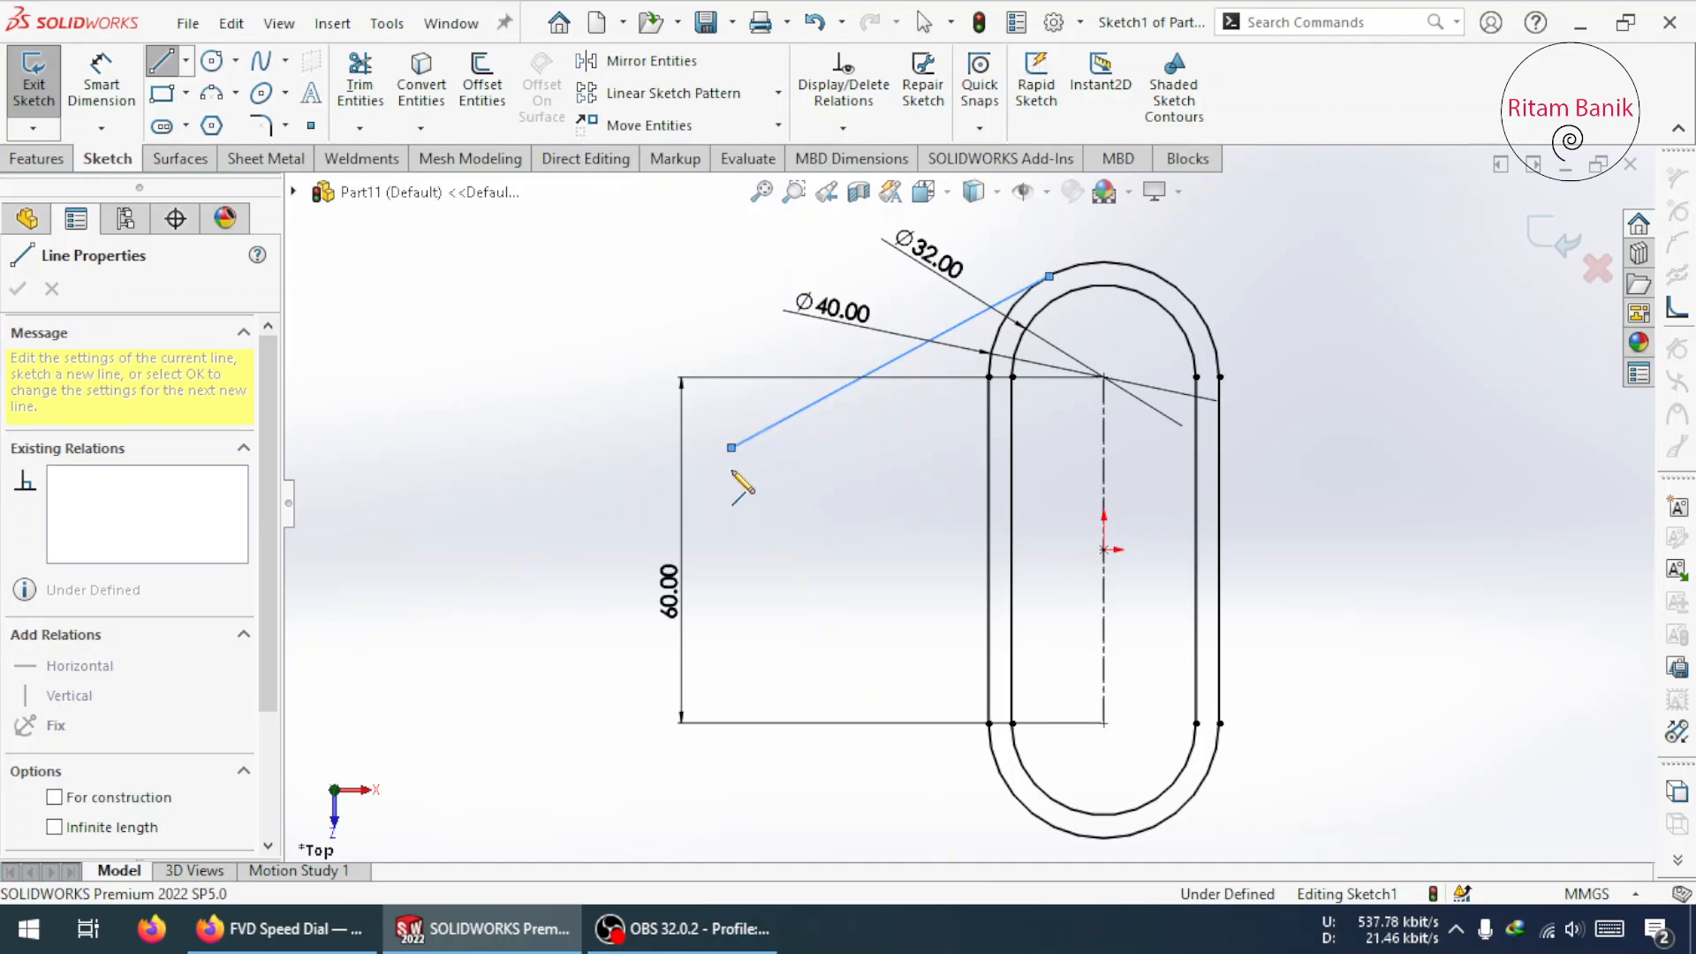
{"action": "left_click", "coordinate": [731, 625]}
{"action": "left_click", "coordinate": [1040, 822]}
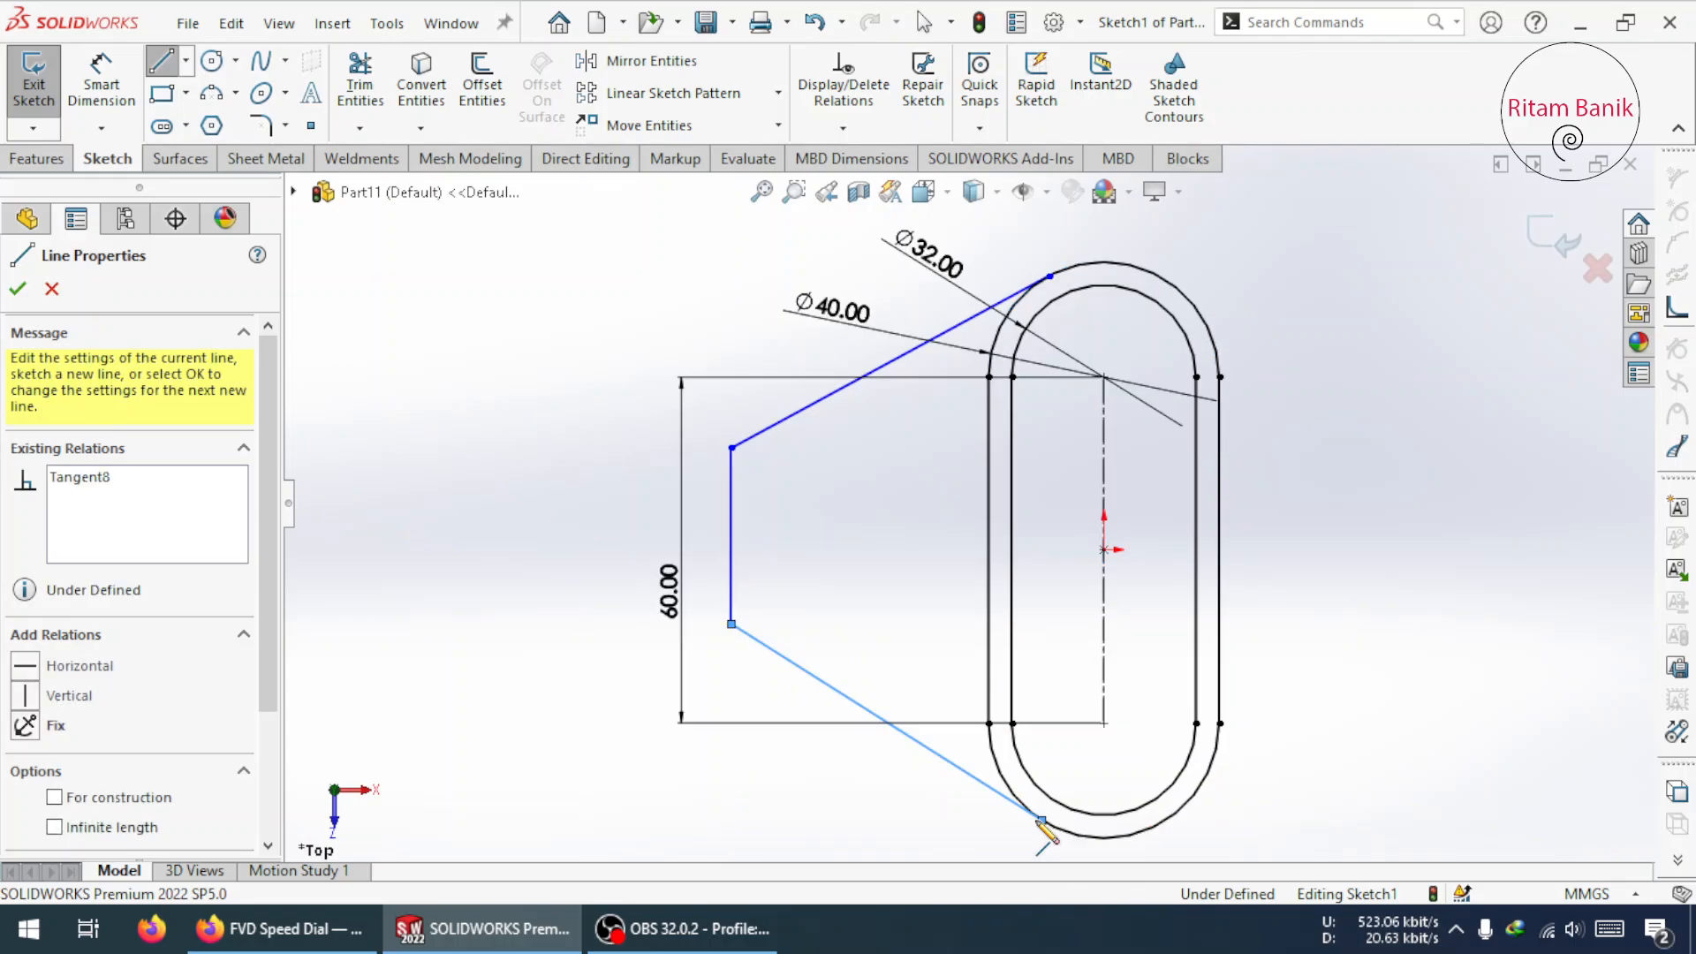
{"action": "key", "text": "Escape"}
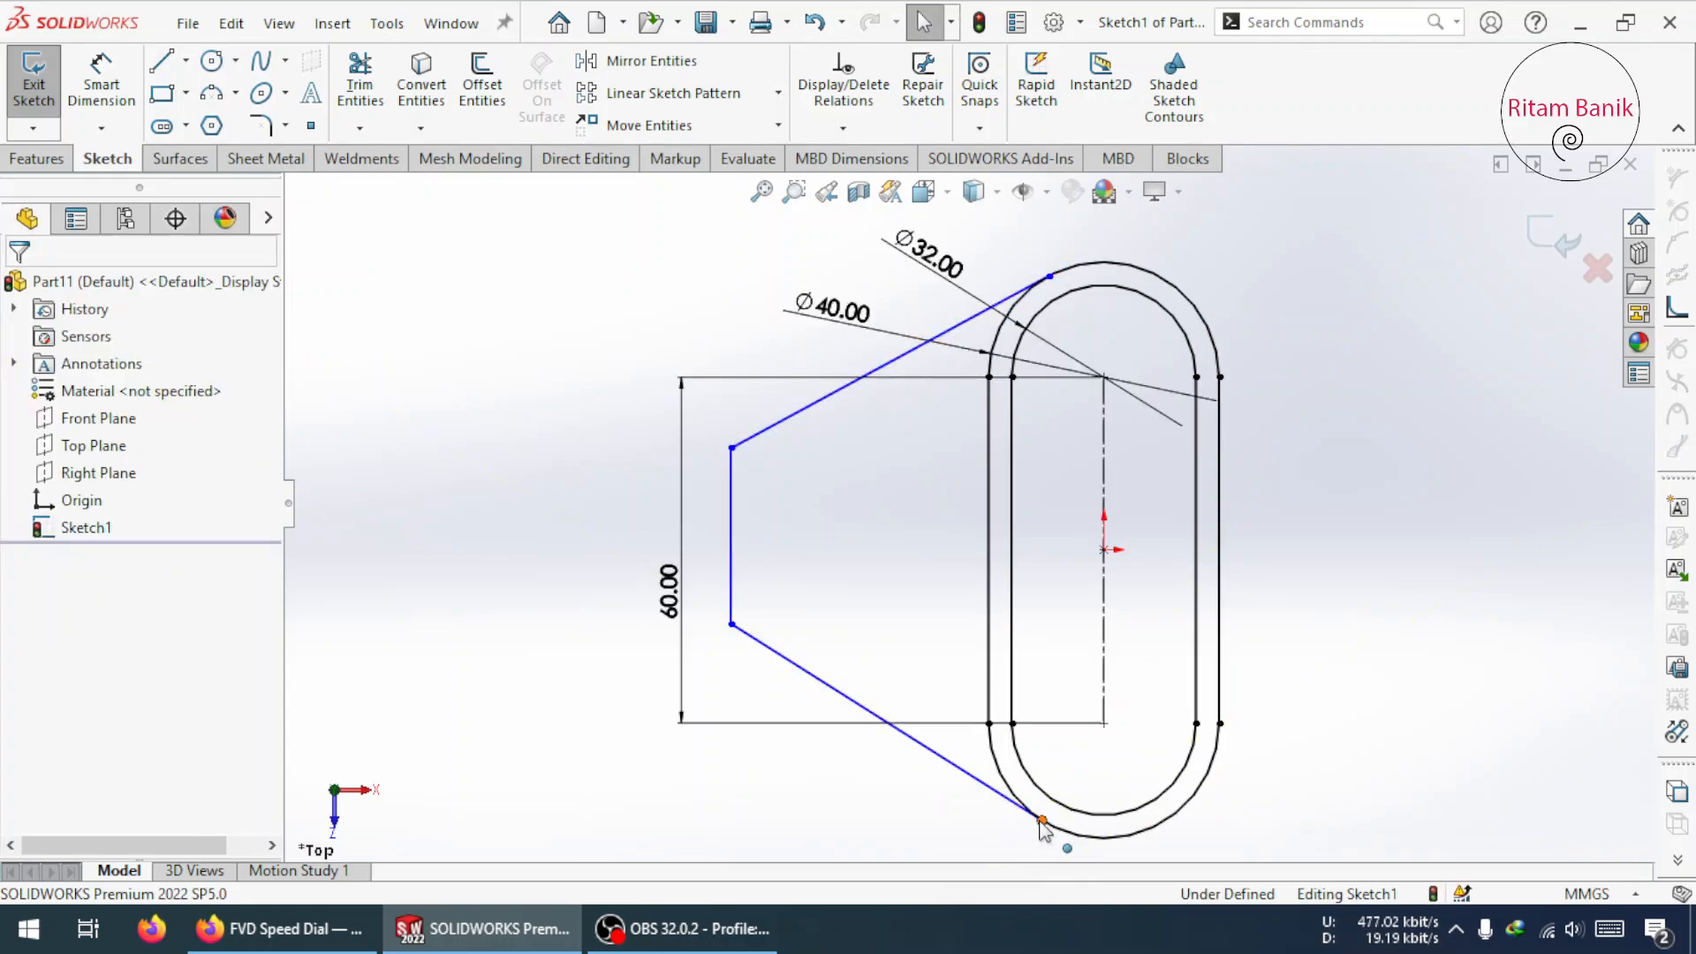
- Check the relations between the two slanted lines and the outer slot's end arcs
{"action": "left_click", "coordinate": [1041, 822]}
{"action": "left_click", "coordinate": [958, 813]}
{"action": "left_click", "coordinate": [1005, 779]}
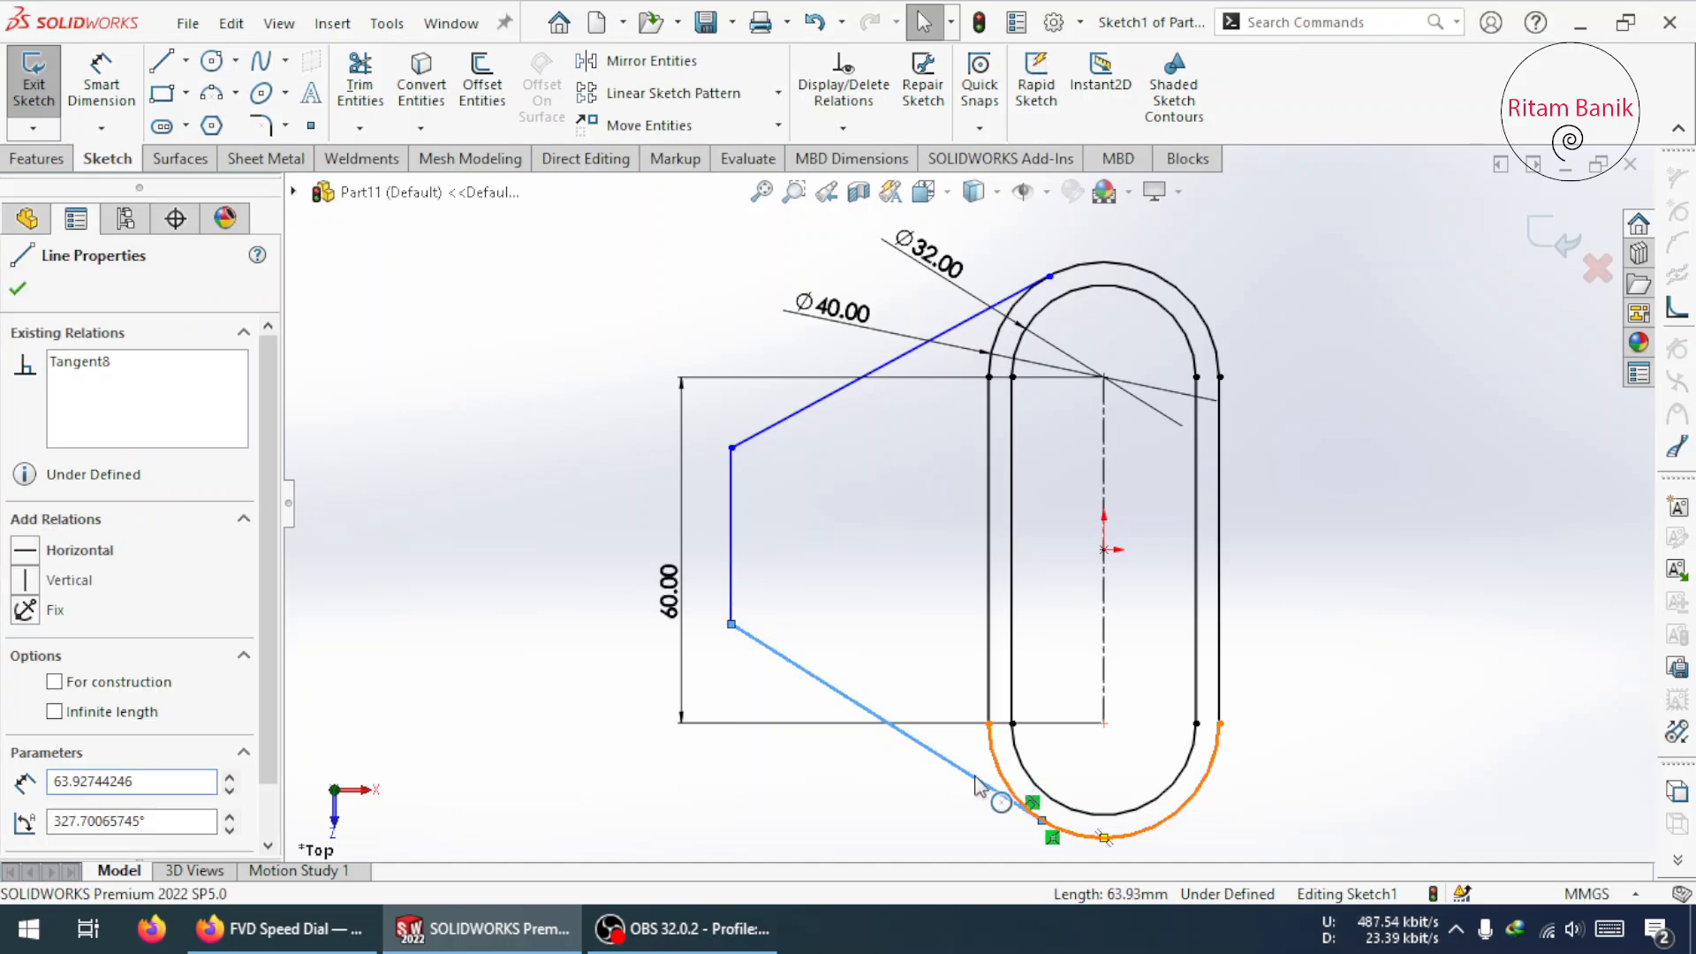
{"action": "left_click", "coordinate": [999, 768], "text": "ctrl"}
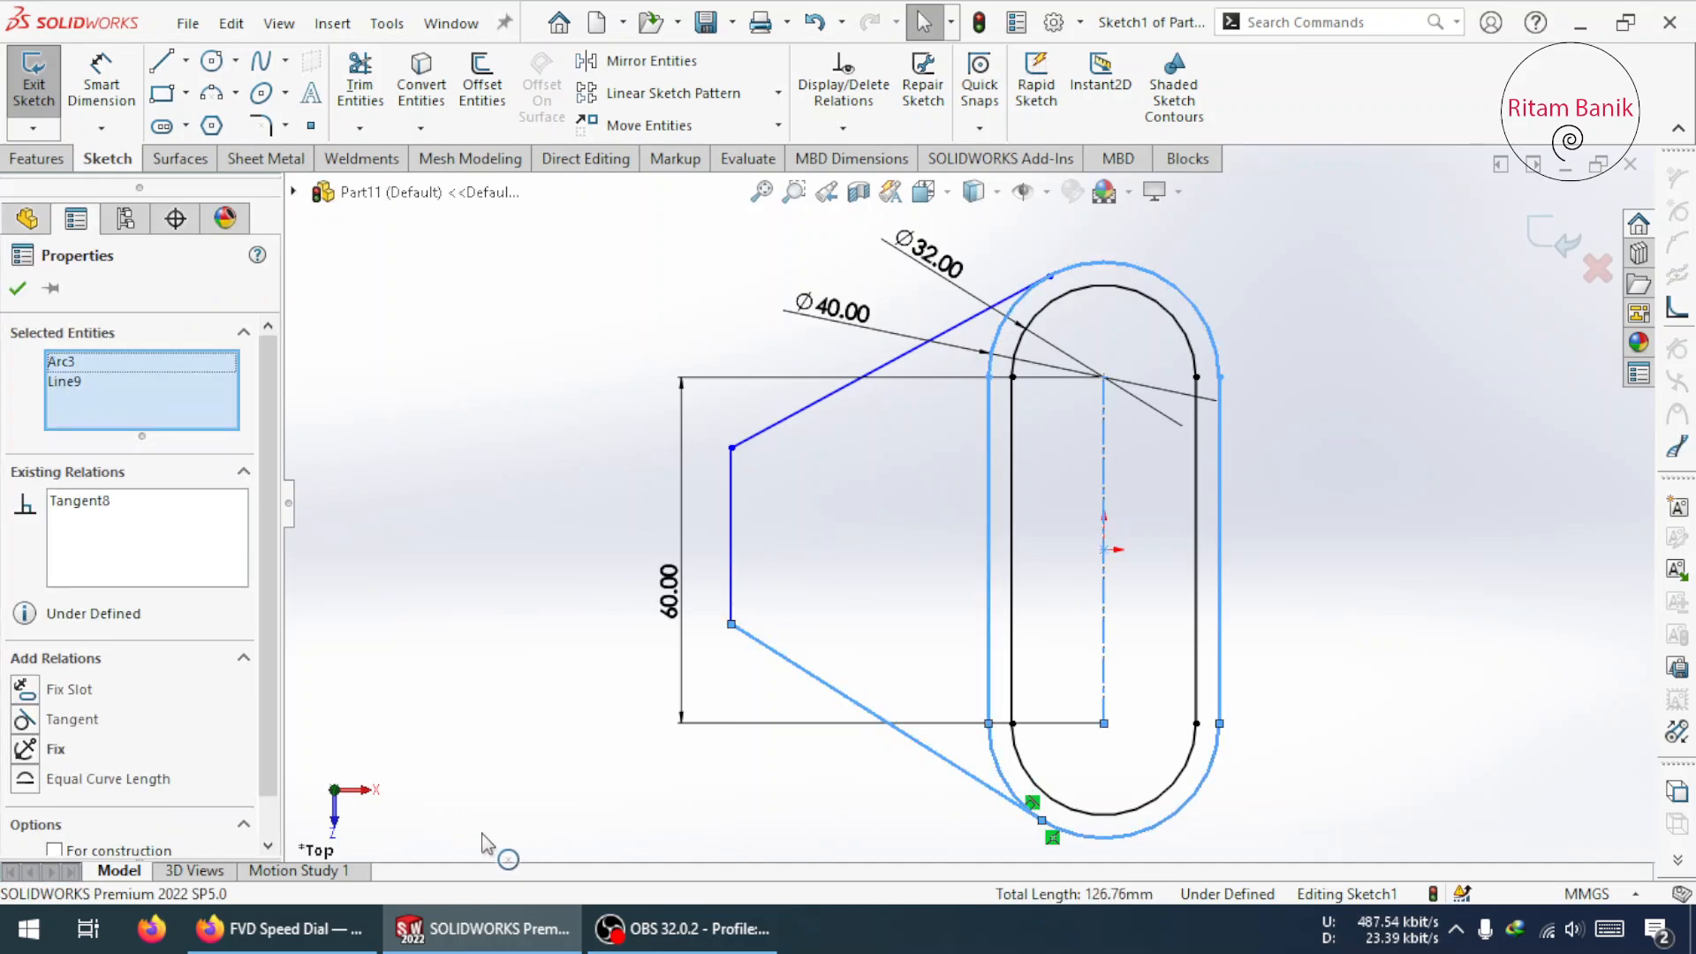
{"action": "left_click", "coordinate": [524, 692]}
{"action": "left_click", "coordinate": [957, 334]}
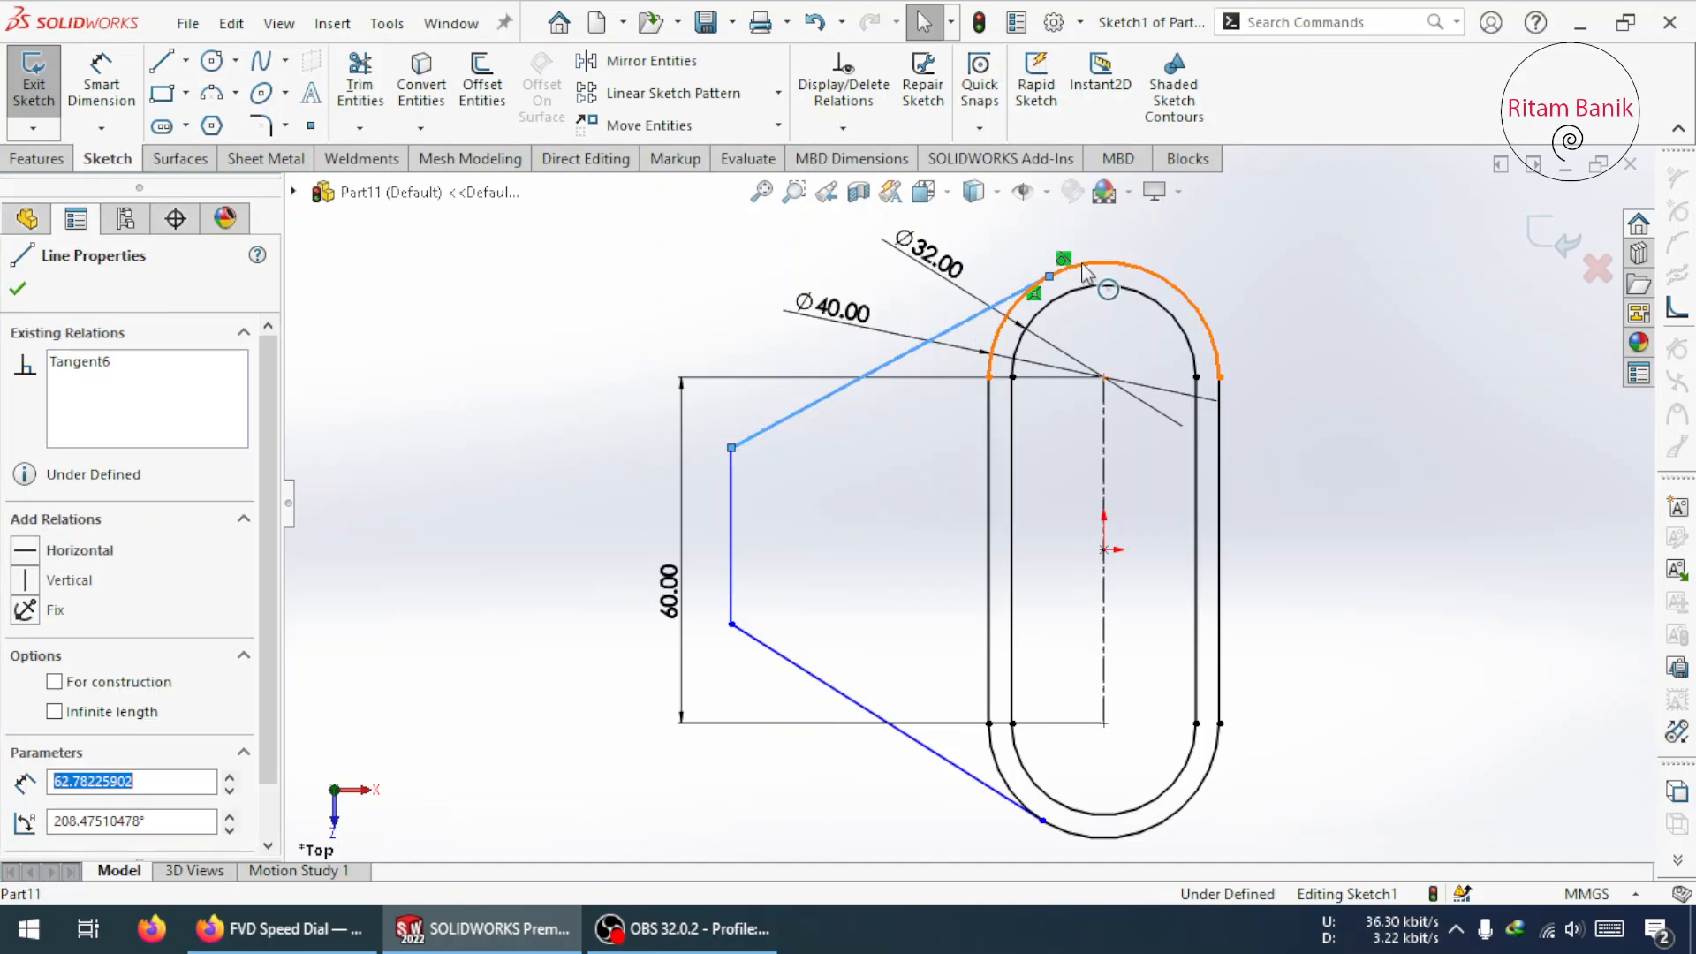
{"action": "left_click", "coordinate": [1091, 264], "text": "ctrl"}
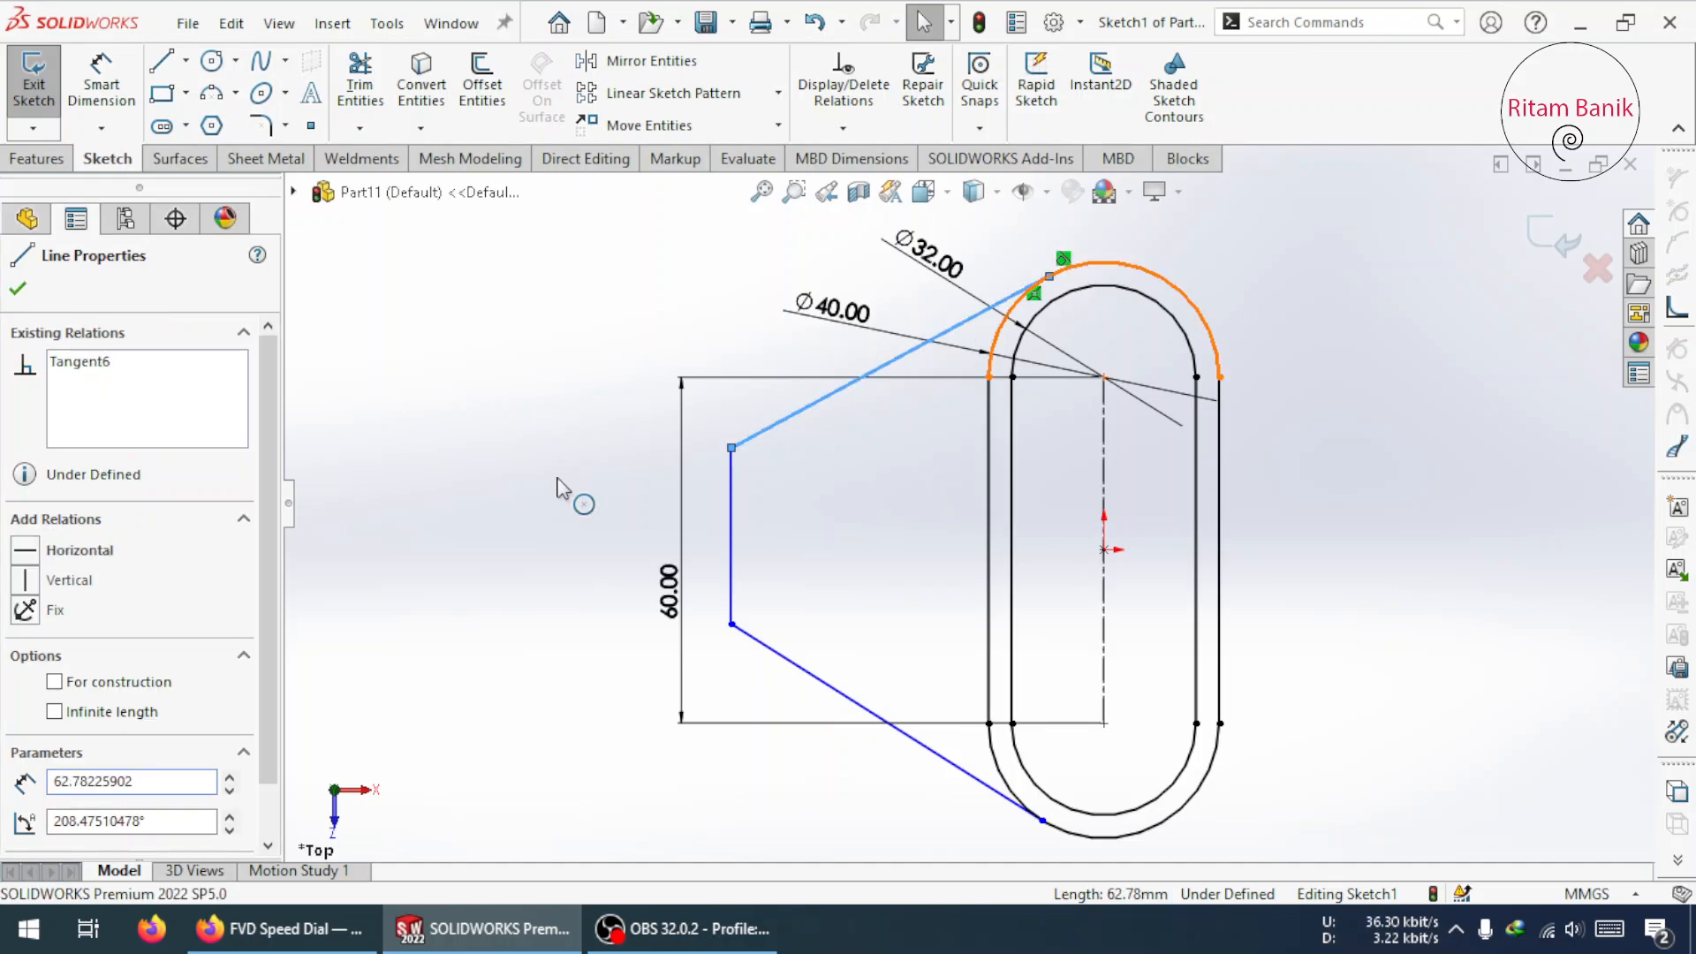
{"action": "left_click", "coordinate": [530, 565]}
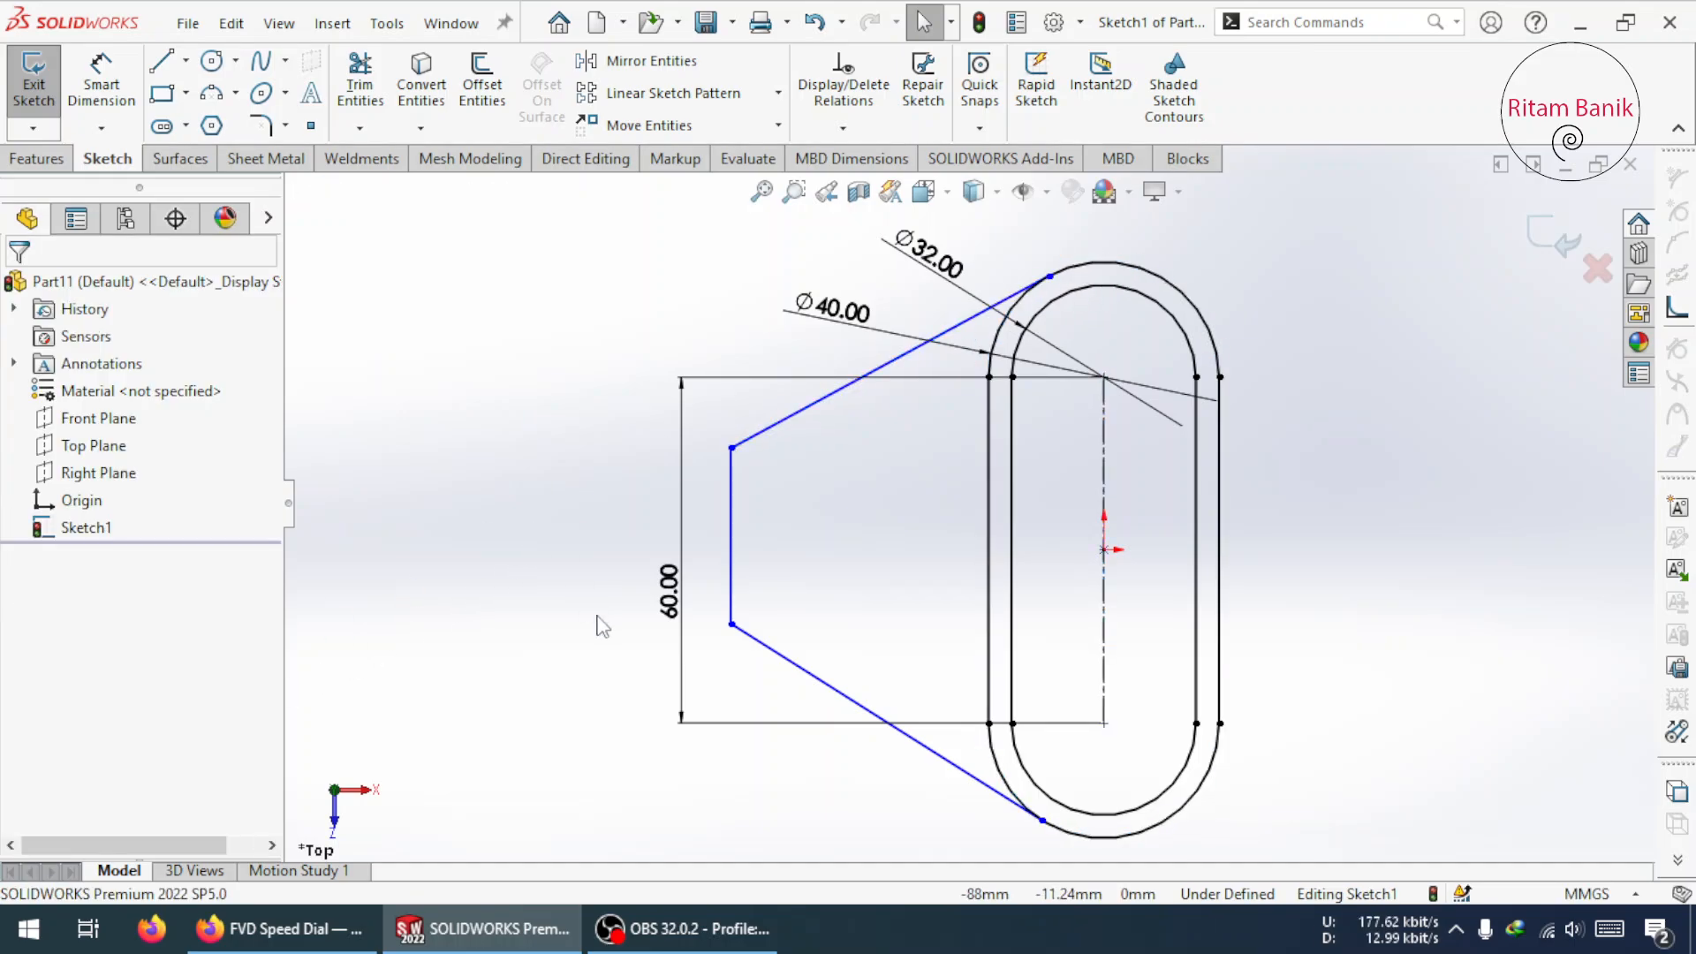
- Add a Horizontal relation between the left vertical line's midpoint and the slot's centre point at the origin
{"action": "left_click", "coordinate": [732, 533]}
{"action": "left_click", "coordinate": [1104, 549], "text": "ctrl"}
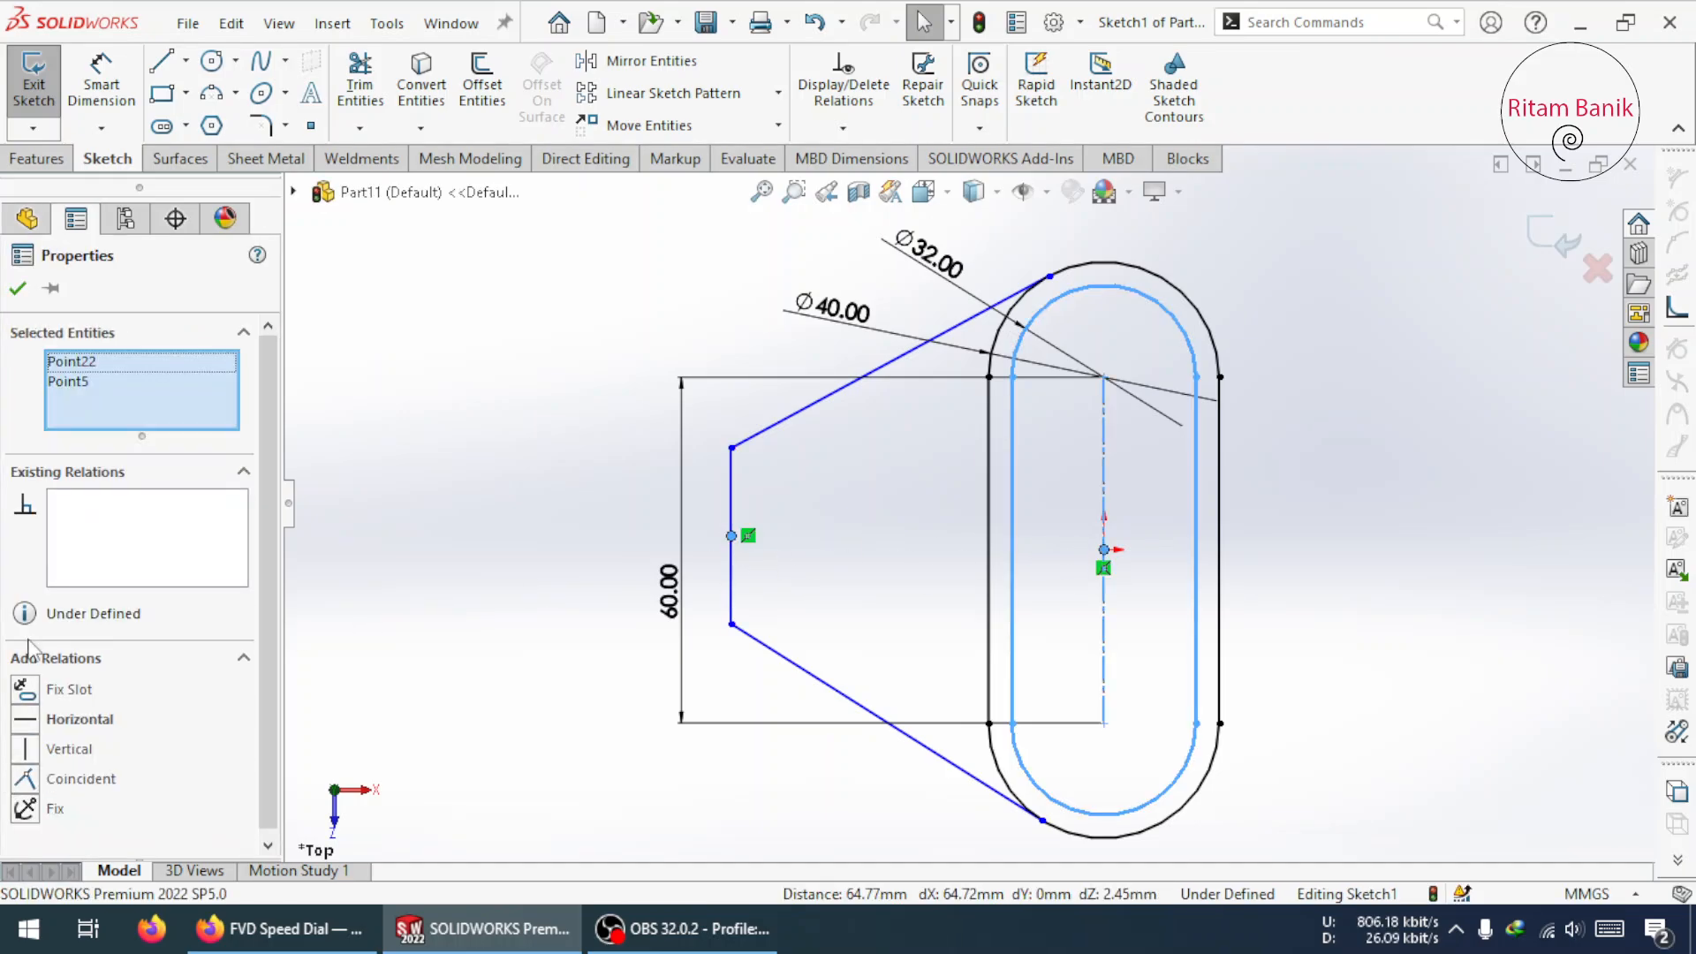
{"action": "left_click", "coordinate": [53, 719]}
{"action": "left_click", "coordinate": [352, 602]}
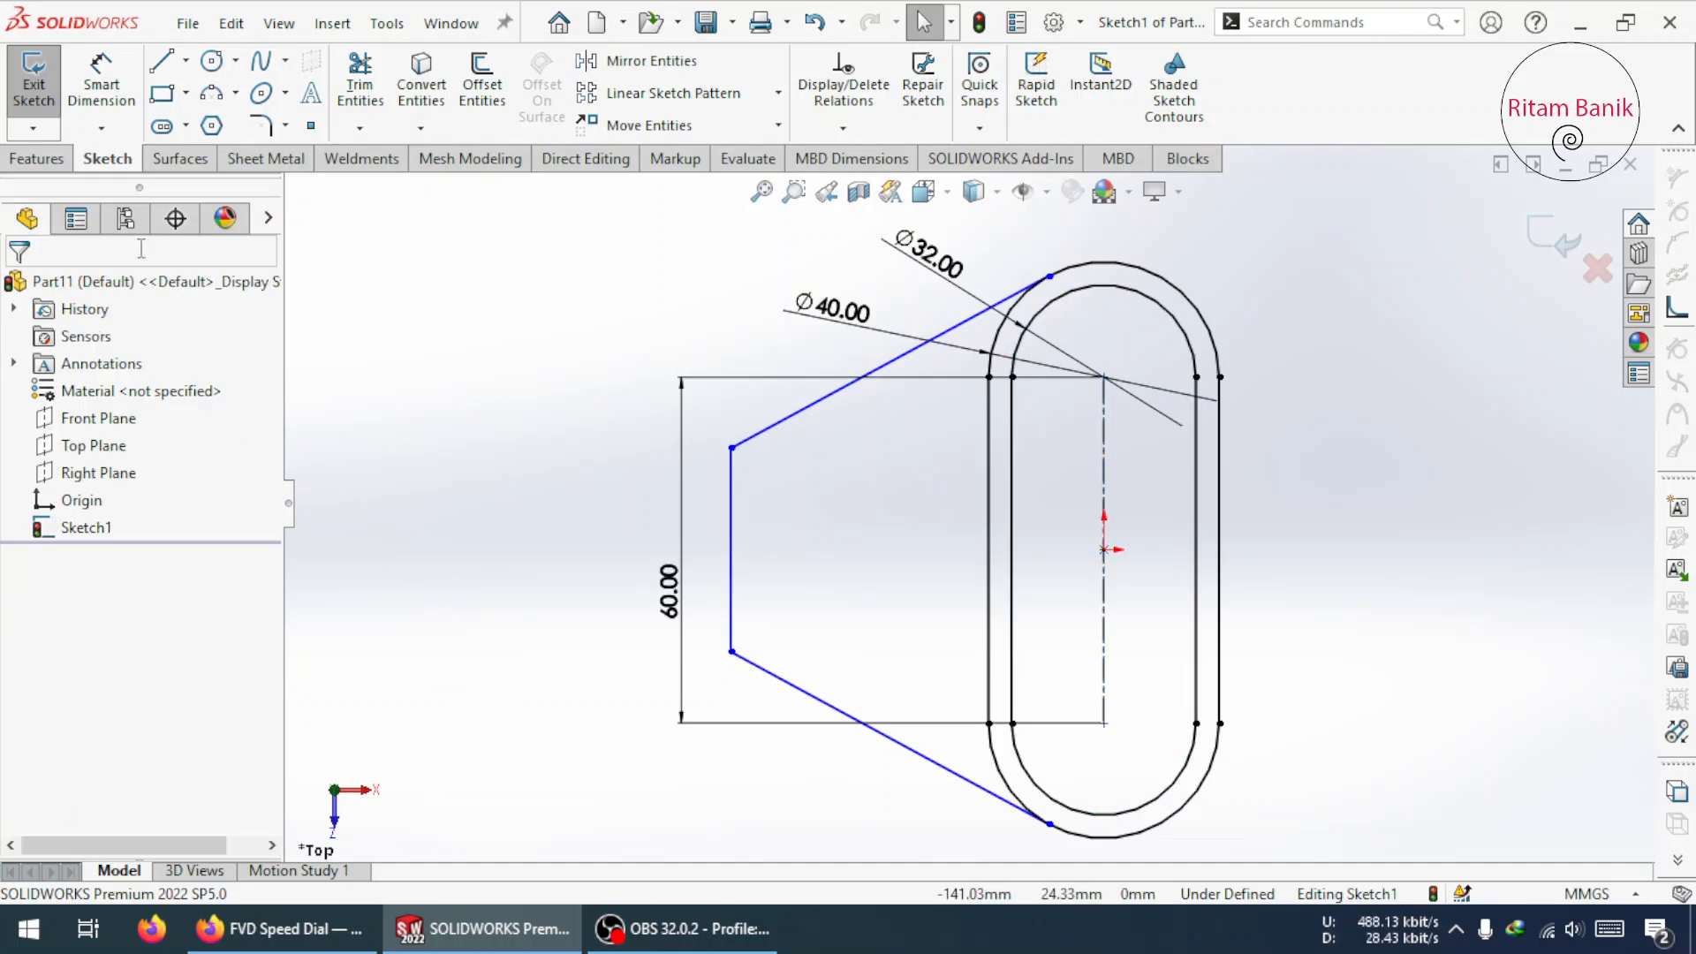
- Move the slot's 60 mm vertical dimension farther outward and dimension the left vertical line's length at 20 mm
{"action": "left_click", "coordinate": [102, 84]}
{"action": "left_click", "coordinate": [731, 585]}
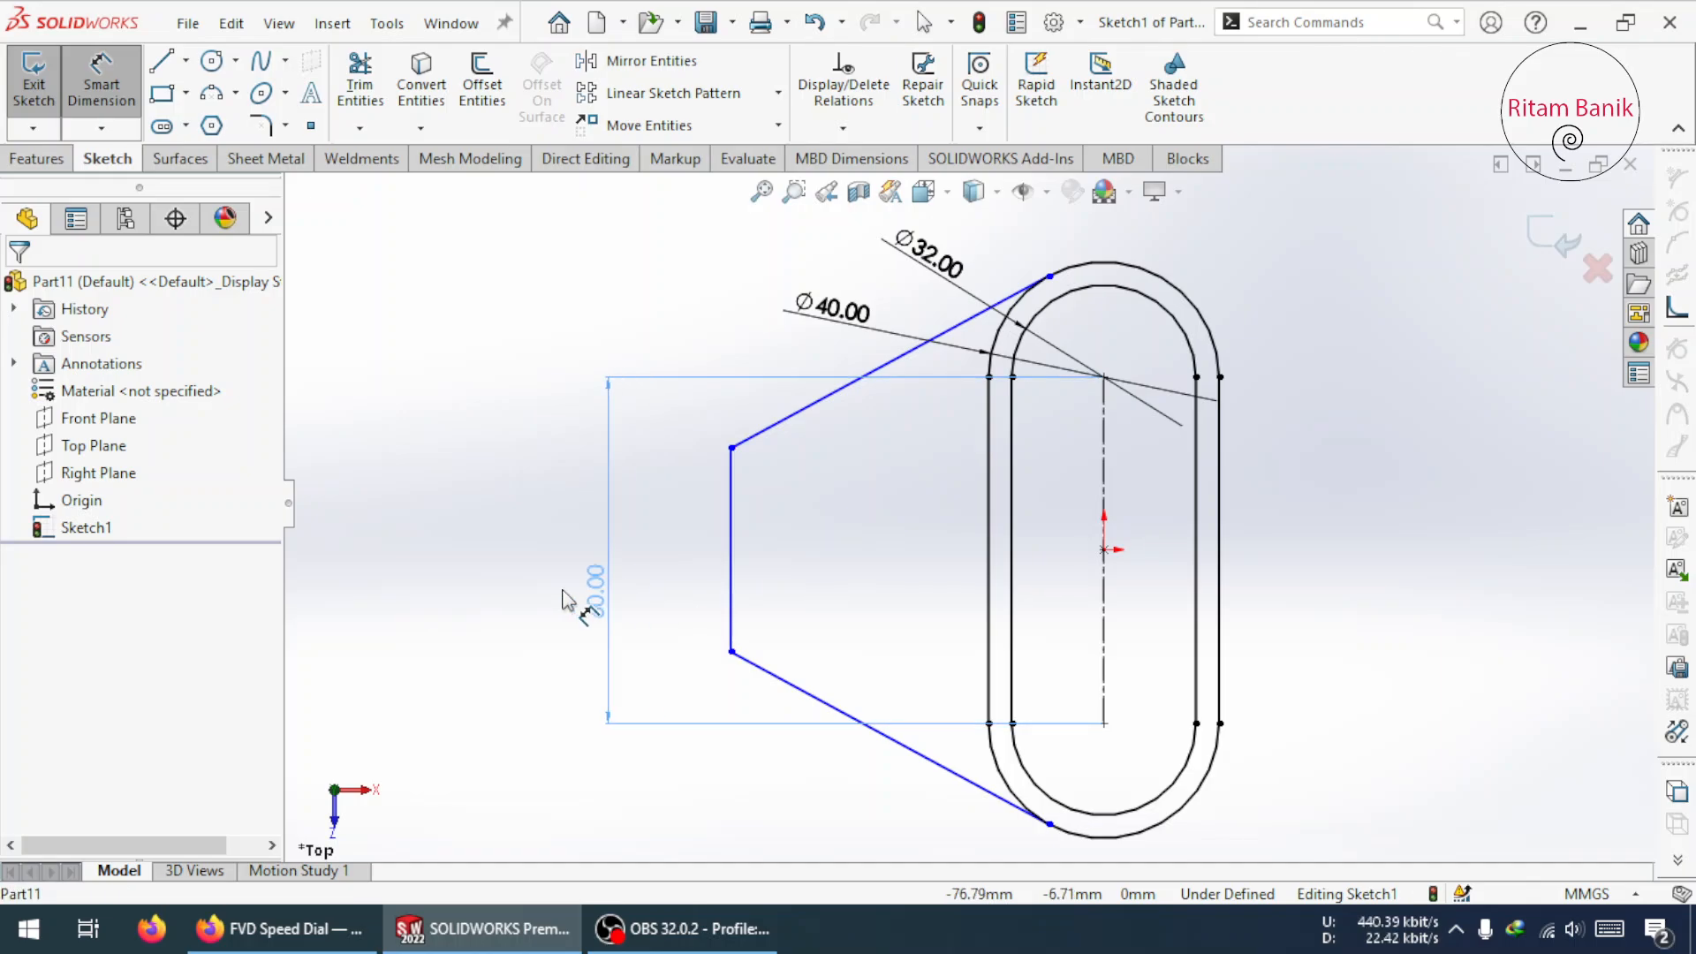
{"action": "left_click", "coordinate": [501, 543]}
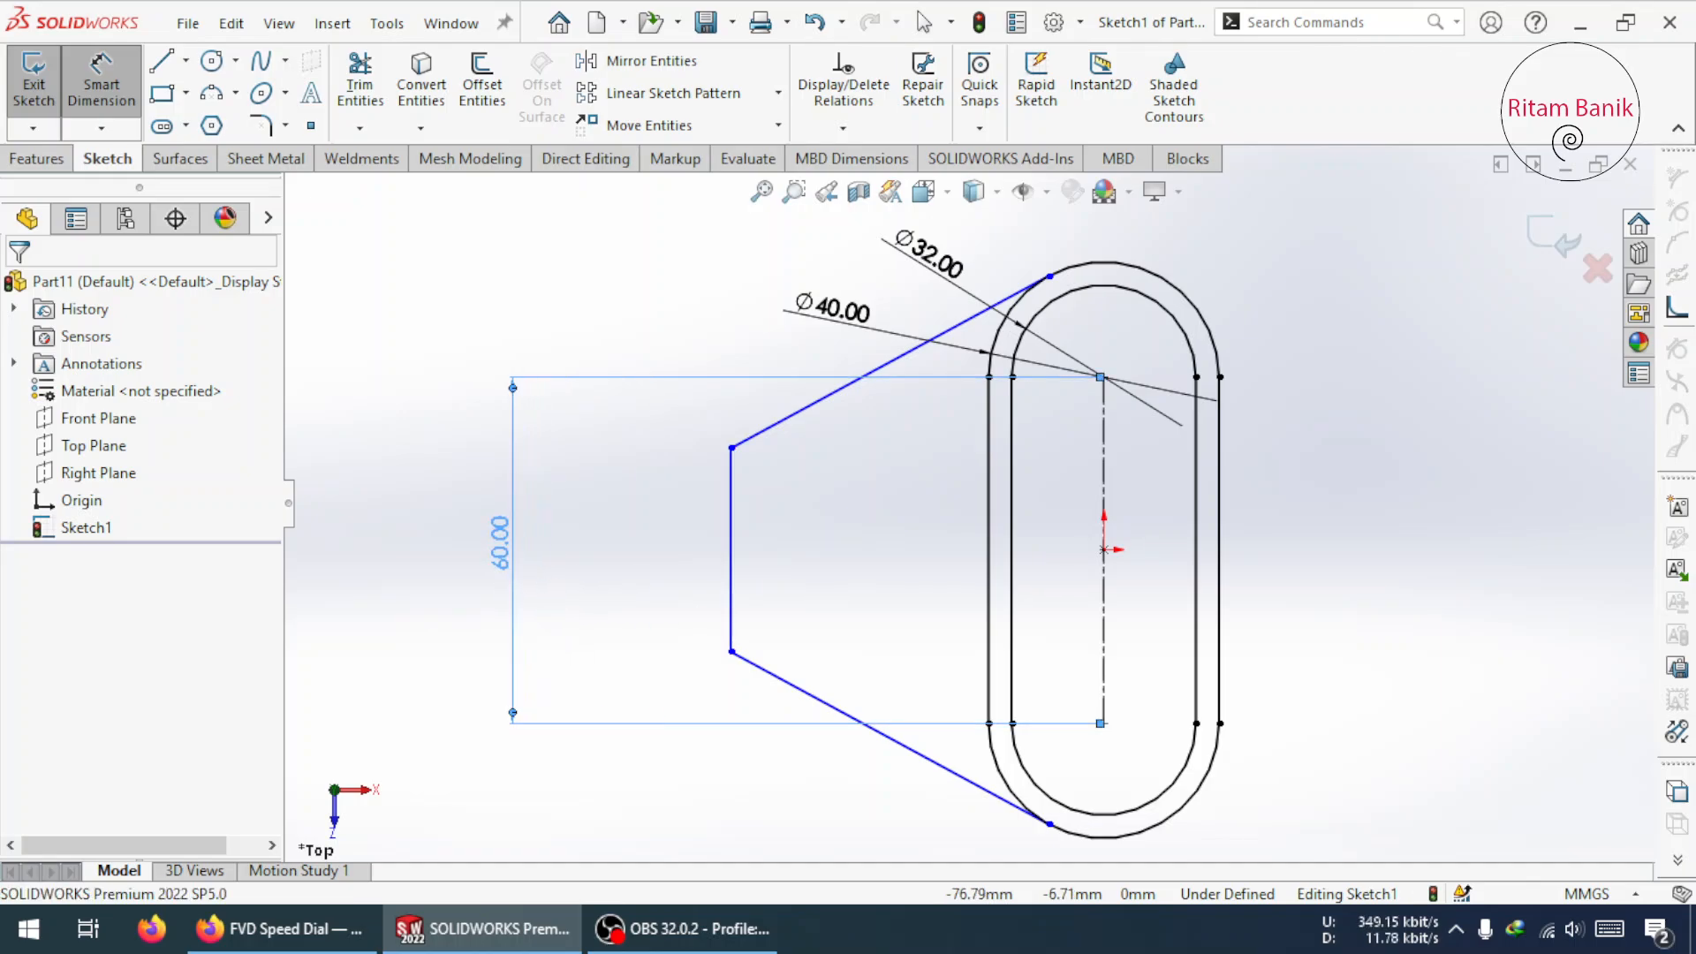
{"action": "left_click", "coordinate": [738, 576]}
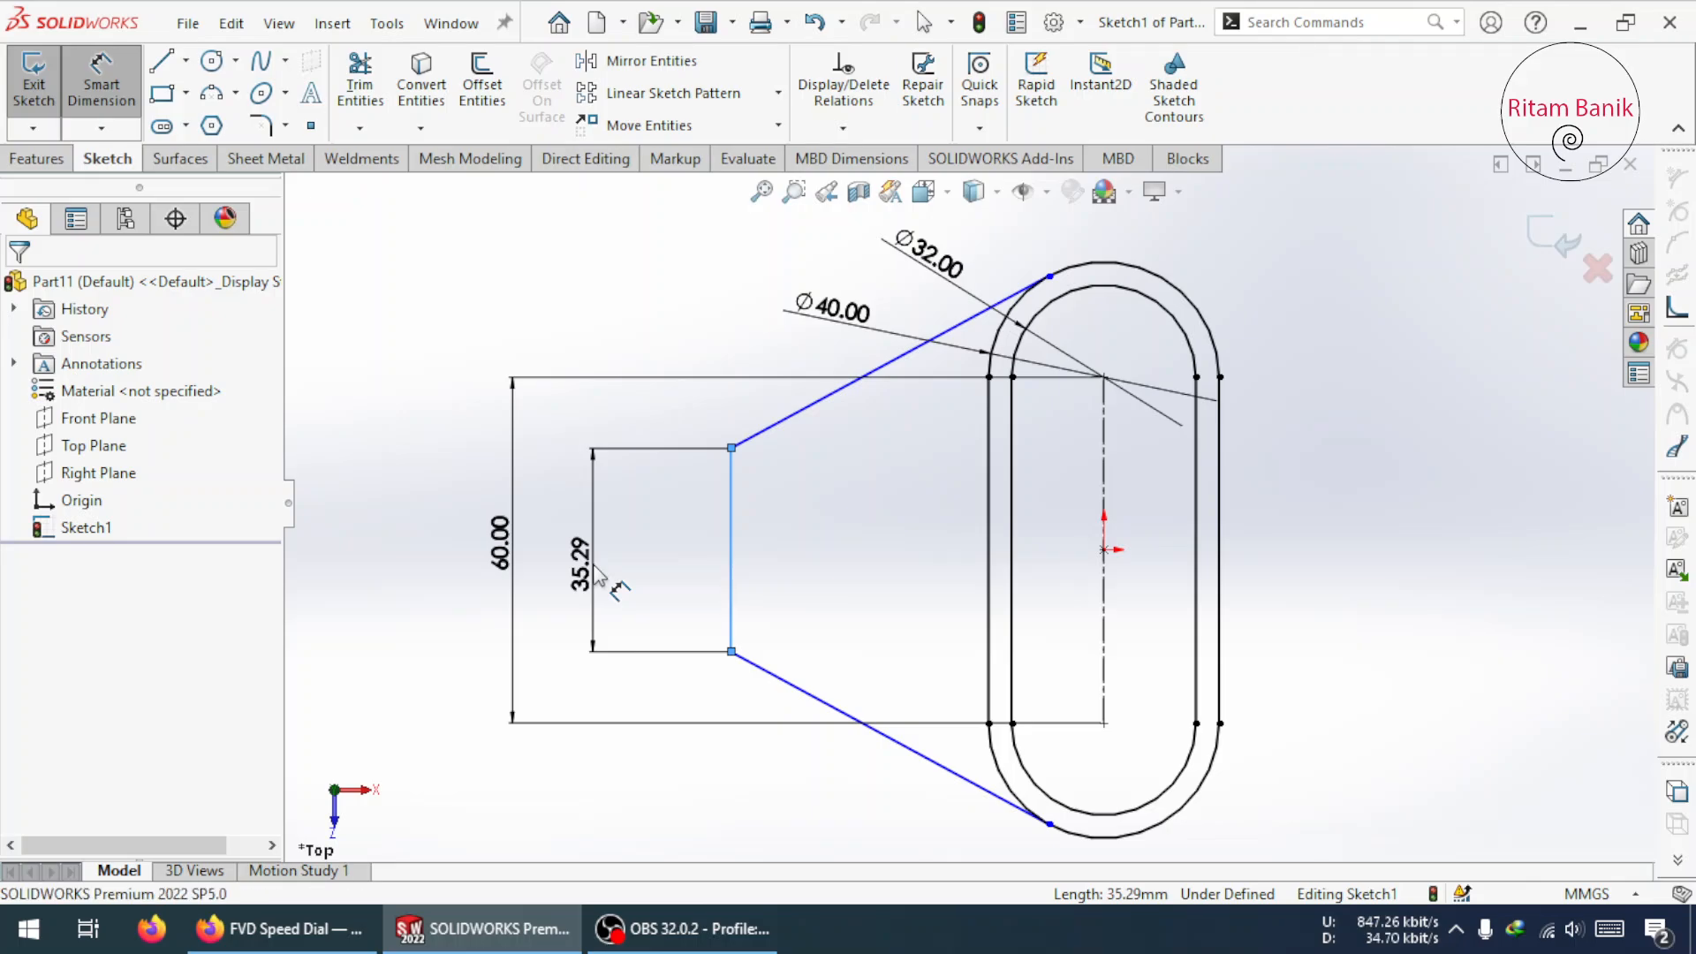
{"action": "left_click", "coordinate": [594, 574]}
{"action": "type", "text": "20"}
{"action": "key", "text": "Return"}
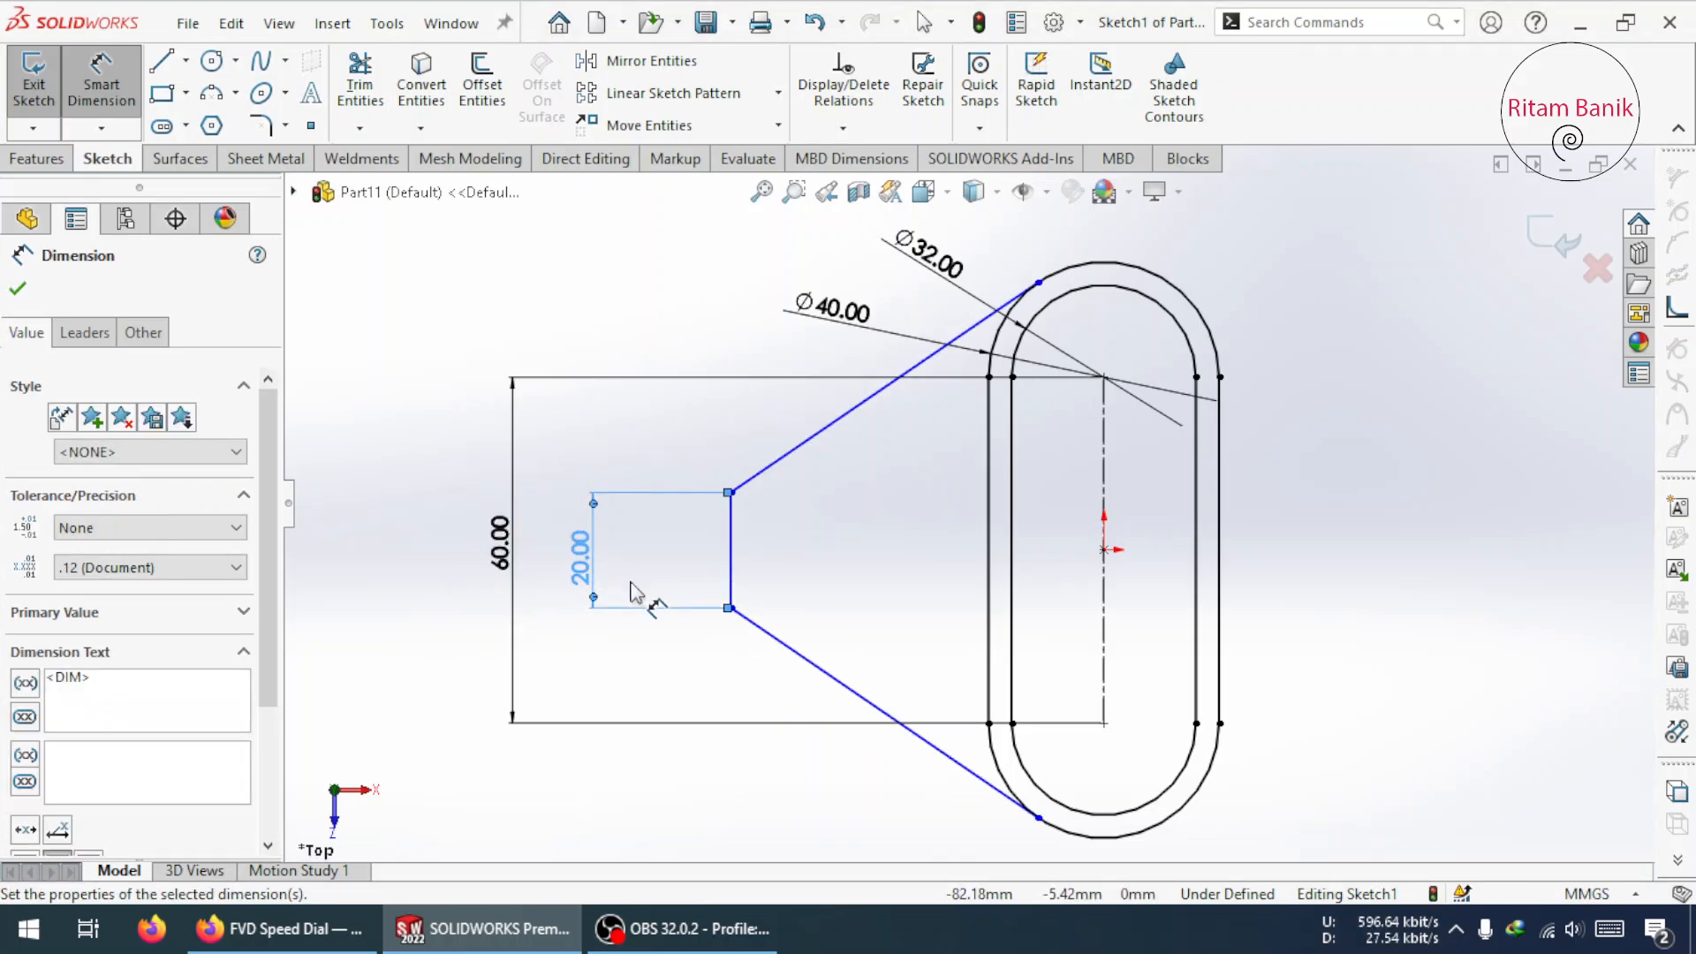
{"action": "left_click", "coordinate": [731, 492]}
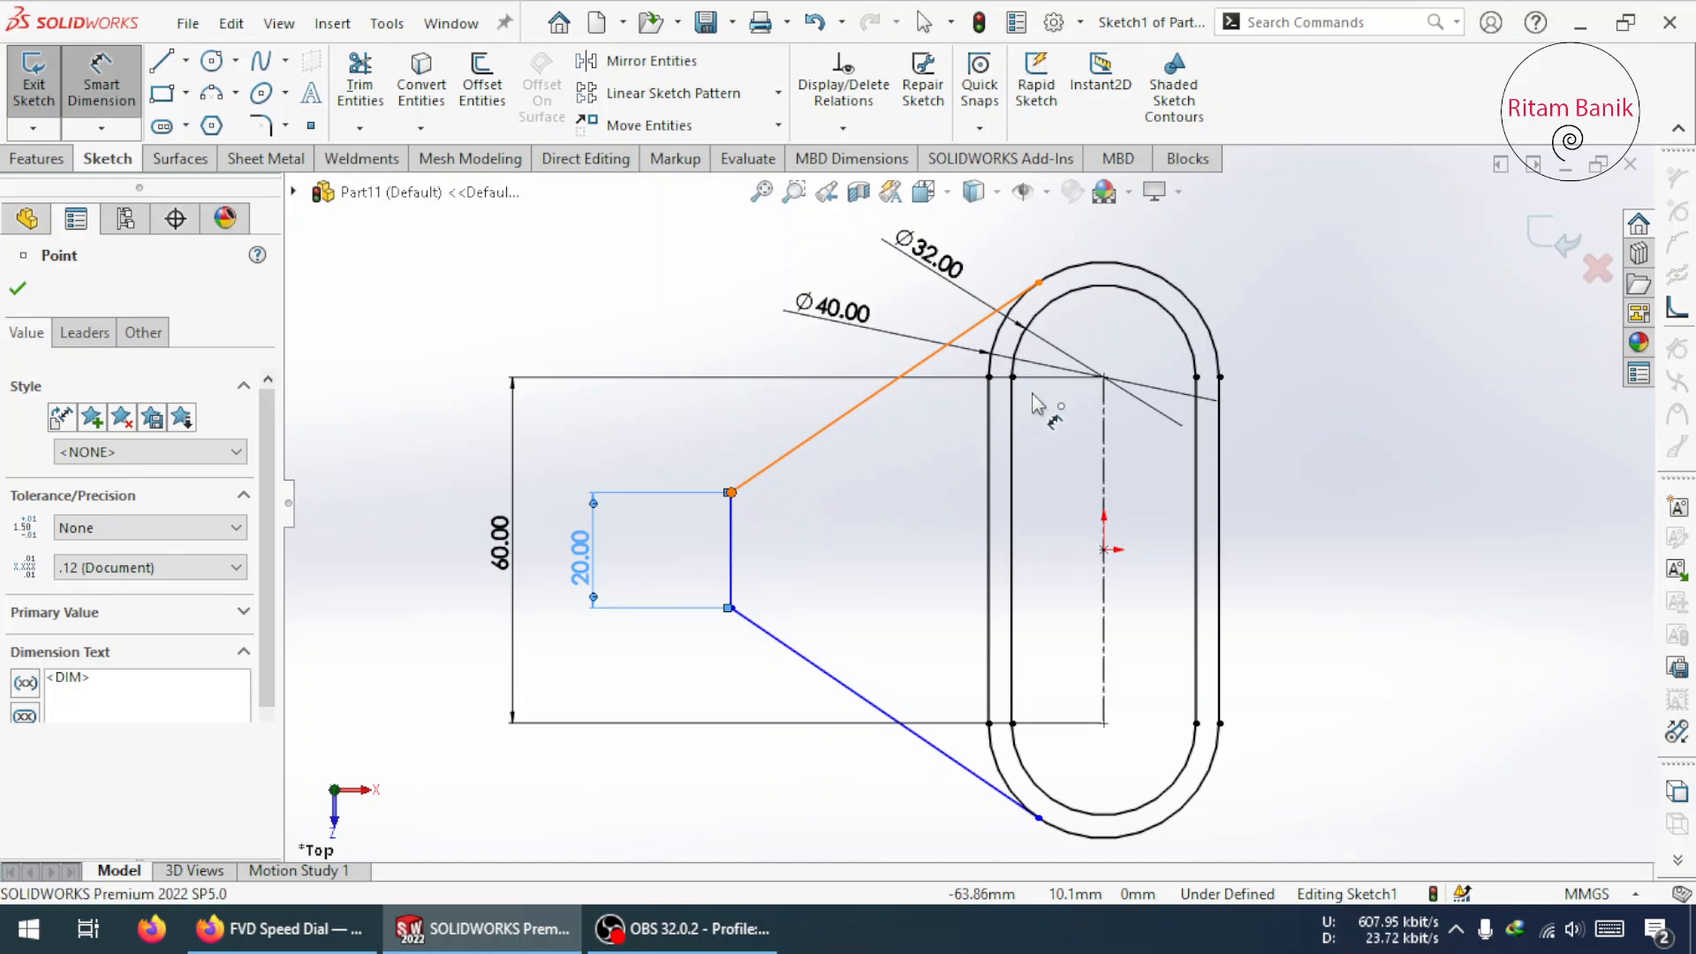
{"action": "left_click", "coordinate": [1103, 377]}
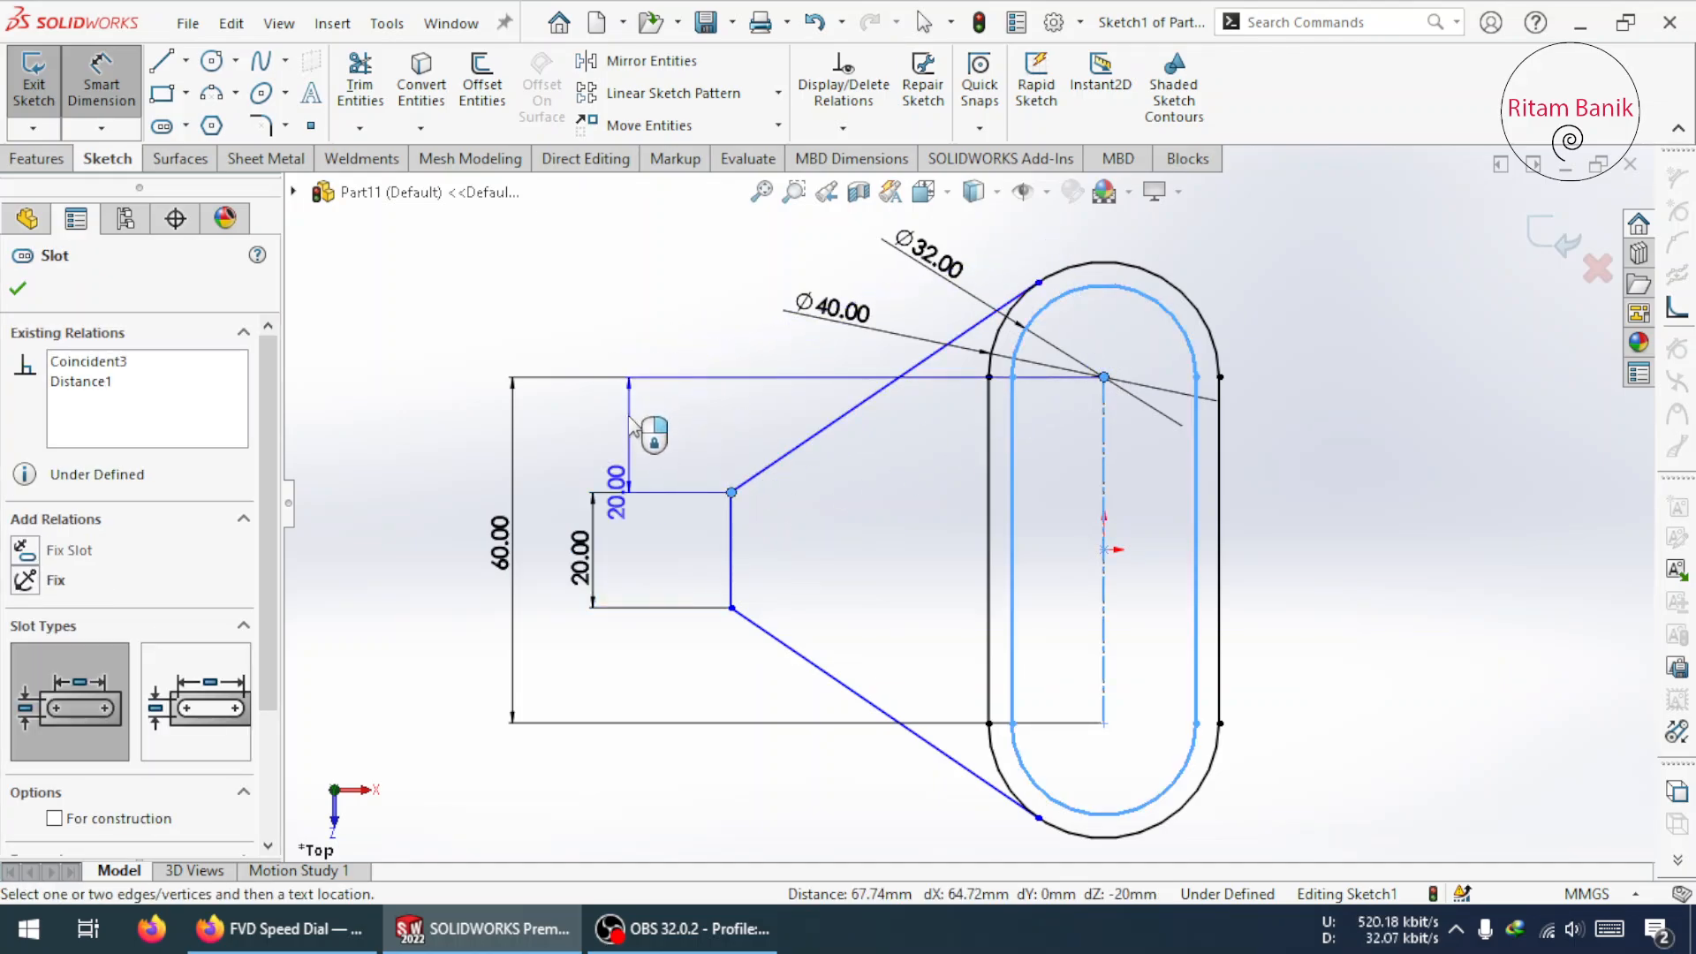
{"action": "left_click", "coordinate": [651, 376]}
{"action": "left_click", "coordinate": [901, 463]}
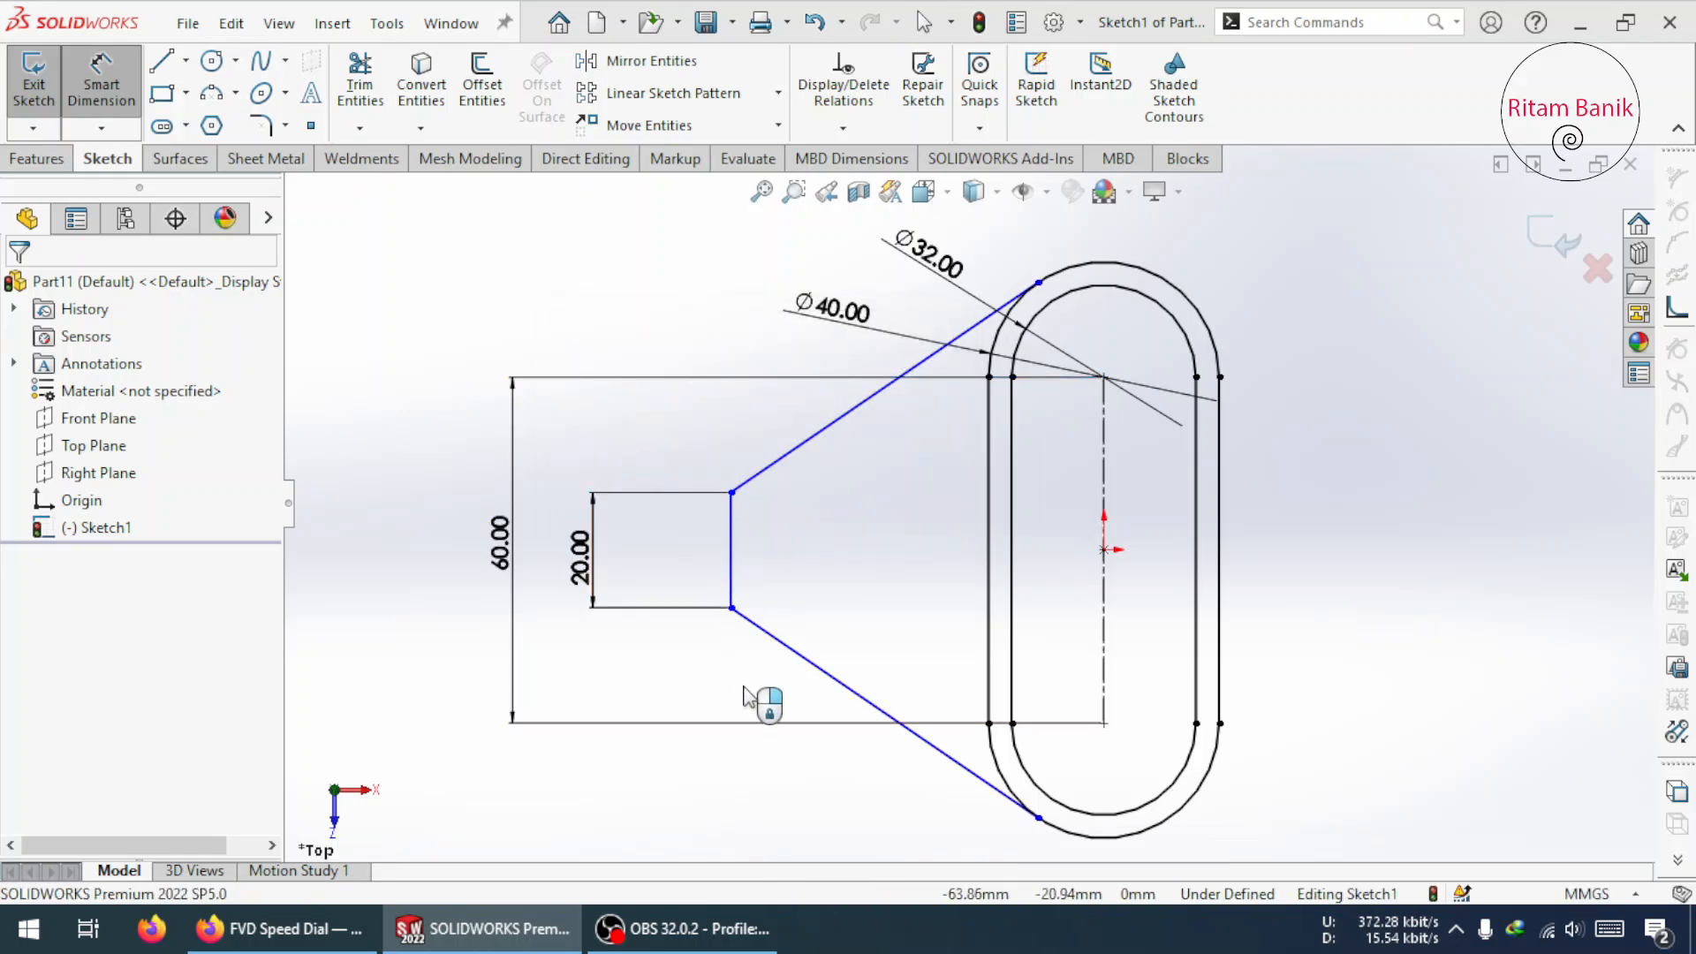
{"action": "left_click", "coordinate": [1111, 740]}
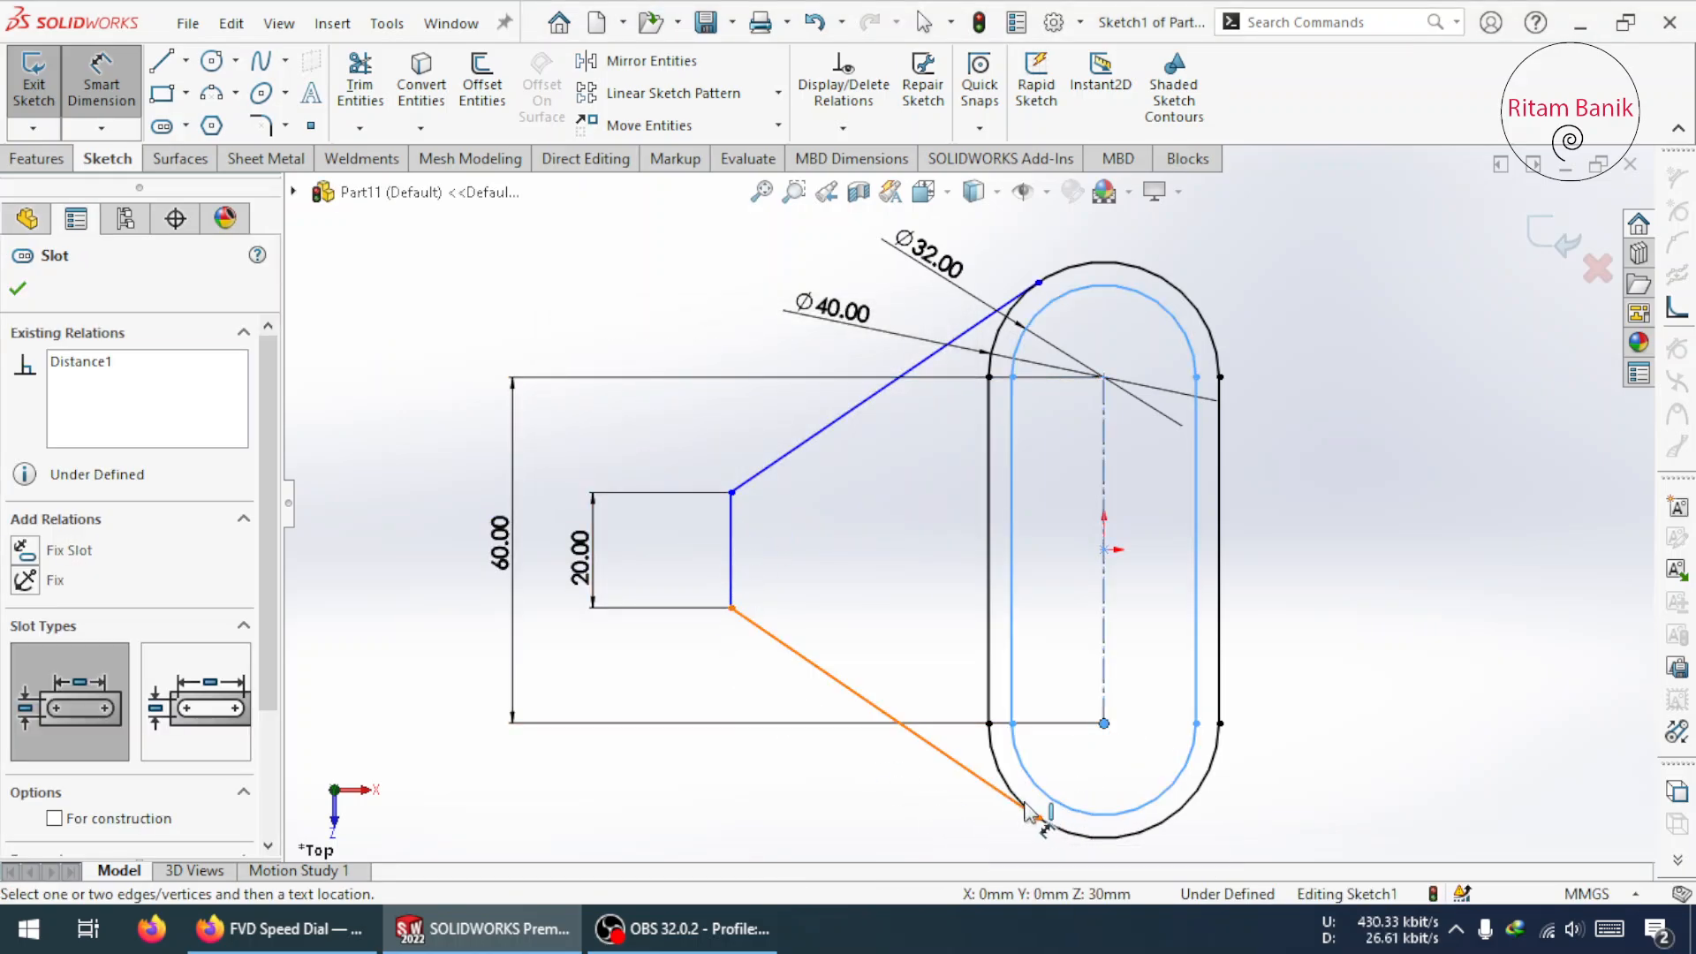
{"action": "left_click", "coordinate": [735, 655]}
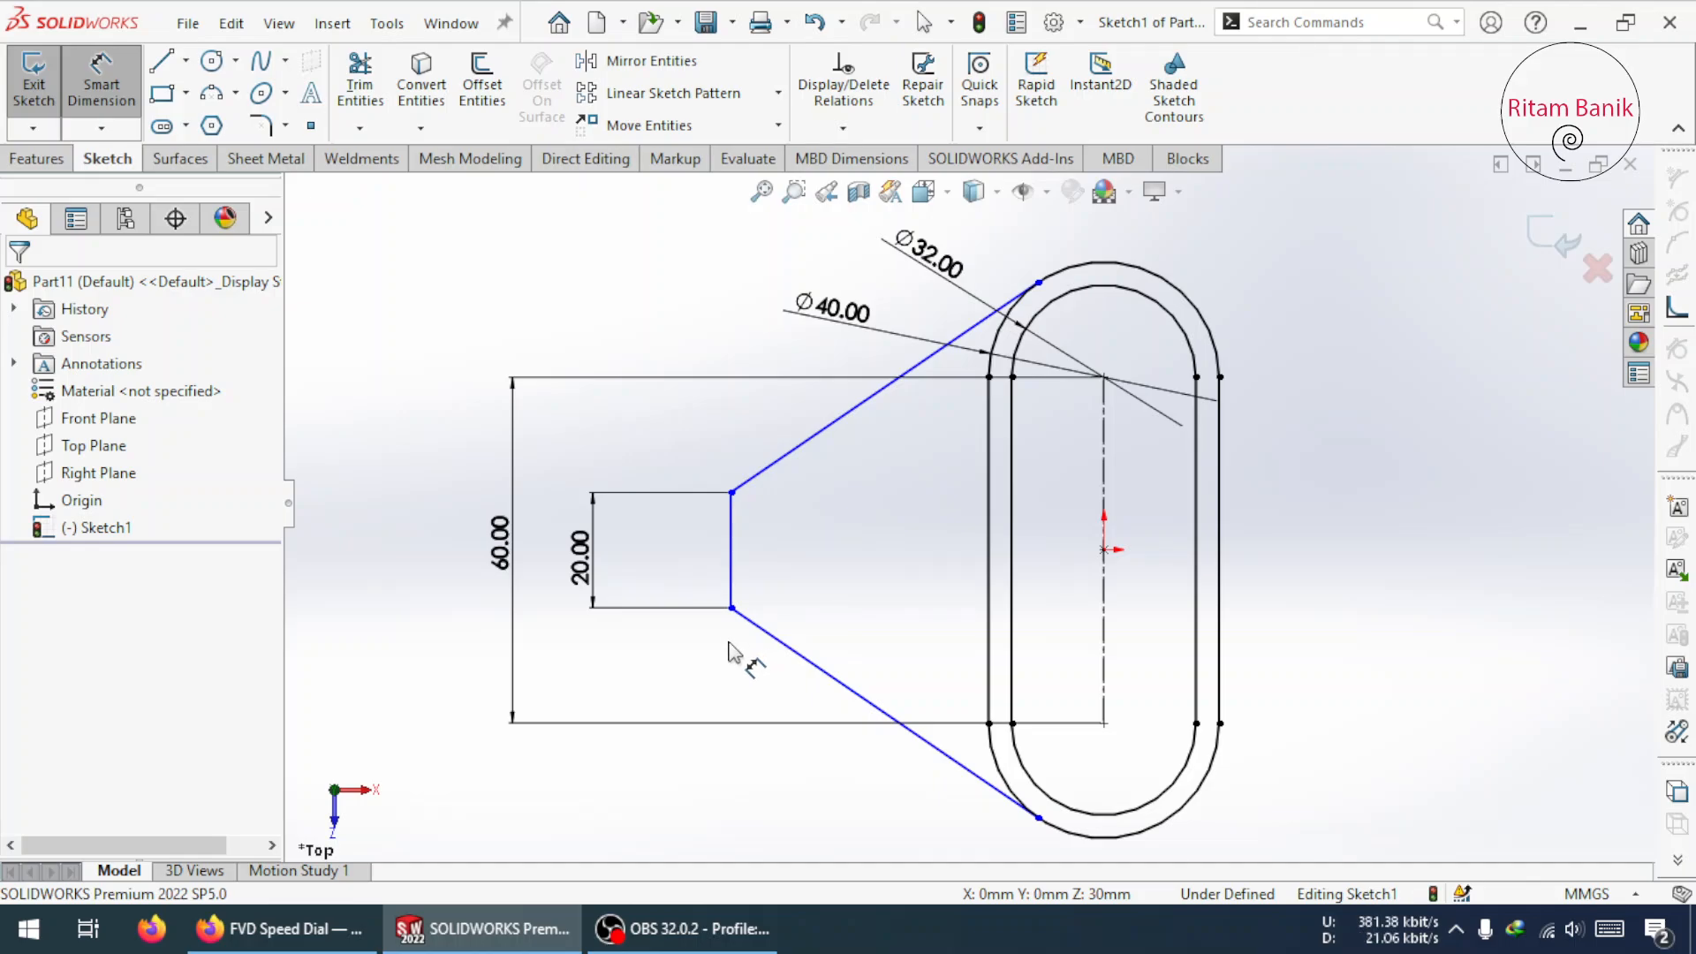
{"action": "left_click", "coordinate": [1119, 753]}
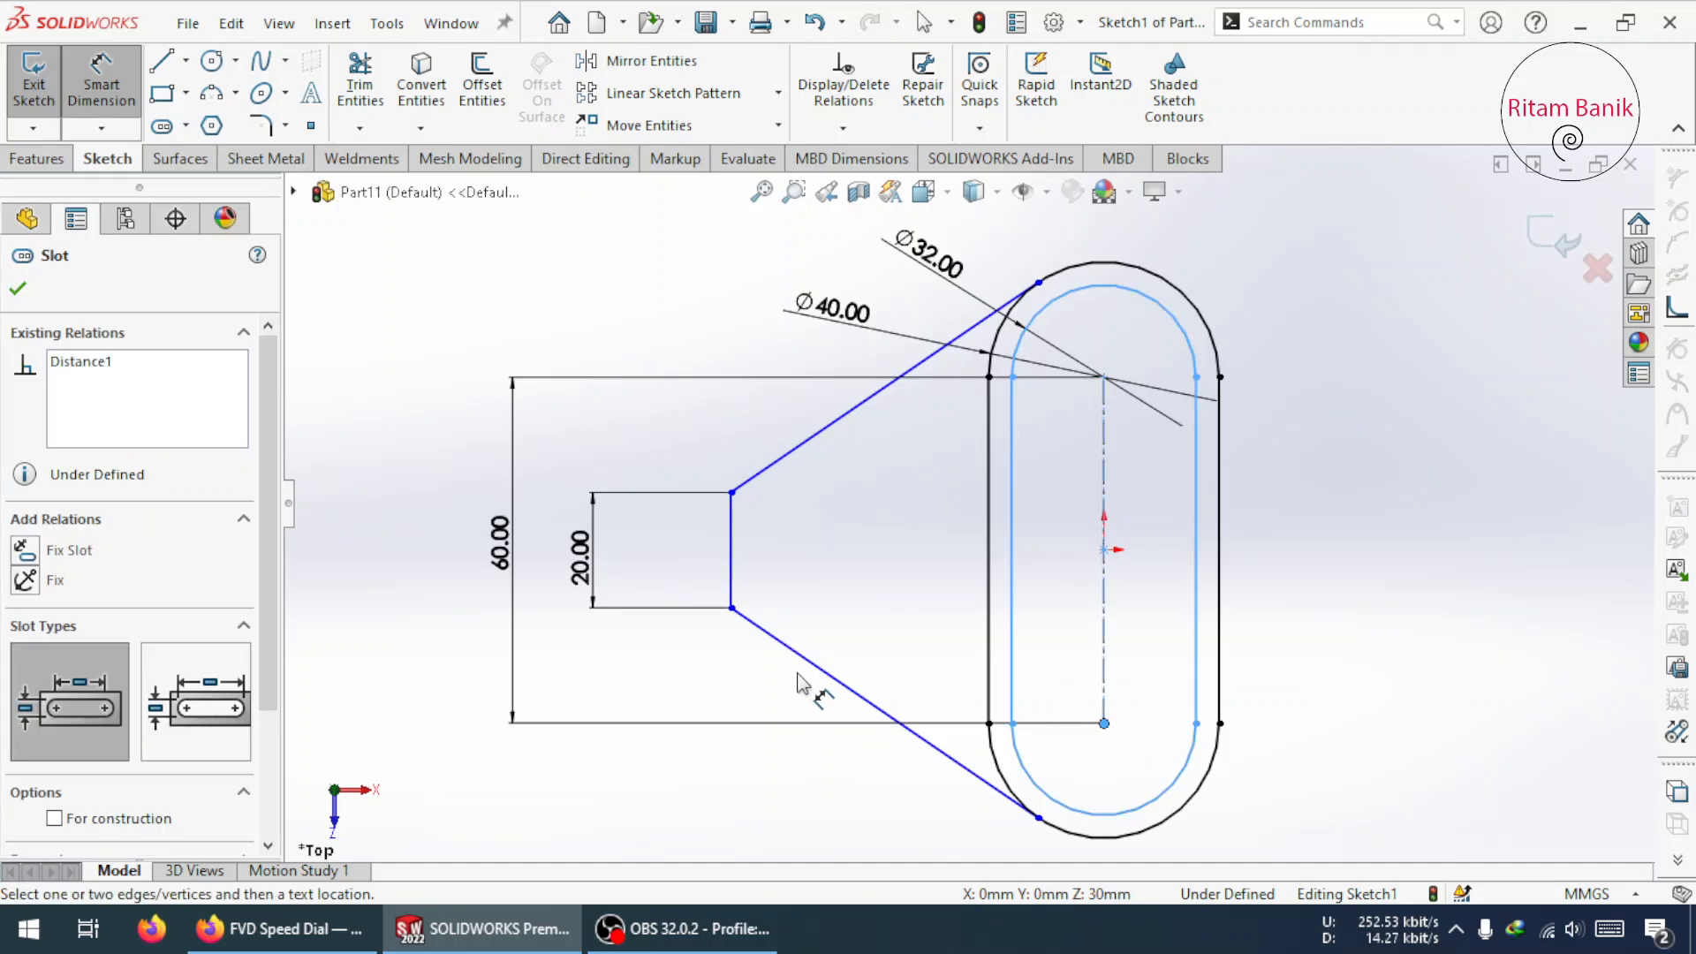
{"action": "left_click", "coordinate": [731, 609]}
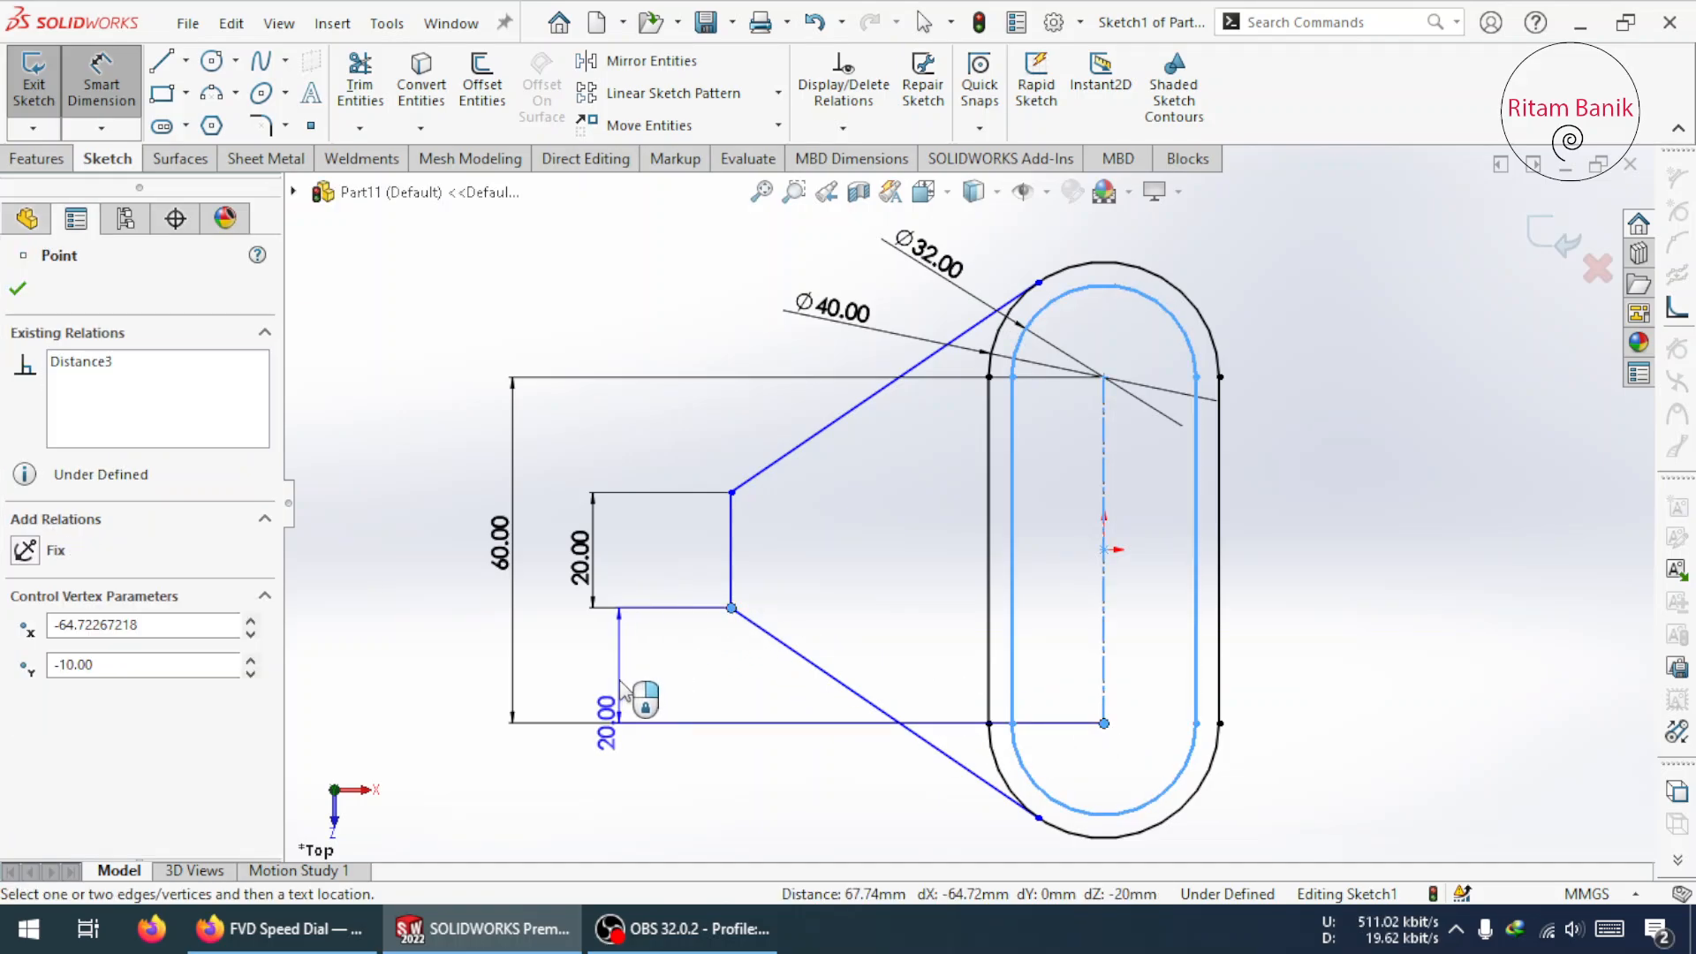
{"action": "left_click", "coordinate": [623, 692]}
{"action": "key", "text": "Escape"}
{"action": "key", "text": "Escape"}
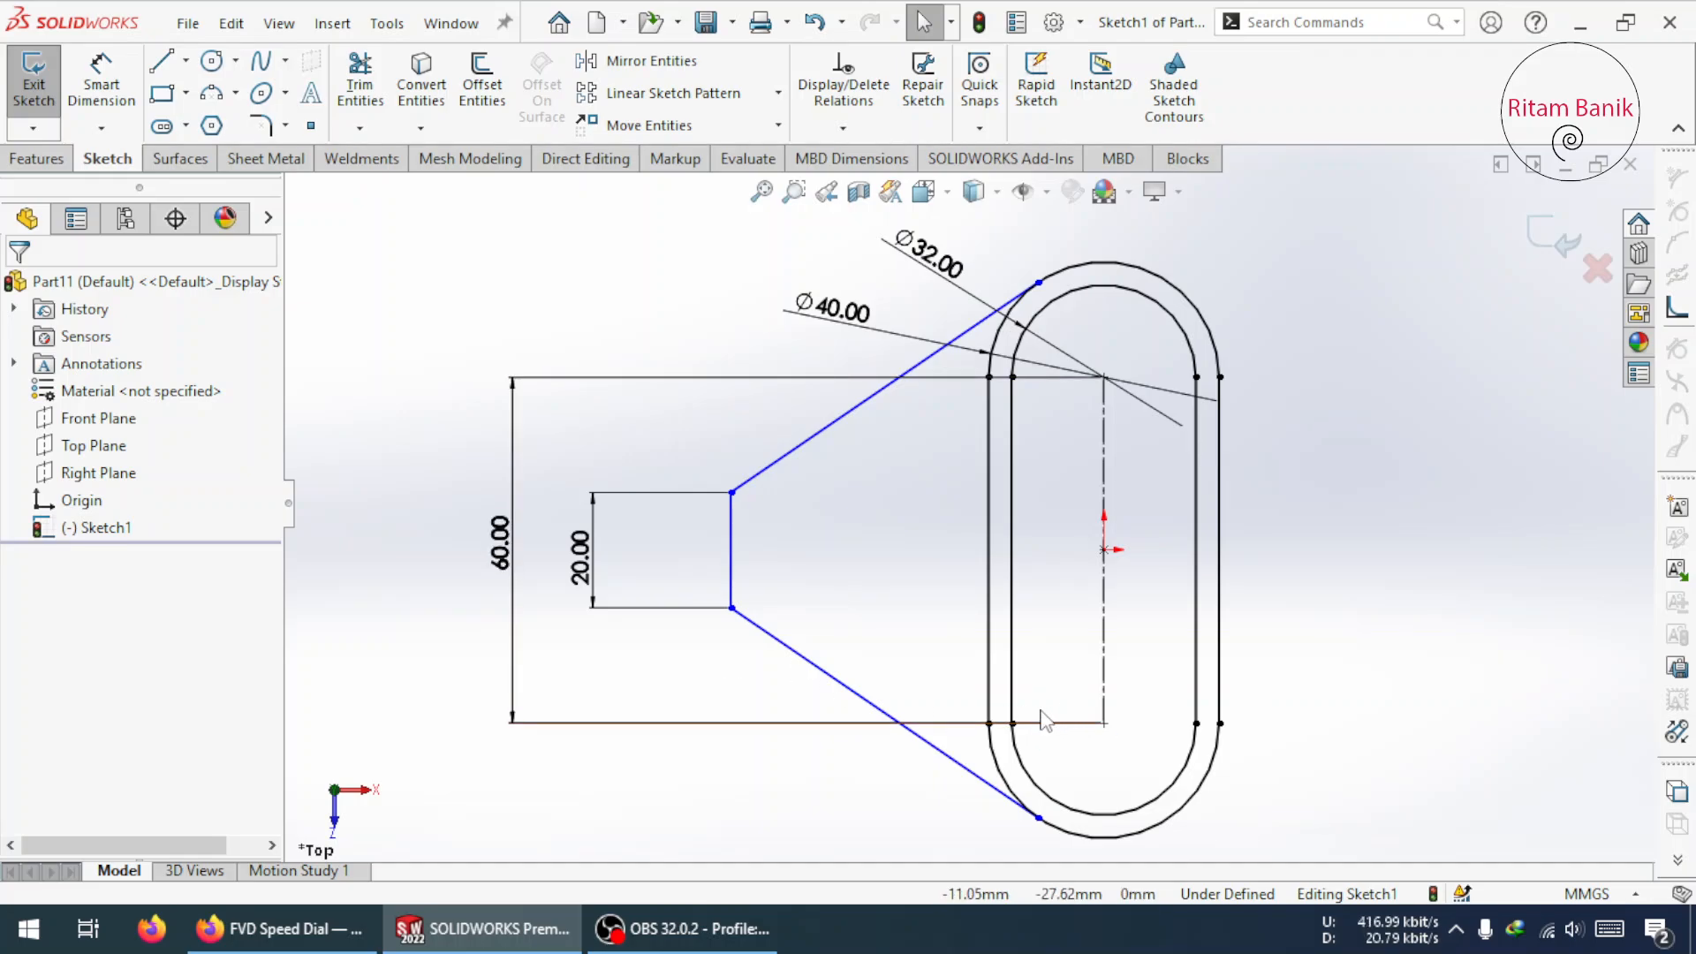
- Dimension the horizontal distance from the slot's centre point to the left vertical line at 60 mm, placed just below the slot
{"action": "left_click", "coordinate": [102, 84]}
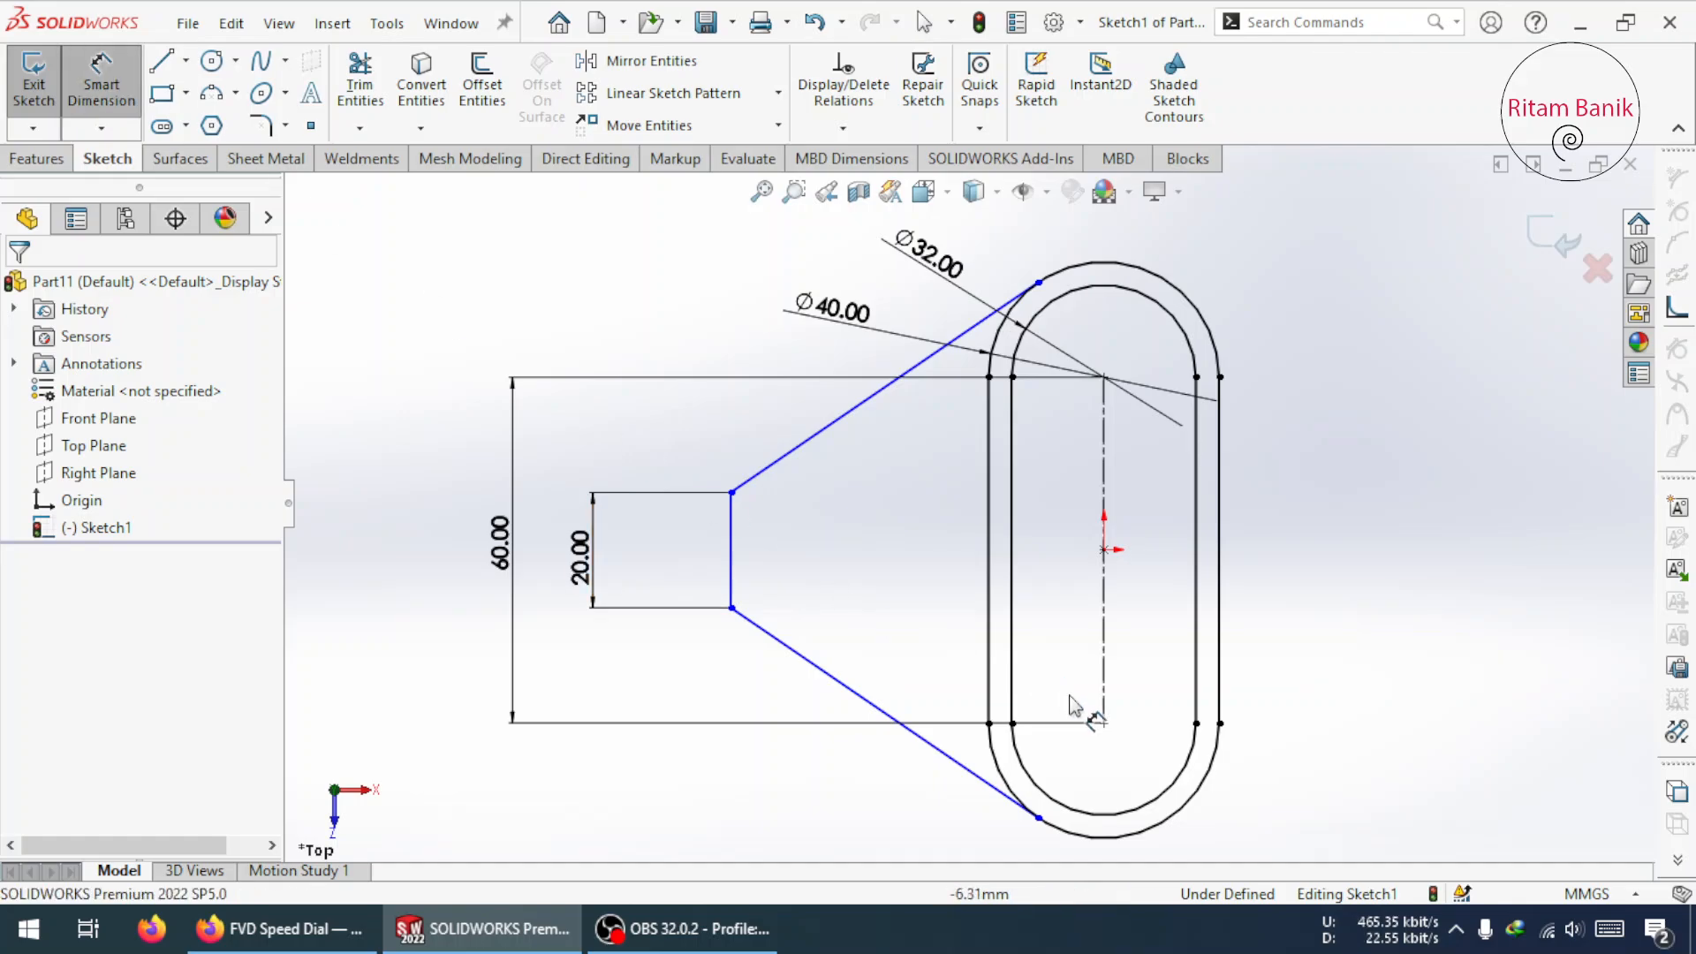
{"action": "left_click", "coordinate": [1107, 554]}
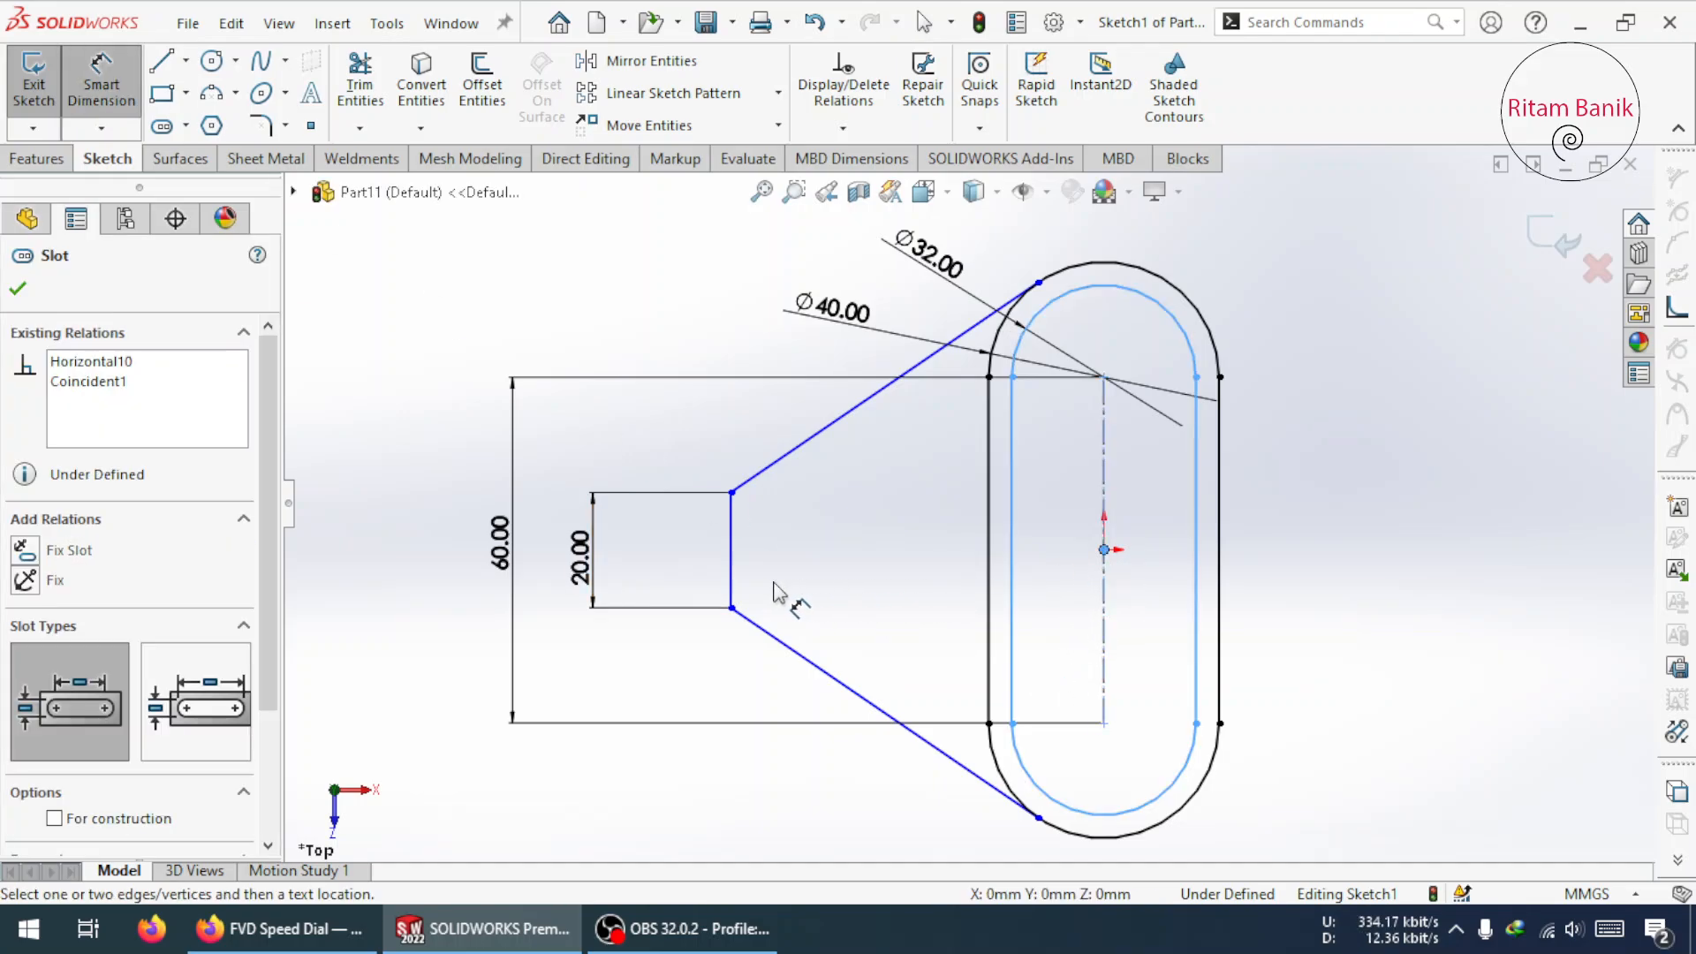
{"action": "left_click", "coordinate": [734, 586]}
{"action": "left_click", "coordinate": [853, 844]}
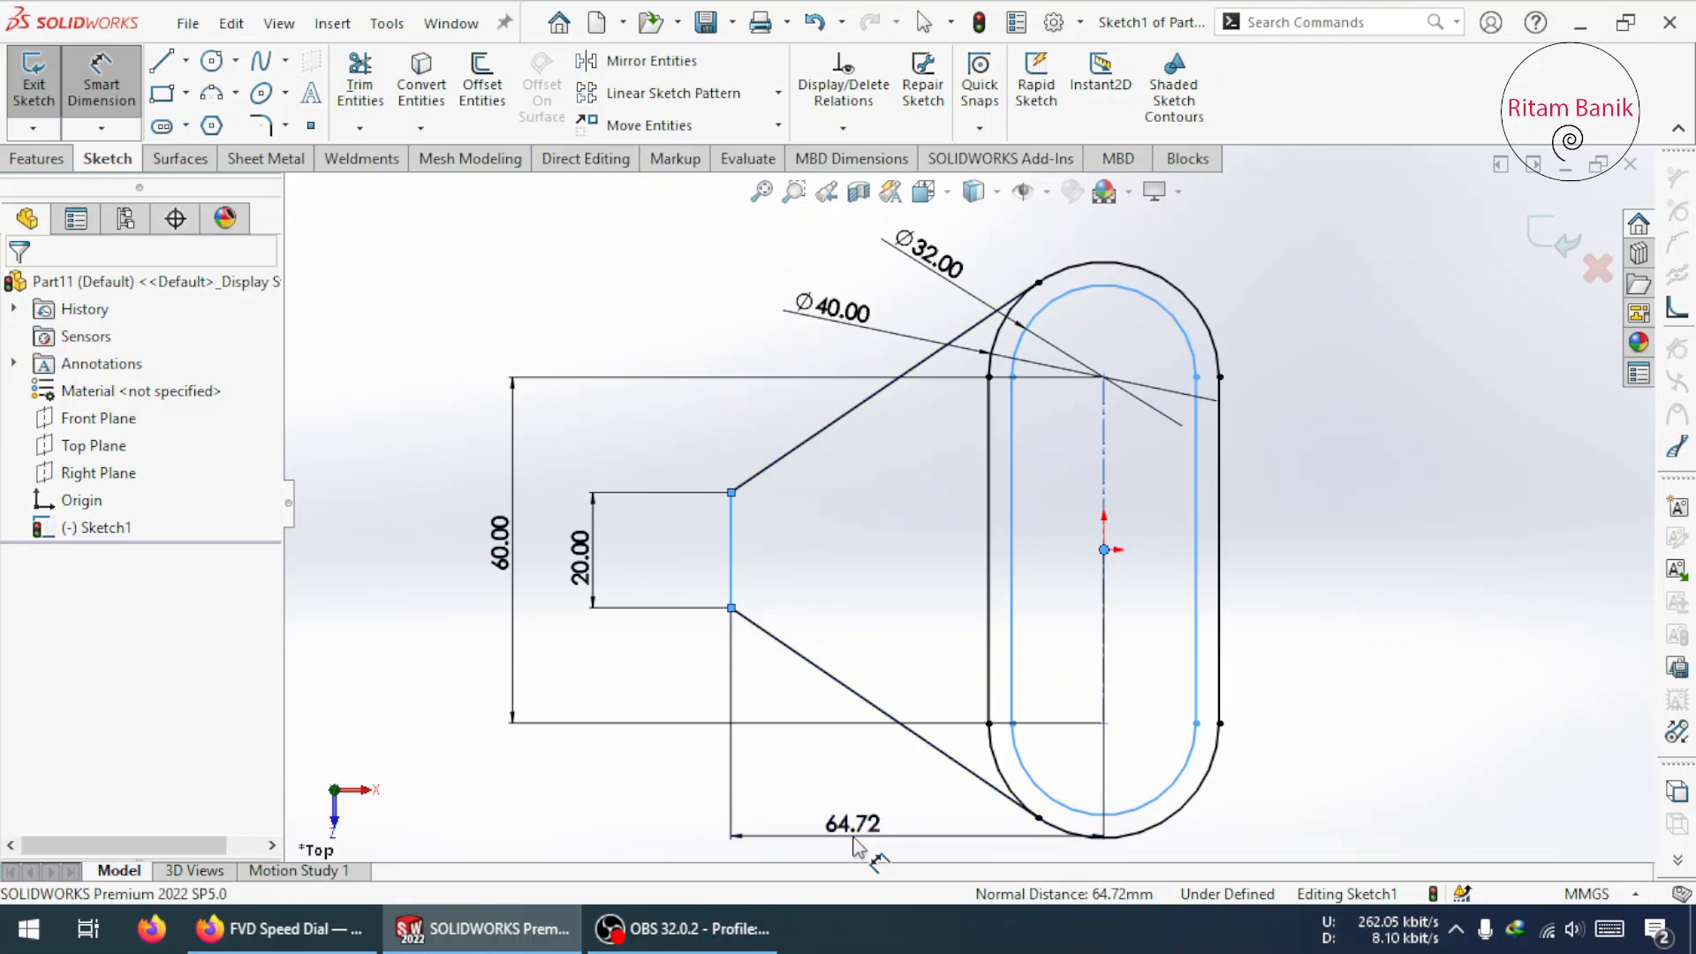
{"action": "type", "text": "60"}
{"action": "key", "text": "Return"}
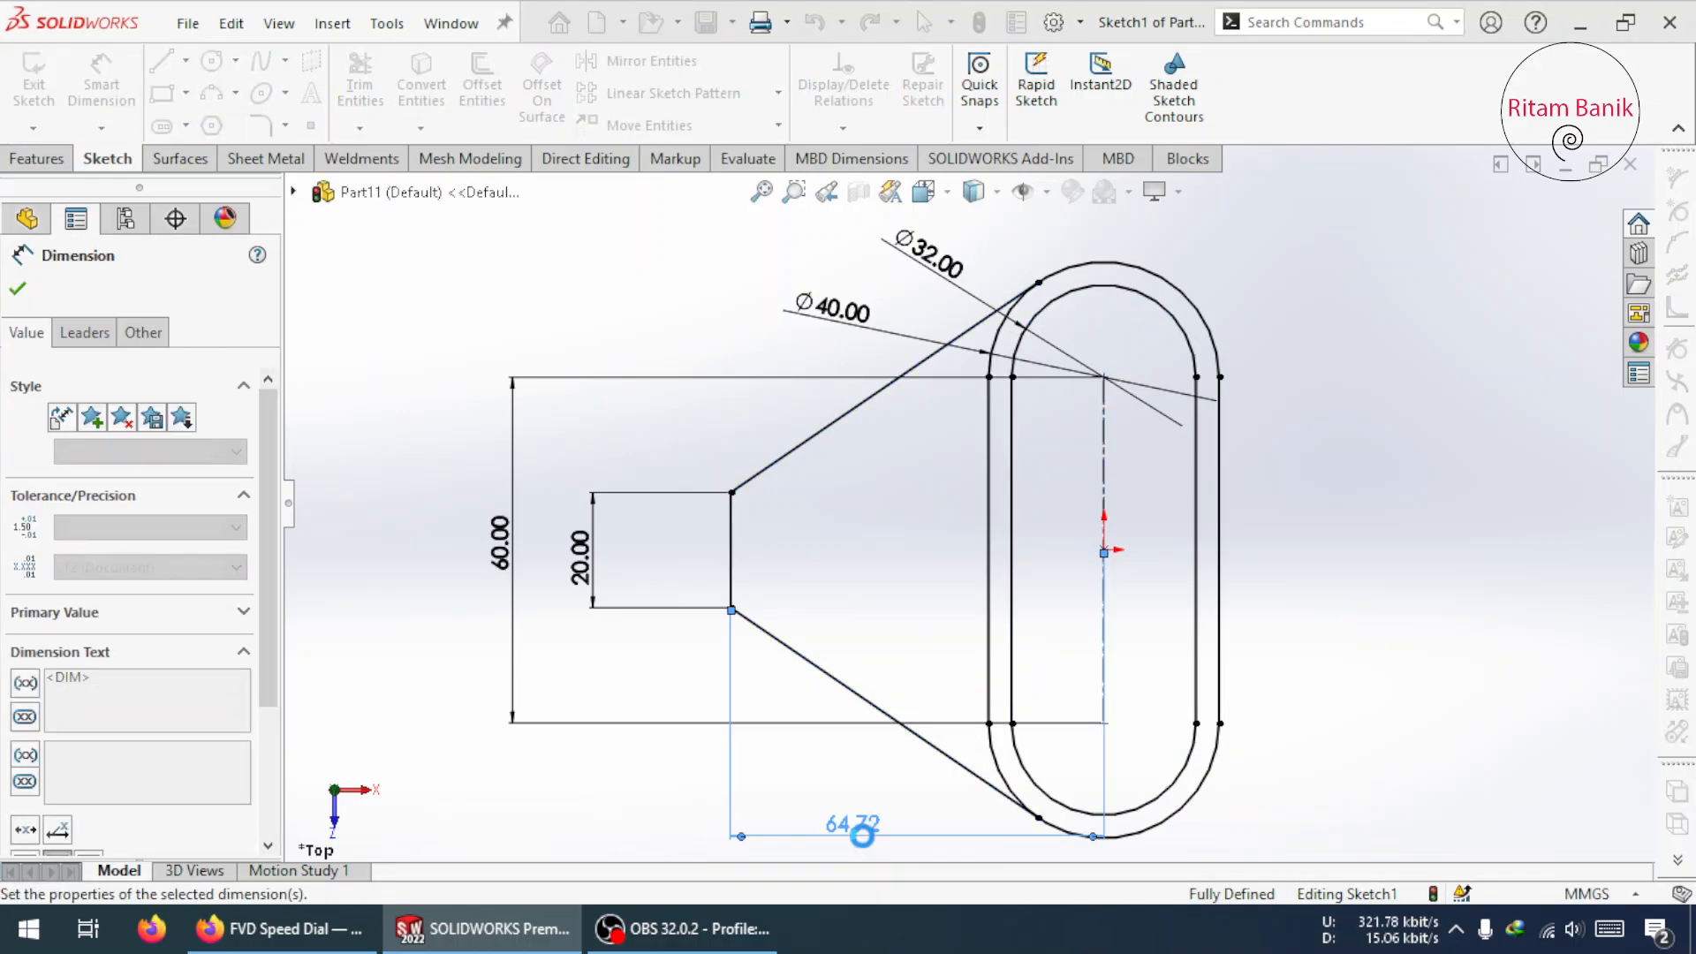
{"action": "key", "text": "Escape"}
{"action": "scroll", "coordinate": [886, 829], "scroll_direction": "up", "scroll_amount": 1}
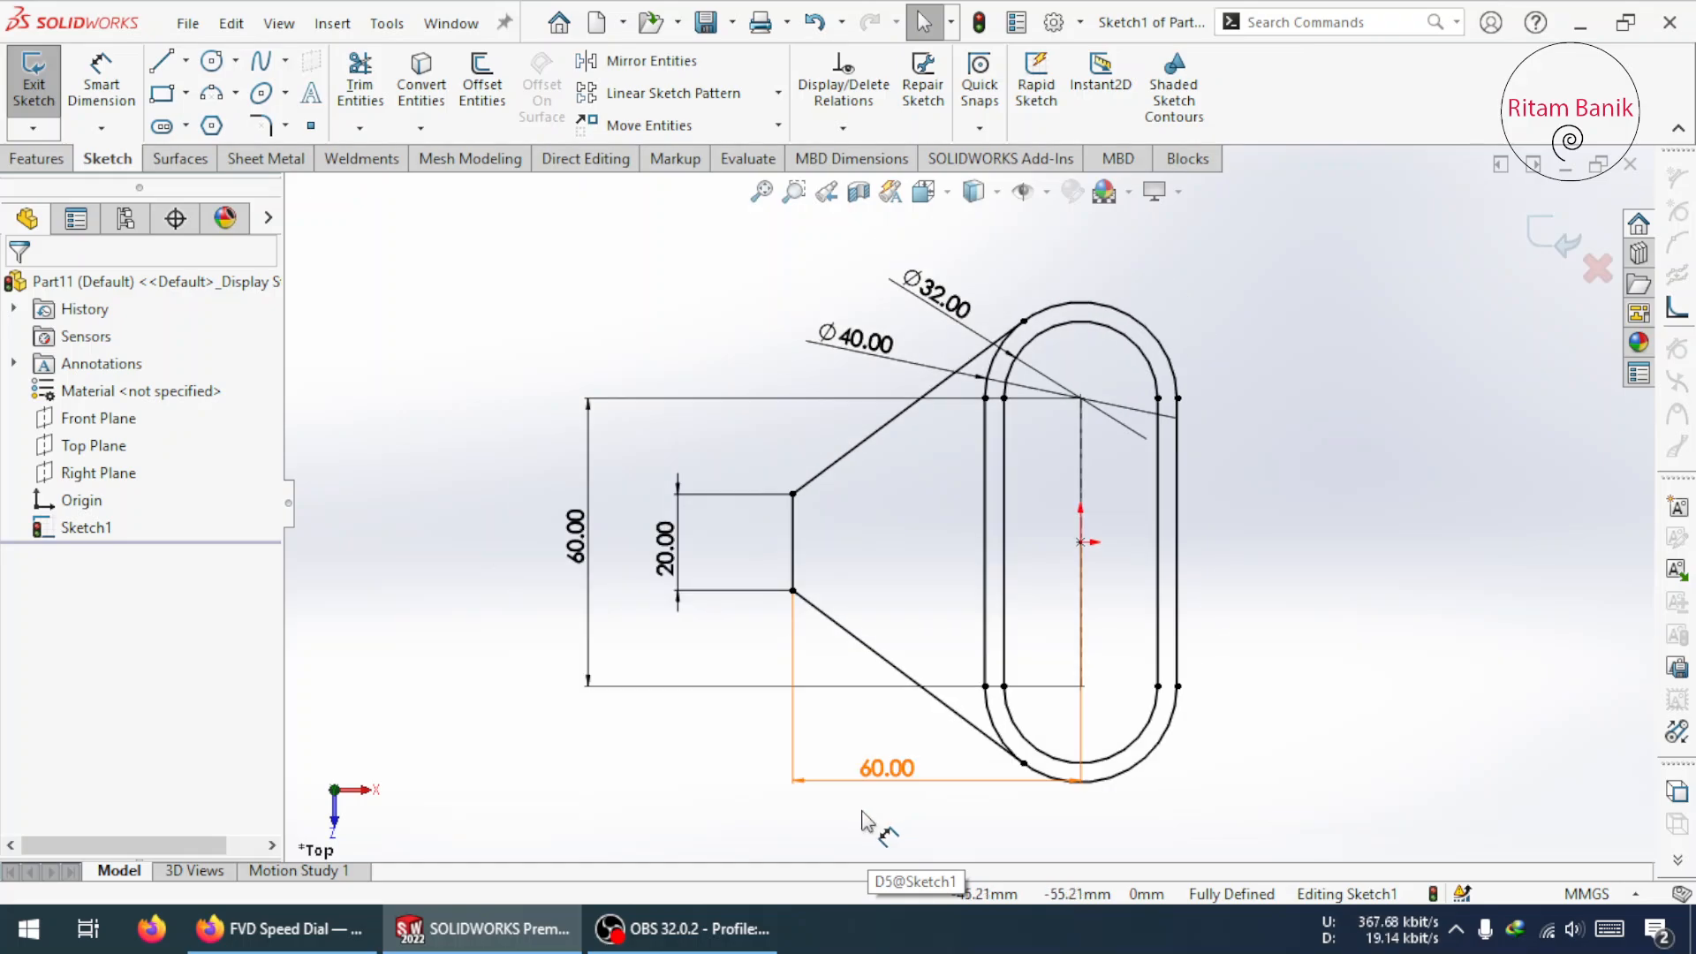
{"action": "left_click_drag", "start_coordinate": [880, 784], "coordinate": [880, 811]}
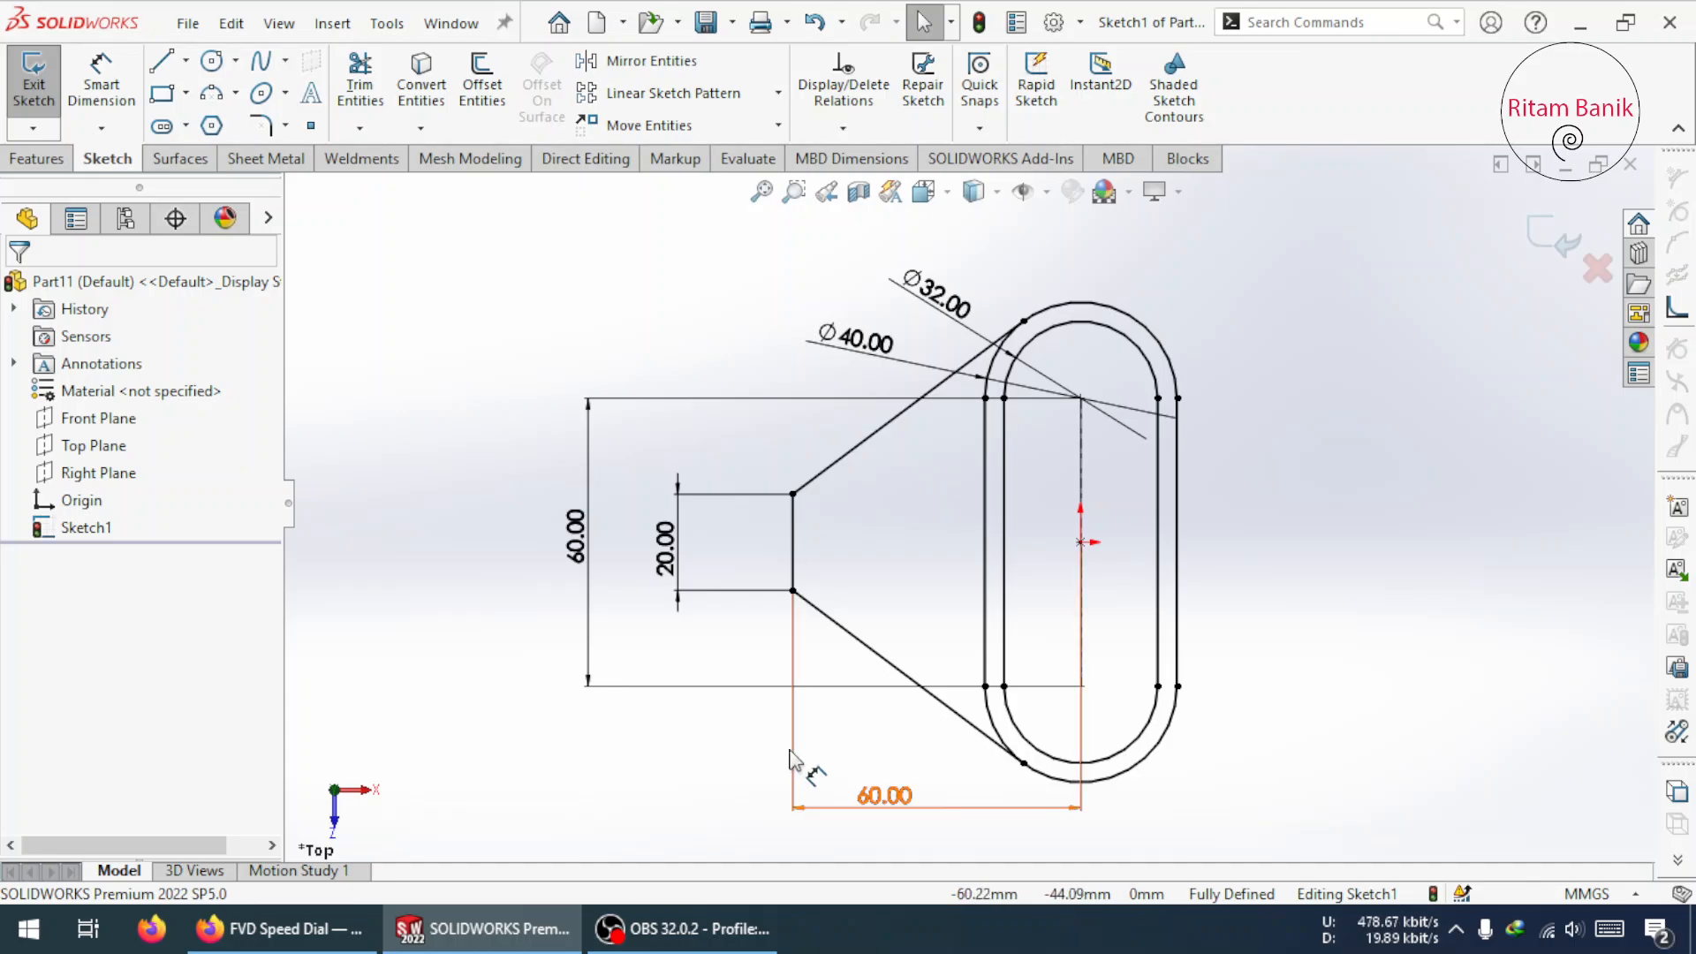
- Sketch a slanted line rightward from the outer slot's upper arc, then an about 46 mm line back to the arc's right endpoint
{"action": "left_click", "coordinate": [163, 62]}
{"action": "left_click", "coordinate": [1123, 313]}
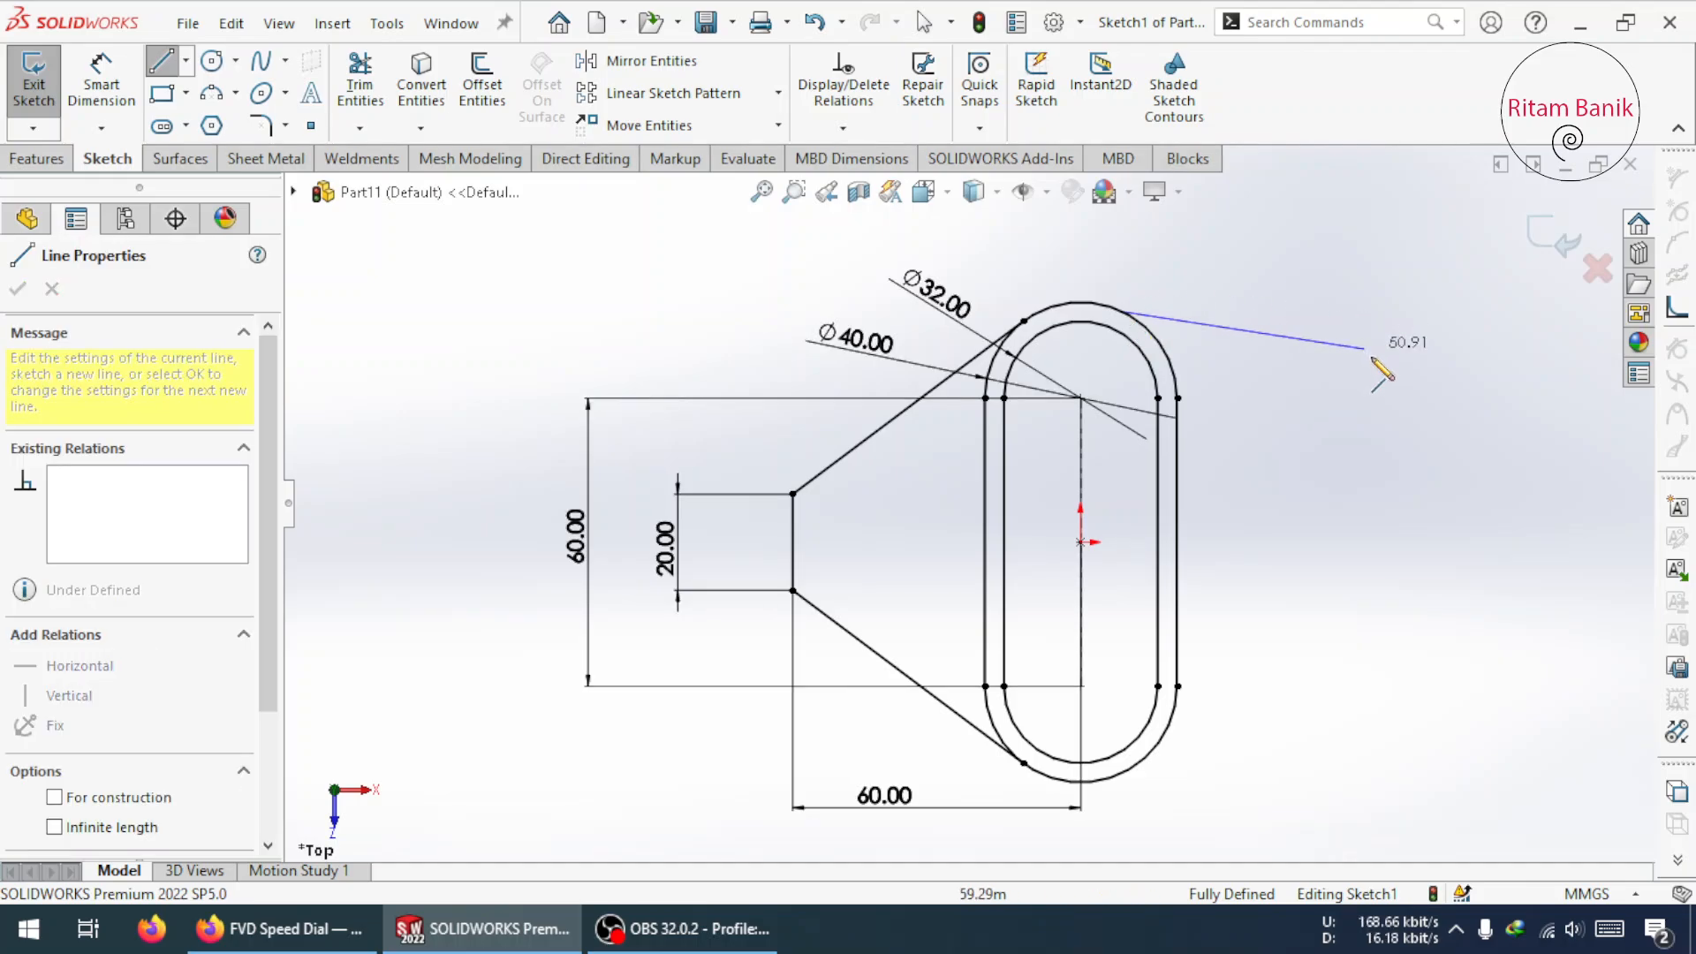
{"action": "left_click", "coordinate": [1396, 386]}
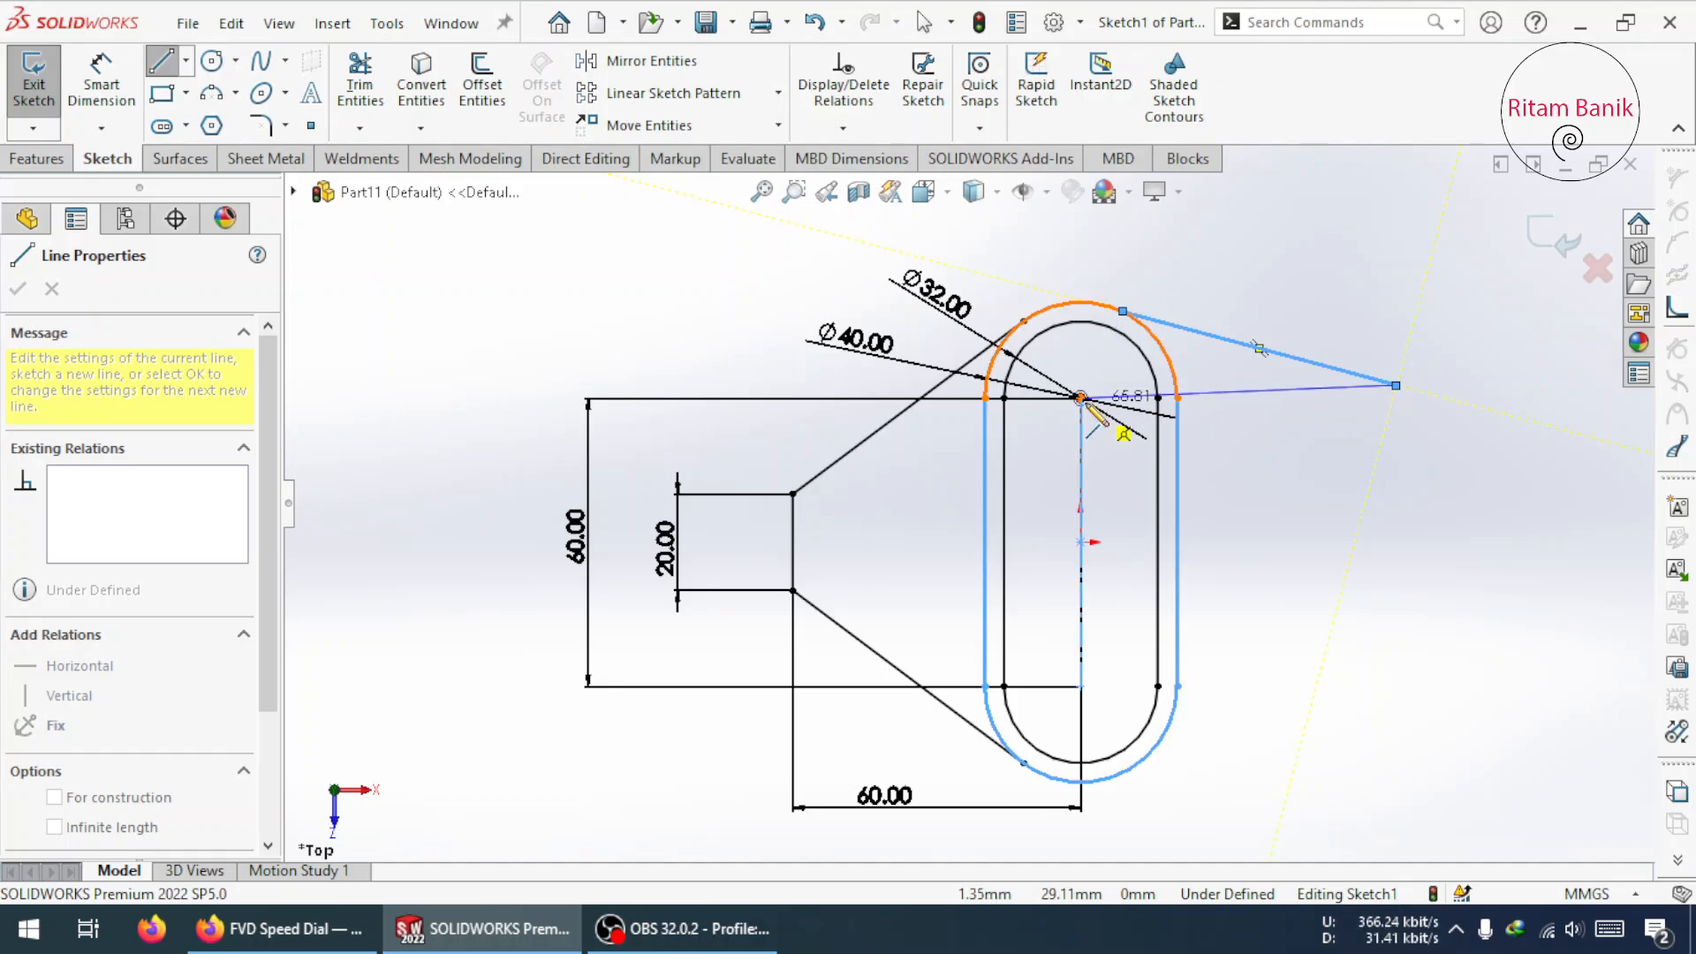
{"action": "left_click", "coordinate": [1176, 398]}
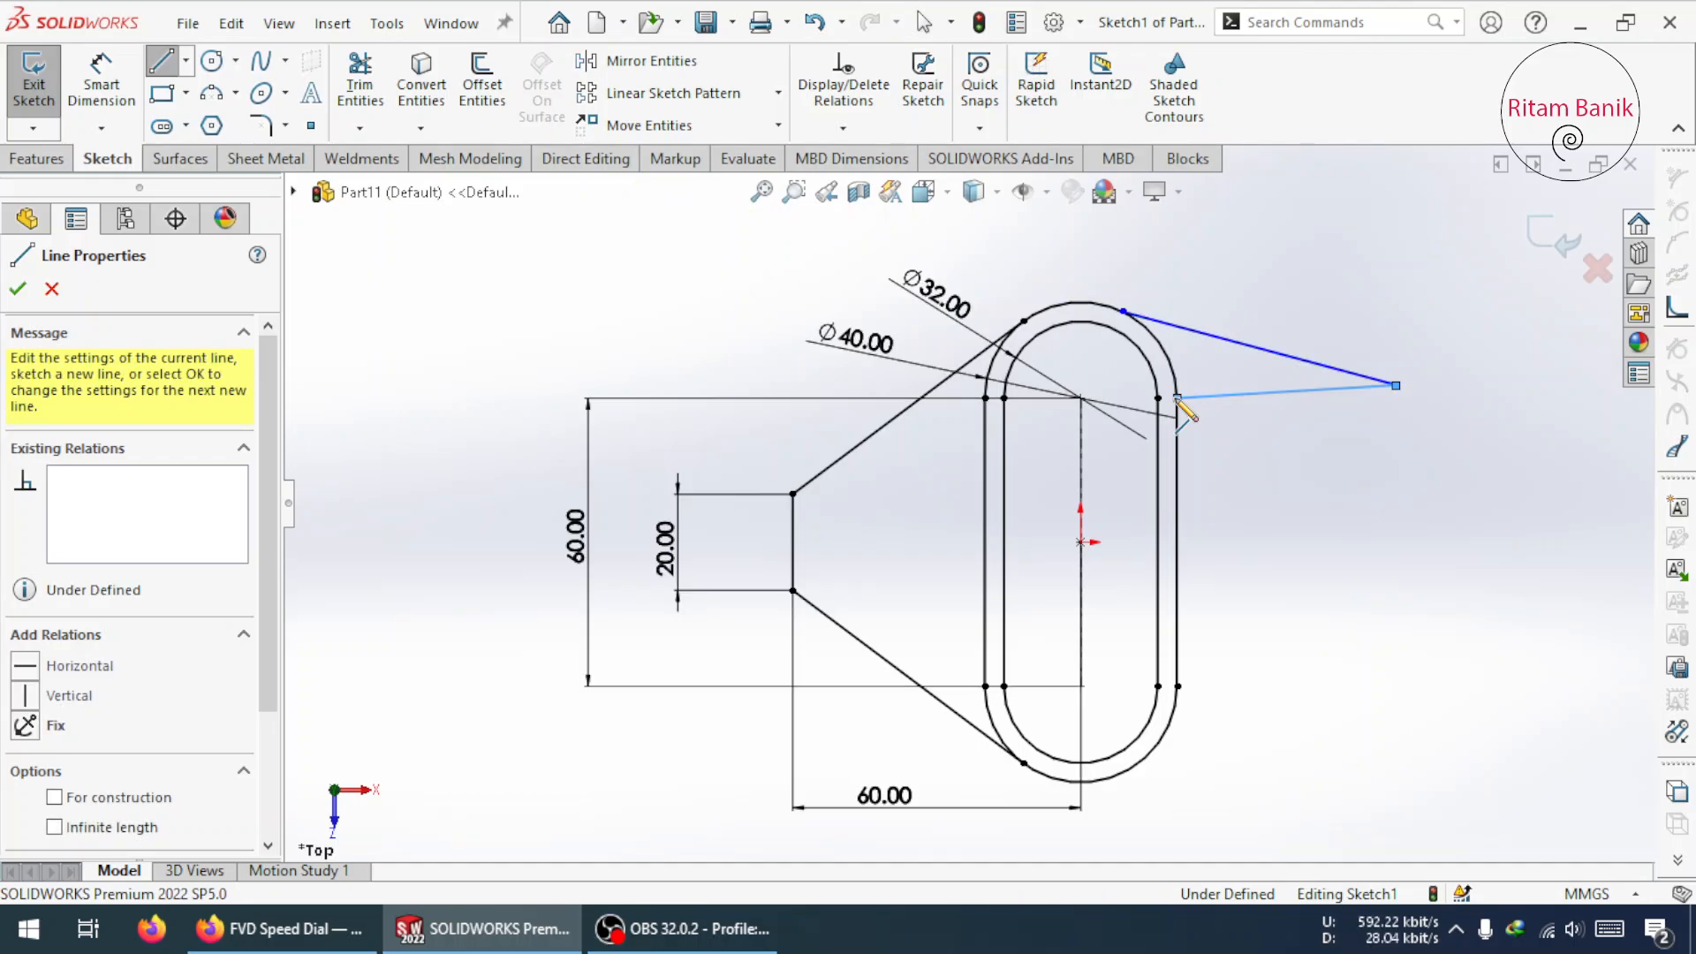
{"action": "key", "text": "Escape"}
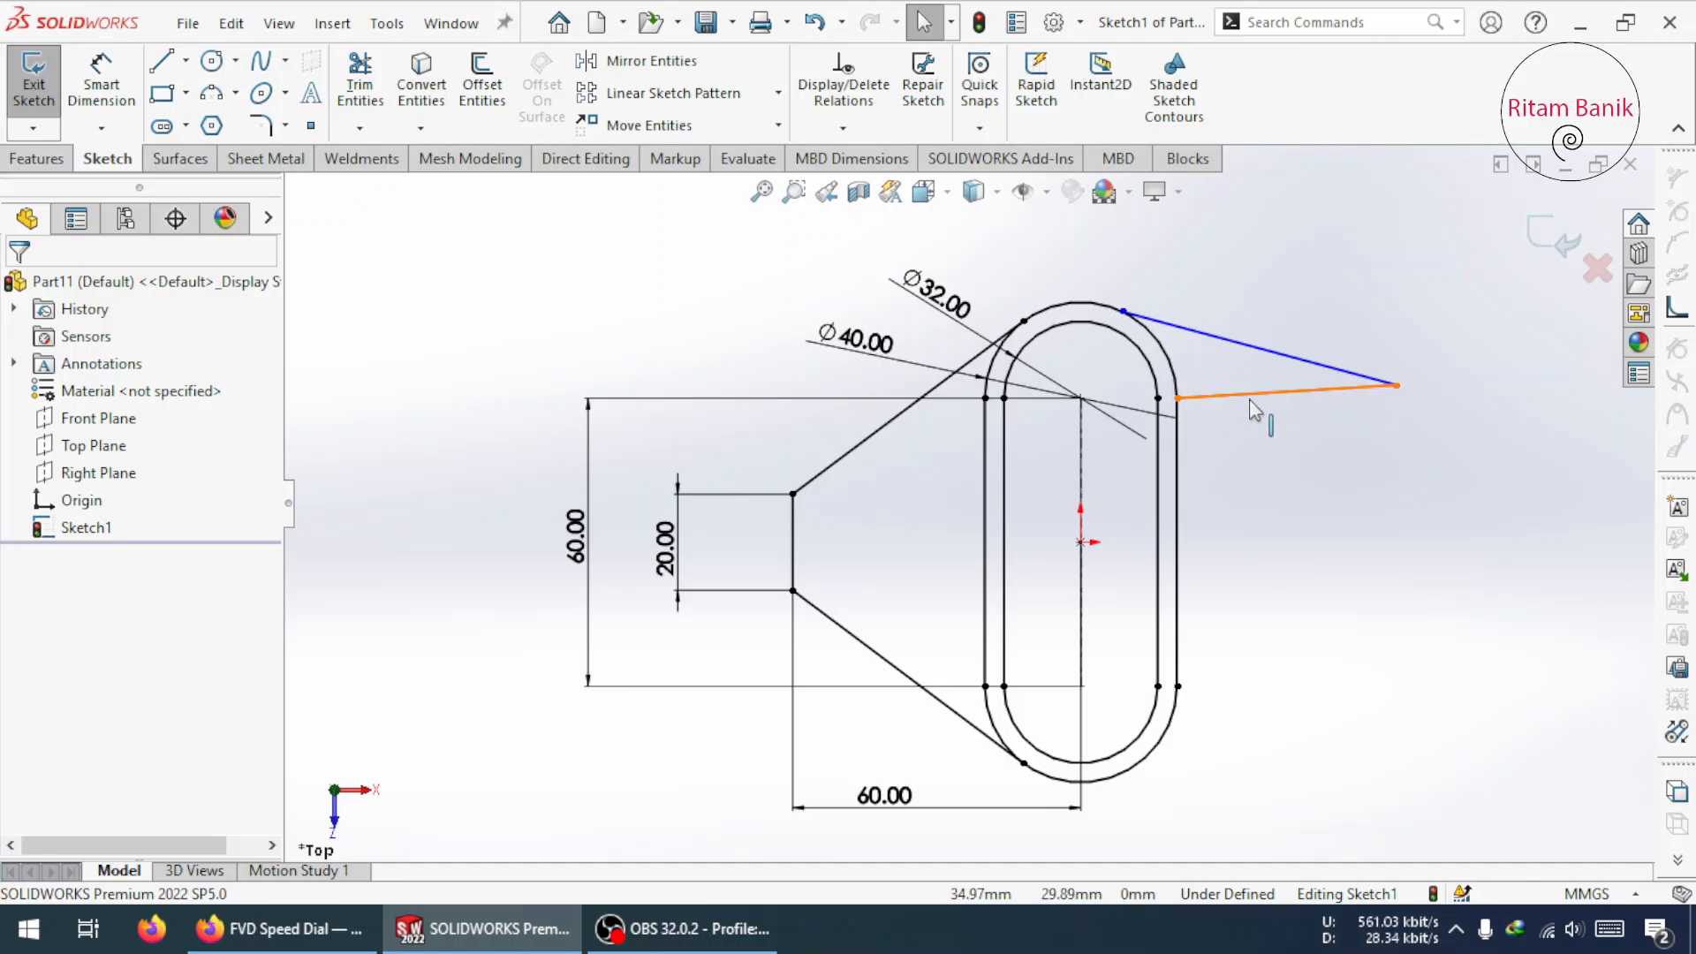
- Make the right-hand return line Horizontal and the slanted line above it Tangent to the outer slot's upper arc
{"action": "left_click", "coordinate": [1259, 395]}
{"action": "left_click", "coordinate": [27, 565]}
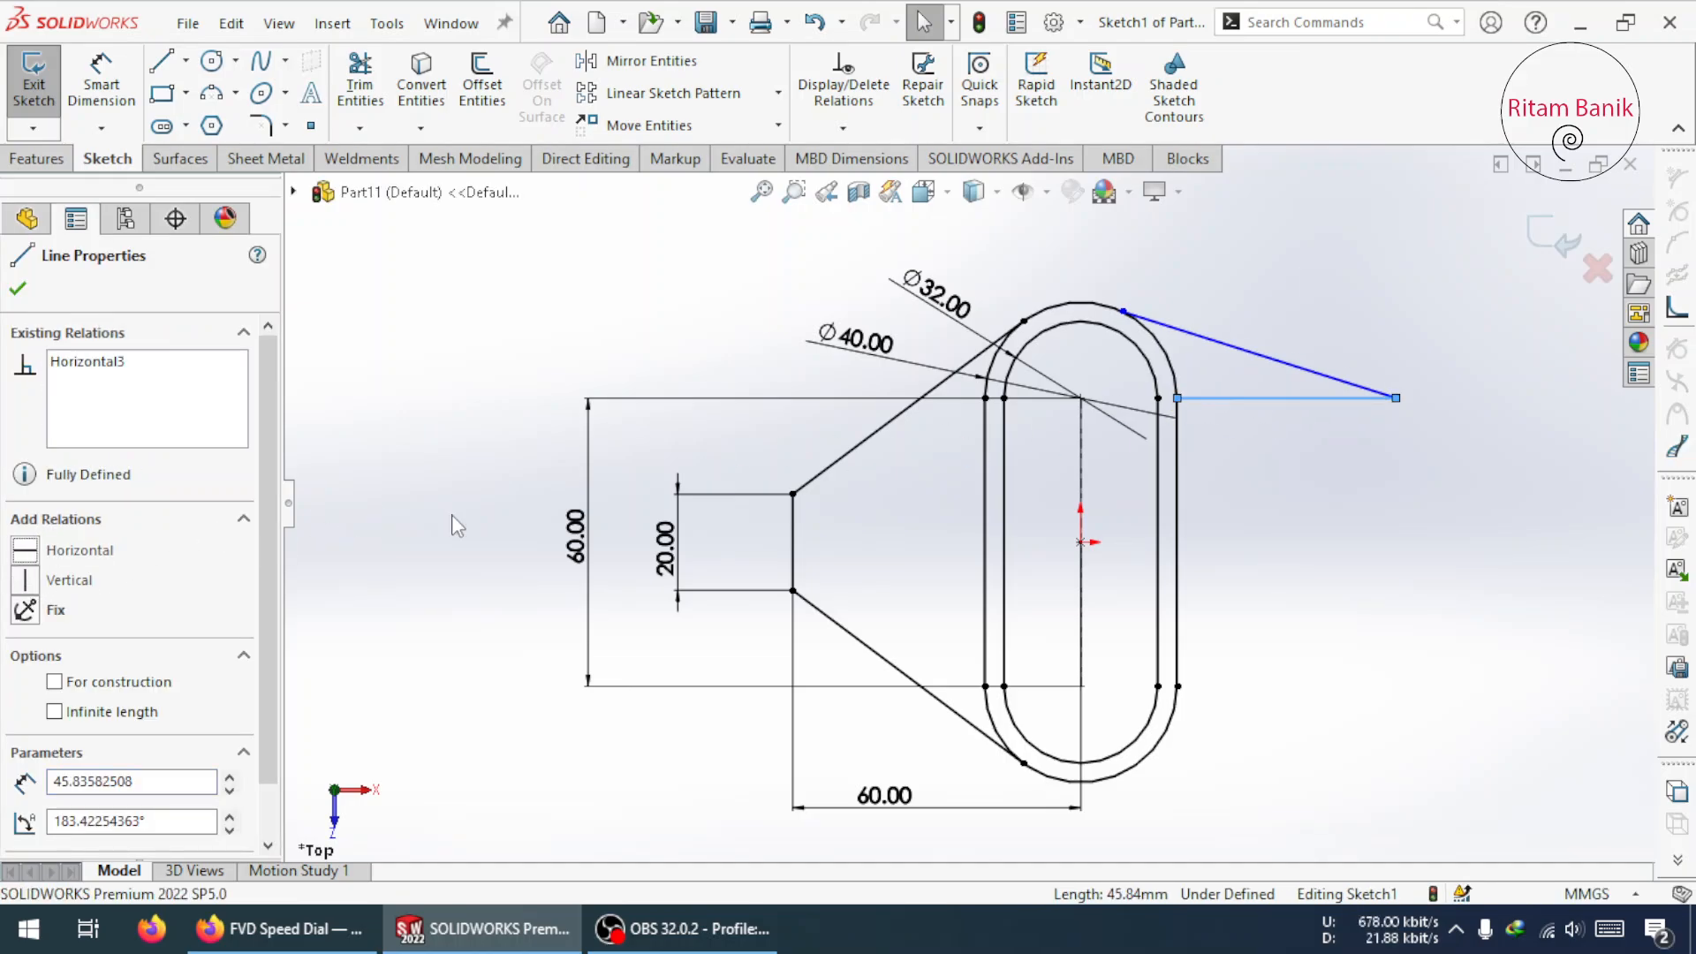
{"action": "key", "text": "Escape"}
{"action": "left_click", "coordinate": [1171, 327]}
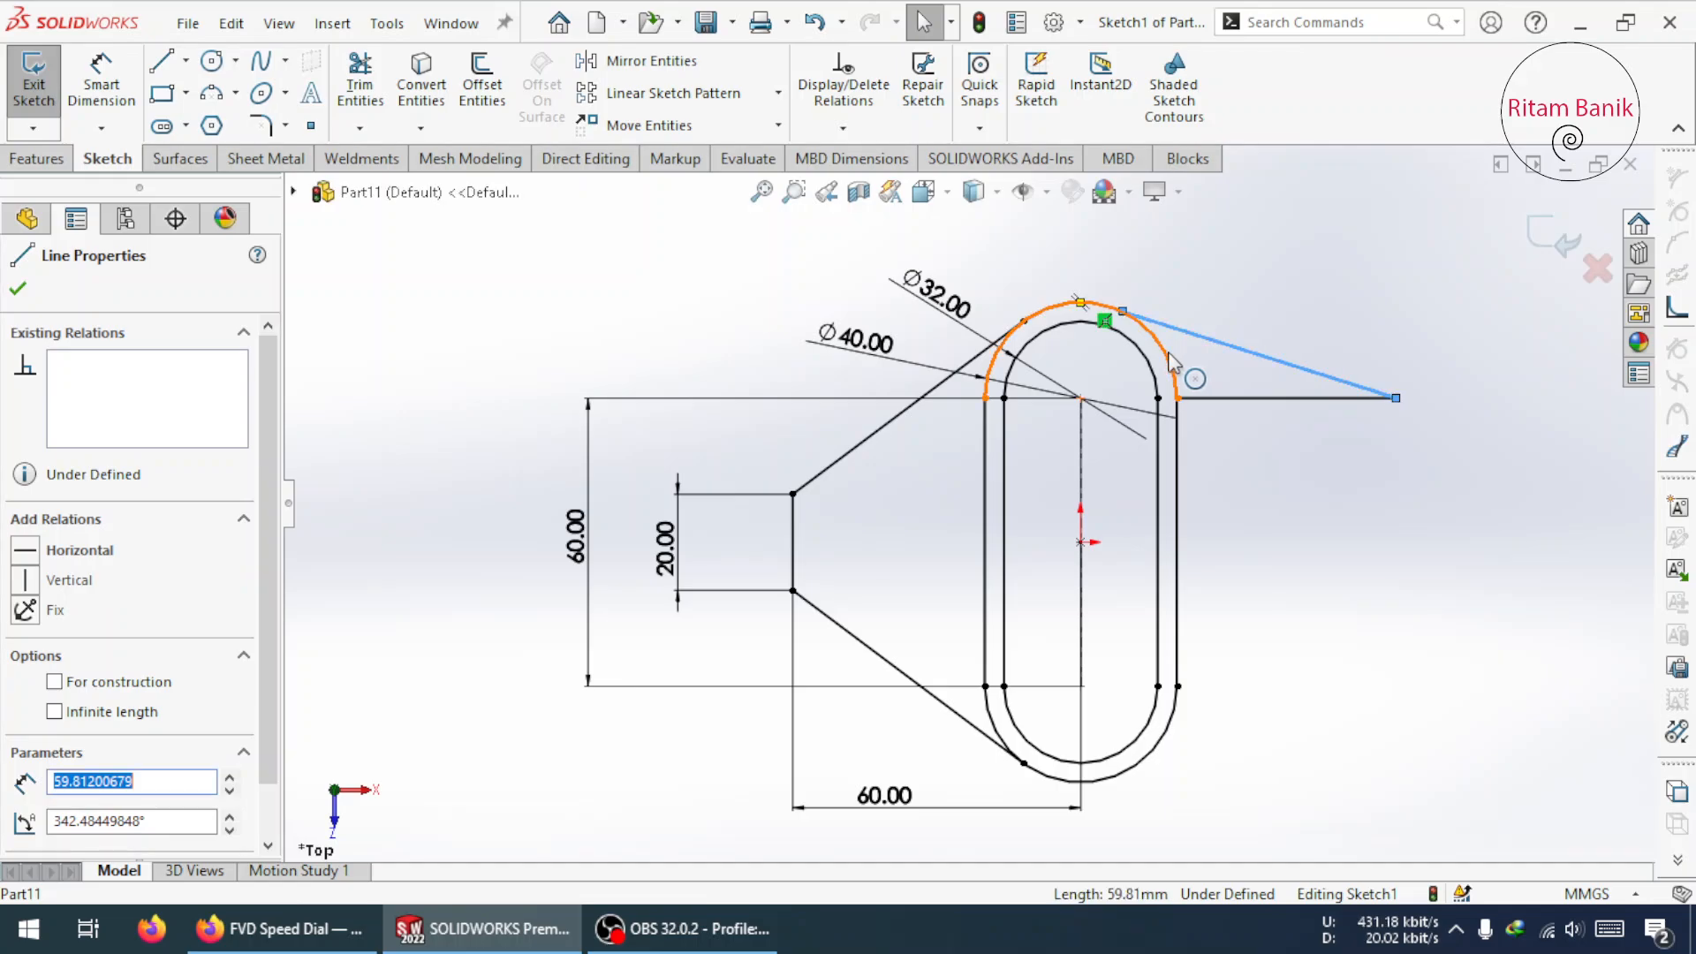
{"action": "left_click", "coordinate": [1173, 360], "text": "ctrl"}
{"action": "left_click", "coordinate": [26, 720]}
{"action": "key", "text": "Escape"}
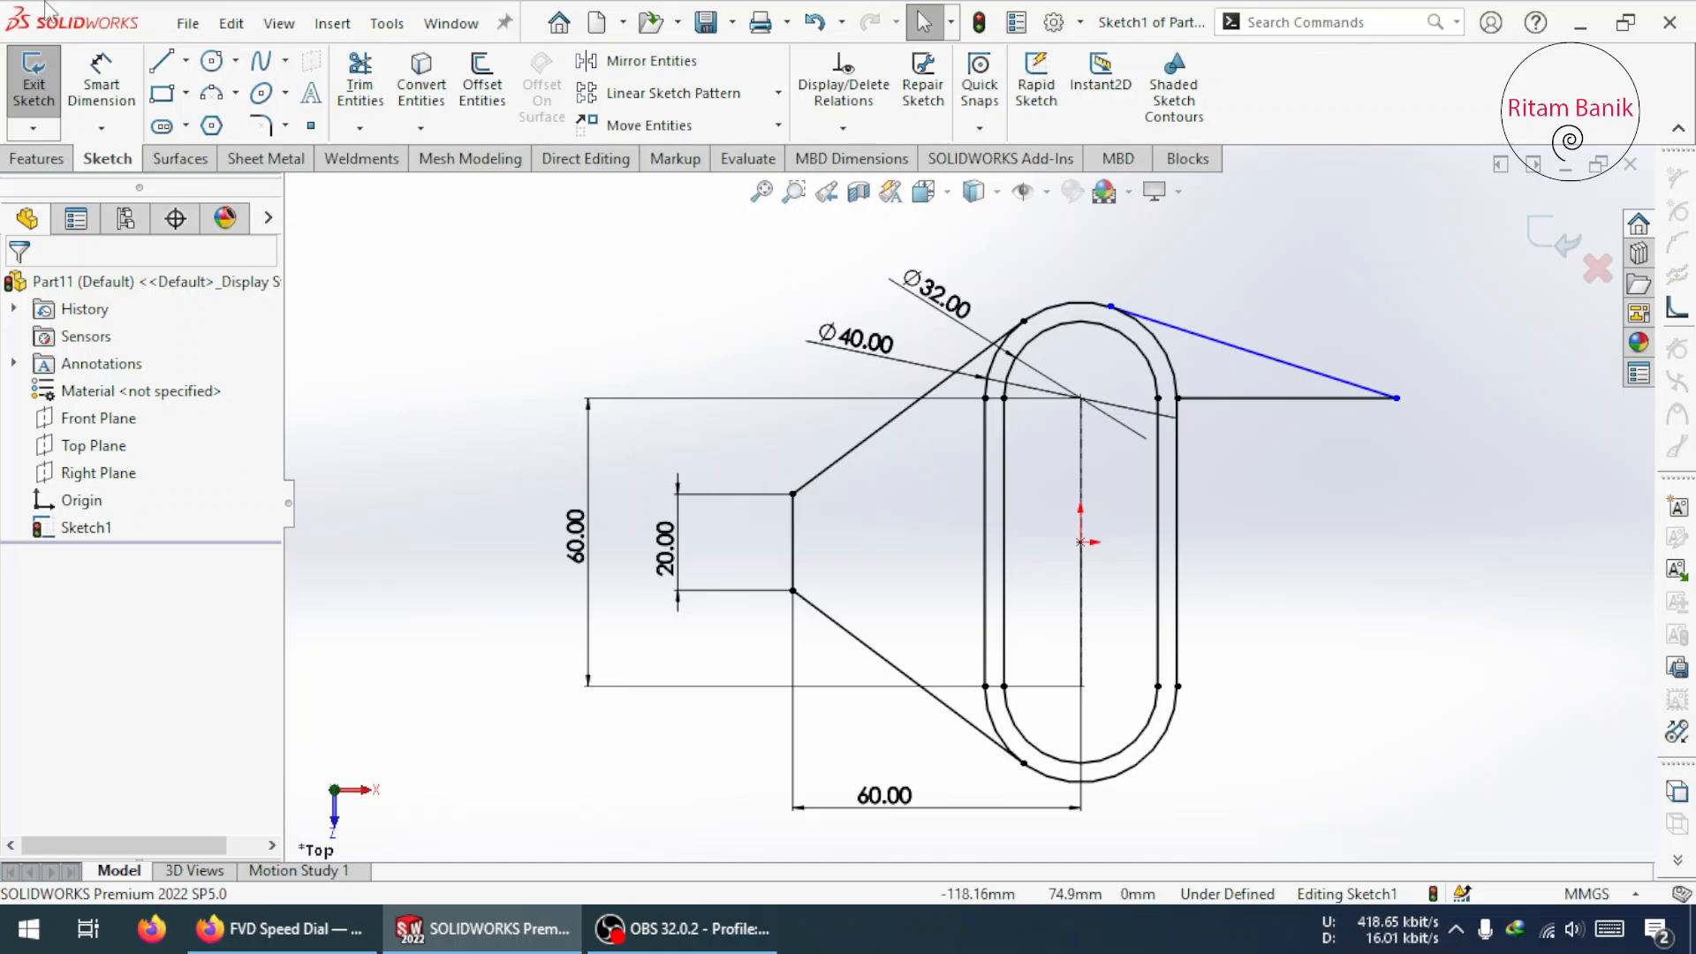
- Sketch a vertical line about 11 mm down from the right-hand lines' shared endpoint, then a horizontal line back to the outer slot's side
{"action": "left_click", "coordinate": [115, 62]}
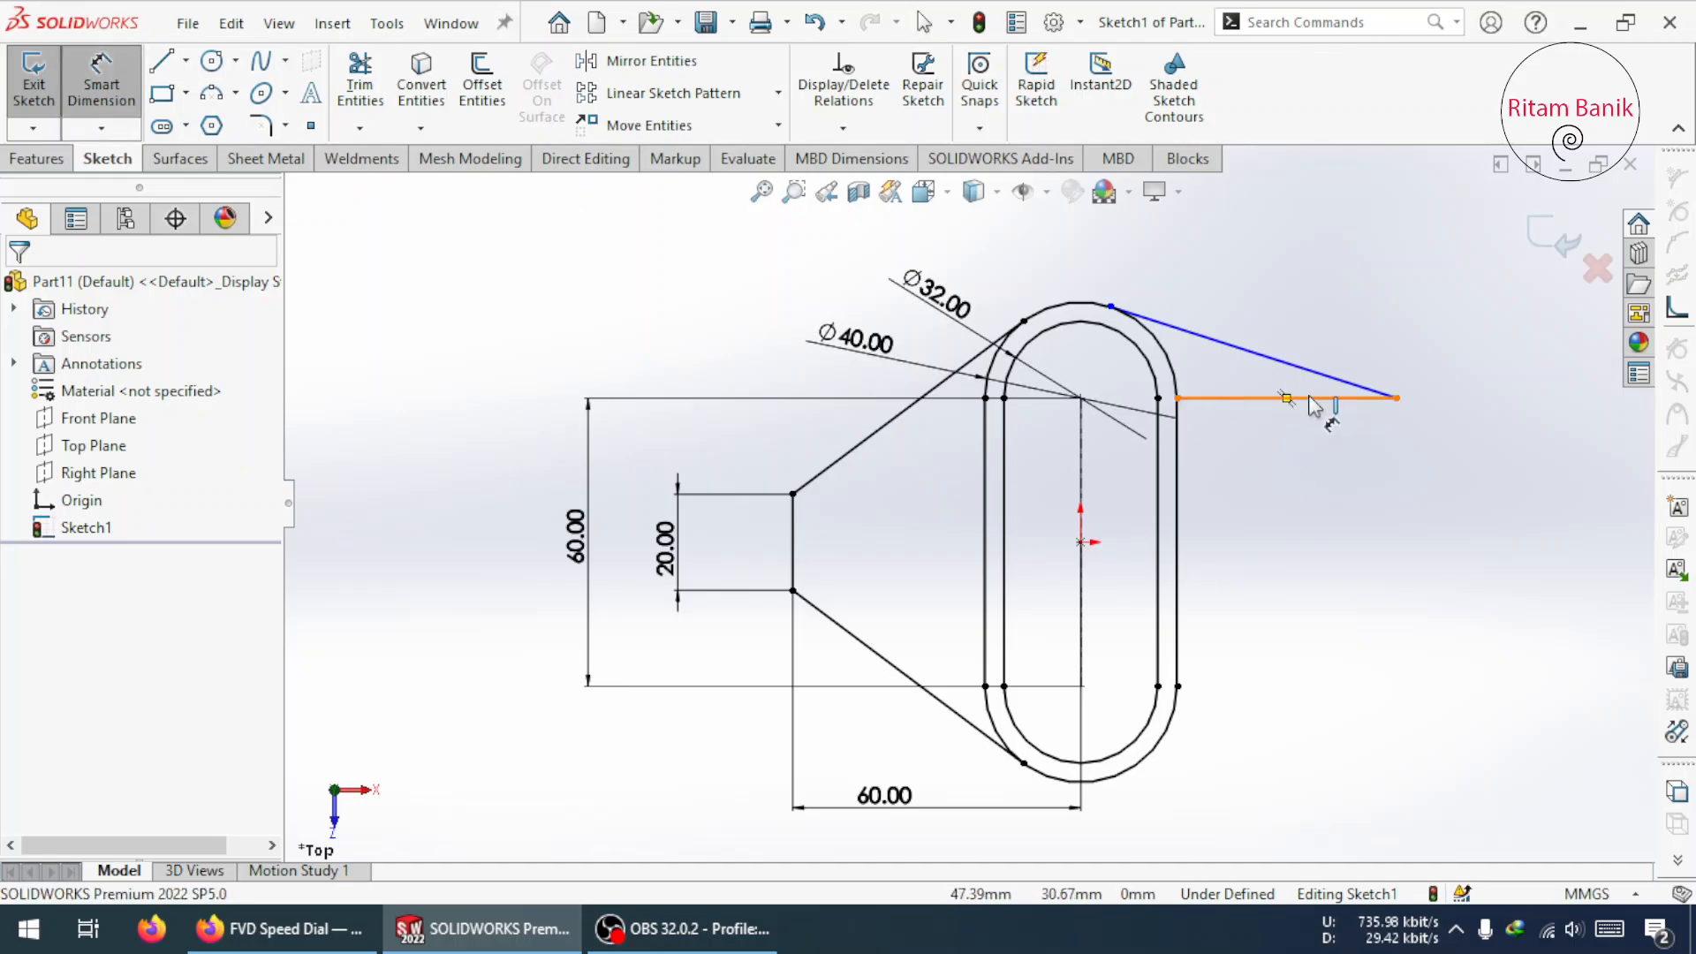
{"action": "left_click", "coordinate": [162, 60]}
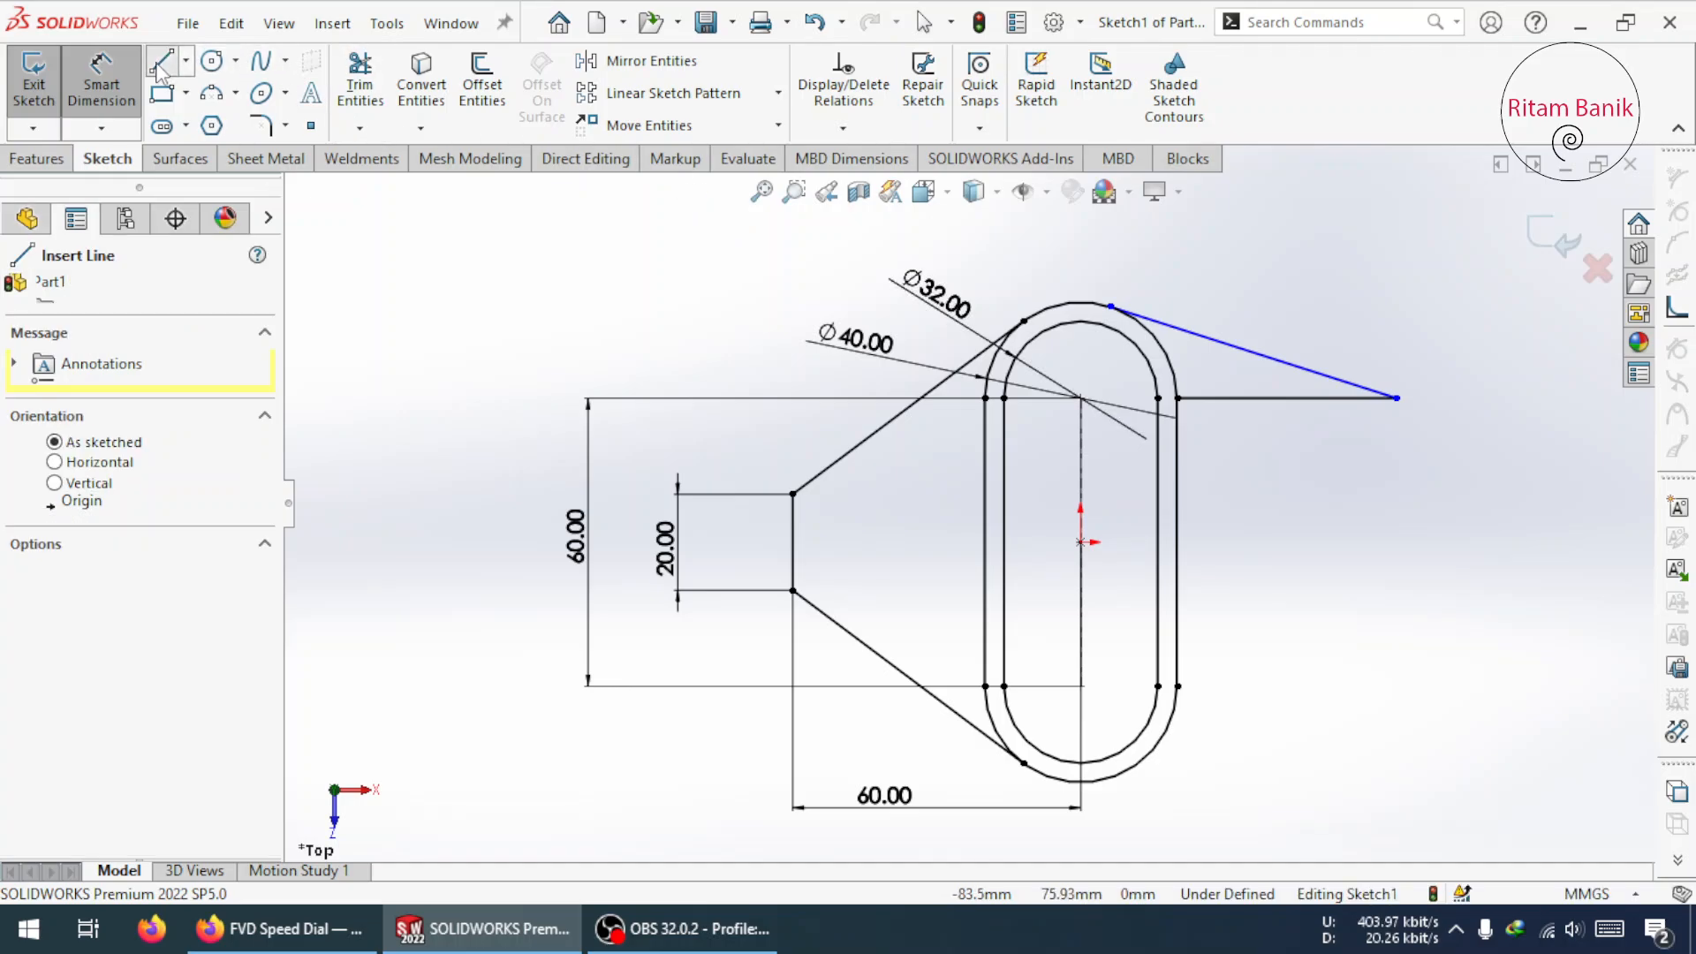
{"action": "left_click", "coordinate": [1396, 398]}
{"action": "left_click", "coordinate": [1396, 450]}
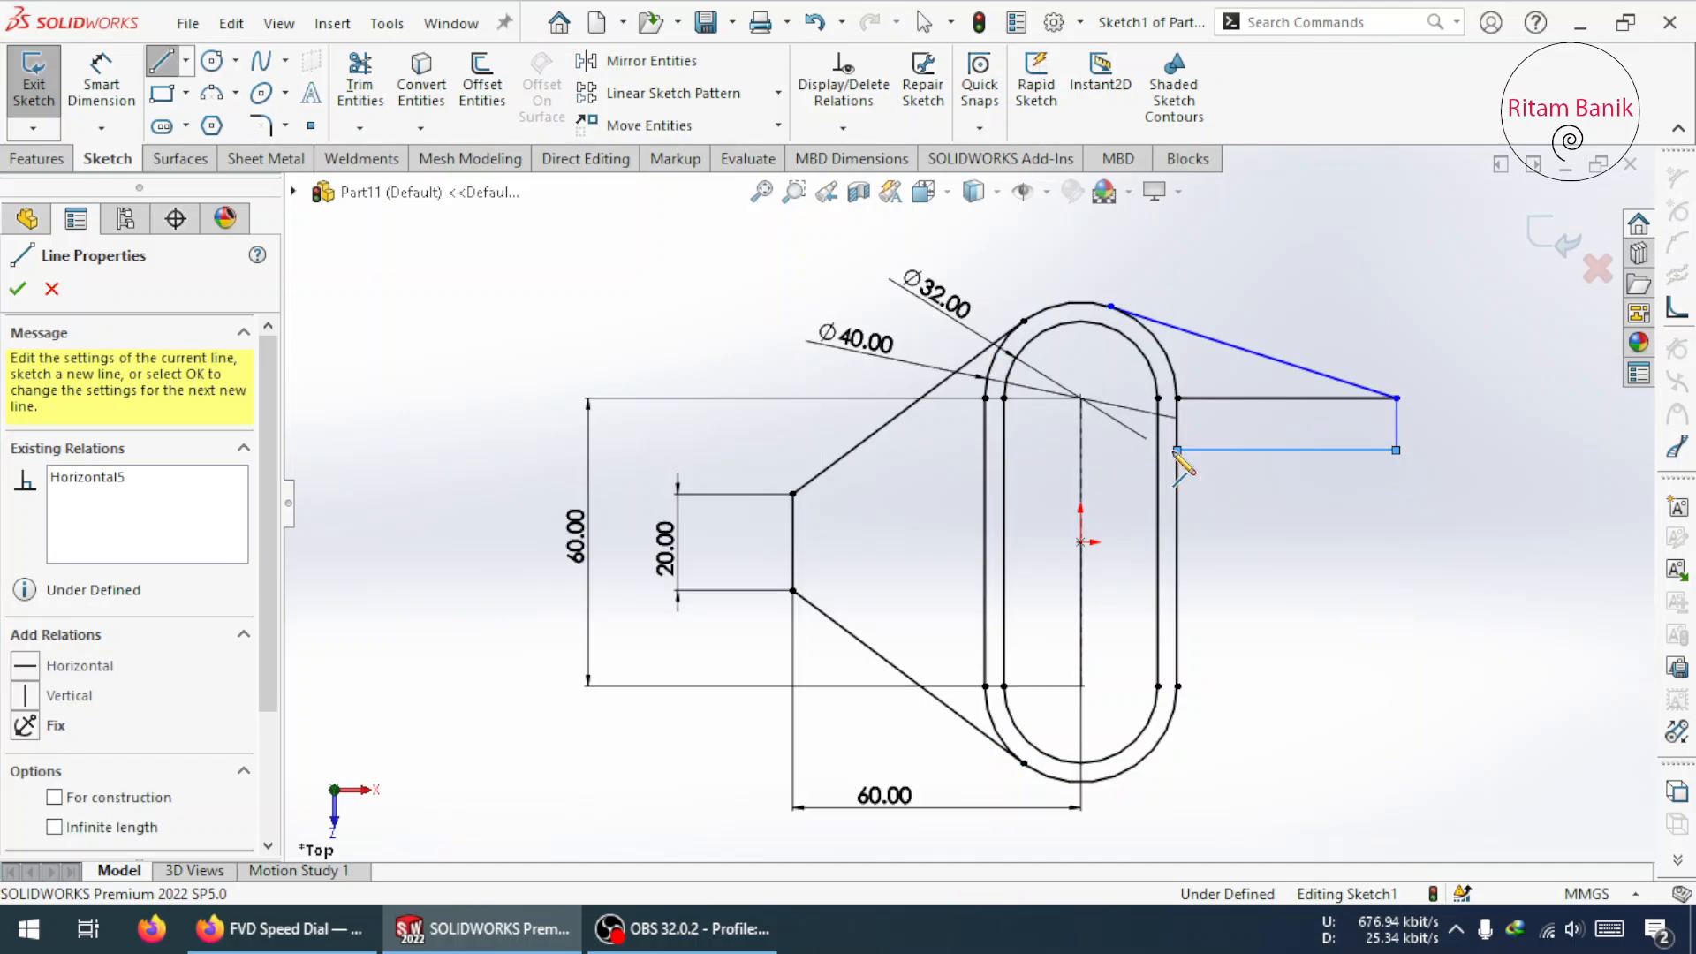
{"action": "key", "text": "Escape"}
{"action": "key", "text": "Escape"}
- Dimension the short right-hand vertical line at 10 mm
{"action": "left_click", "coordinate": [101, 81]}
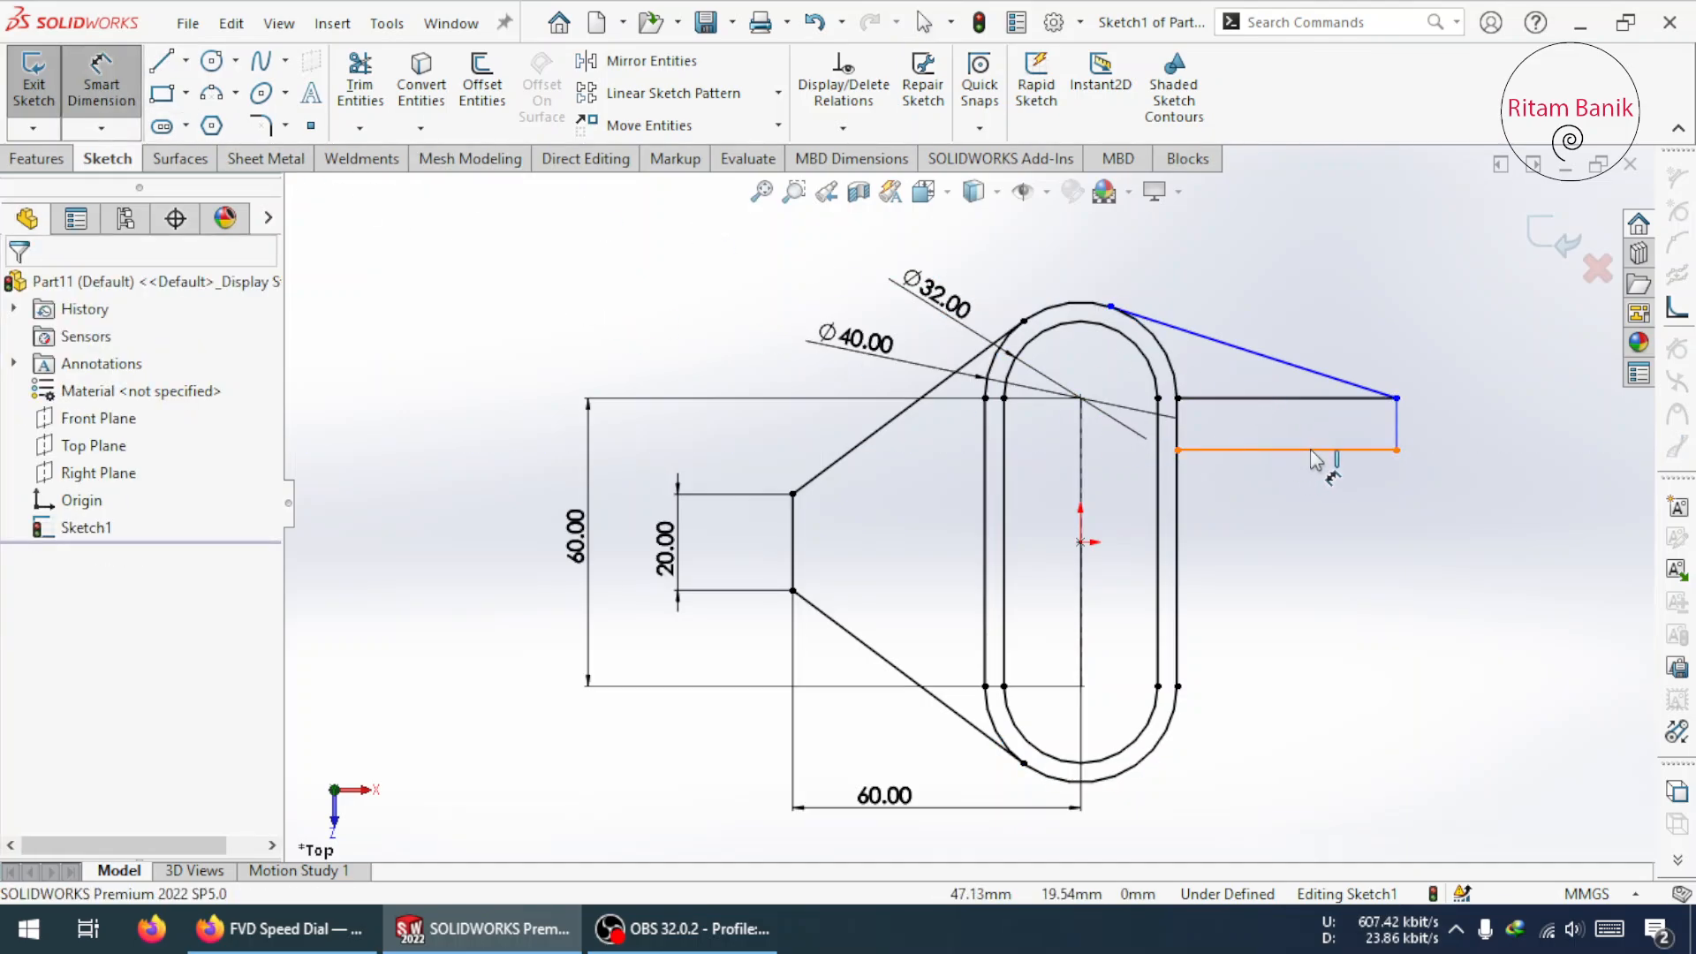
{"action": "left_click", "coordinate": [1396, 428]}
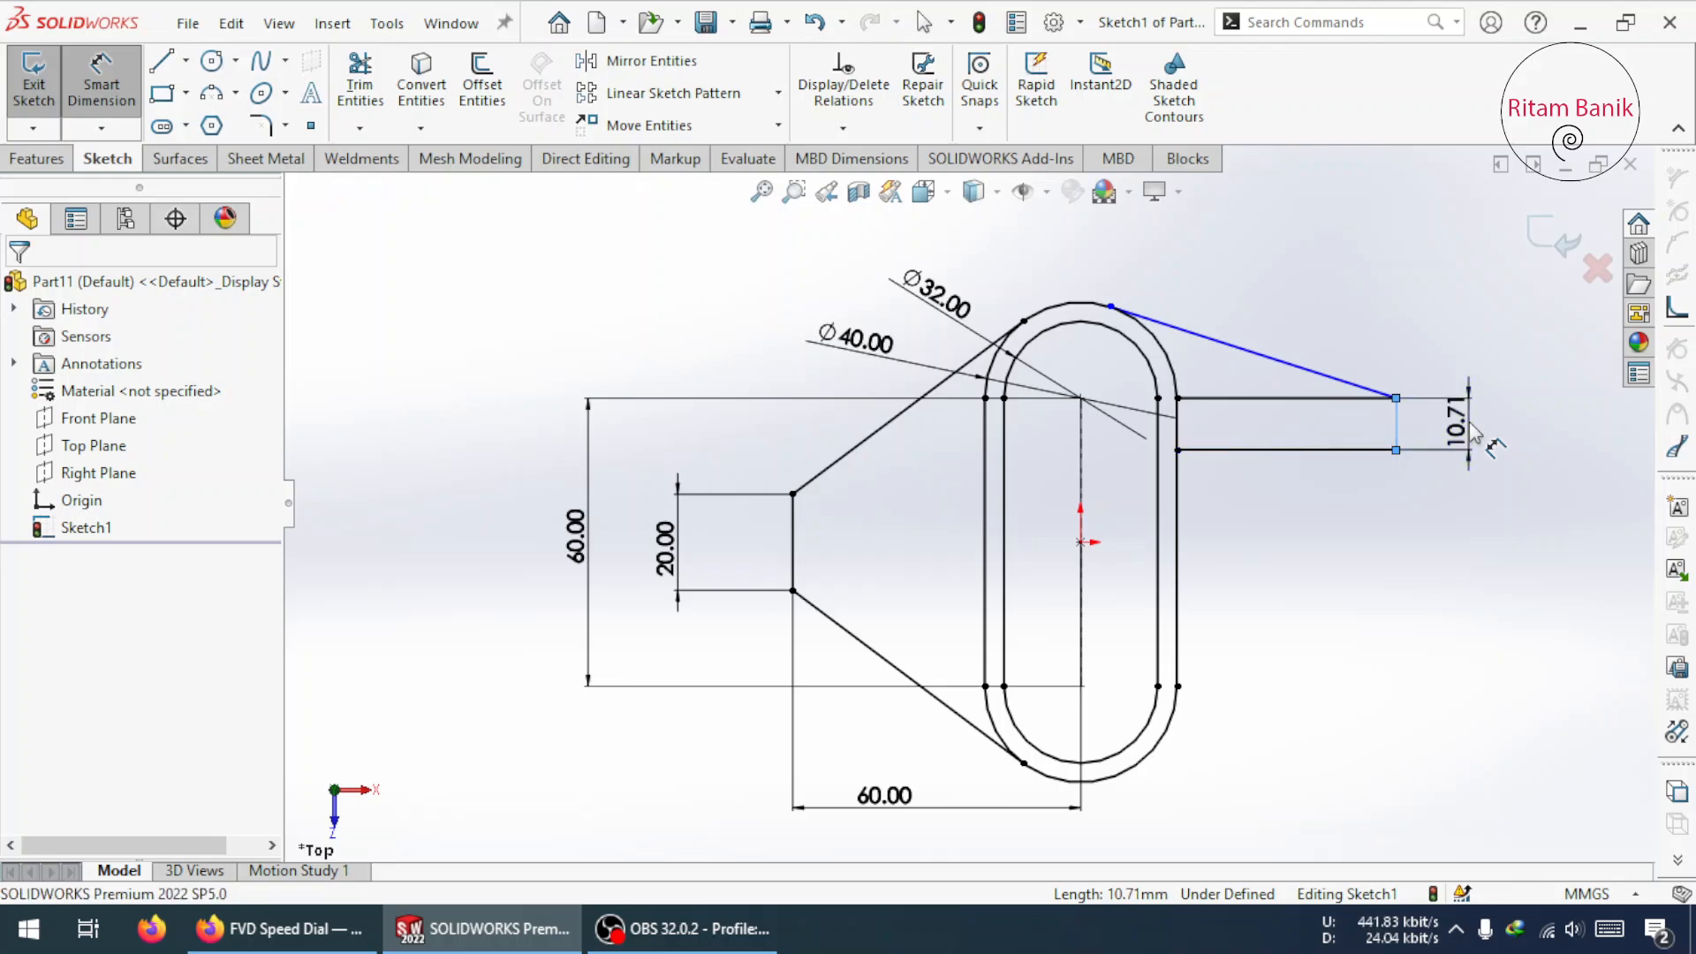
{"action": "left_click", "coordinate": [1474, 432]}
{"action": "type", "text": "10.7144072mm"}
{"action": "key", "text": "Return"}
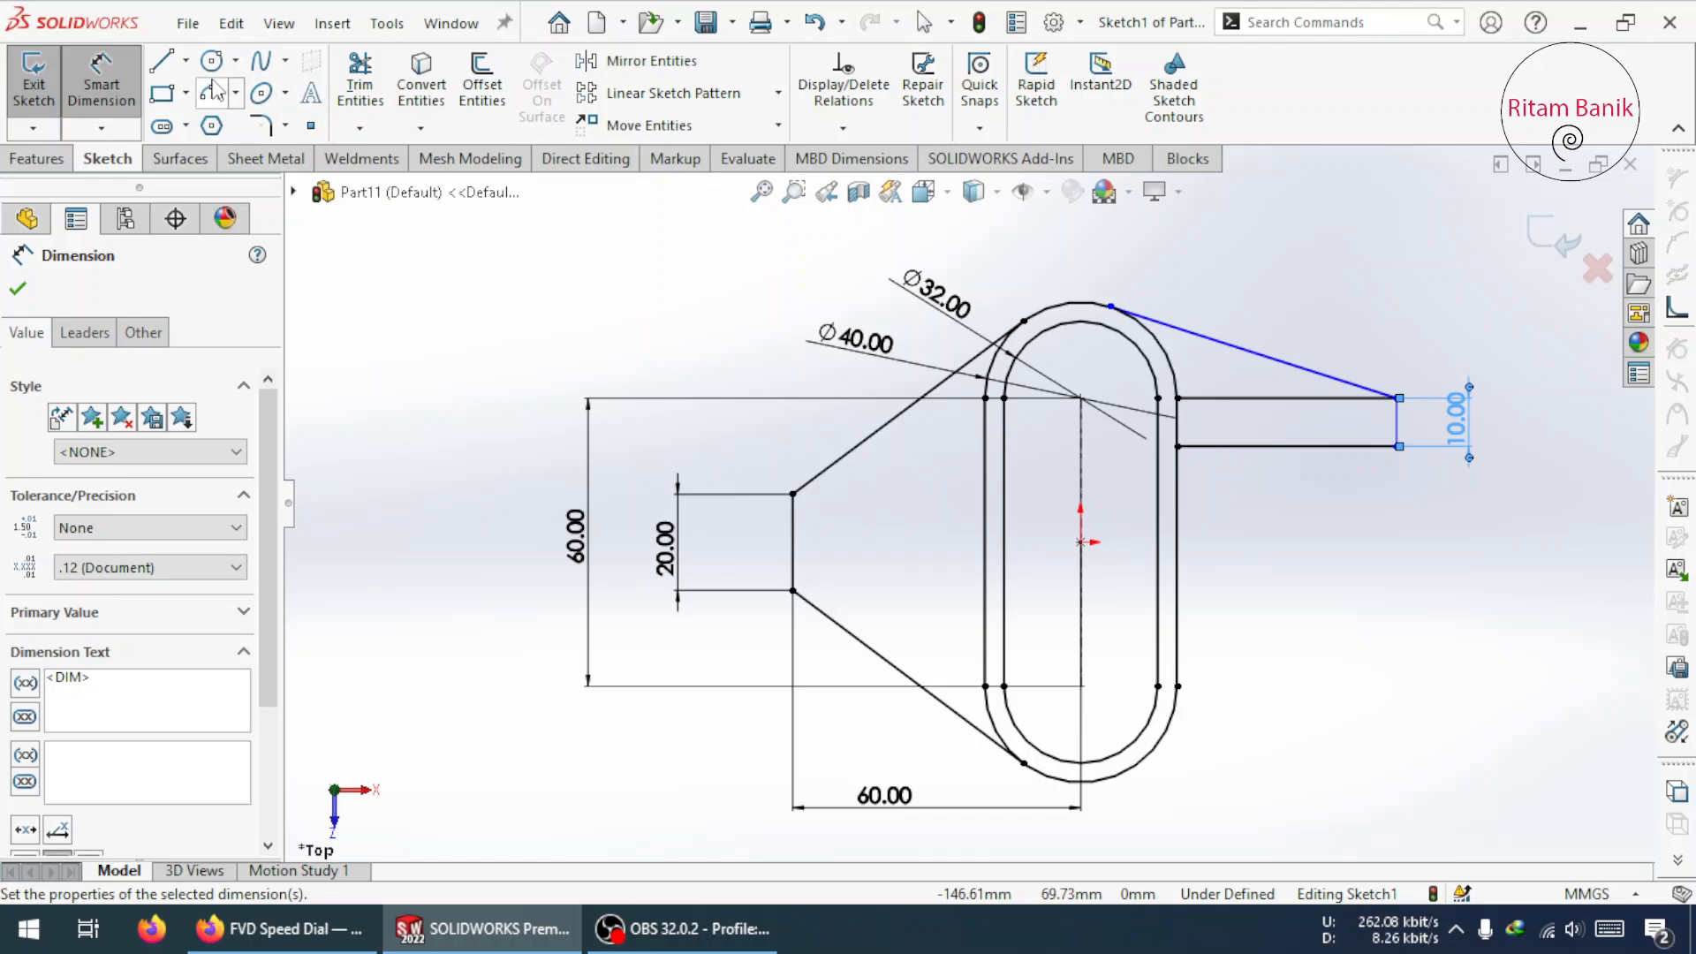
- Sketch a horizontal centerline about 89 mm long from the origin out to the right of the slots
{"action": "left_click", "coordinate": [186, 60]}
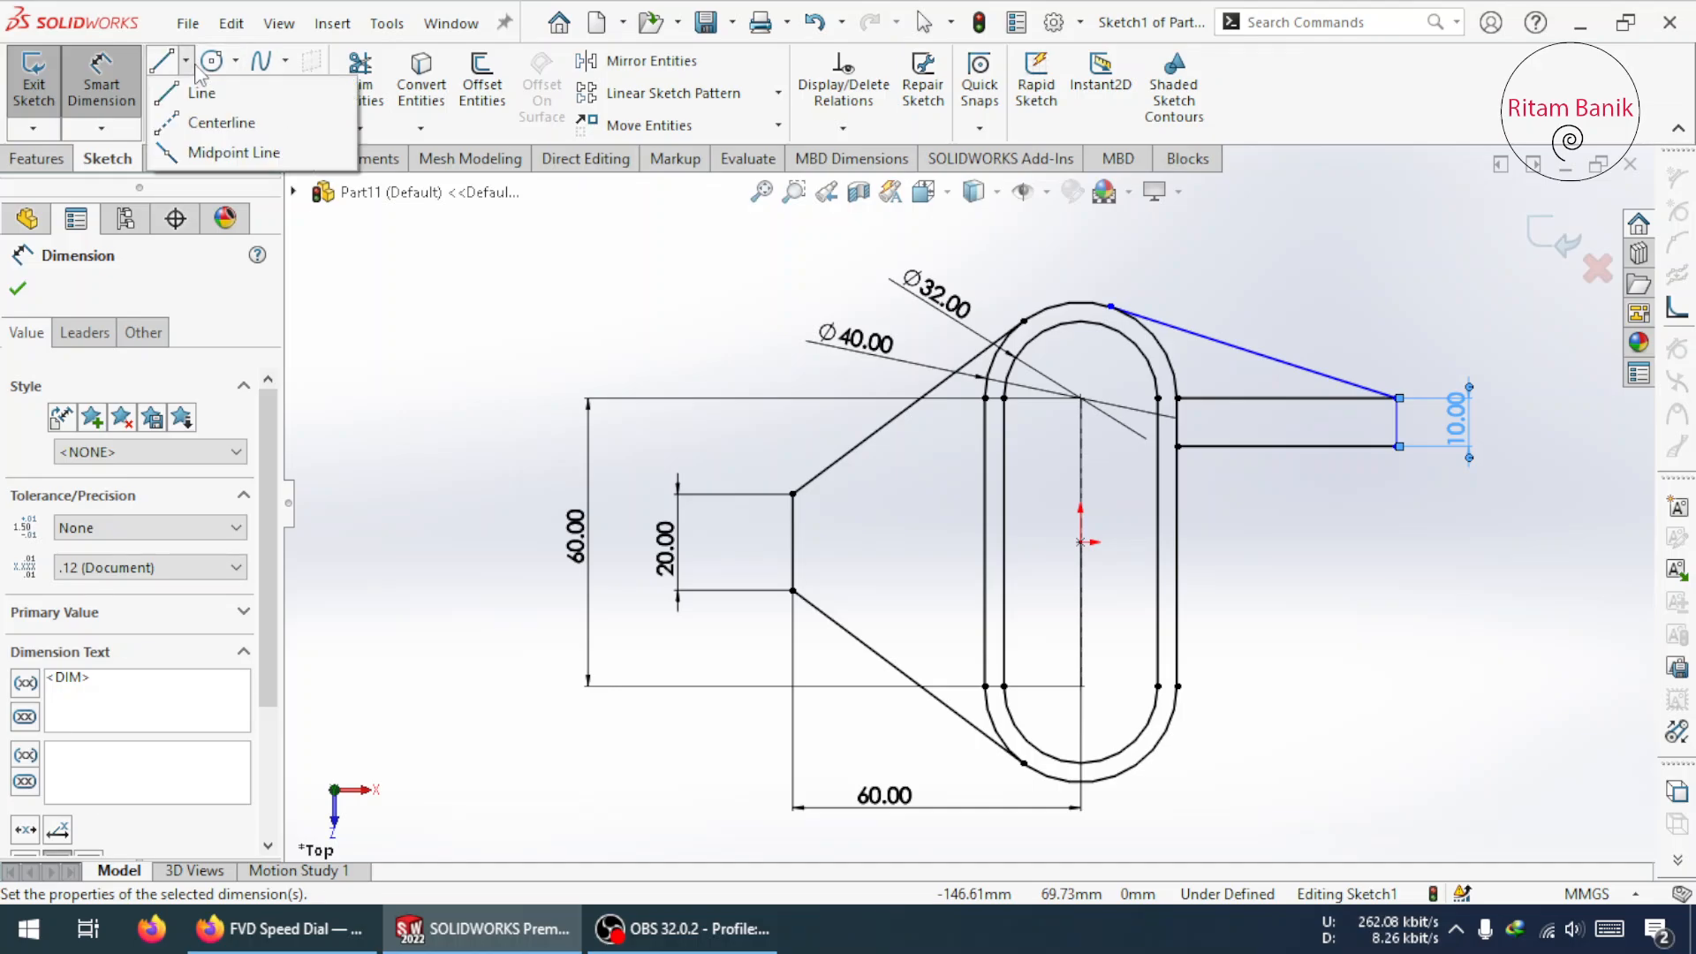
{"action": "left_click", "coordinate": [186, 123]}
{"action": "left_click", "coordinate": [1082, 542]}
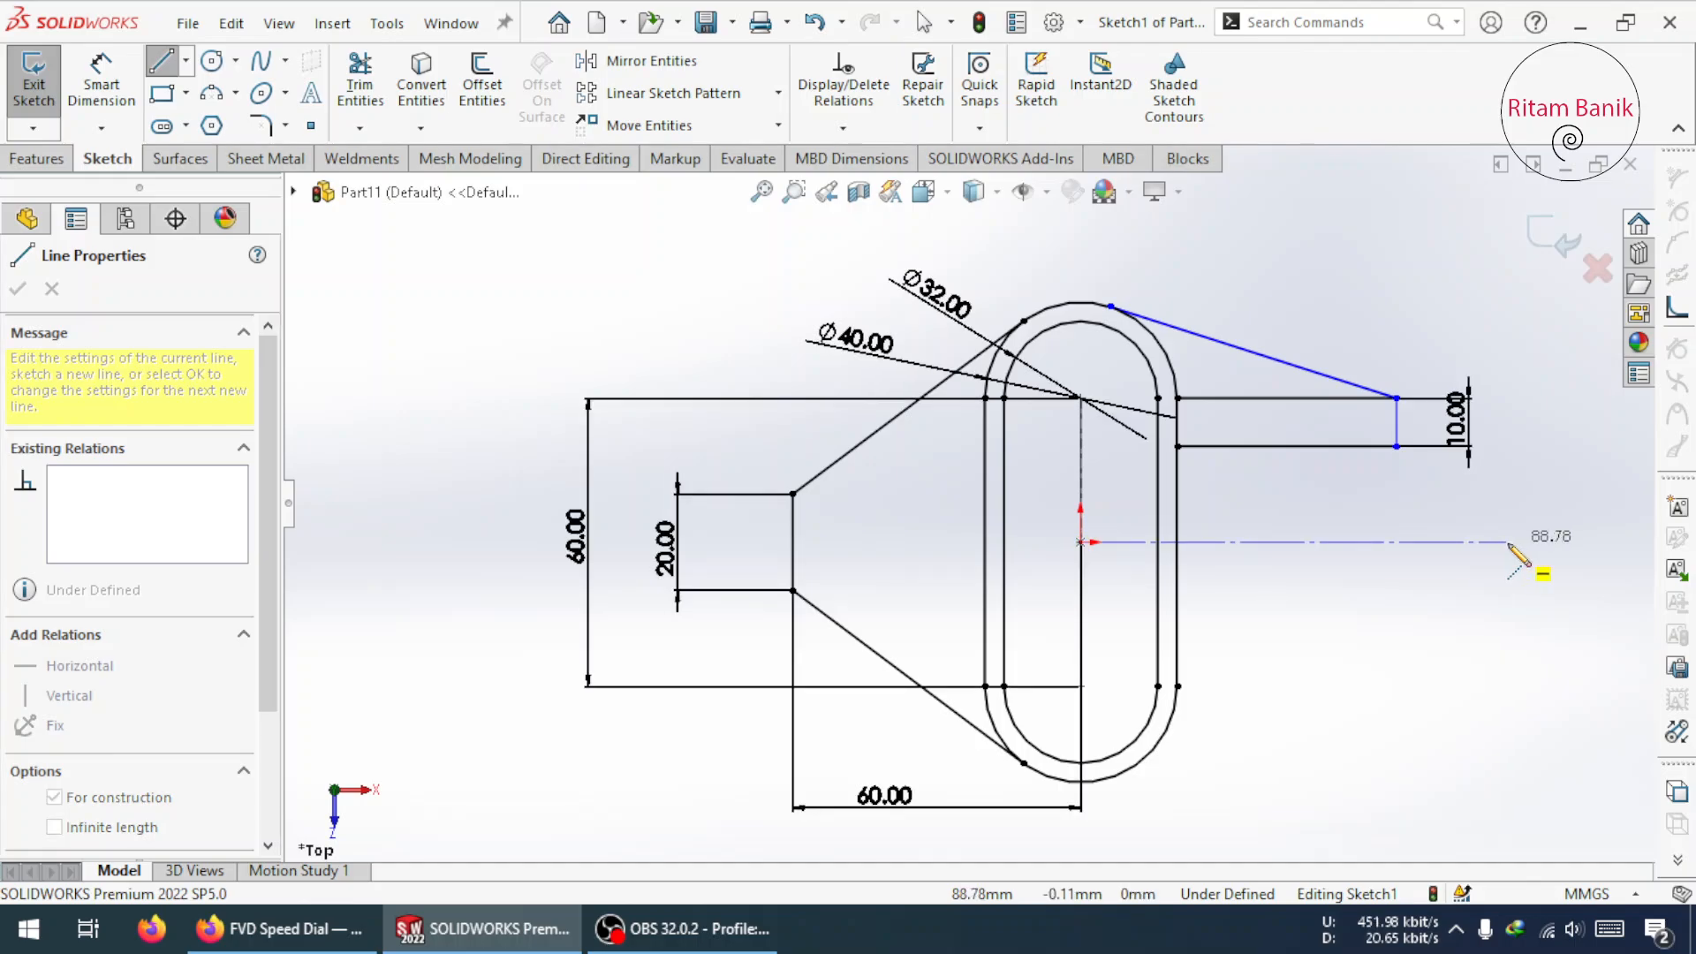
{"action": "left_click", "coordinate": [1507, 541]}
{"action": "key", "text": "Escape"}
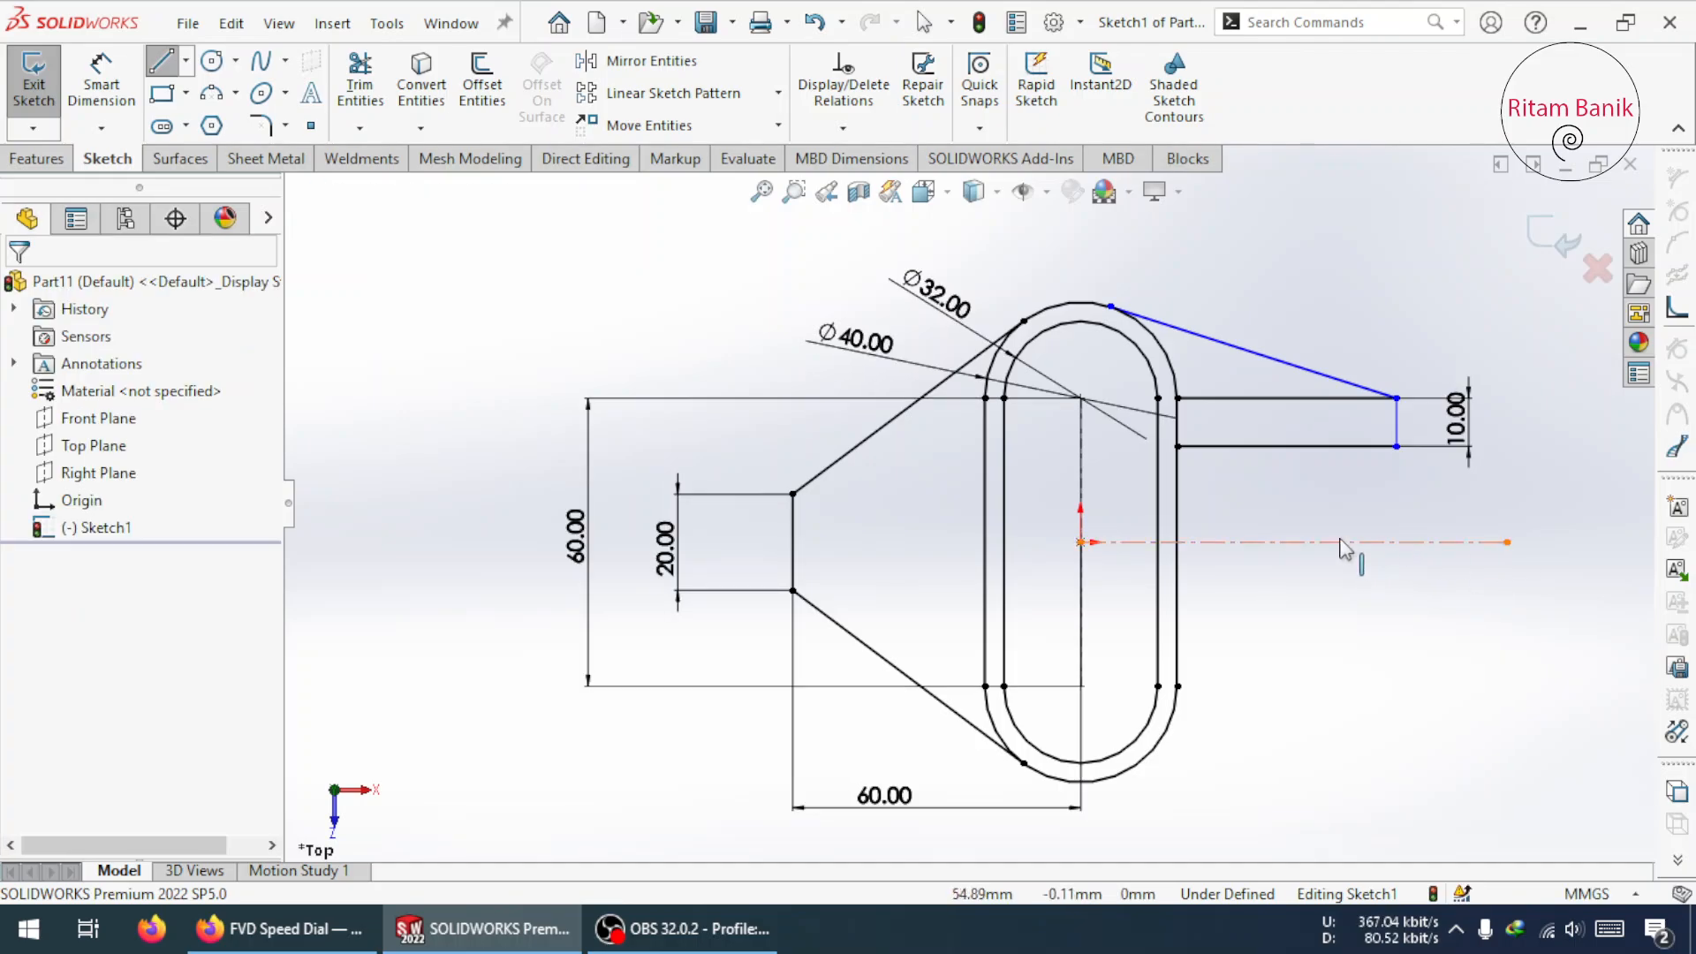
- Mirror the four lines of the upper right-hand arm about the horizontal centerline
{"action": "left_click", "coordinate": [610, 70]}
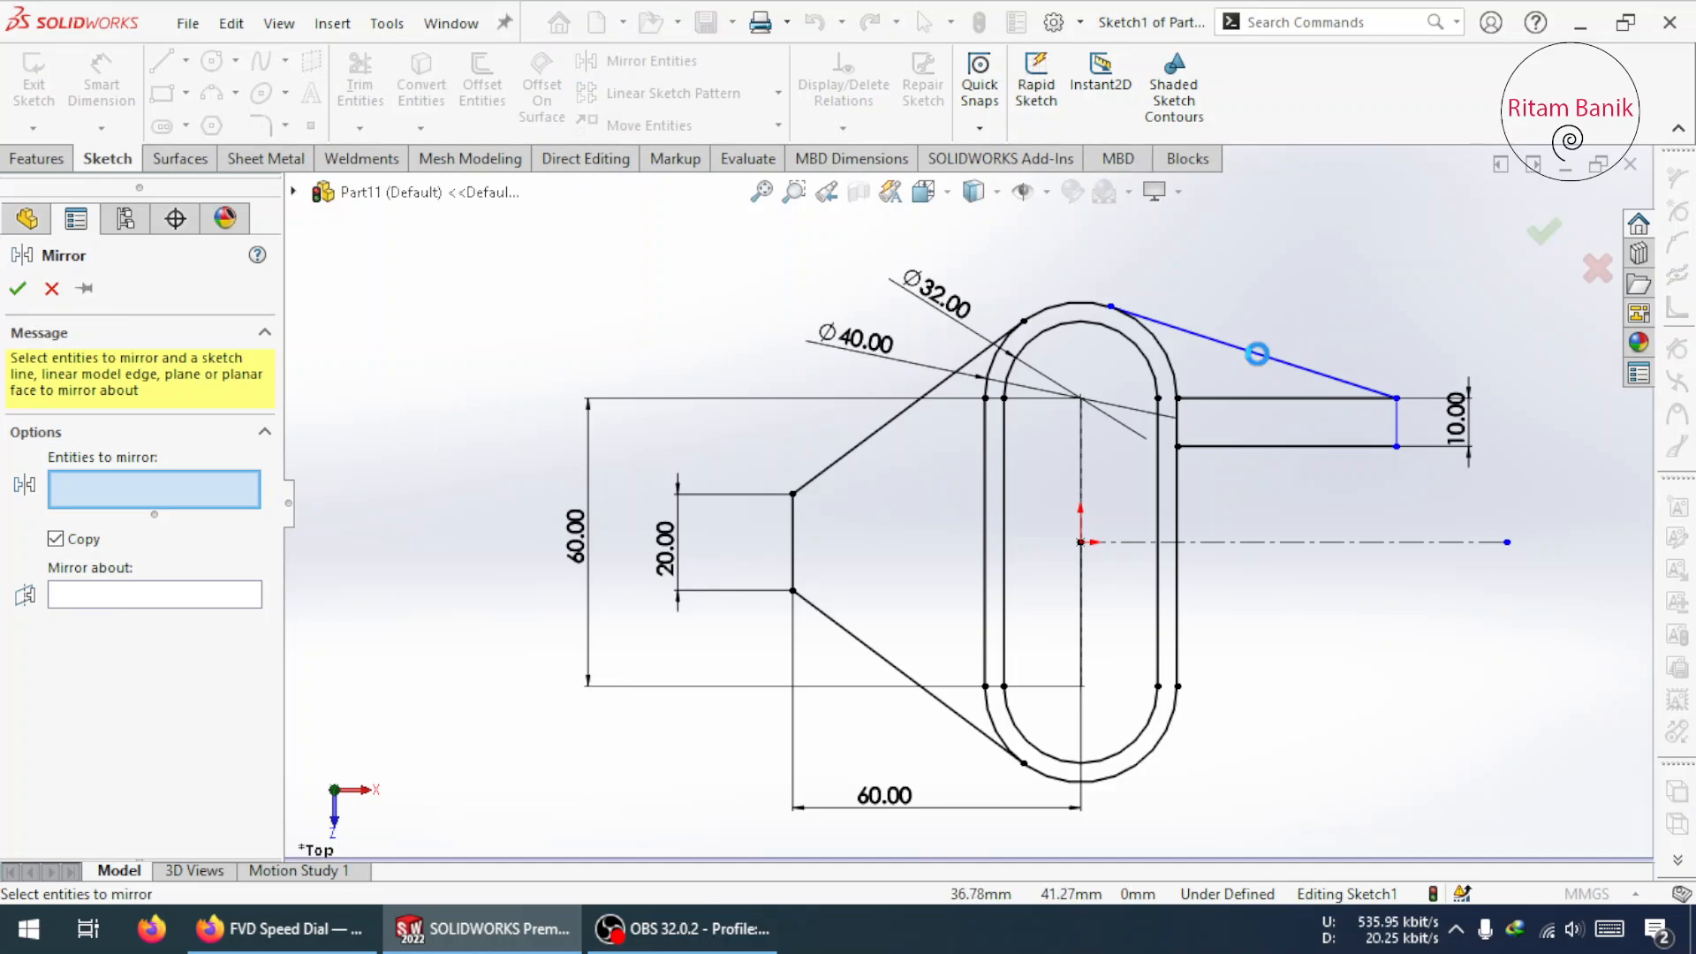
{"action": "left_click", "coordinate": [1249, 351]}
{"action": "left_click", "coordinate": [1250, 398]}
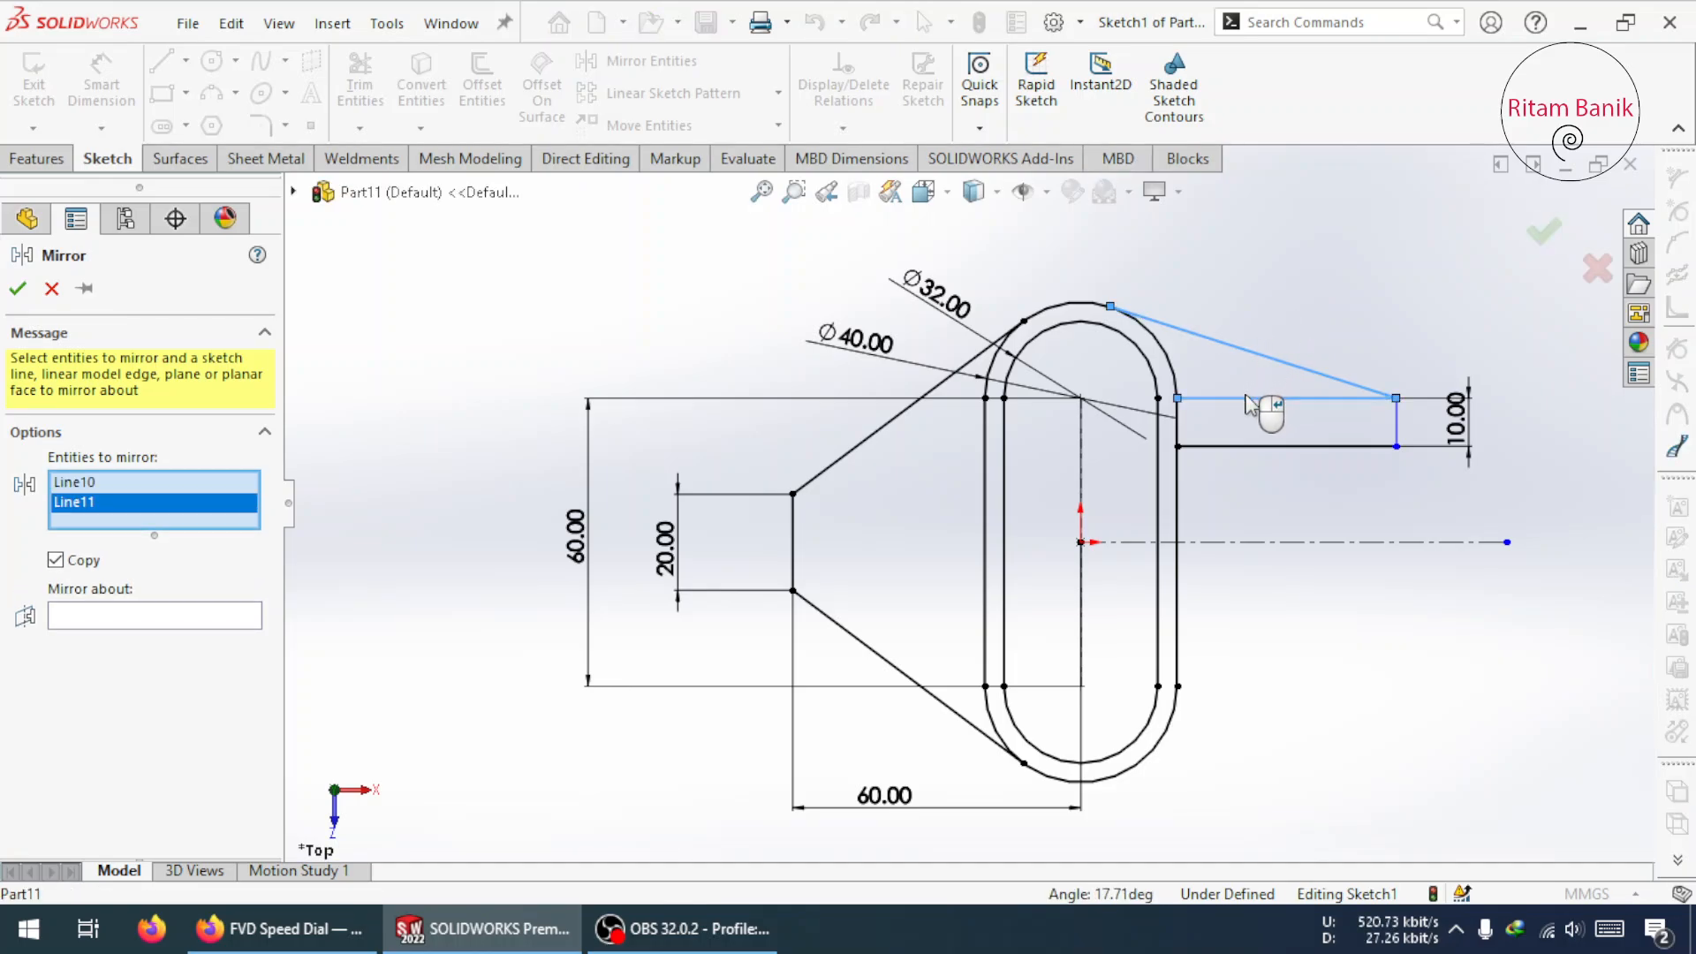
{"action": "left_click", "coordinate": [1272, 446]}
{"action": "left_click", "coordinate": [1397, 422]}
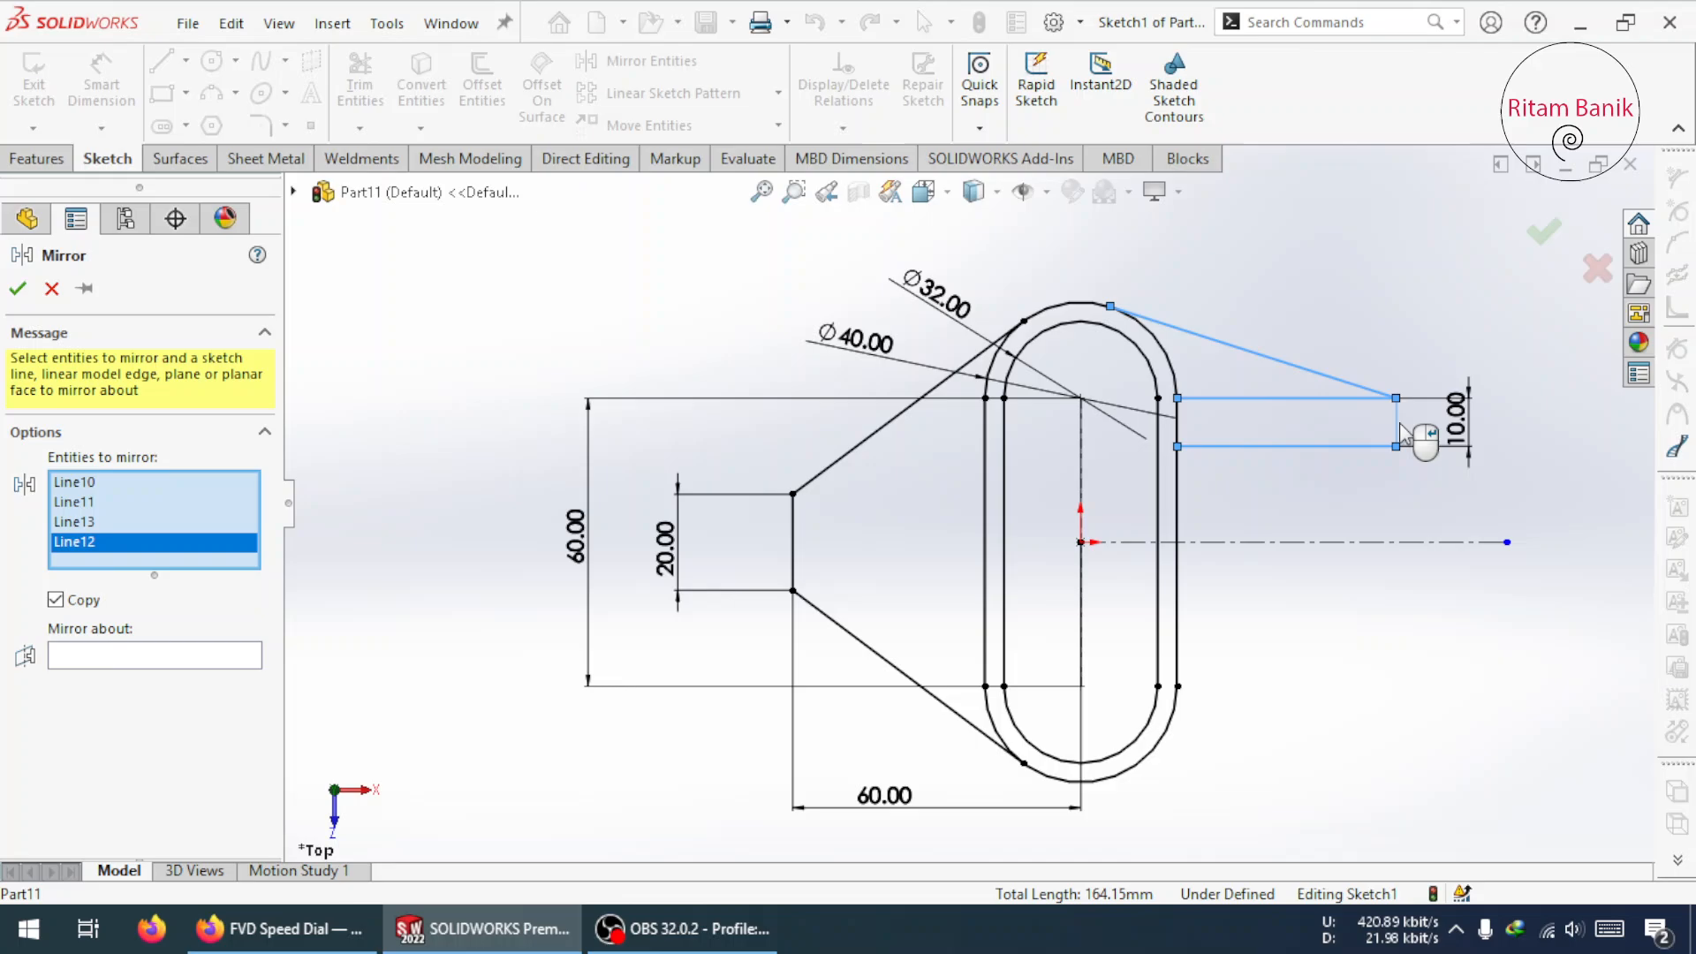
{"action": "left_click", "coordinate": [133, 658]}
{"action": "left_click", "coordinate": [1315, 543]}
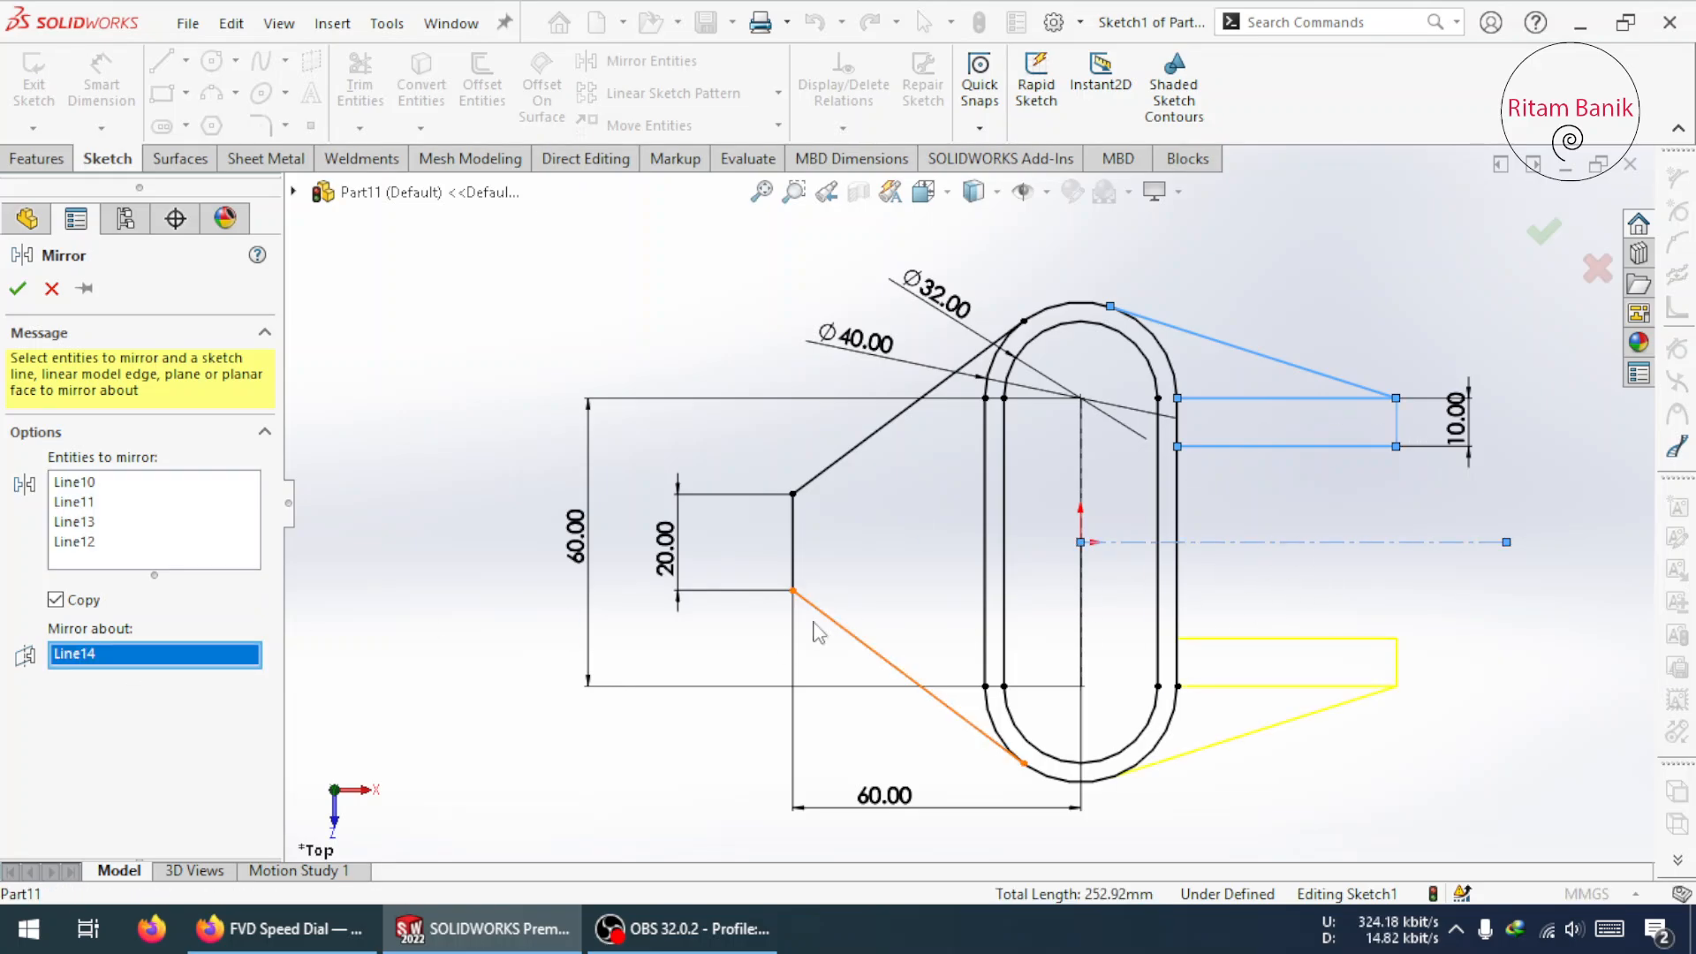
{"action": "left_click", "coordinate": [16, 290]}
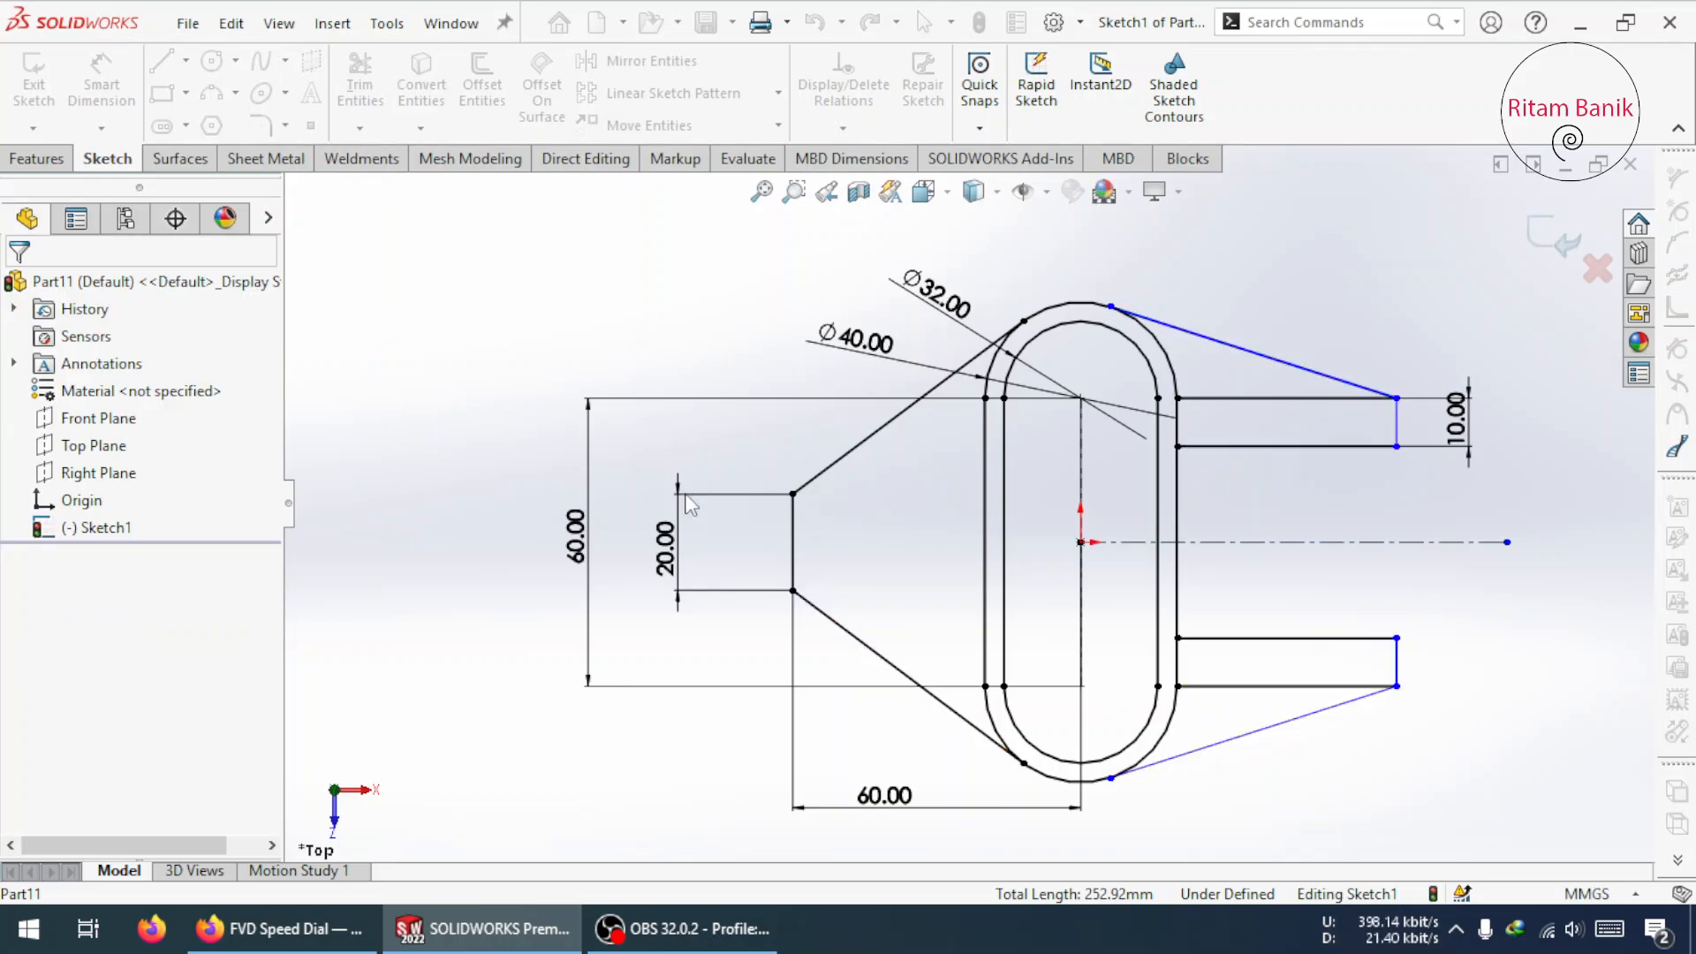
- Dimension the distance from the slots' vertical centerline to the end line of the lower right-hand arm at 56.2 mm
{"action": "left_click", "coordinate": [101, 84]}
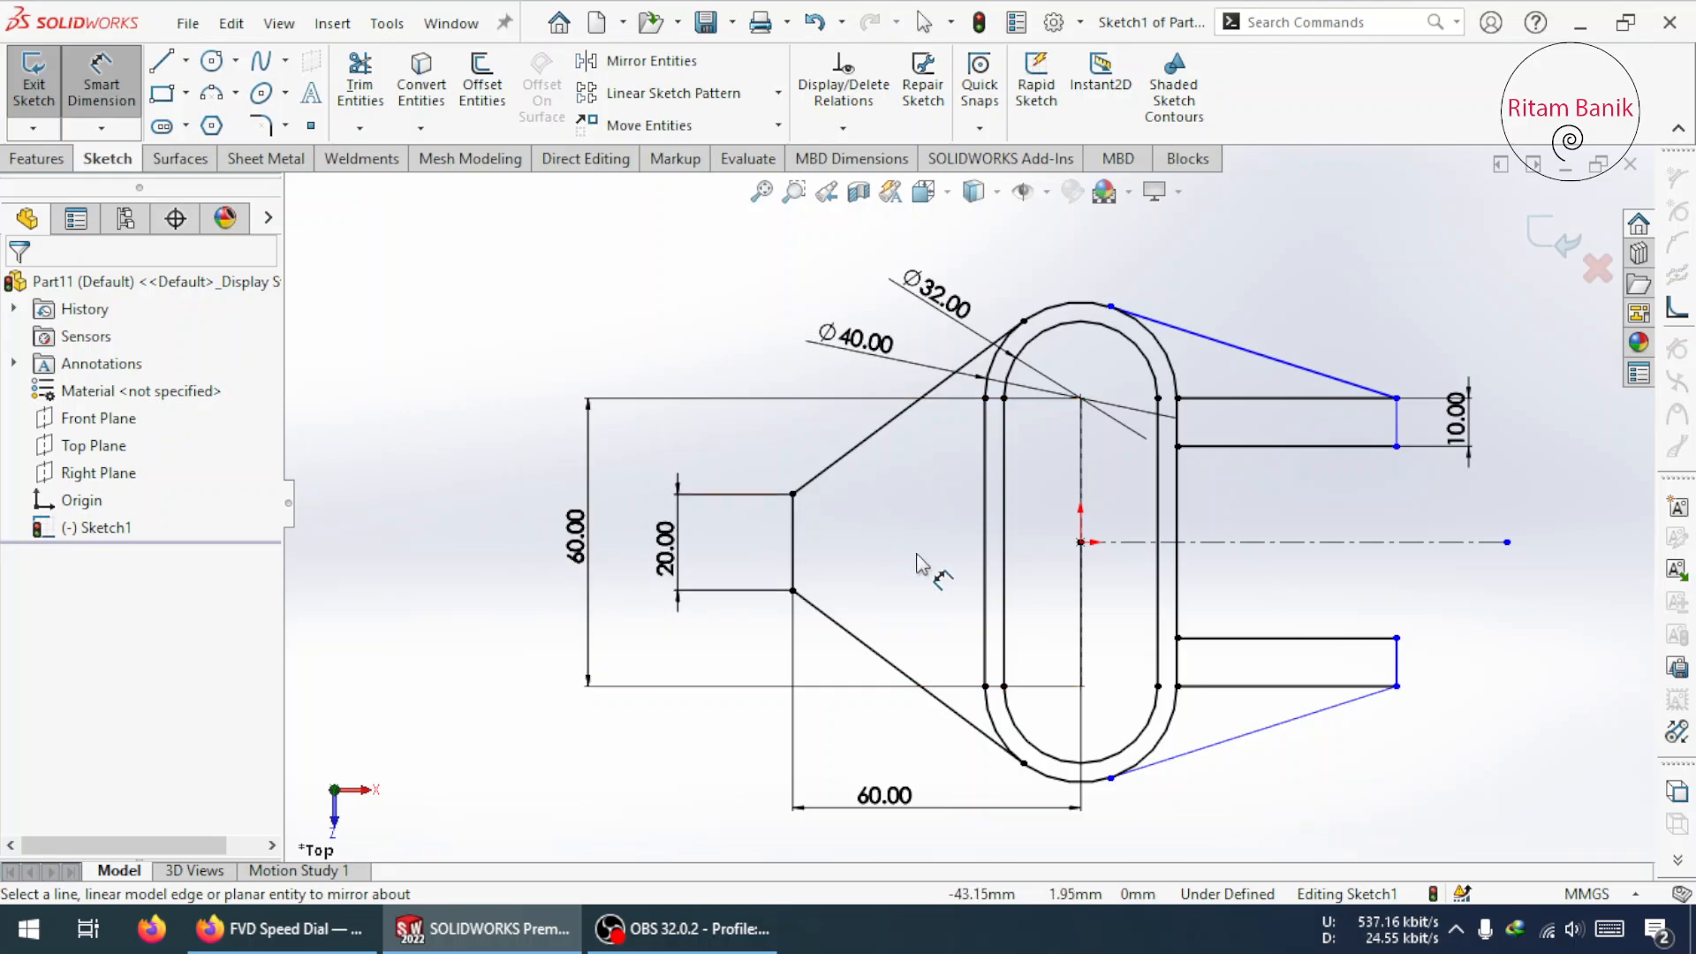
{"action": "left_click", "coordinate": [1080, 486]}
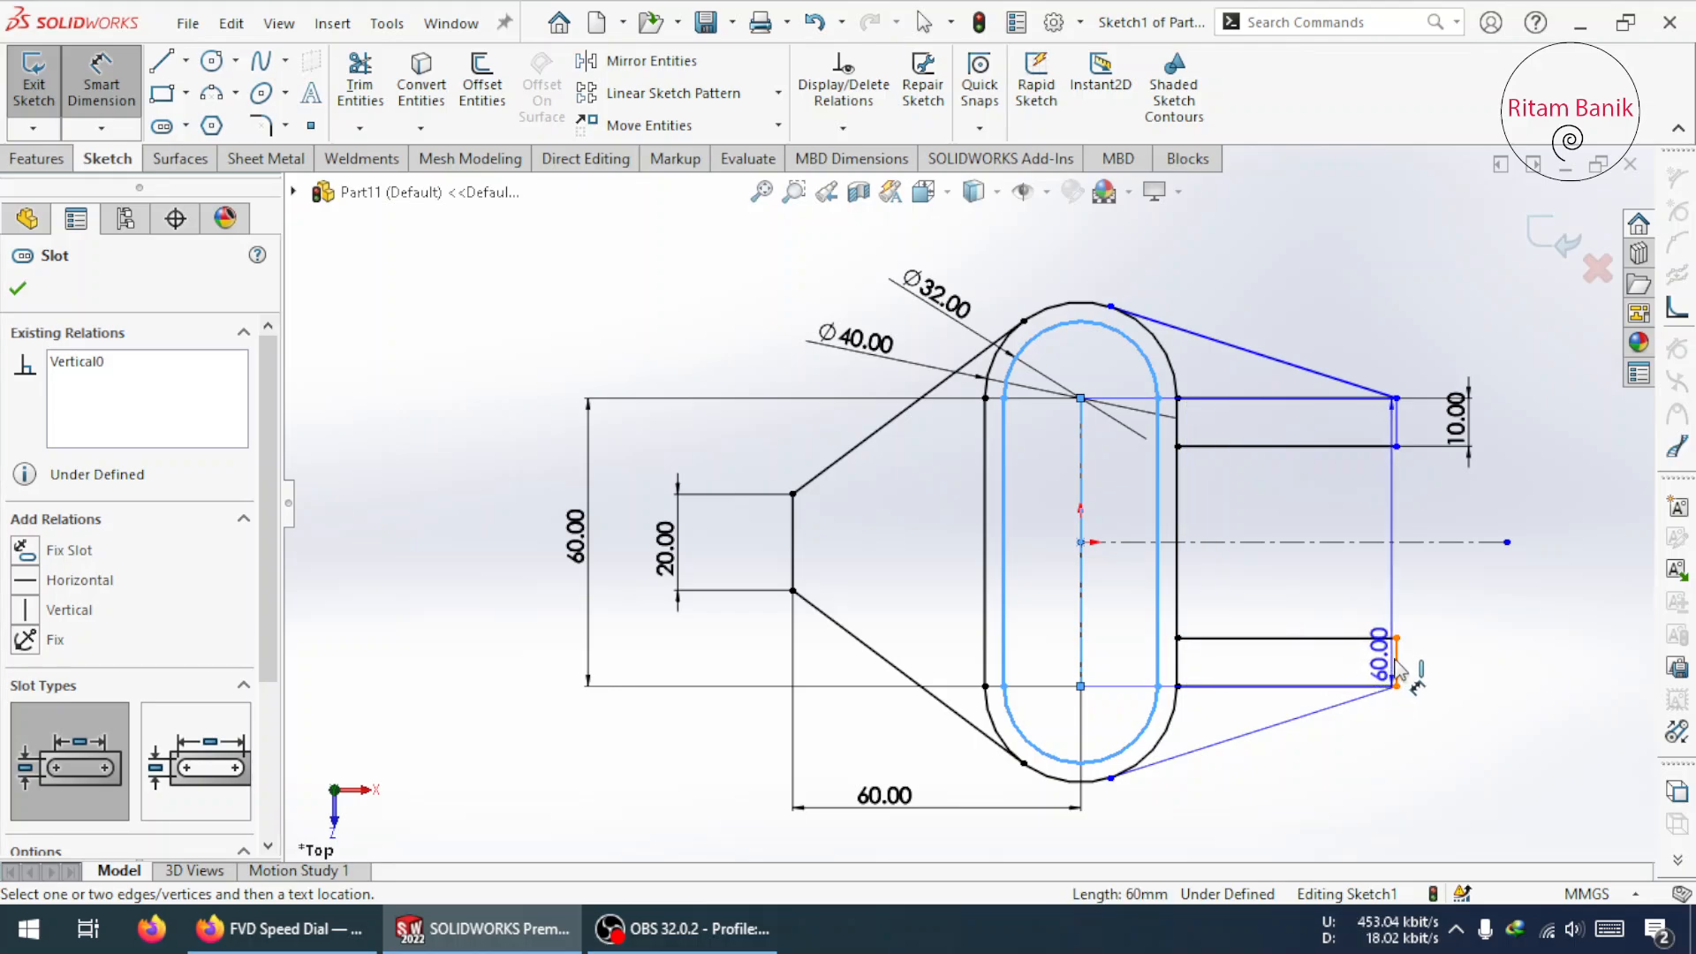
{"action": "left_click", "coordinate": [1396, 665]}
{"action": "left_click", "coordinate": [1372, 829]}
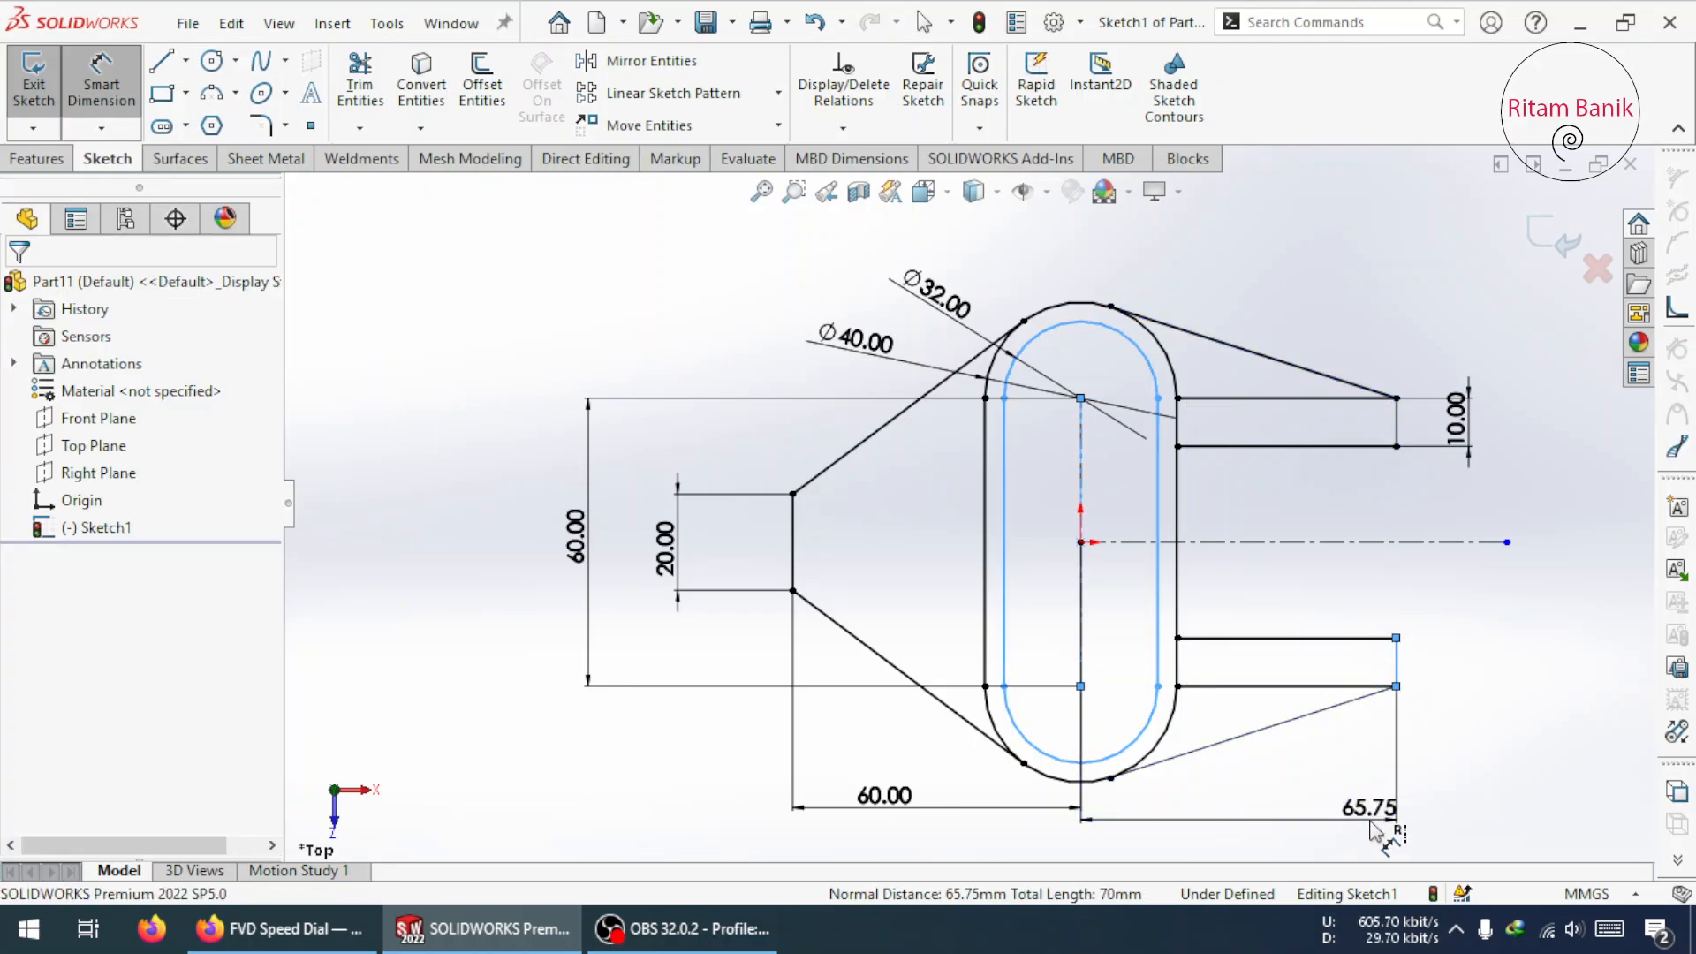
{"action": "type", "text": "56."}
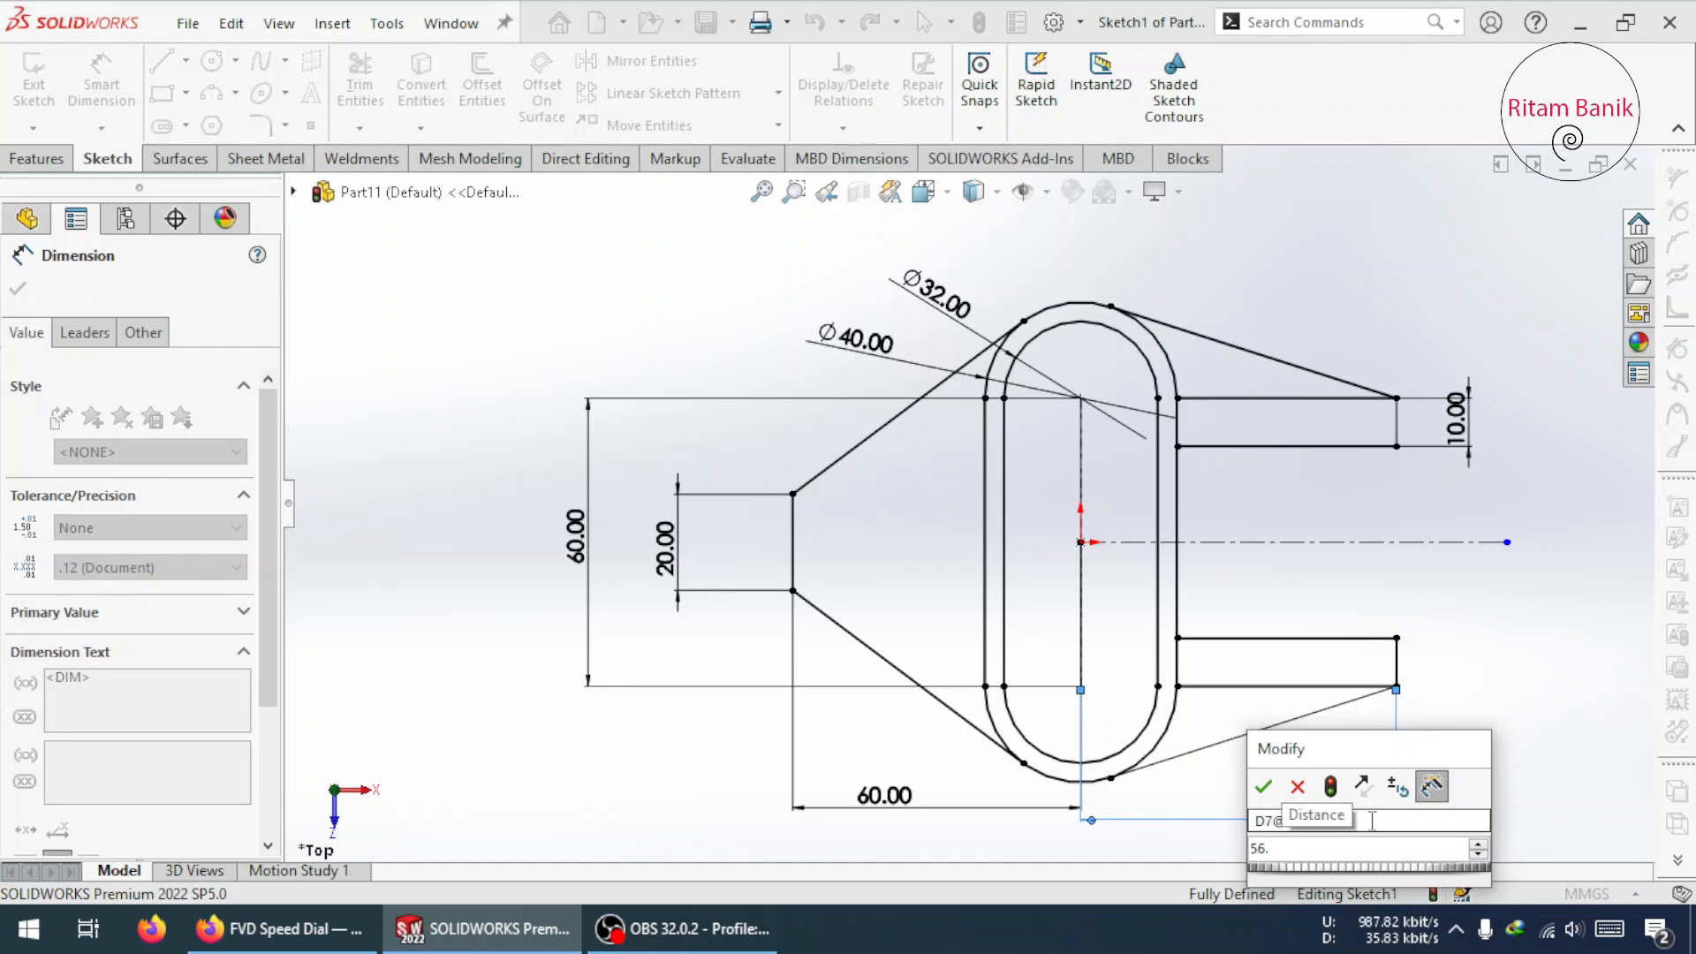
{"action": "type", "text": "2"}
{"action": "key", "text": "Return"}
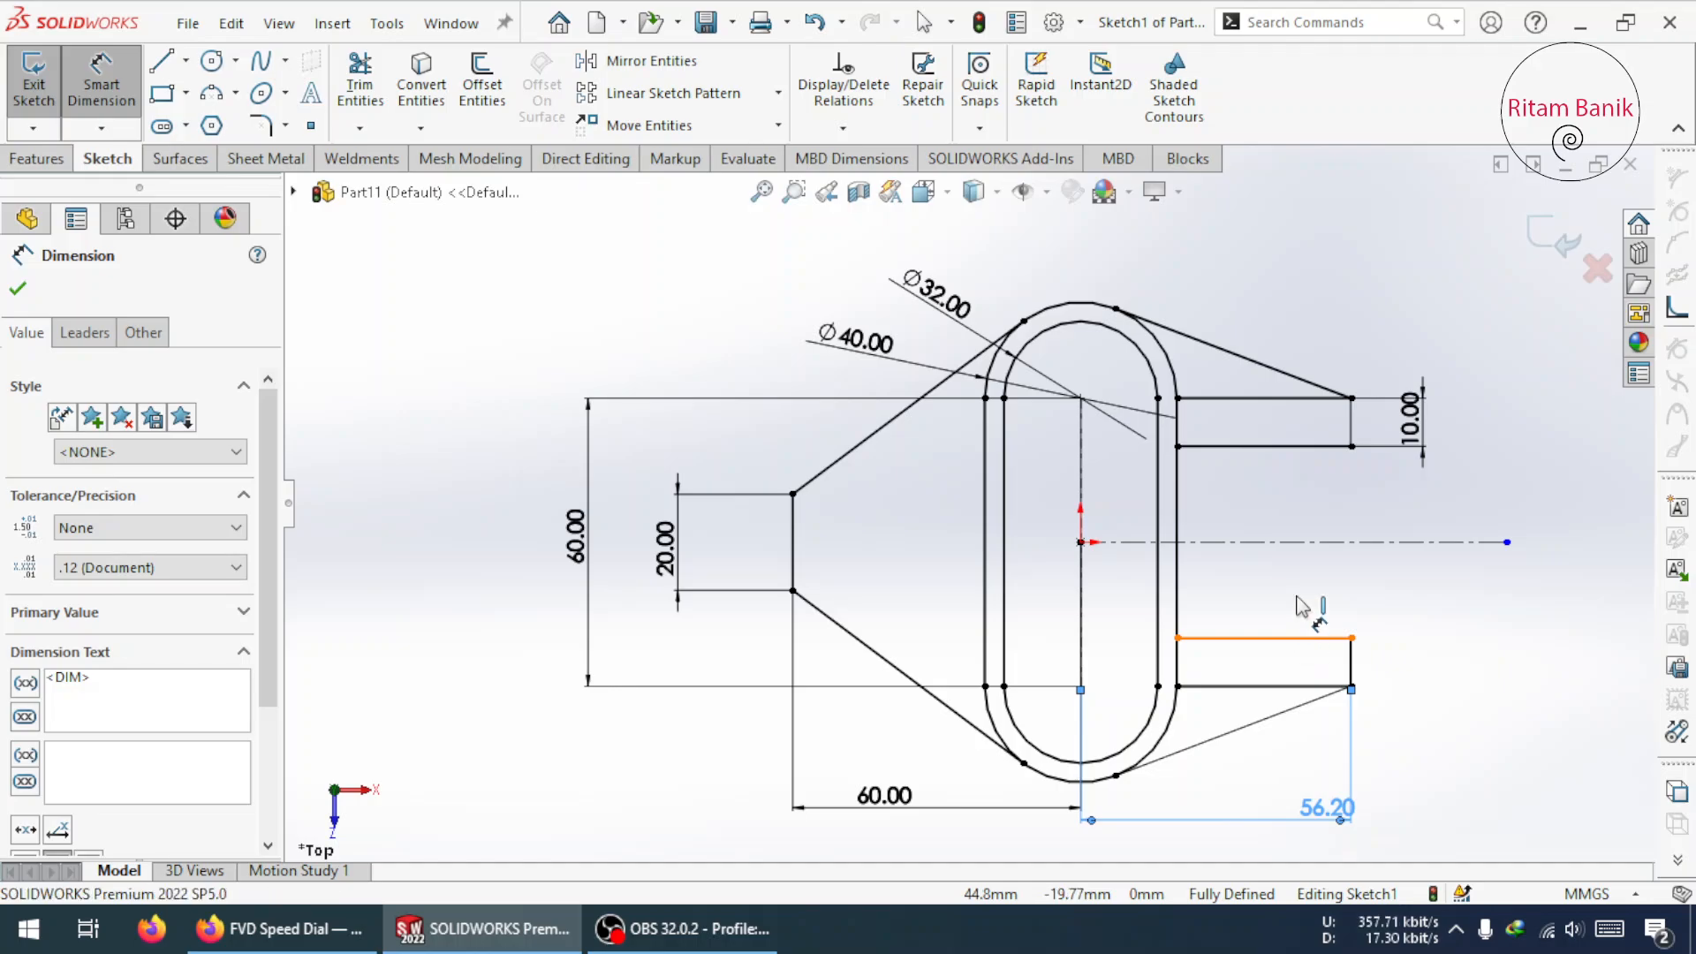
- Add a driven dimension between the inner horizontal lines of the two right-hand arms
{"action": "left_click", "coordinate": [1291, 447]}
{"action": "left_click", "coordinate": [1291, 447]}
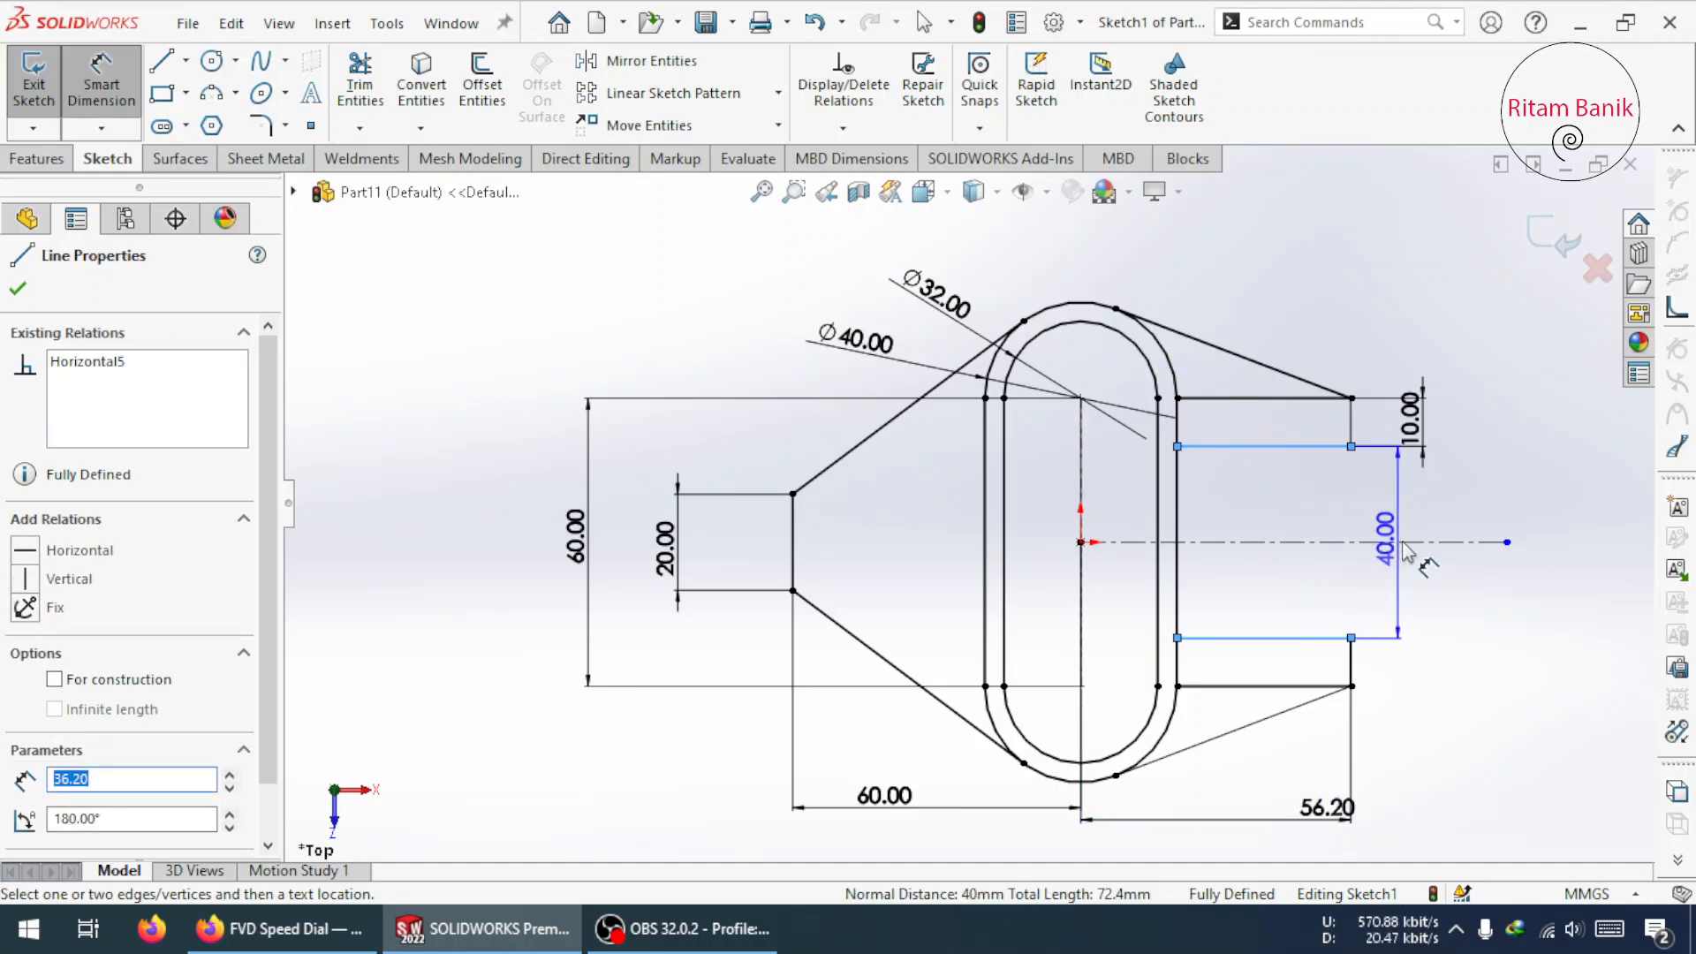
{"action": "left_click", "coordinate": [1426, 555]}
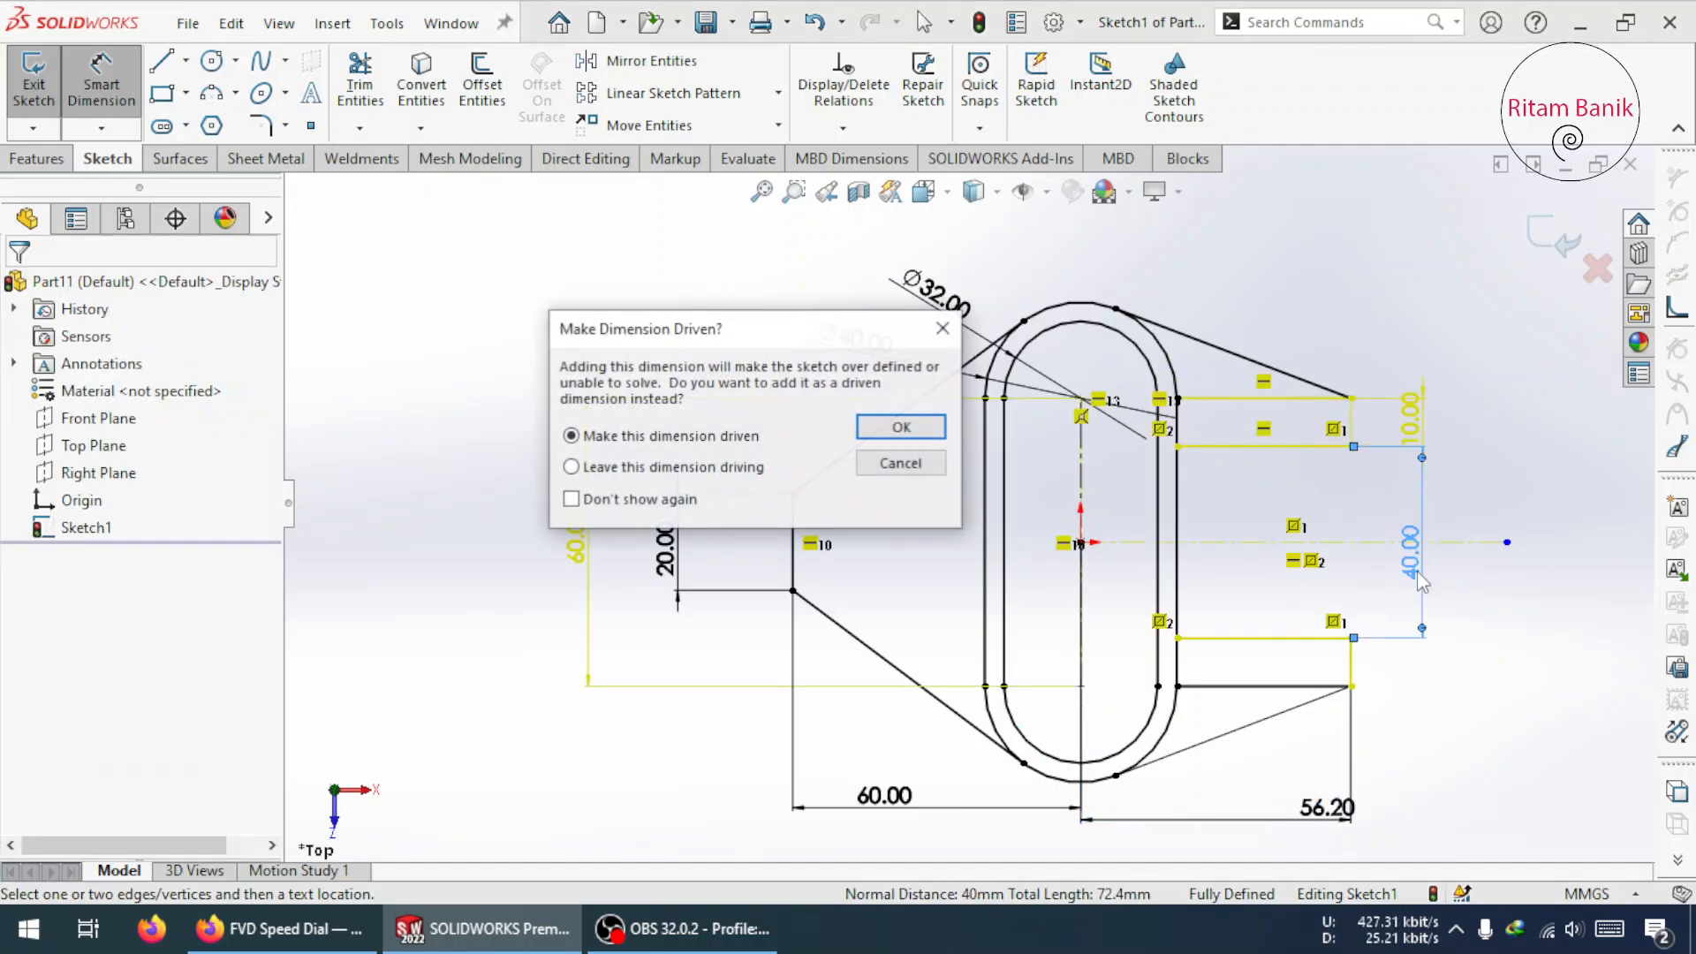
{"action": "left_click", "coordinate": [899, 428]}
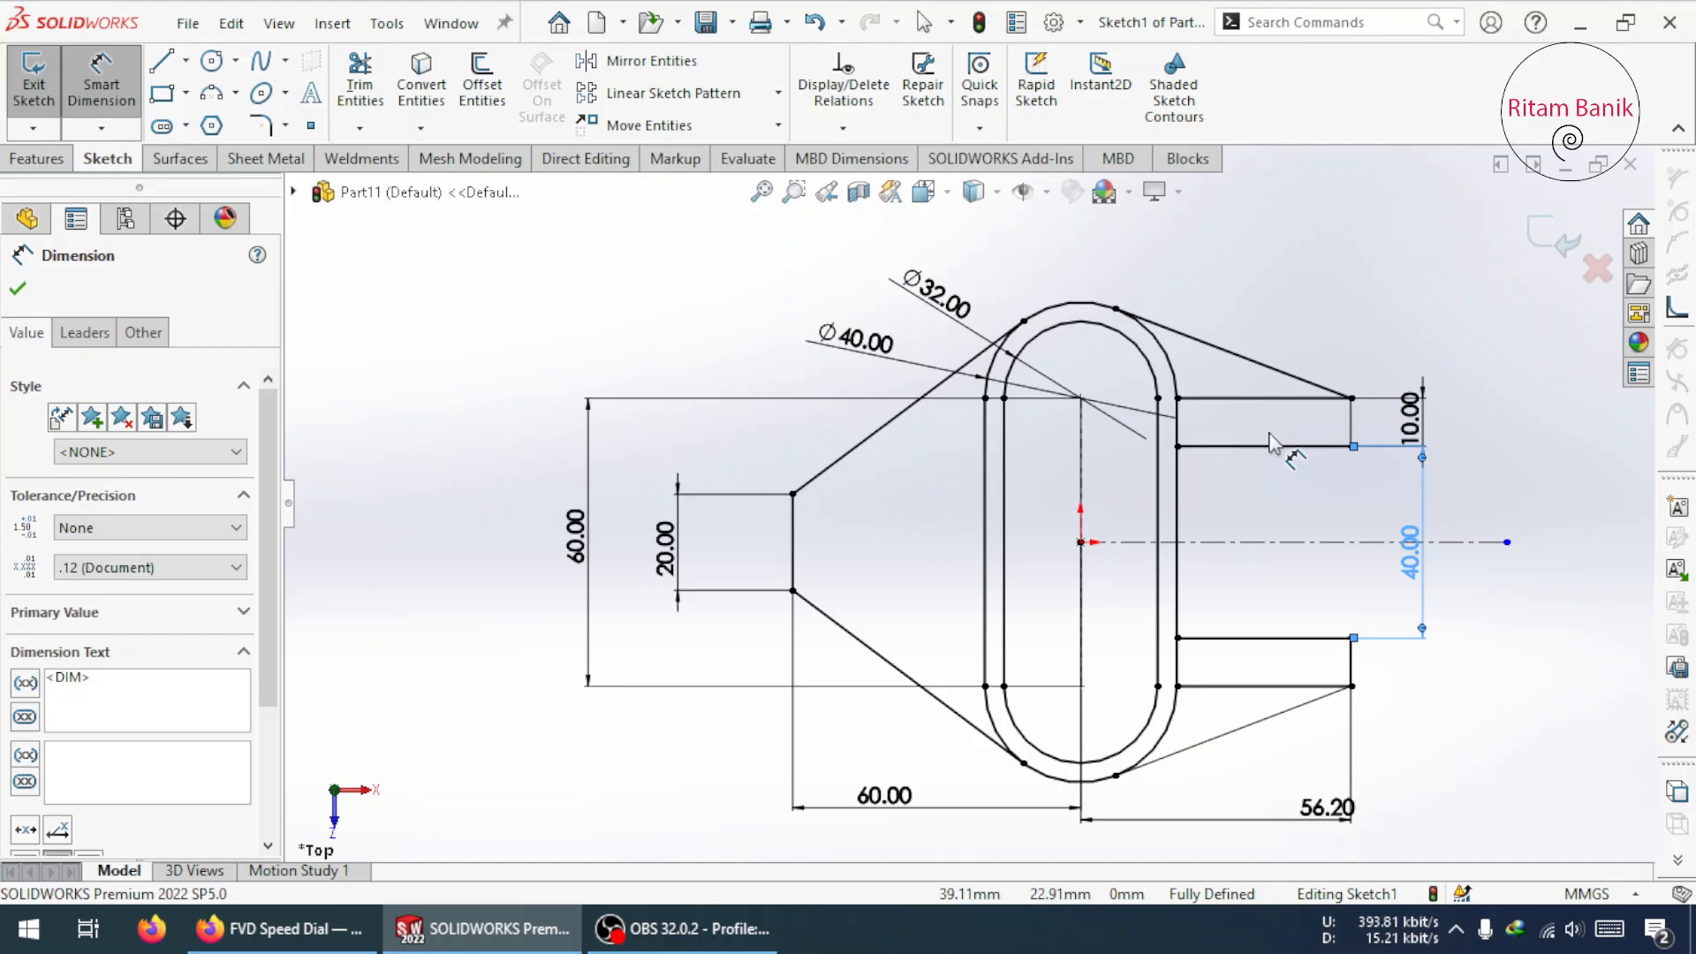
{"action": "left_click", "coordinate": [1279, 405]}
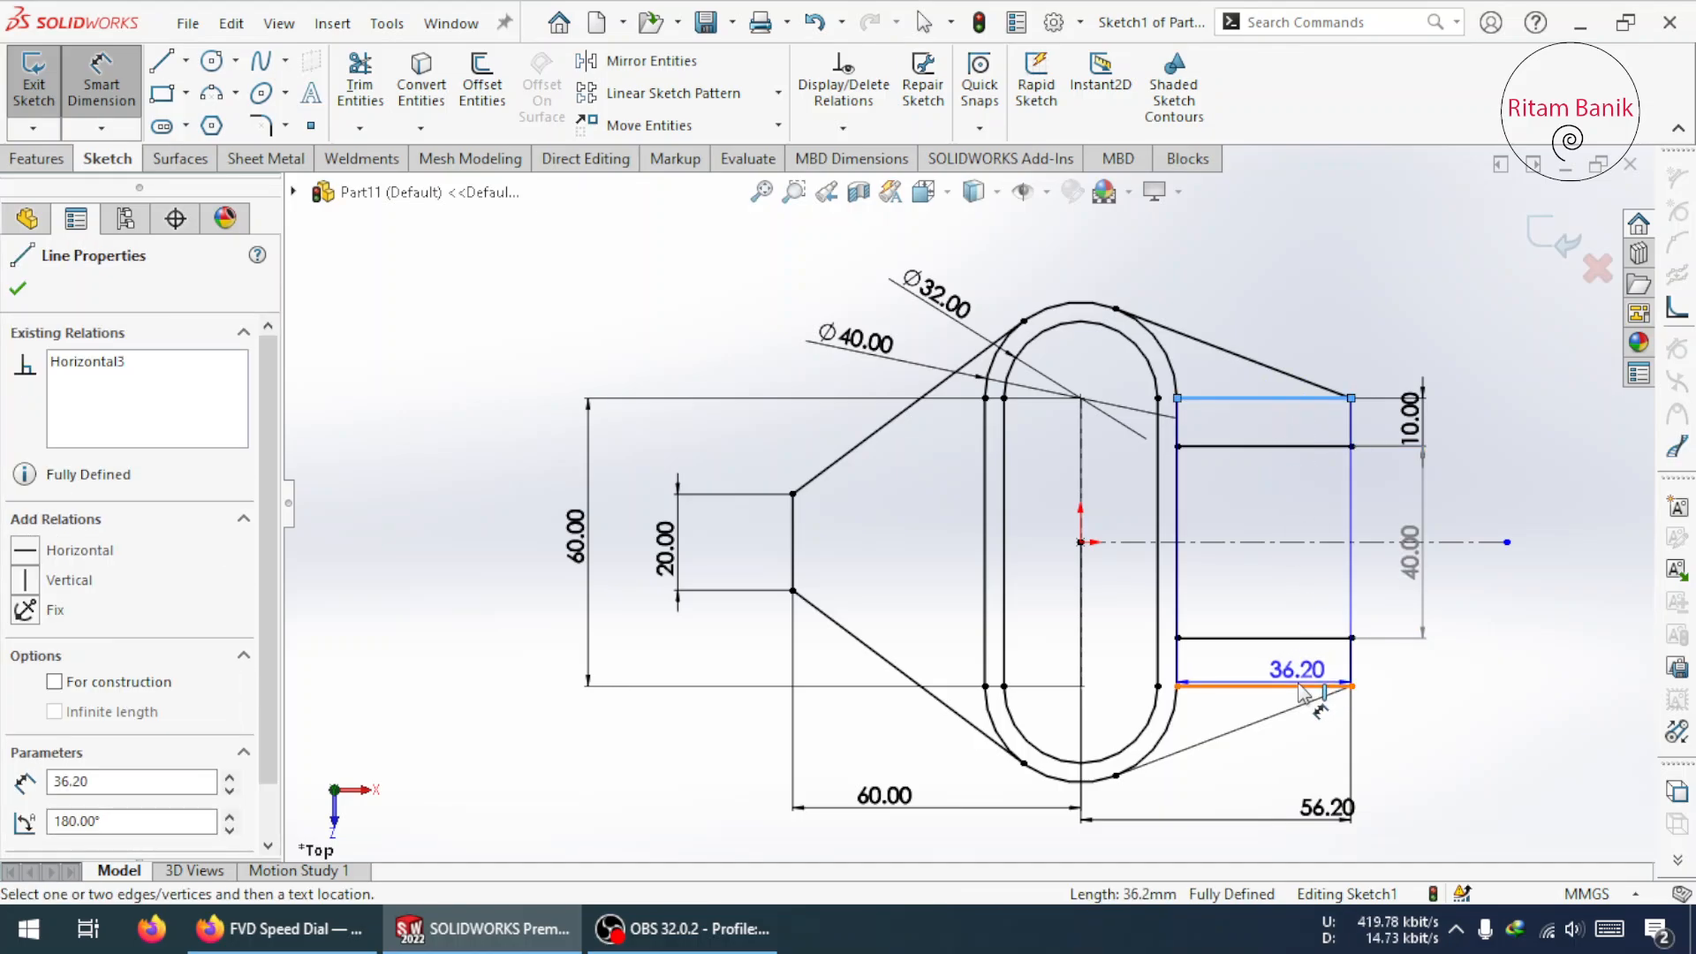
{"action": "left_click", "coordinate": [1303, 687]}
{"action": "left_click", "coordinate": [1518, 656]}
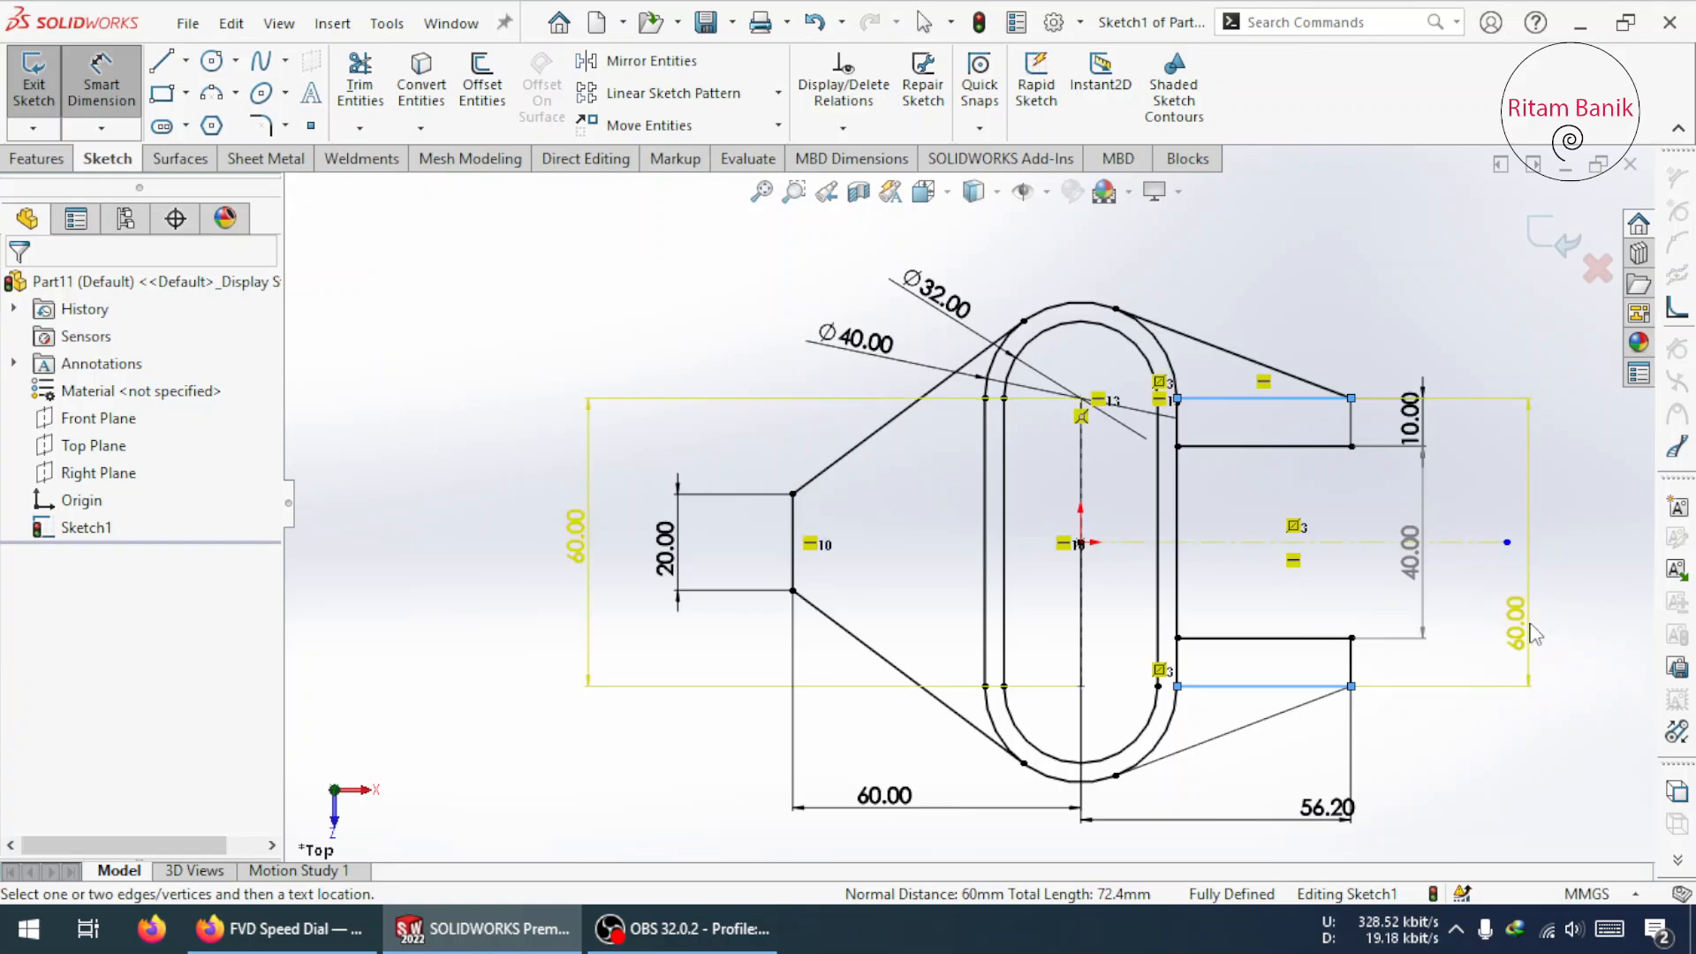
{"action": "key", "text": "Escape"}
{"action": "key", "text": "Escape"}
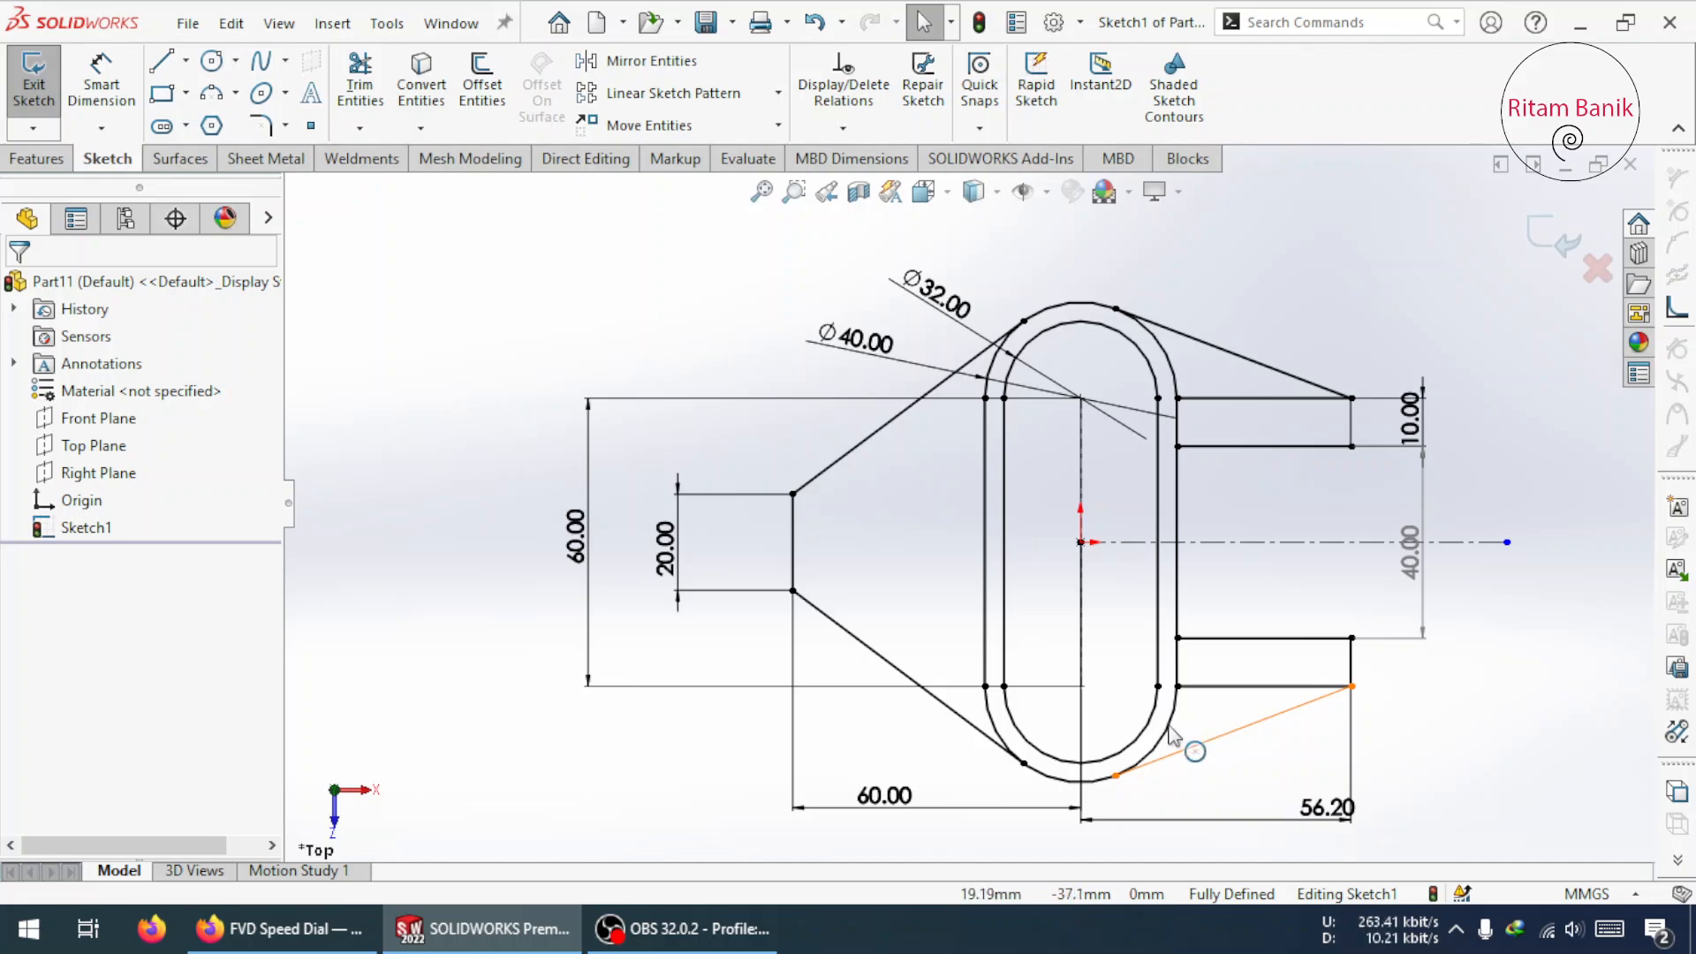
- Sketch a vertical centerline joining the midpoints of the inner horizontal lines of the right-hand arms
{"action": "left_click", "coordinate": [186, 61]}
{"action": "left_click", "coordinate": [225, 121]}
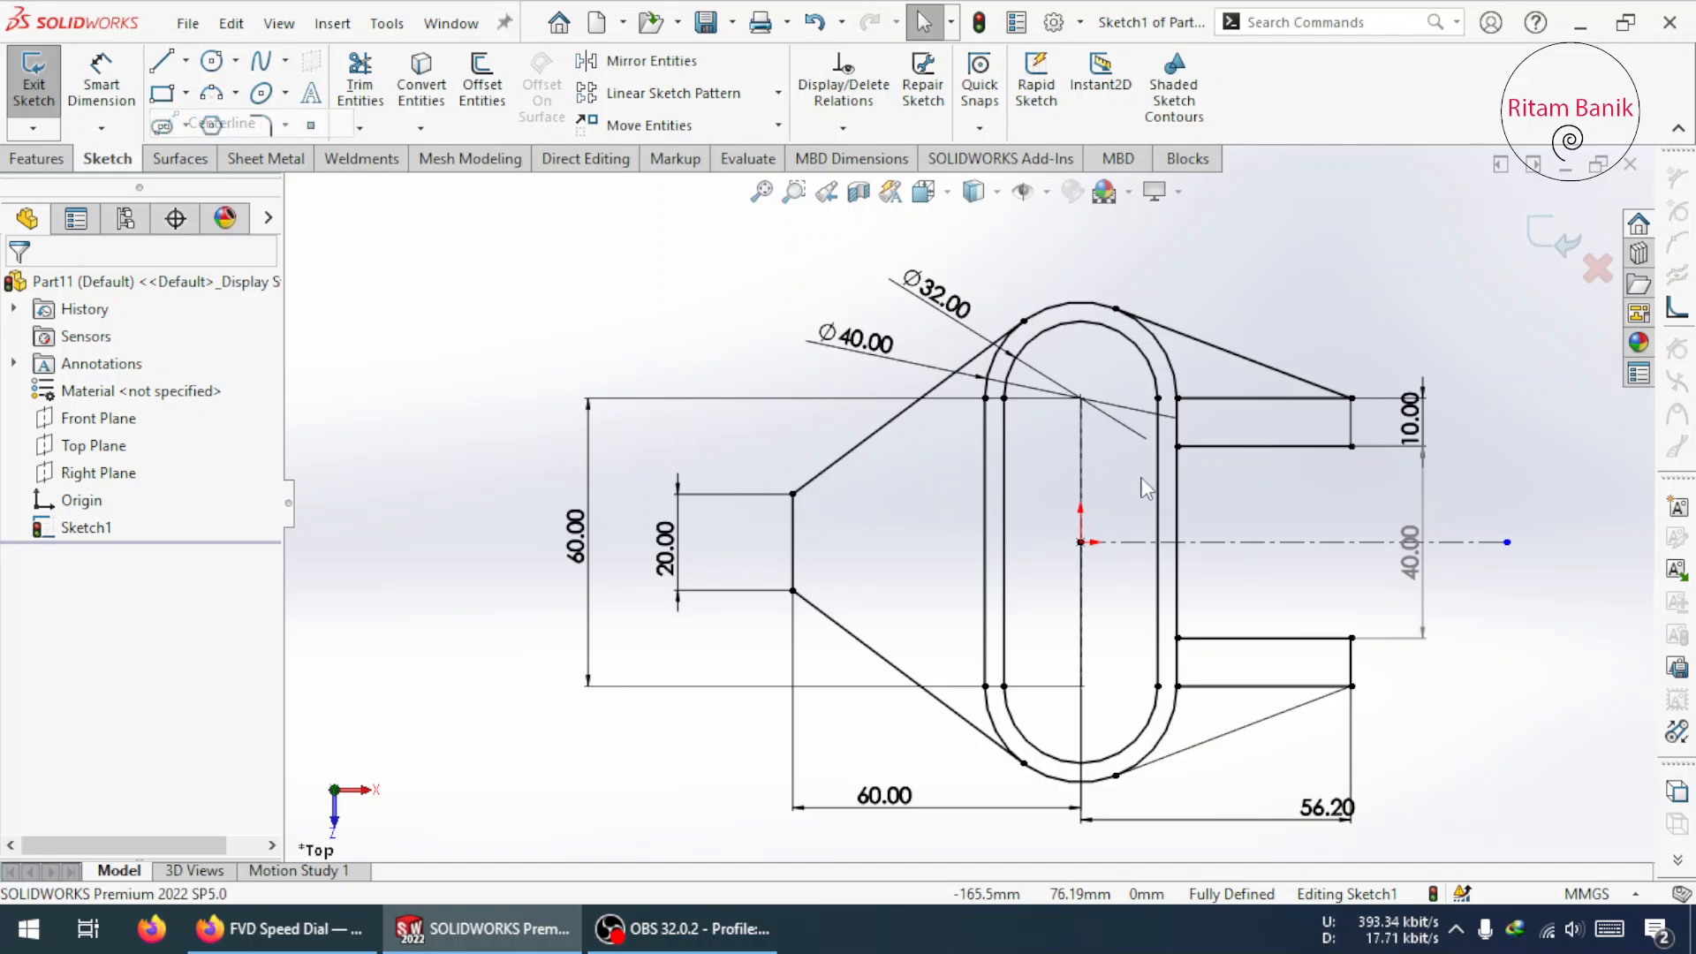
{"action": "left_click", "coordinate": [1265, 446]}
{"action": "left_click", "coordinate": [1265, 637]}
{"action": "key", "text": "Escape"}
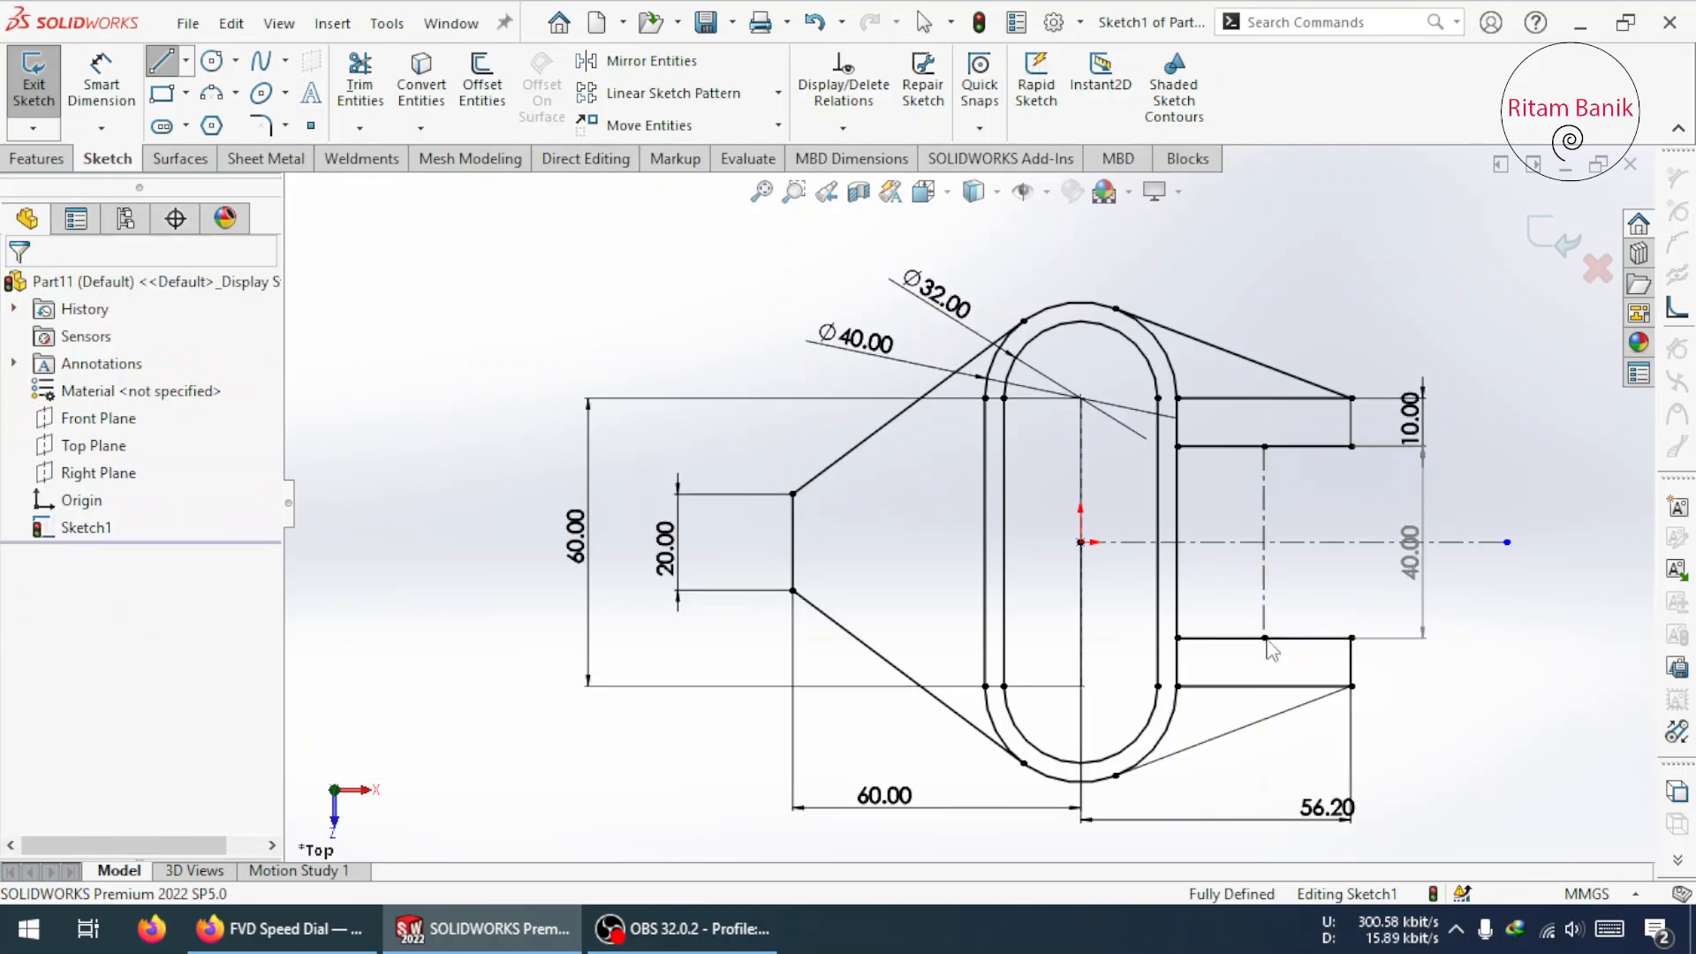
{"action": "scroll", "coordinate": [1351, 692], "scroll_direction": "up", "scroll_amount": 5}
{"action": "mouse_move", "coordinate": [1185, 613]}
{"action": "middle_mouse_down"}
{"action": "mouse_move", "coordinate": [1133, 540]}
{"action": "mouse_move", "coordinate": [1192, 560]}
{"action": "middle_mouse_up"}
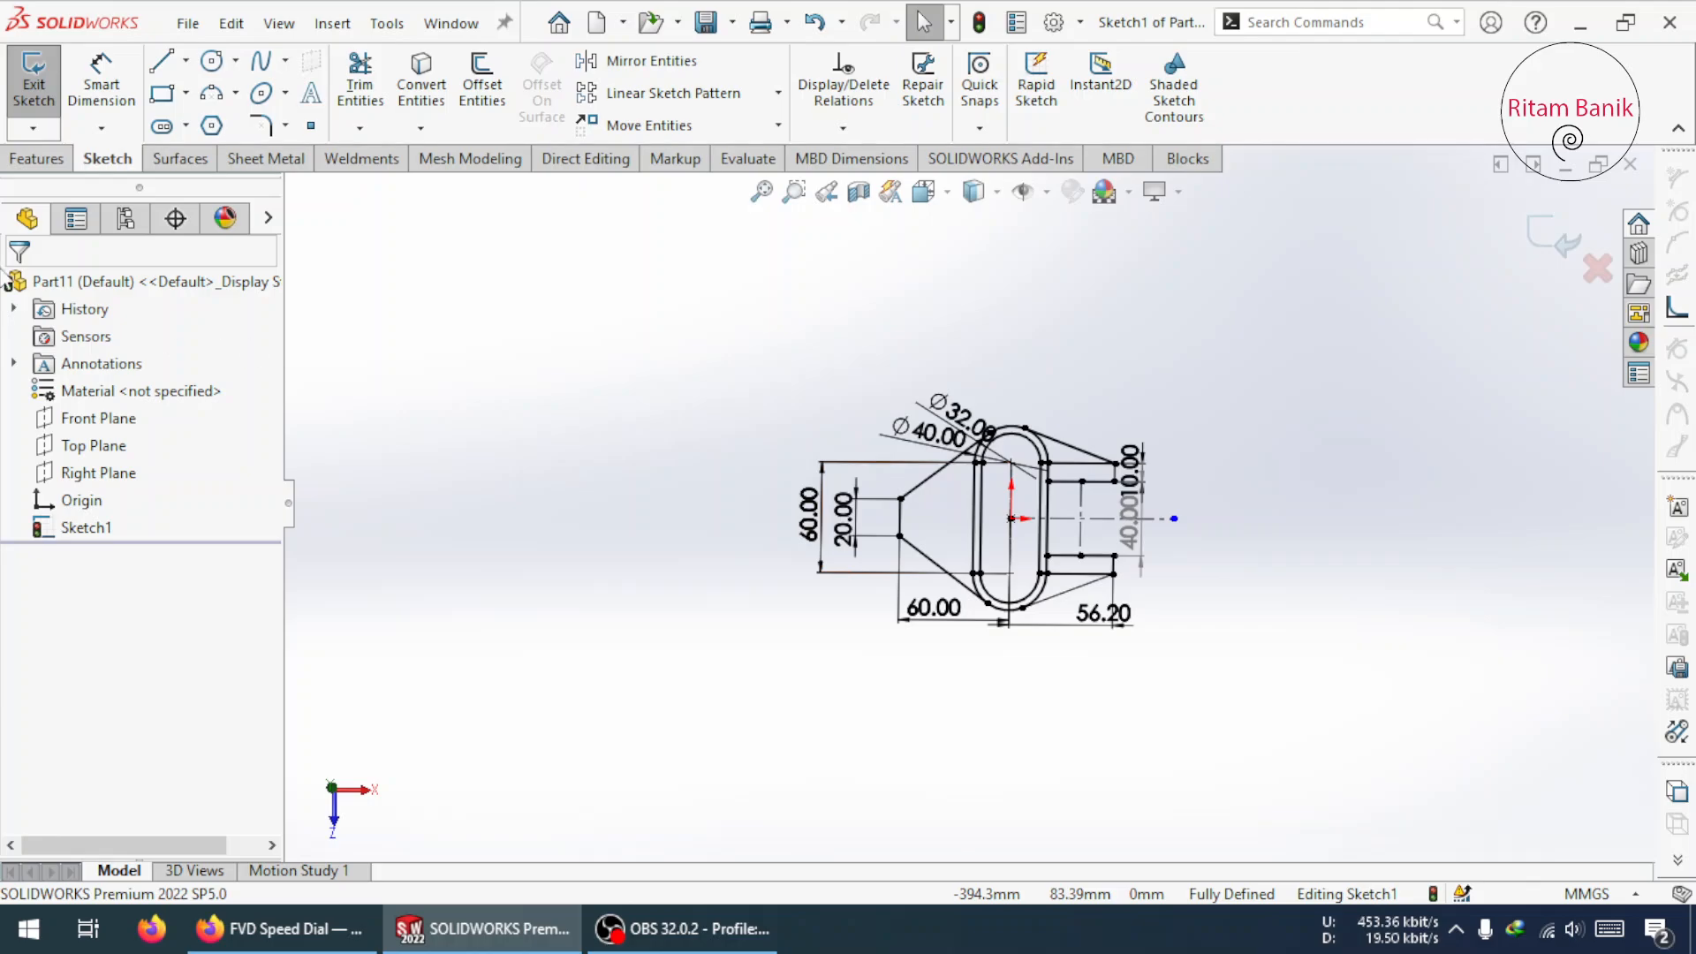
{"action": "left_click", "coordinate": [63, 162]}
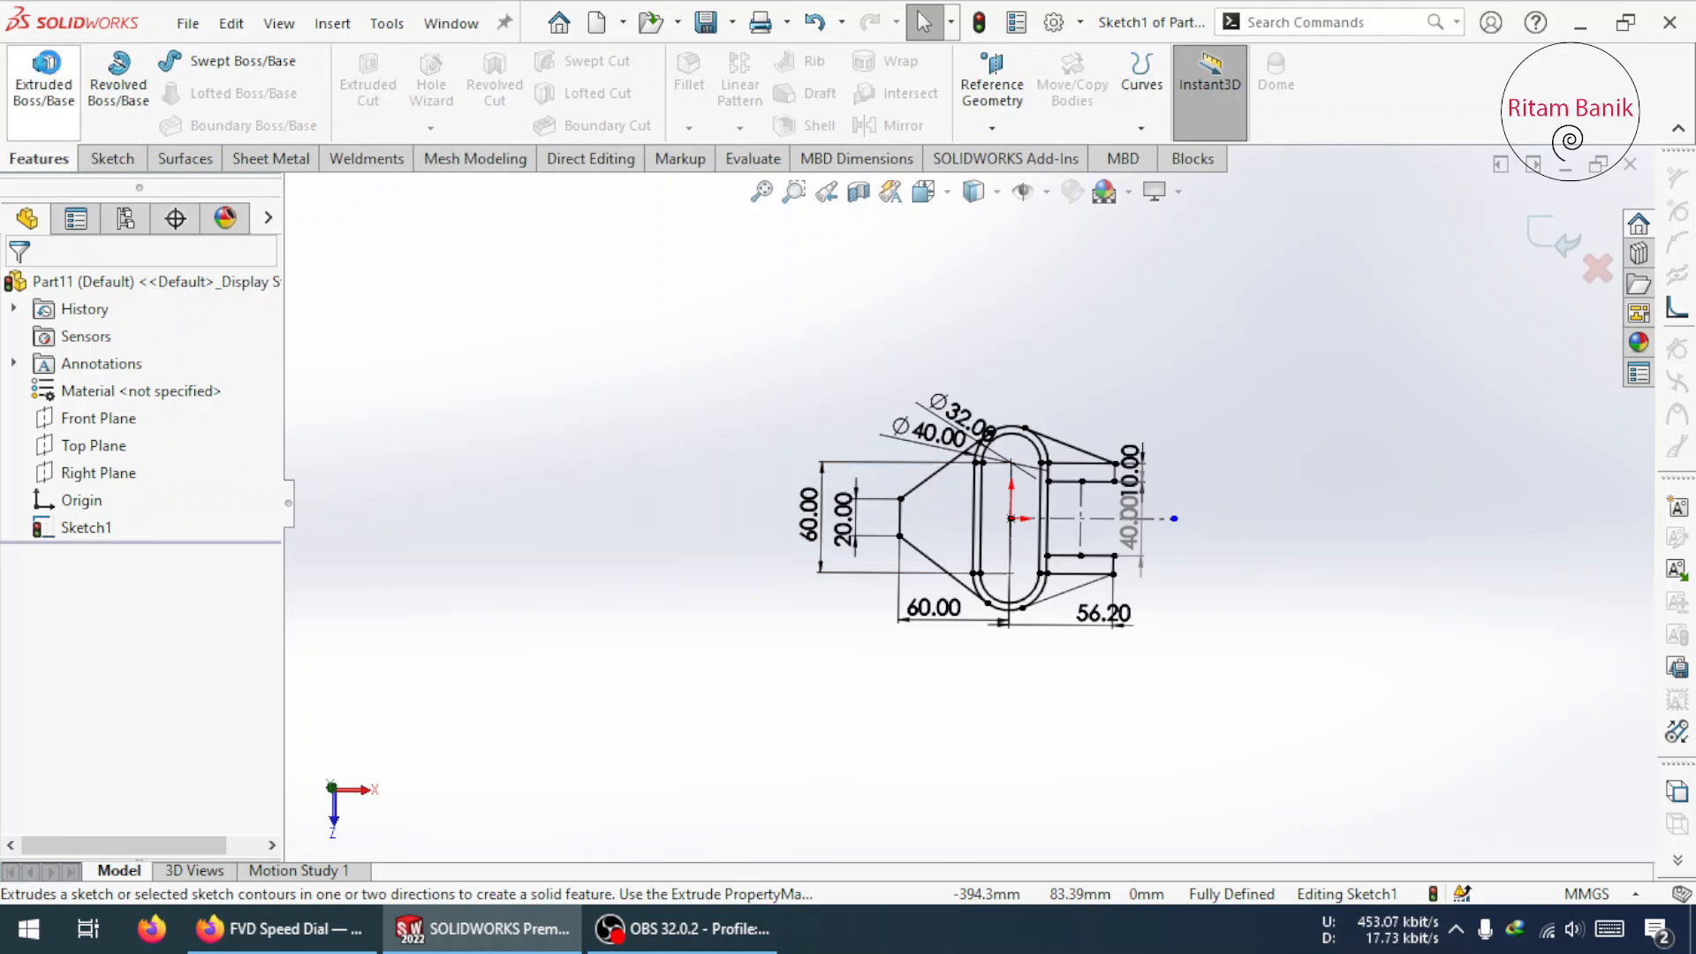
{"action": "left_click", "coordinate": [42, 84]}
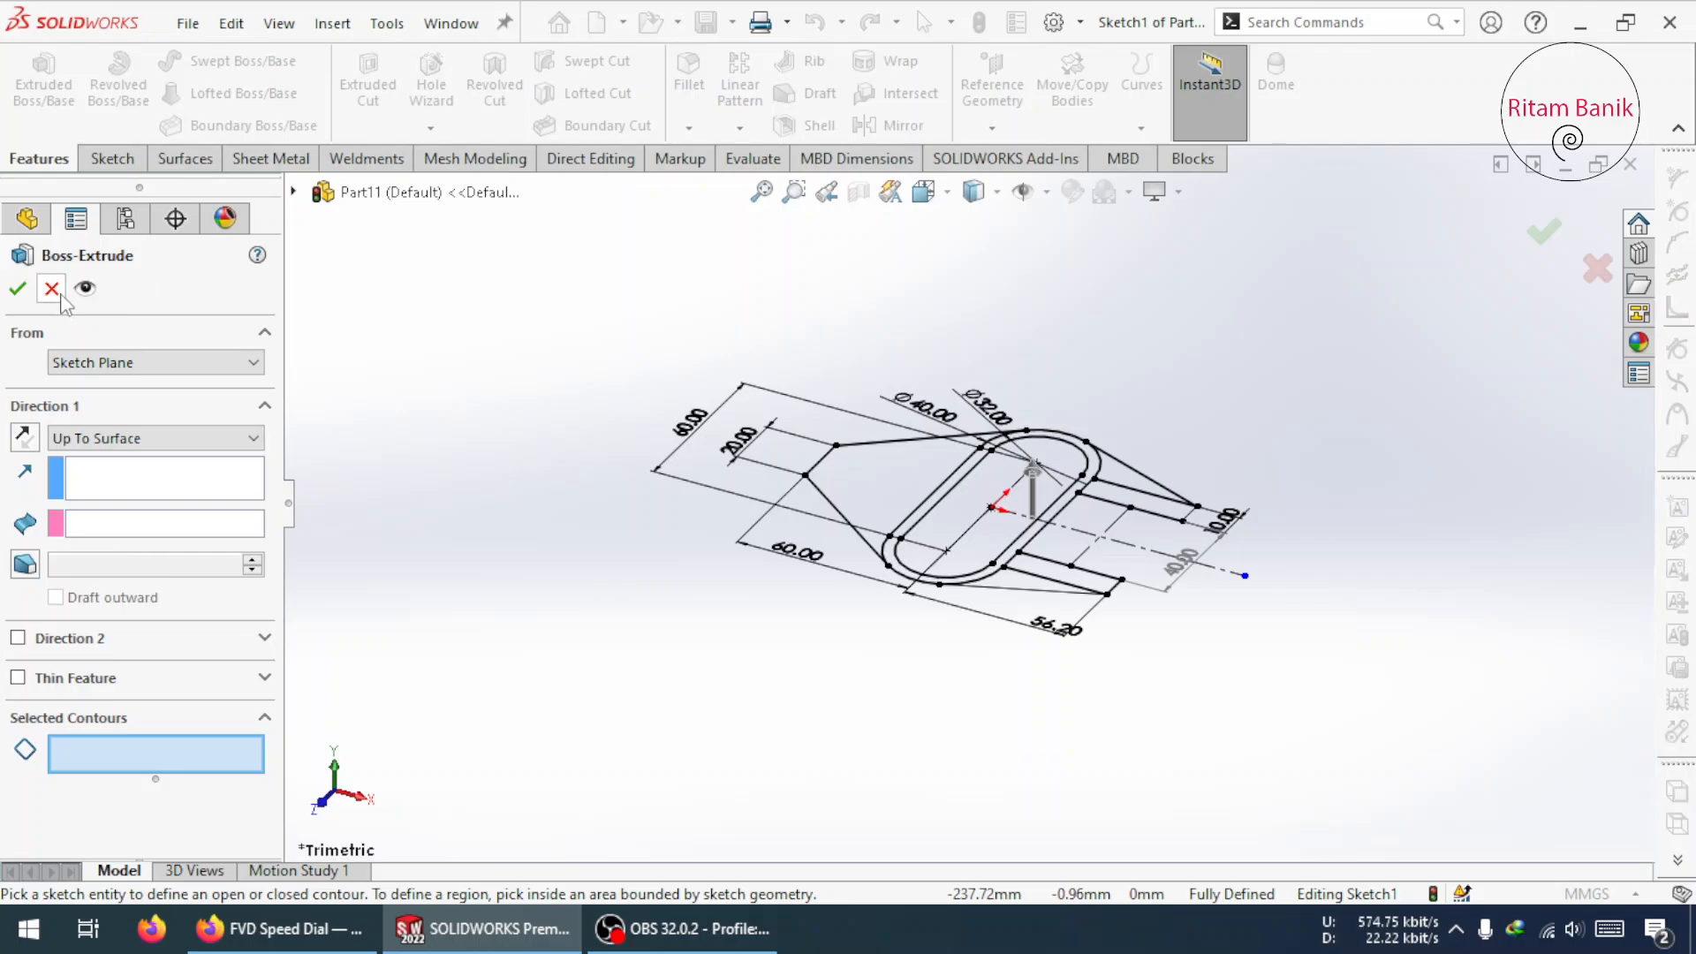
{"action": "left_click", "coordinate": [57, 290]}
- Sketch two horizontal lines about 40 mm long from the ends of the short left vertical edge to the outer slot's side
{"action": "mouse_move", "coordinate": [987, 510]}
{"action": "middle_mouse_down"}
{"action": "mouse_move", "coordinate": [992, 673]}
{"action": "mouse_move", "coordinate": [1007, 680]}
{"action": "middle_mouse_up"}
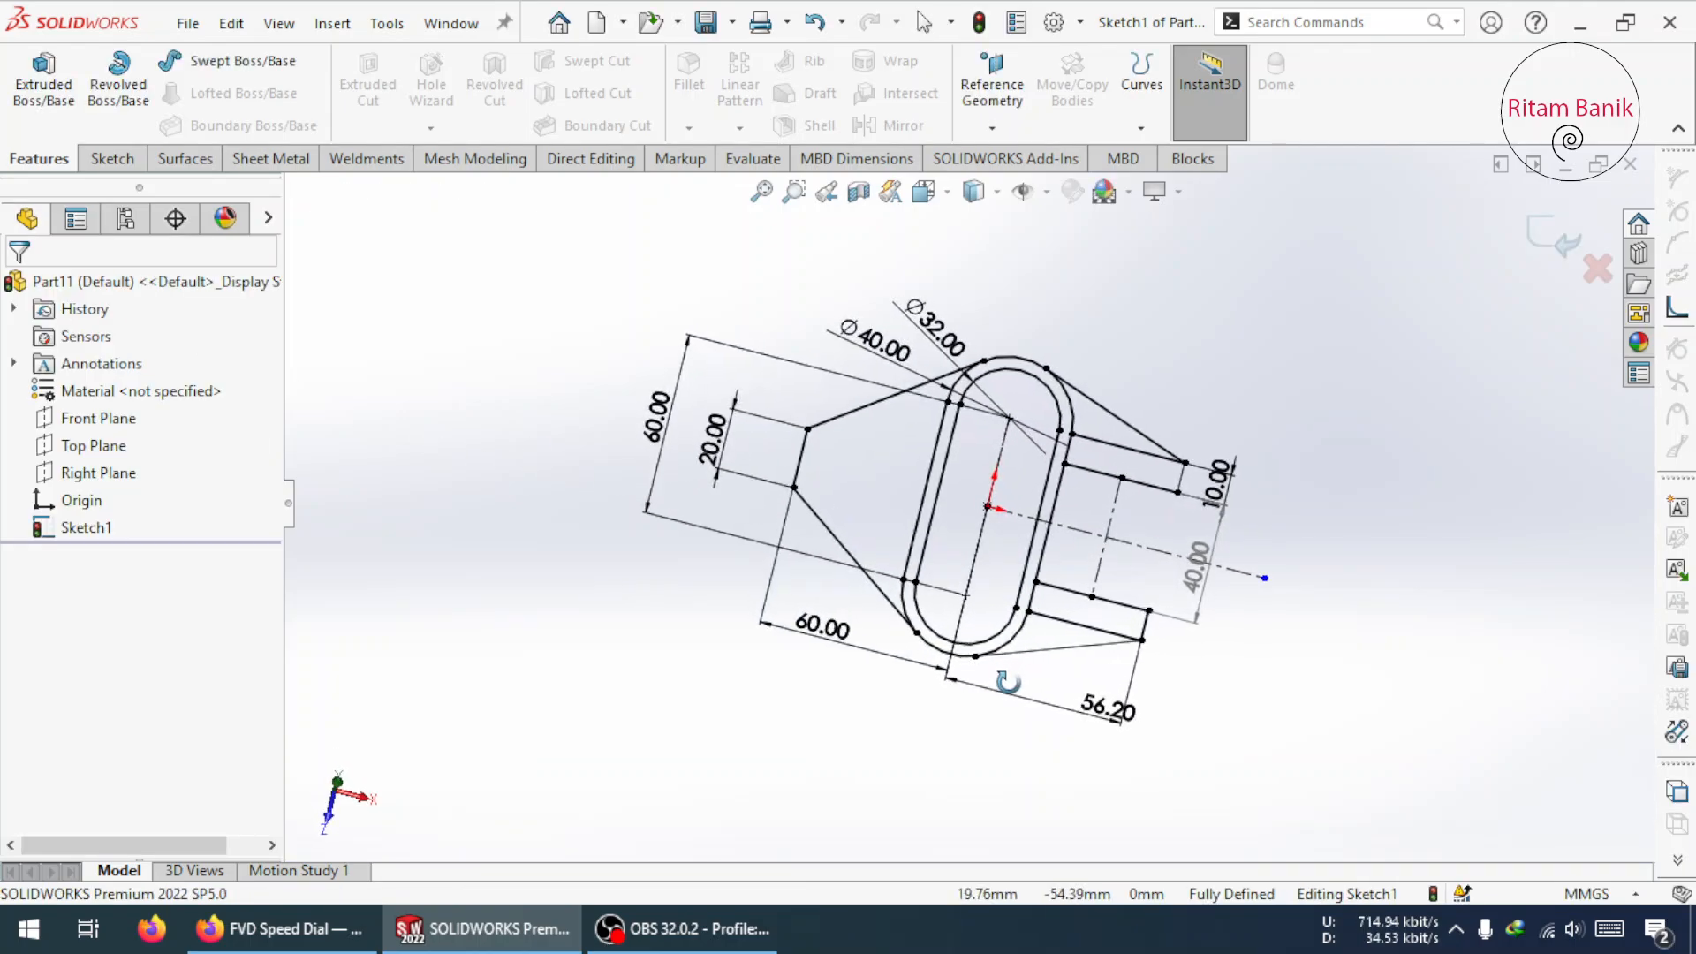
{"action": "mouse_move", "coordinate": [933, 579]}
{"action": "middle_mouse_down"}
{"action": "mouse_move", "coordinate": [856, 660]}
{"action": "mouse_move", "coordinate": [905, 630]}
{"action": "middle_mouse_up"}
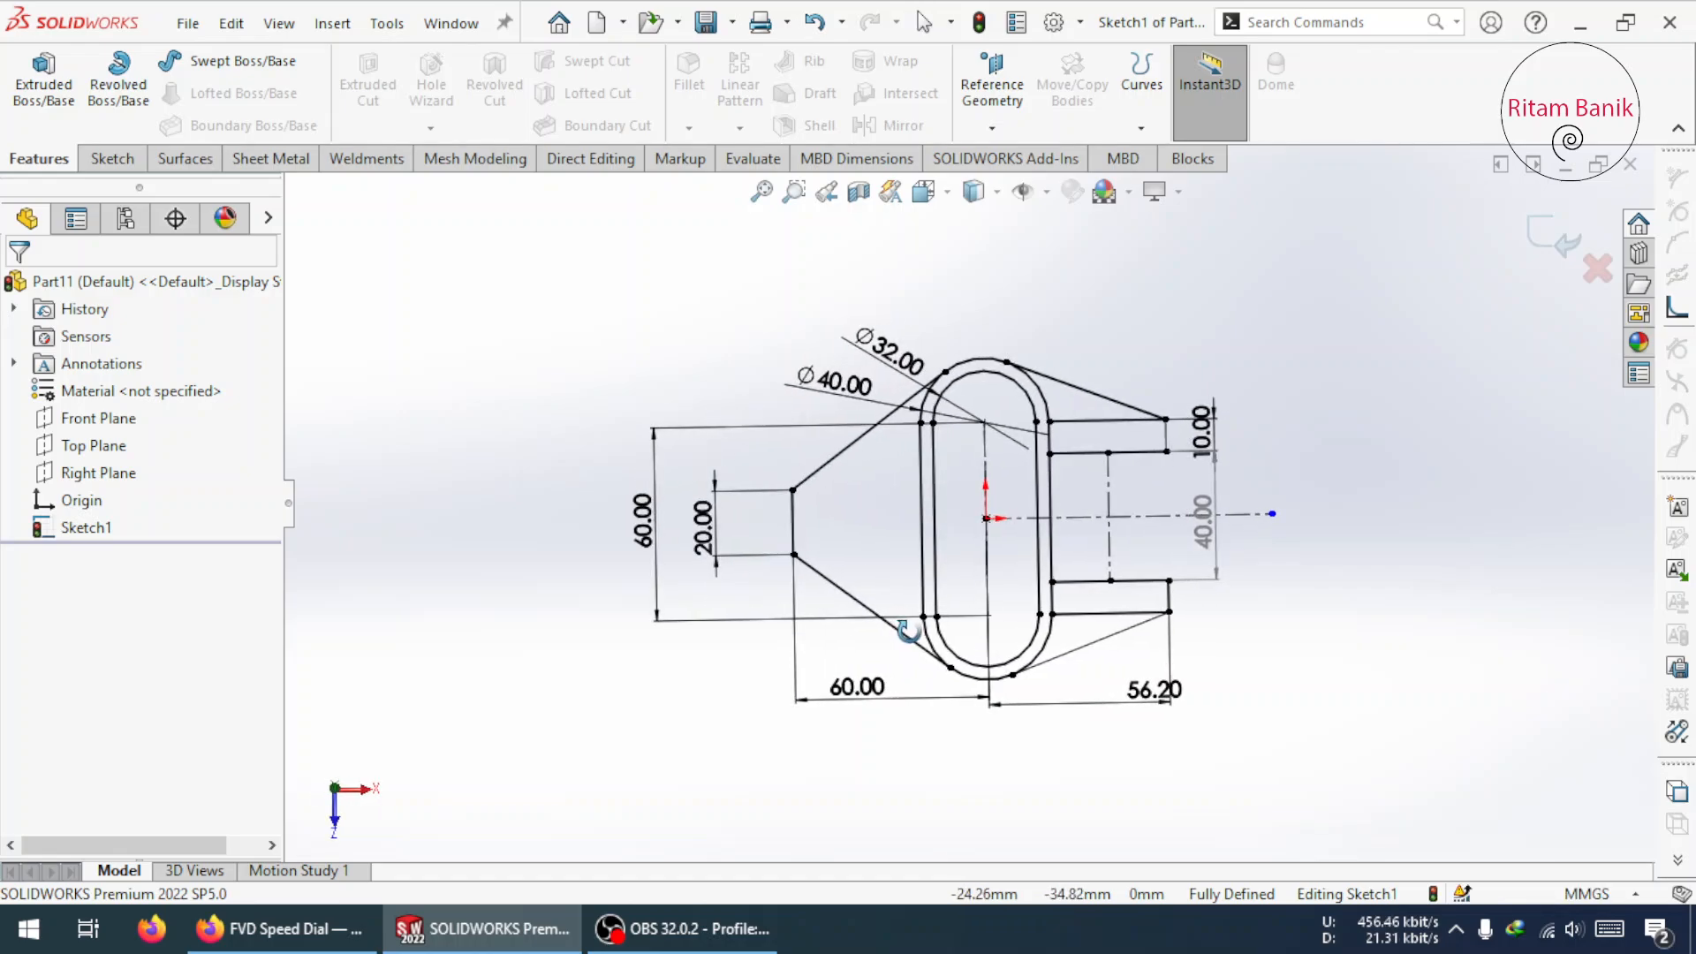
{"action": "left_click", "coordinate": [113, 158]}
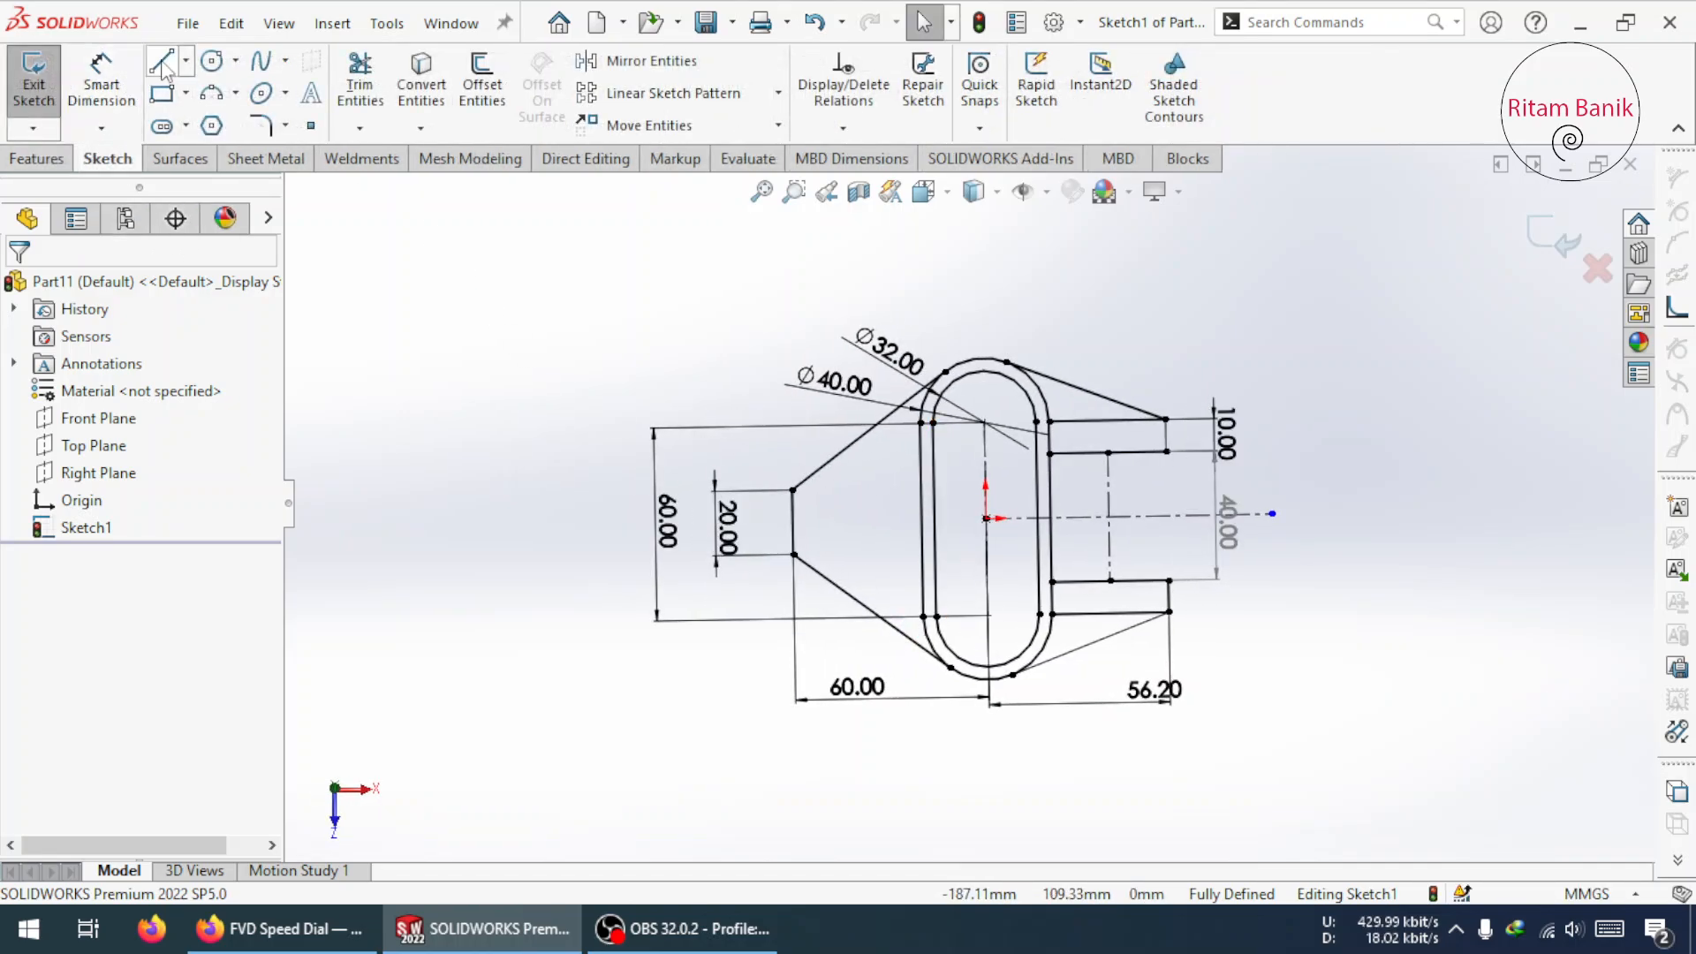
{"action": "left_click", "coordinate": [160, 61]}
{"action": "left_click", "coordinate": [793, 490]}
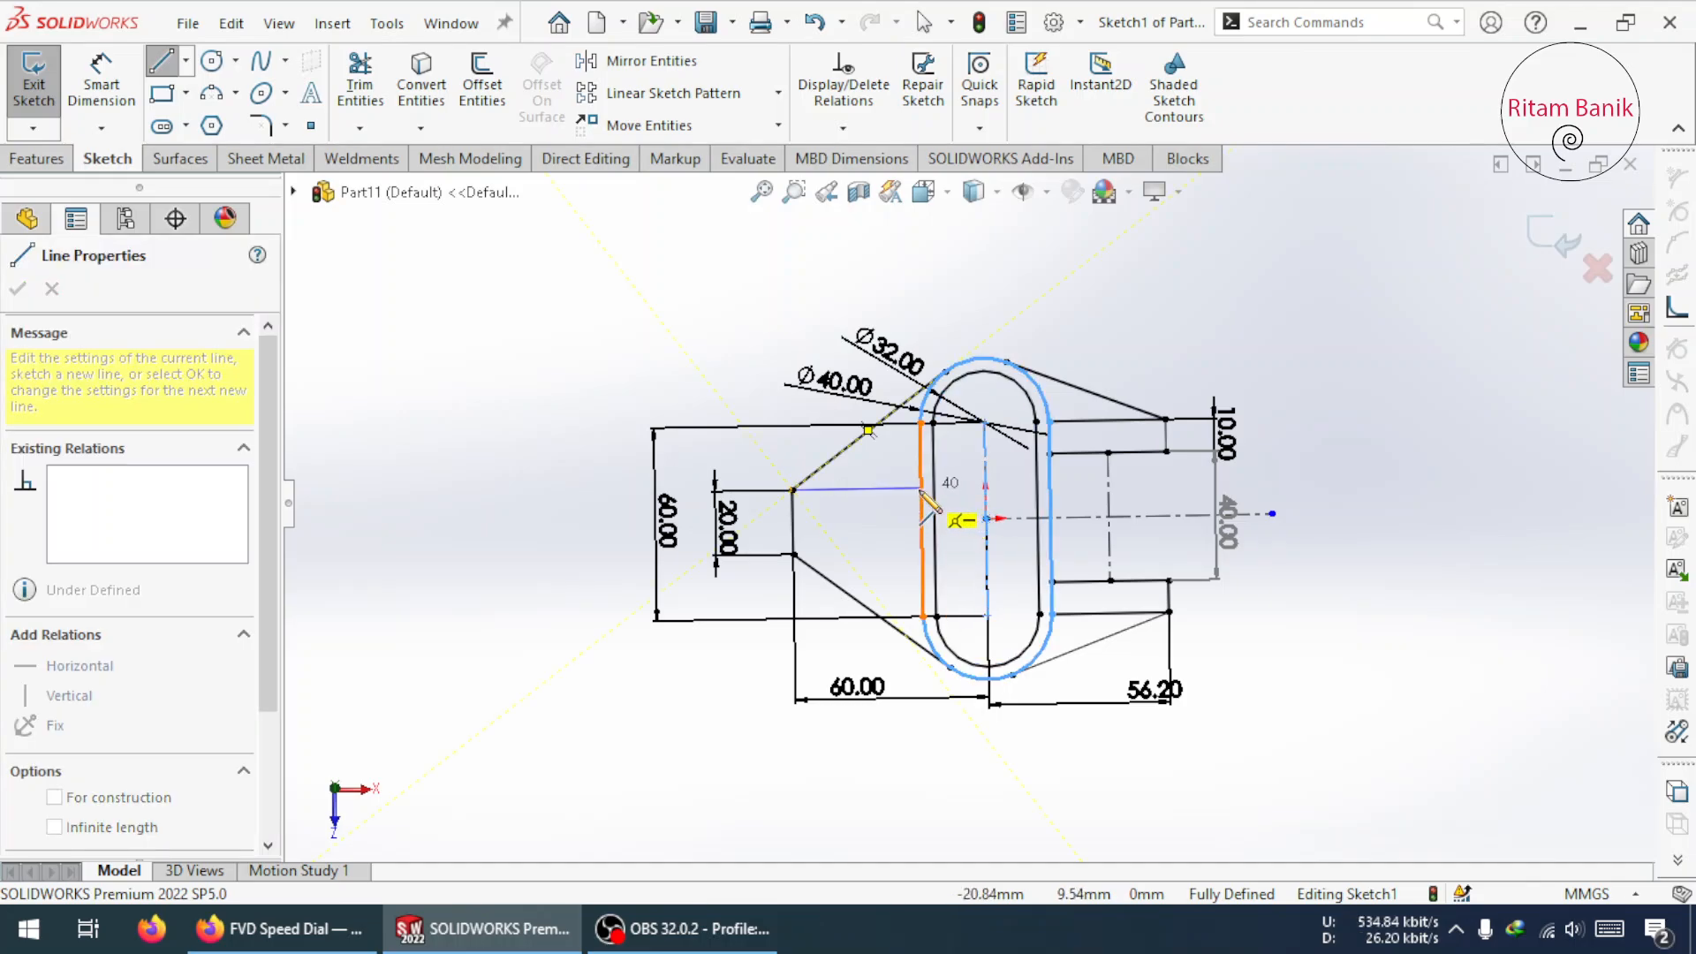
{"action": "left_click", "coordinate": [922, 486]}
{"action": "key", "text": "Escape"}
{"action": "key", "text": "l"}
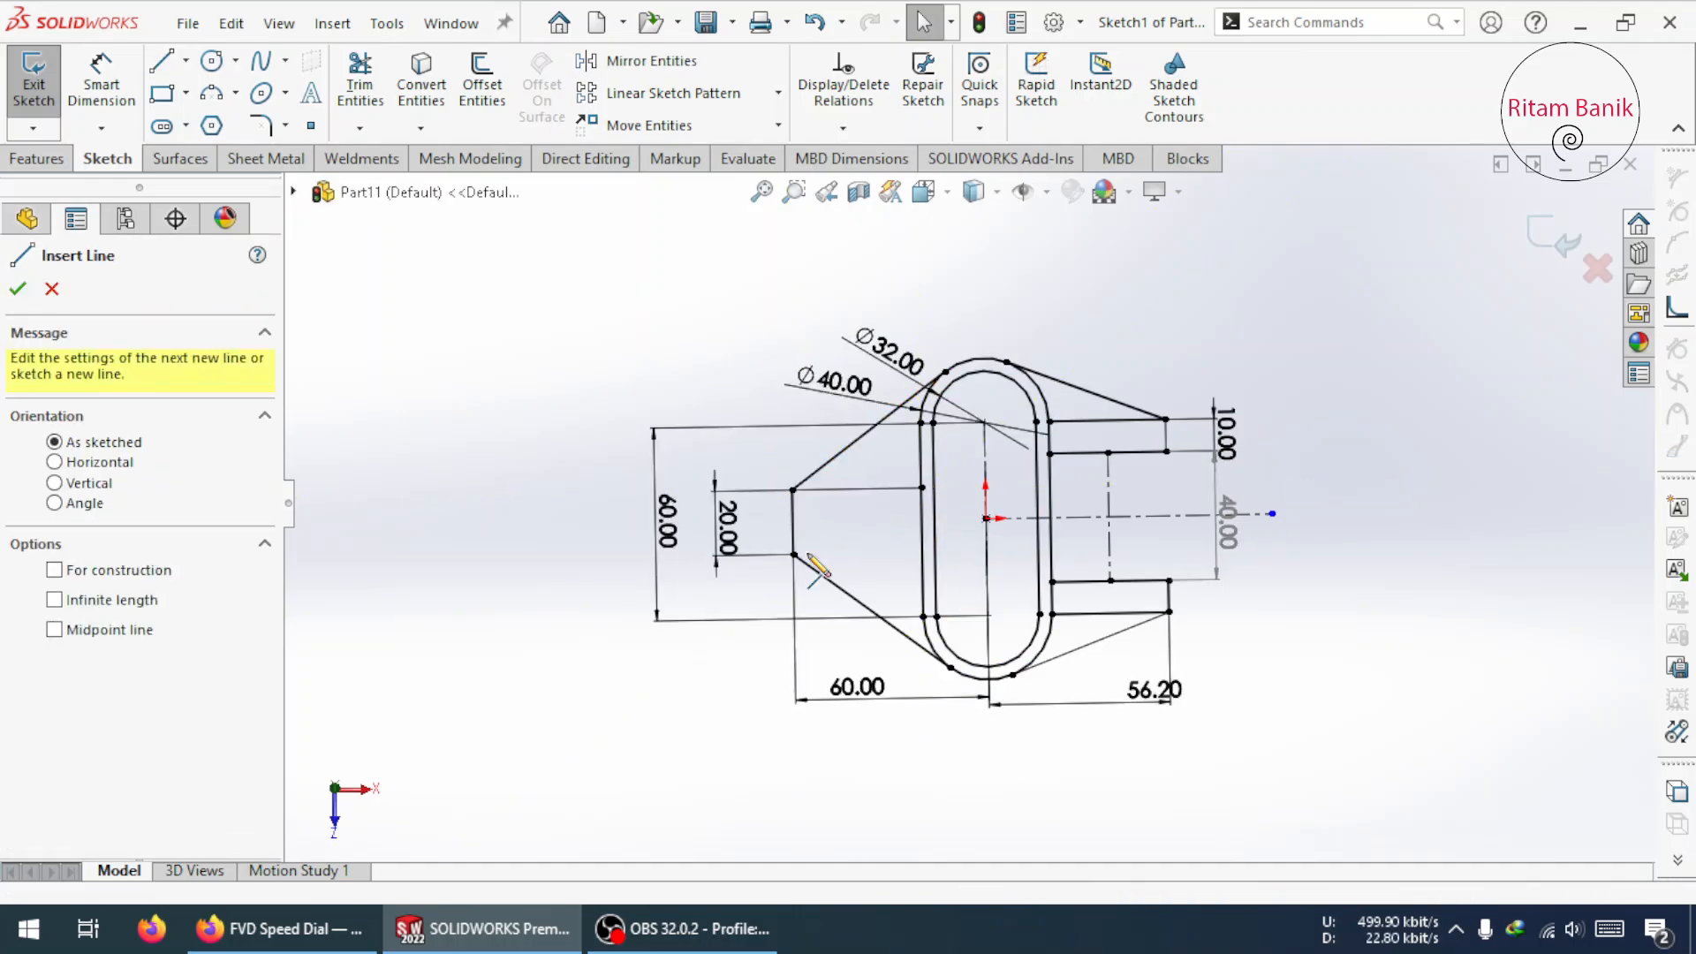
{"action": "left_click", "coordinate": [793, 554]}
{"action": "left_click", "coordinate": [923, 552]}
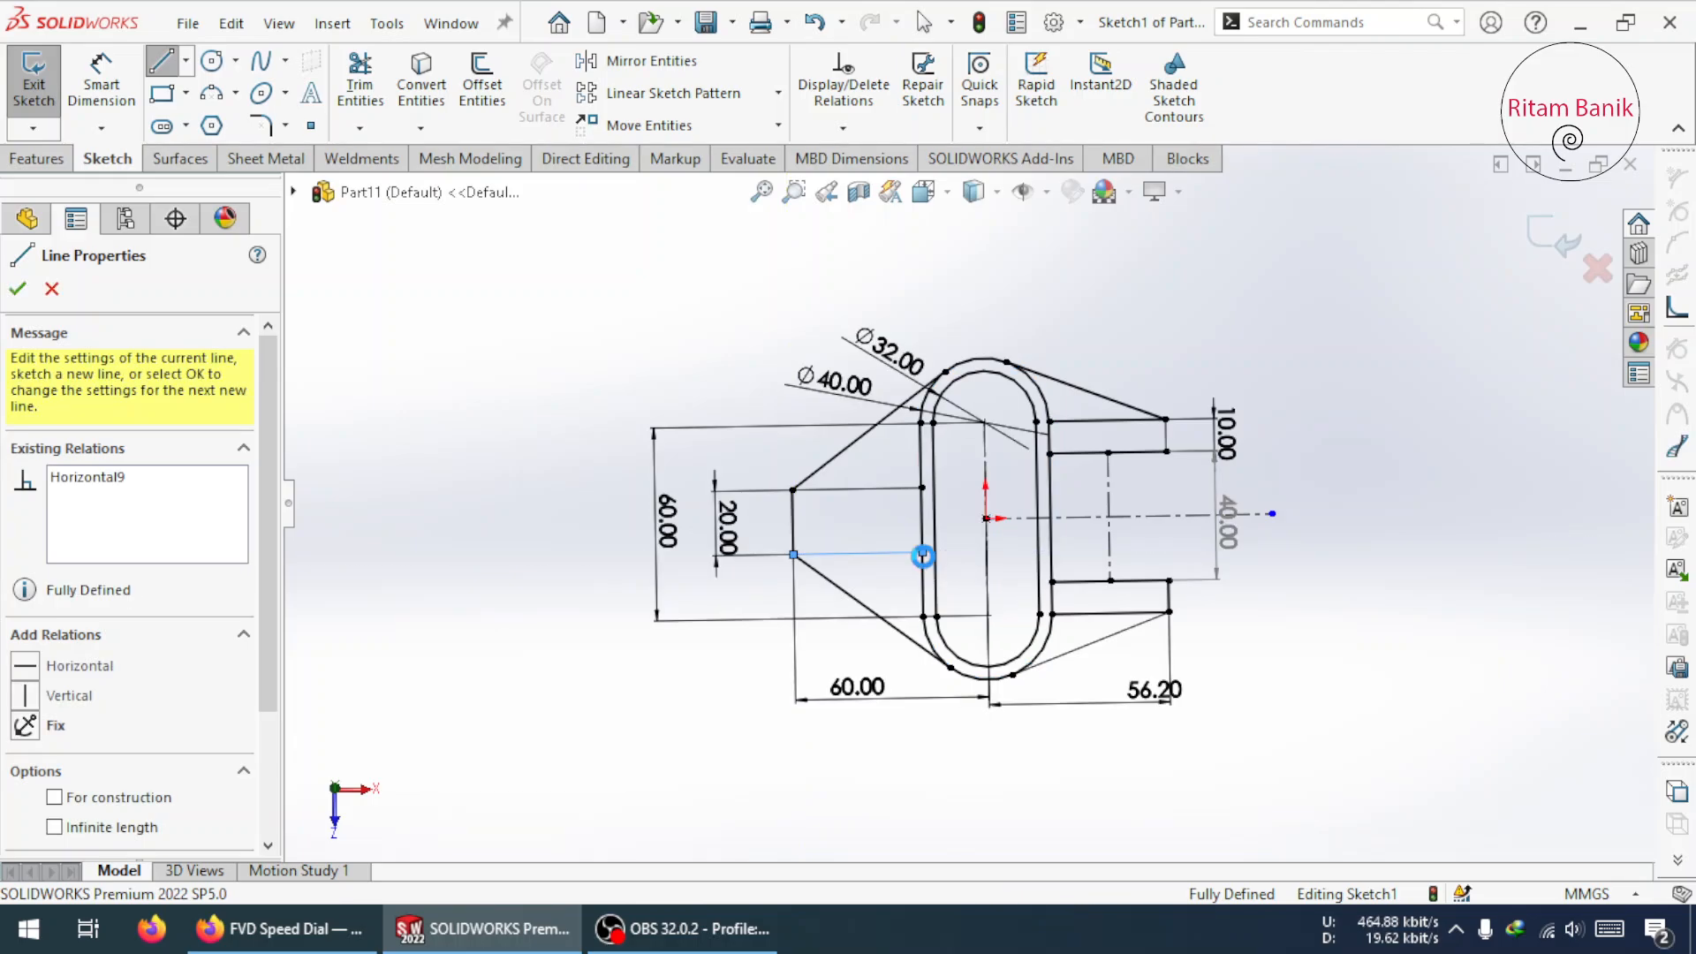
{"action": "key", "text": "Escape"}
- Start an Extruded Boss/Base with the left rectangle, the ring between the slots and both right-hand rectangular arms as selected contours
{"action": "left_click", "coordinate": [37, 158]}
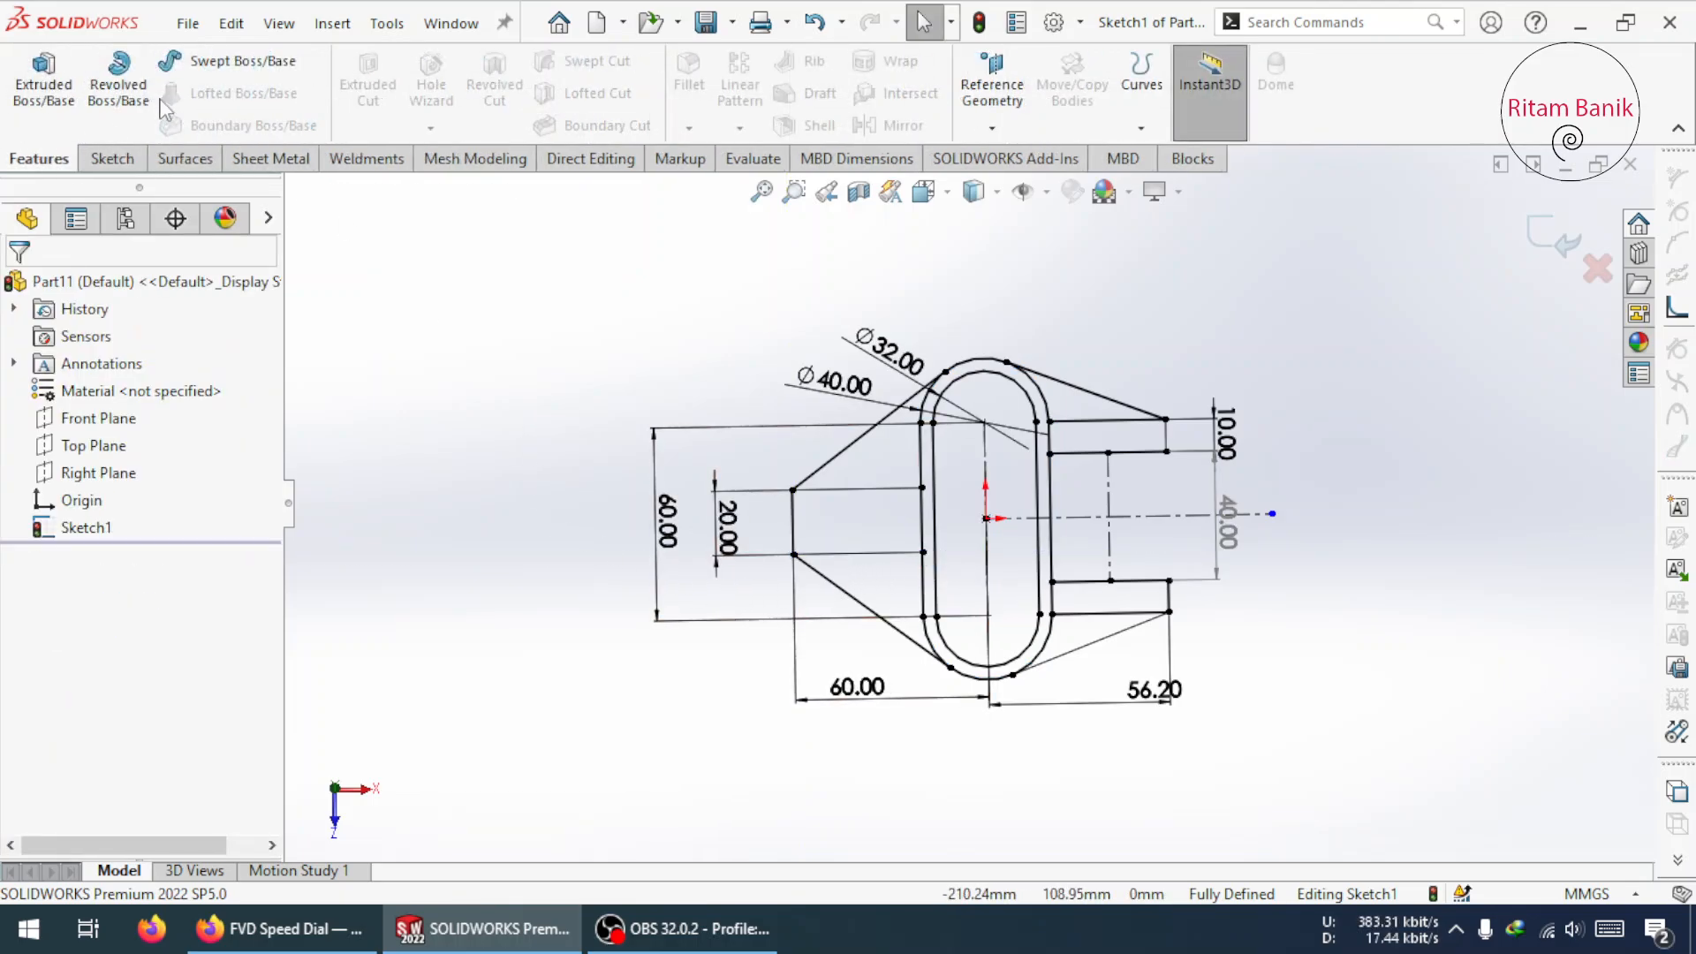
{"action": "left_click", "coordinate": [44, 75]}
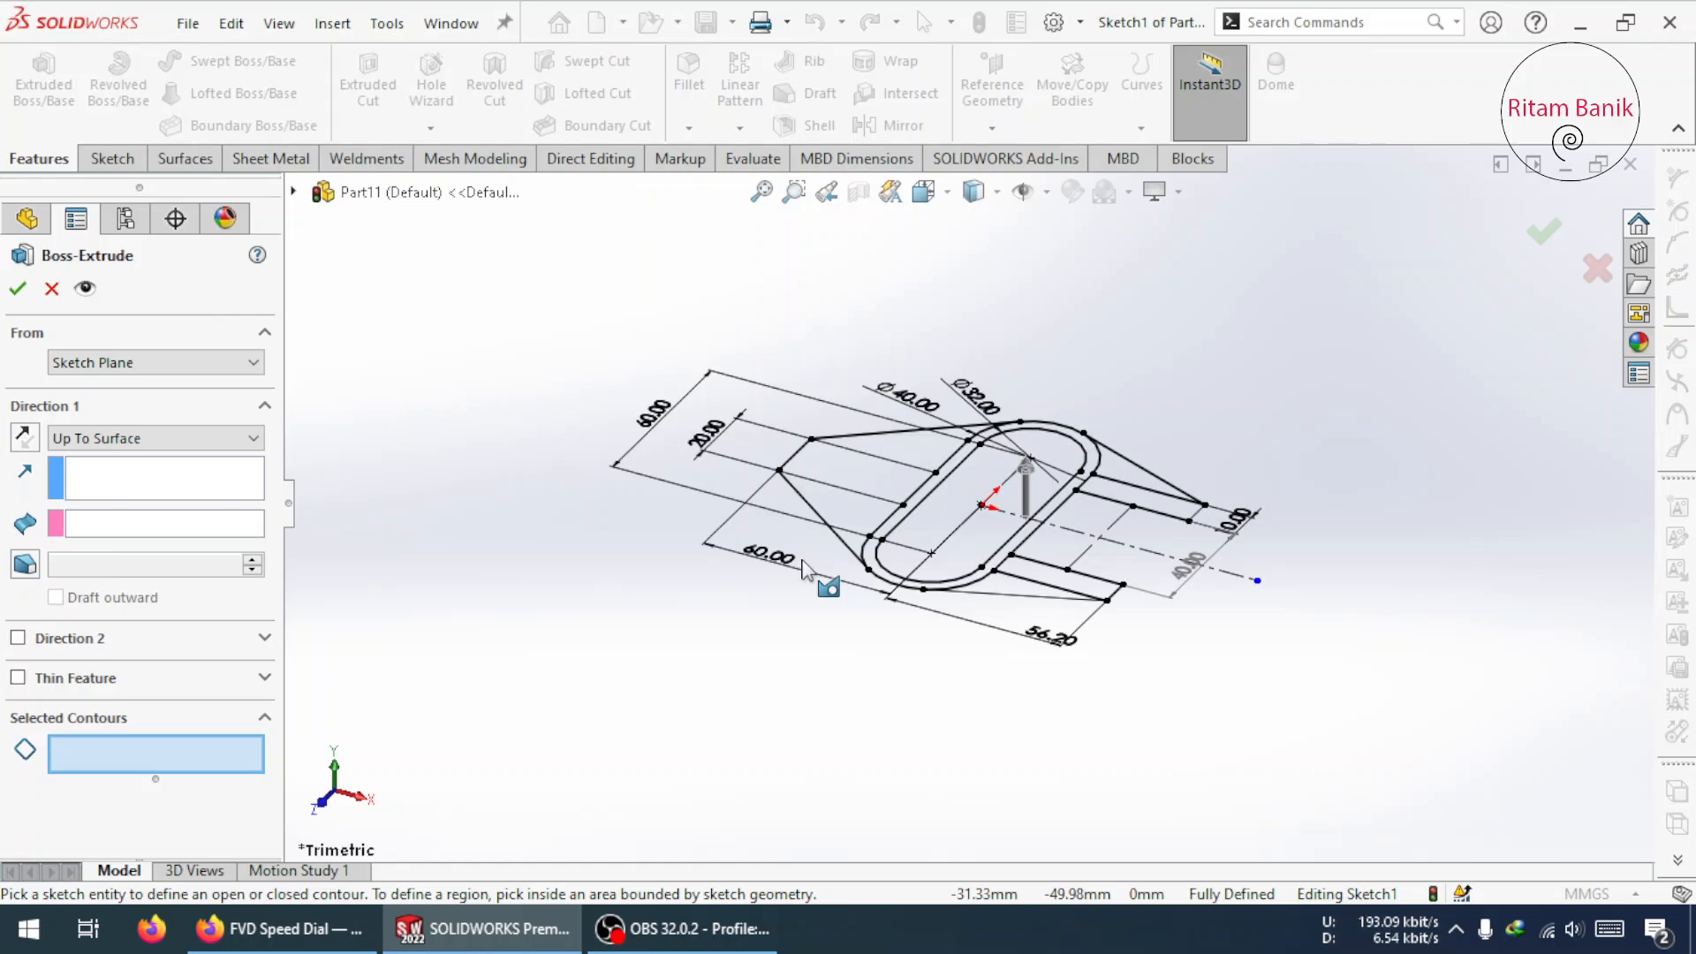
{"action": "left_click", "coordinate": [873, 474]}
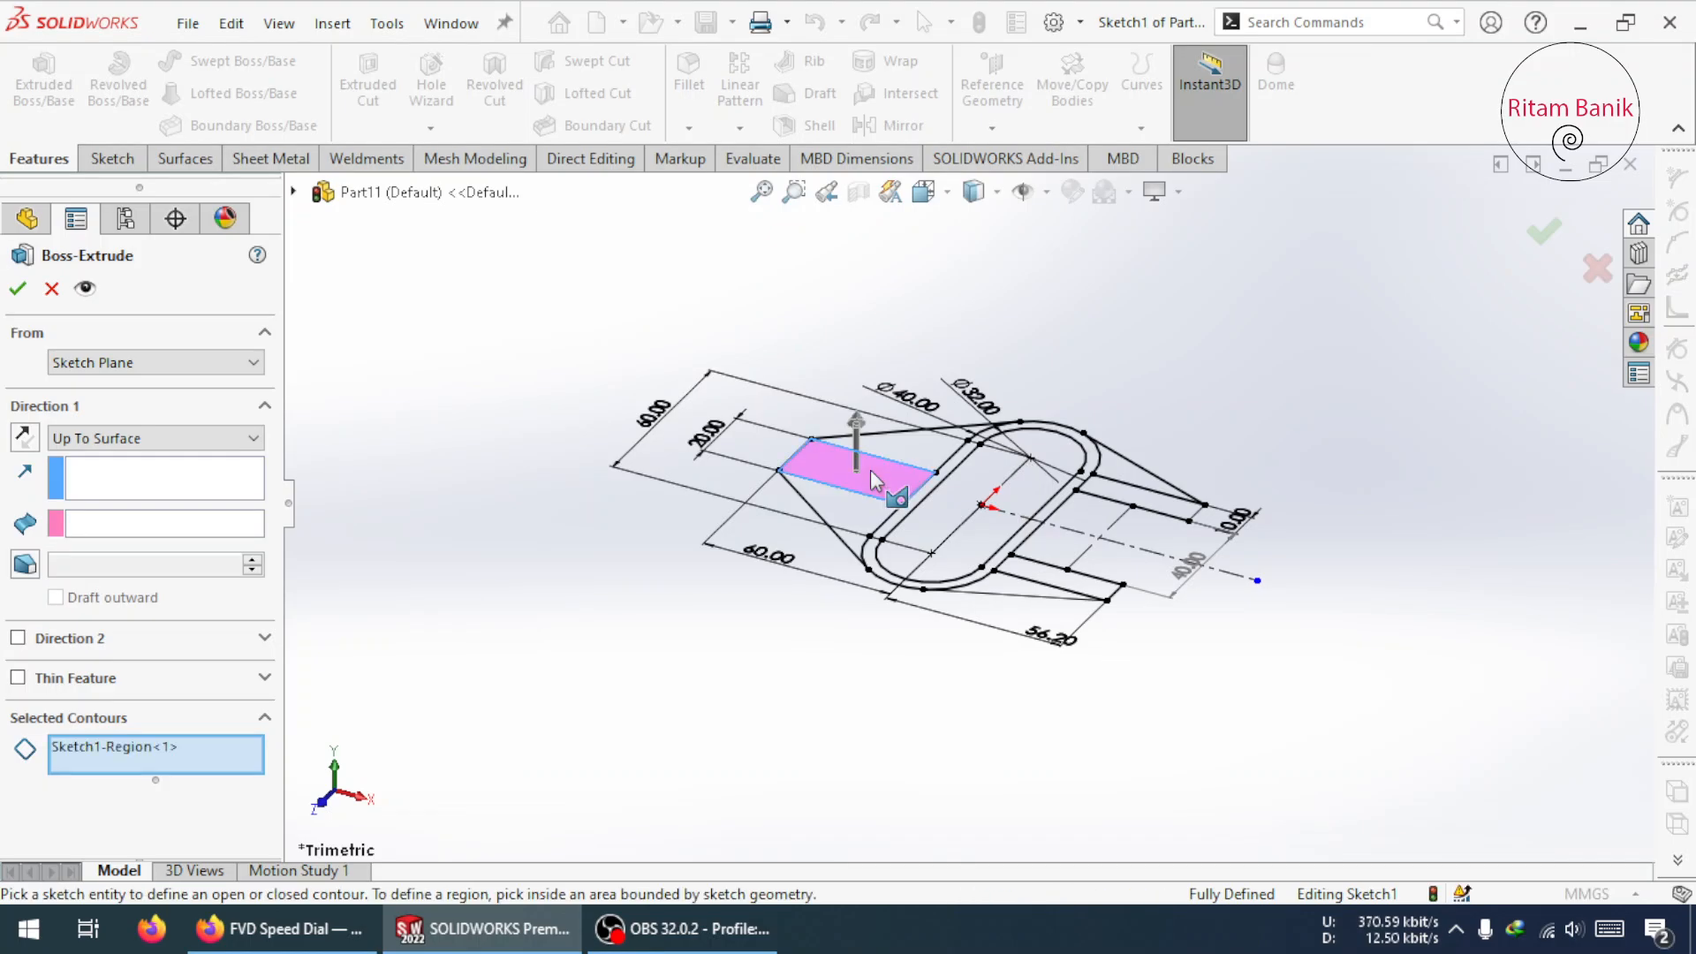
{"action": "scroll", "coordinate": [945, 499], "scroll_direction": "down", "scroll_amount": 5}
{"action": "left_click", "coordinate": [961, 481]}
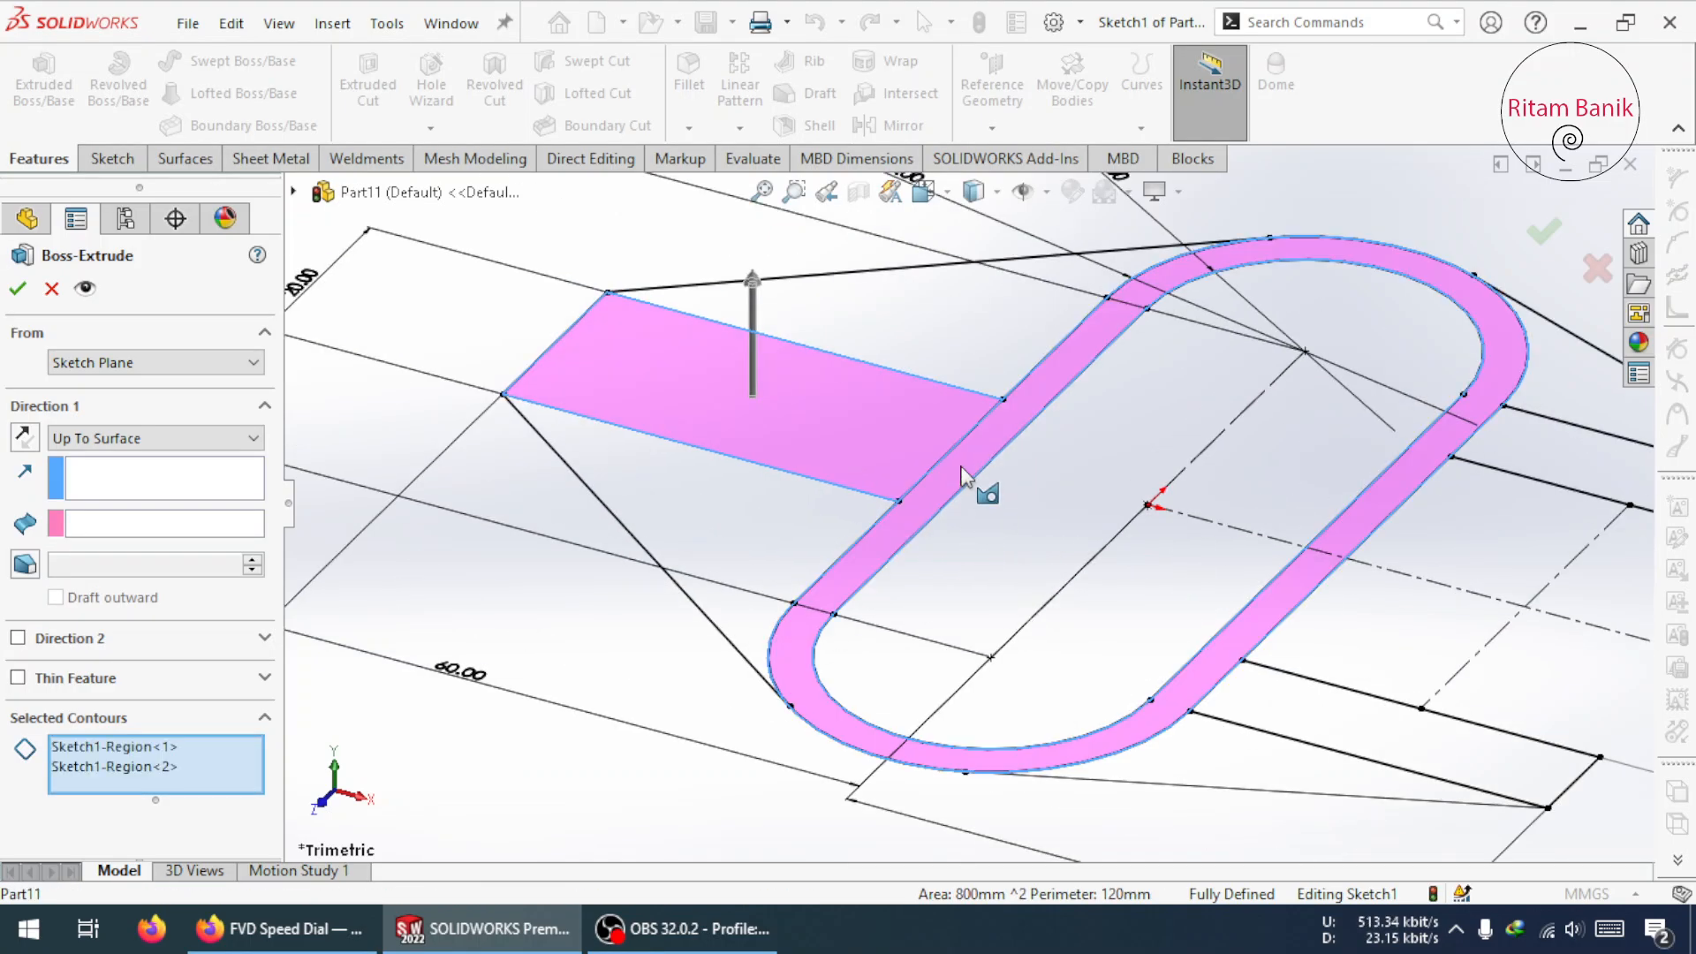
{"action": "scroll", "coordinate": [1148, 574], "scroll_direction": "up", "scroll_amount": 3}
{"action": "scroll", "coordinate": [1159, 566], "scroll_direction": "down", "scroll_amount": 4}
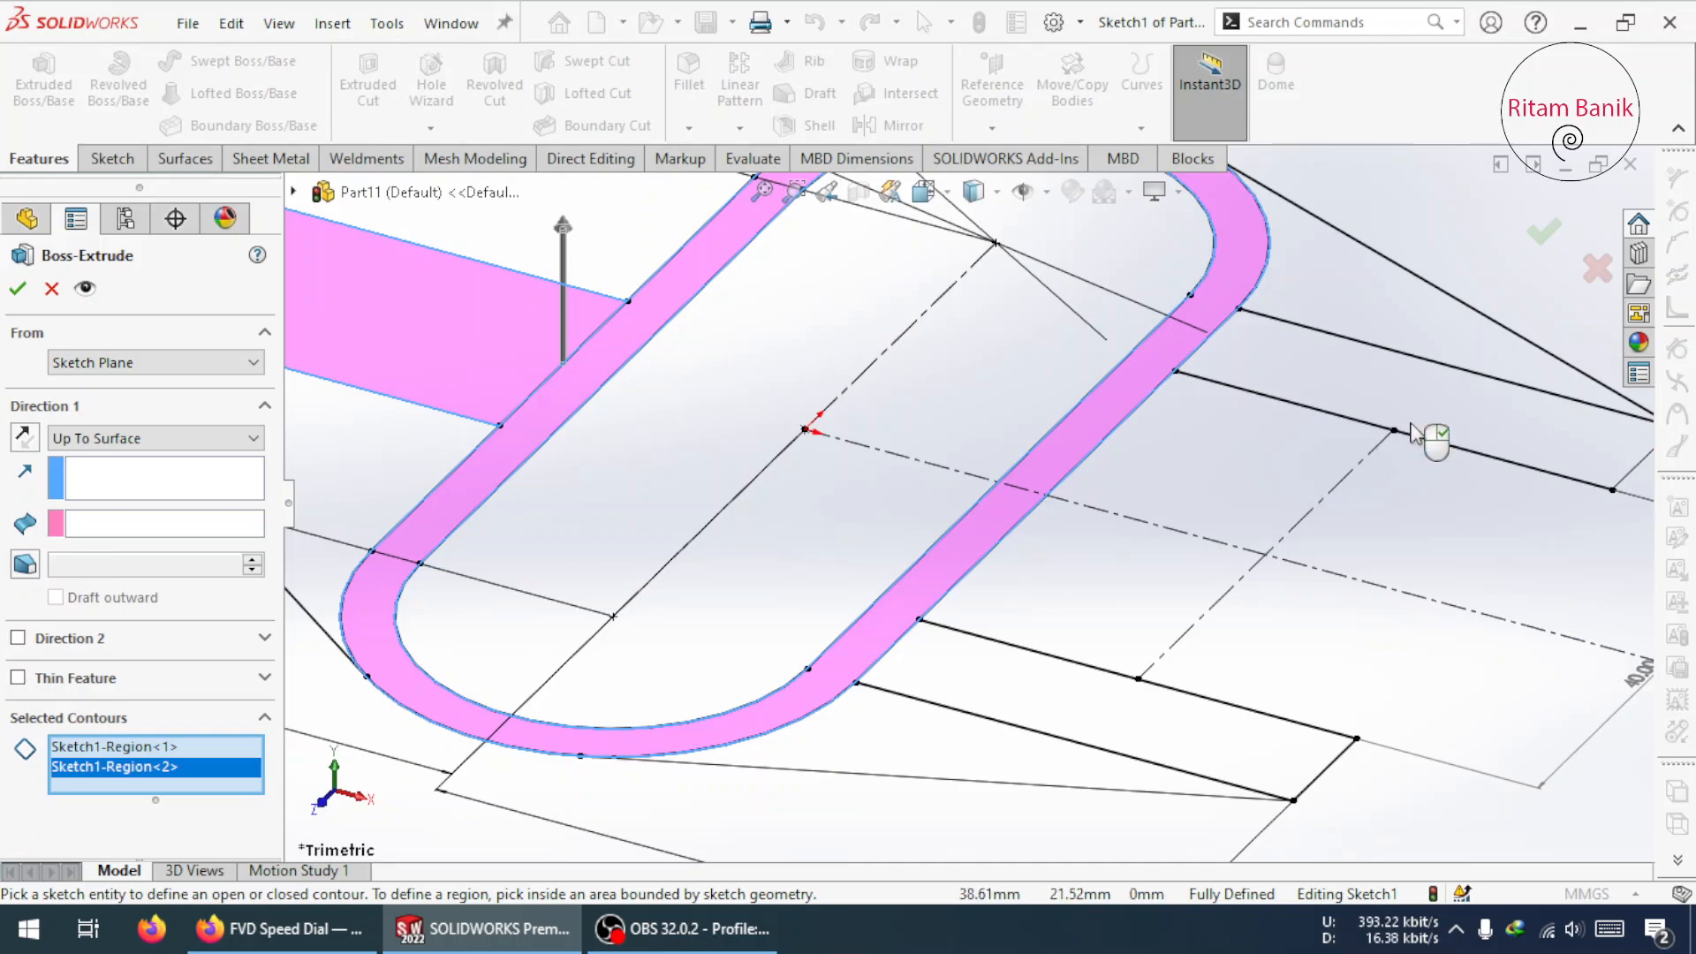
{"action": "left_click", "coordinate": [1458, 429]}
{"action": "left_click", "coordinate": [1175, 731]}
{"action": "scroll", "coordinate": [1179, 742], "scroll_direction": "up", "scroll_amount": 3}
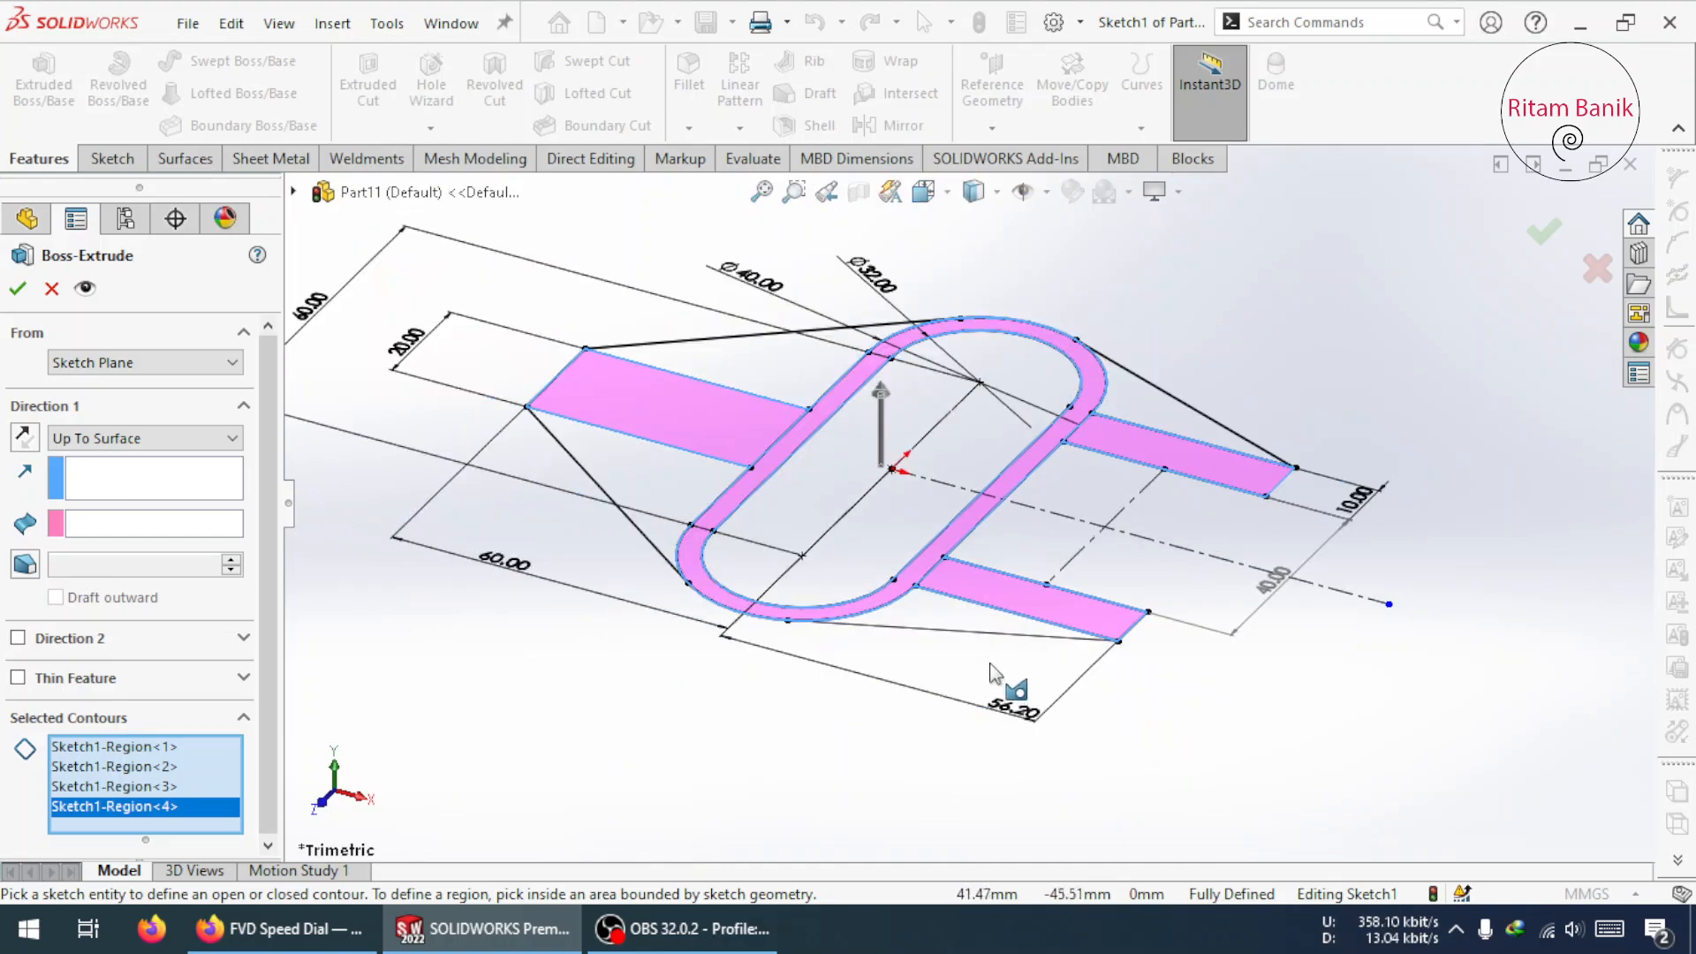
- Extrude the selected contours with a Mid Plane end condition to a depth of 20 mm
{"action": "mouse_move", "coordinate": [1014, 681]}
{"action": "middle_mouse_down"}
{"action": "mouse_move", "coordinate": [1052, 530]}
{"action": "mouse_move", "coordinate": [1025, 557]}
{"action": "middle_mouse_up"}
{"action": "left_click", "coordinate": [124, 439]}
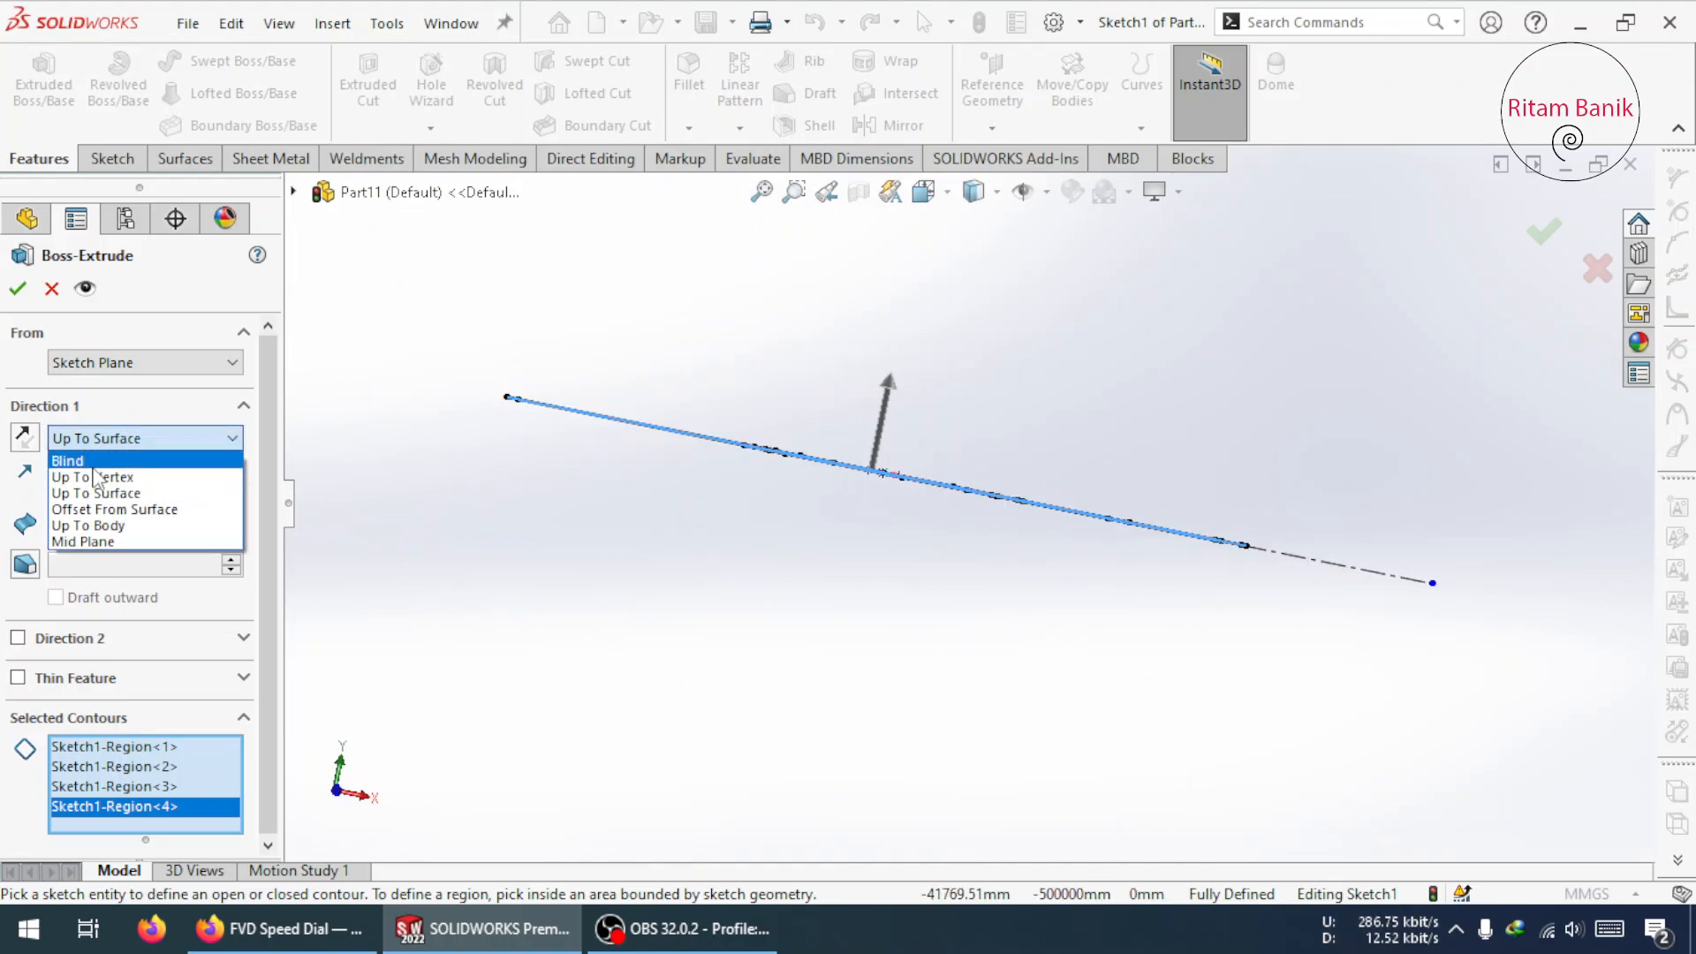
{"action": "left_click", "coordinate": [124, 541]}
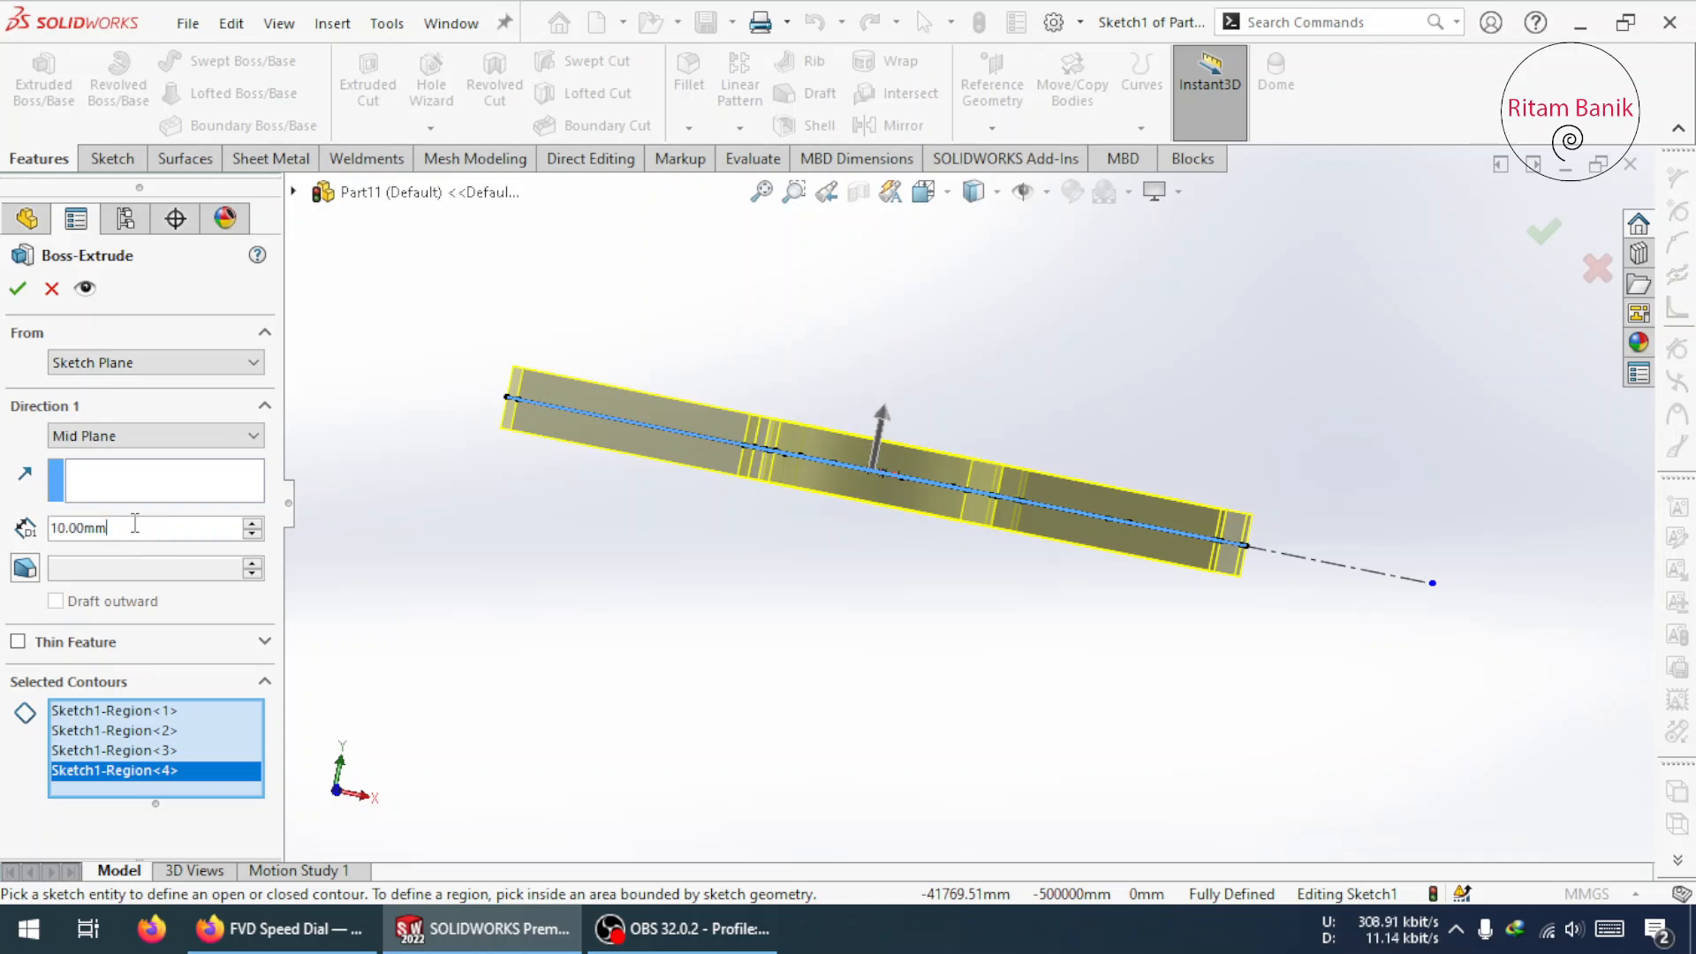
{"action": "type", "text": "20"}
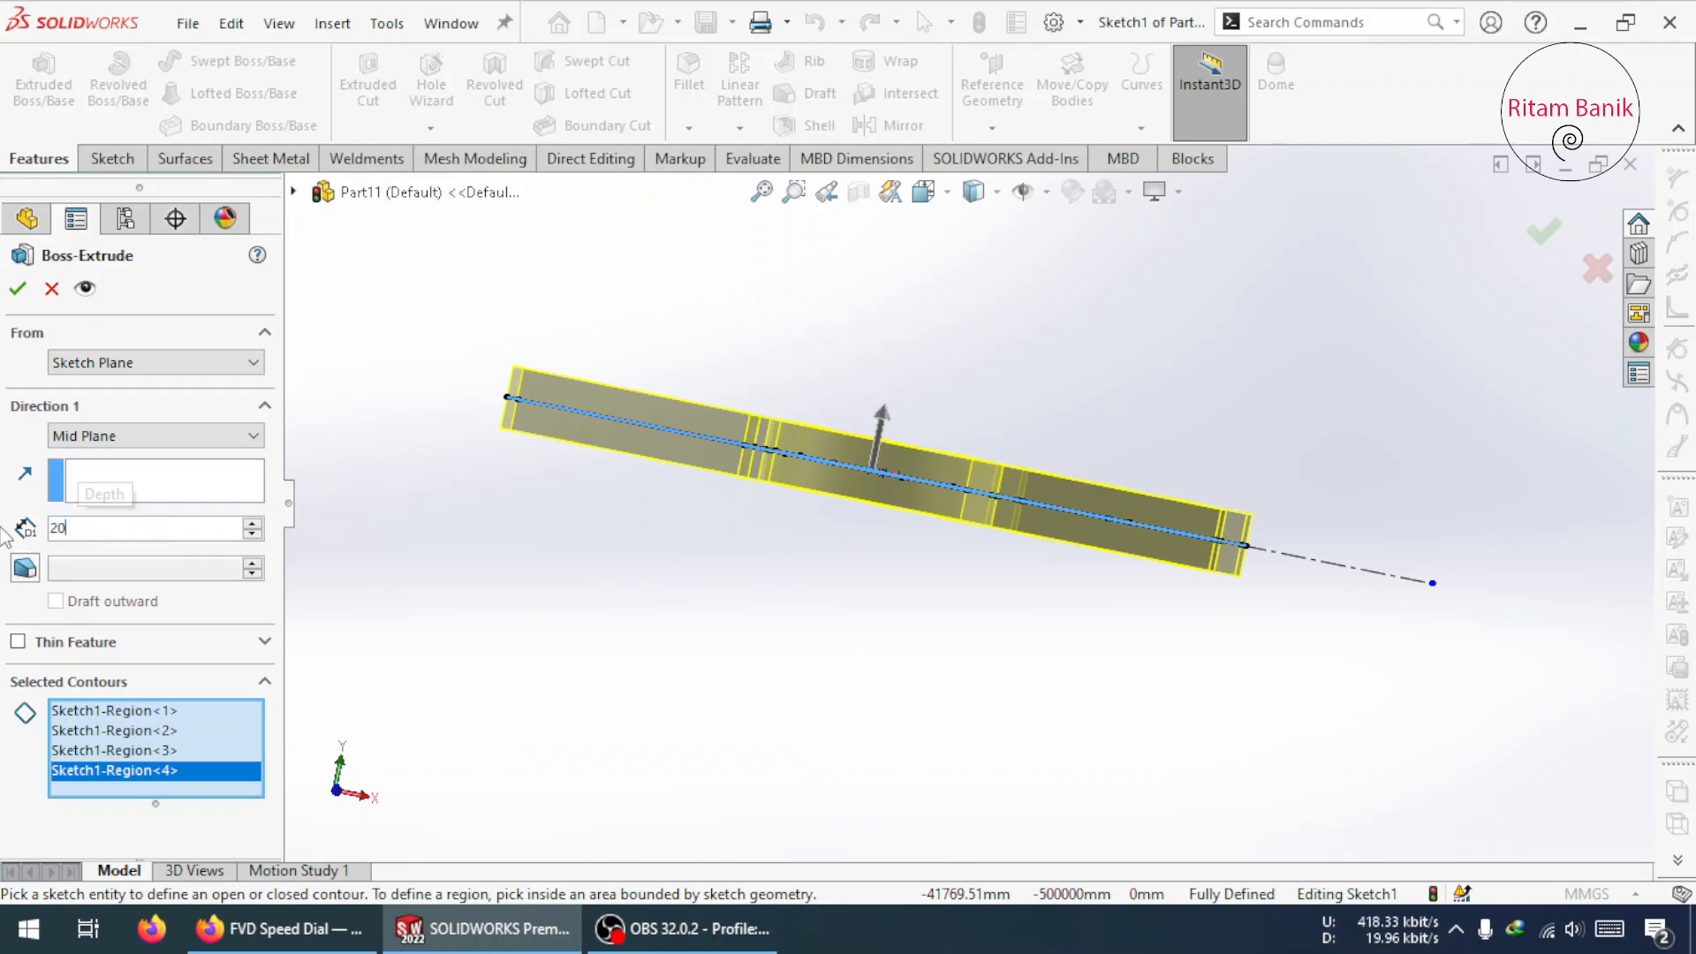
{"action": "key", "text": "Return"}
{"action": "middle_click_drag", "start_coordinate": [506, 512], "coordinate": [696, 555]}
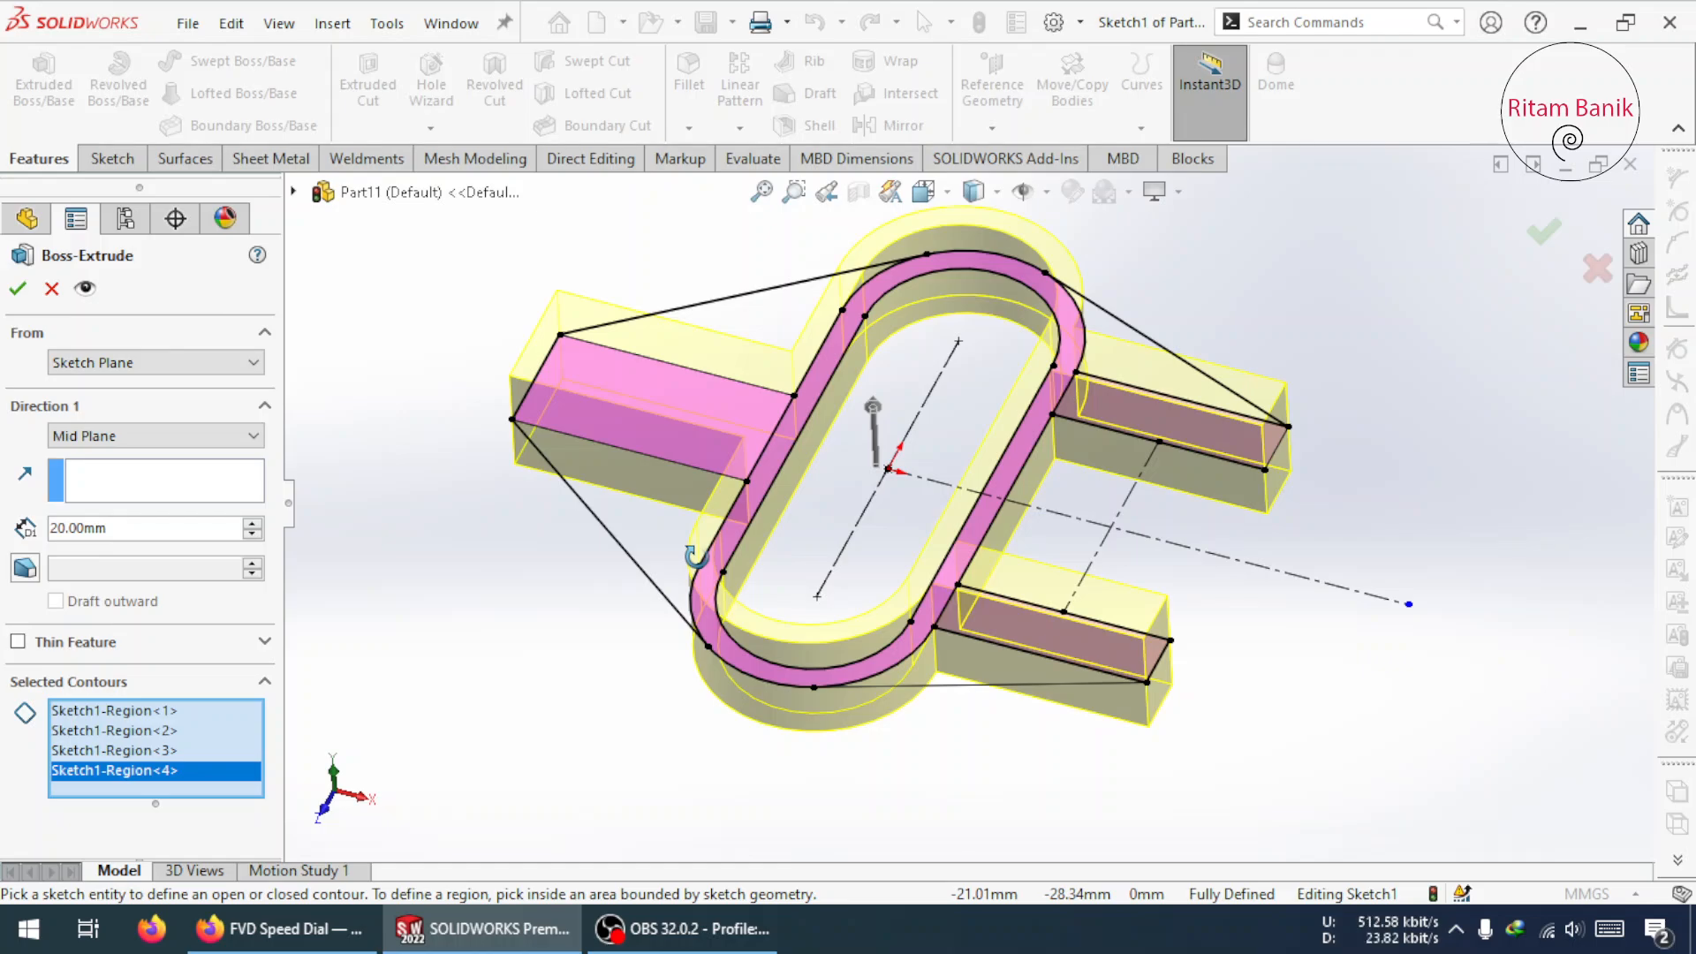
{"action": "left_click", "coordinate": [18, 288]}
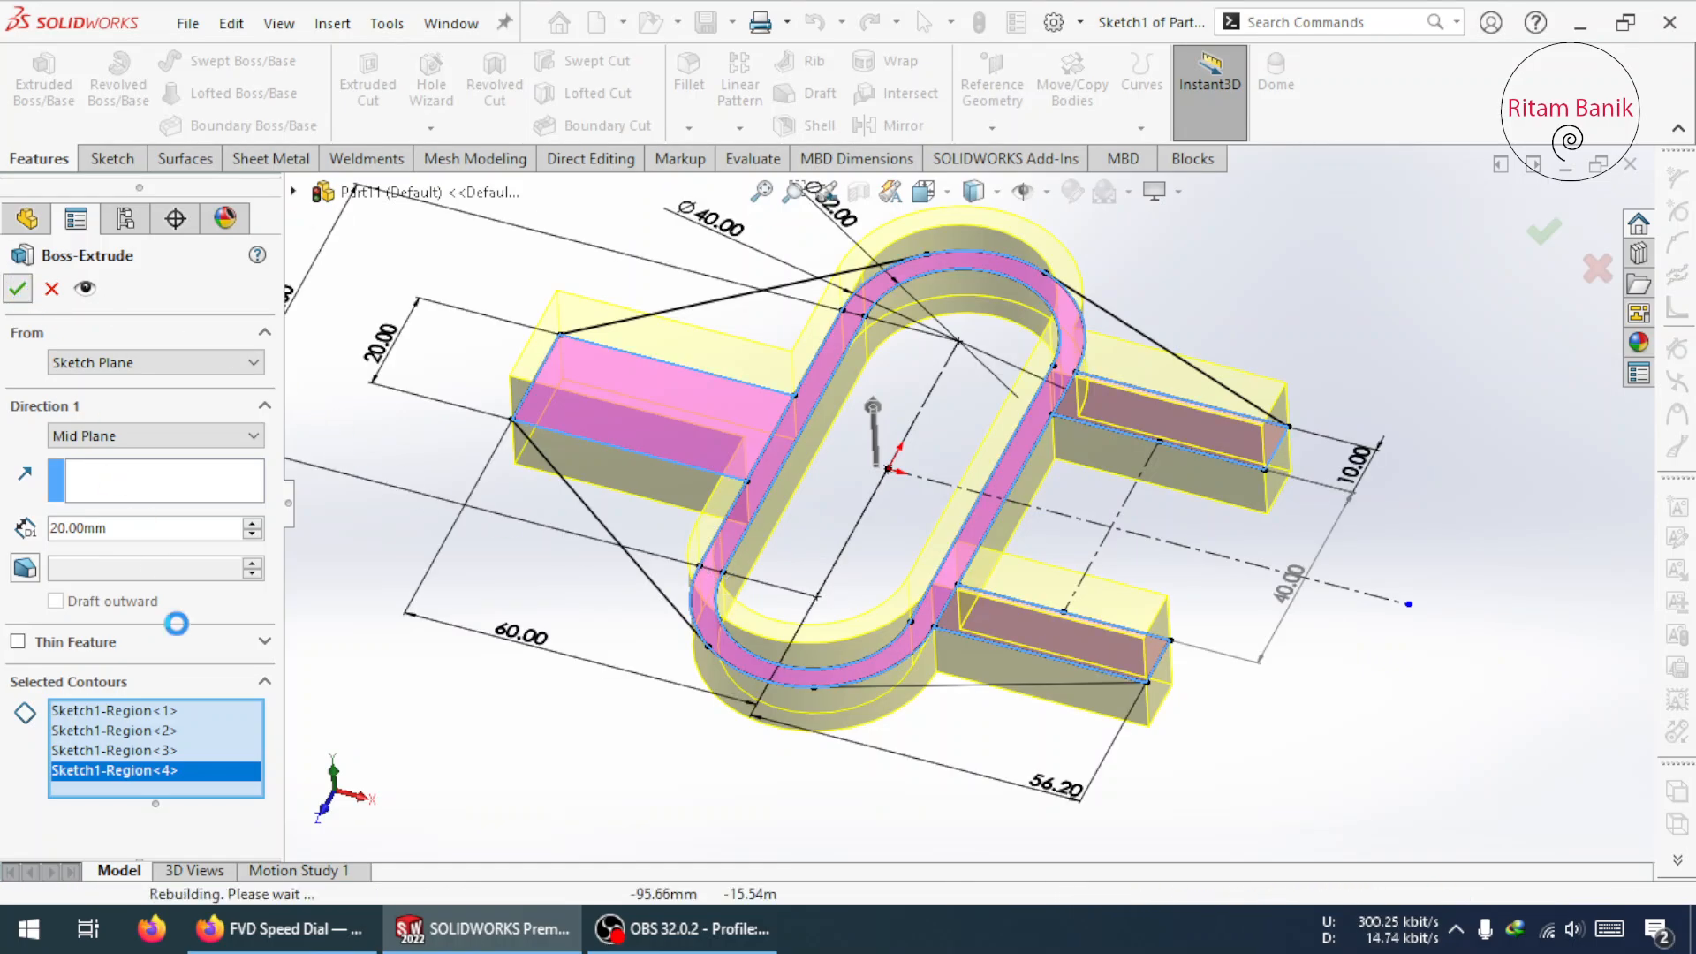
{"action": "left_click", "coordinate": [375, 707]}
- Start another Extruded Boss/Base from Sketch1 with the four triangular side regions as selected contours
{"action": "left_click", "coordinate": [14, 554]}
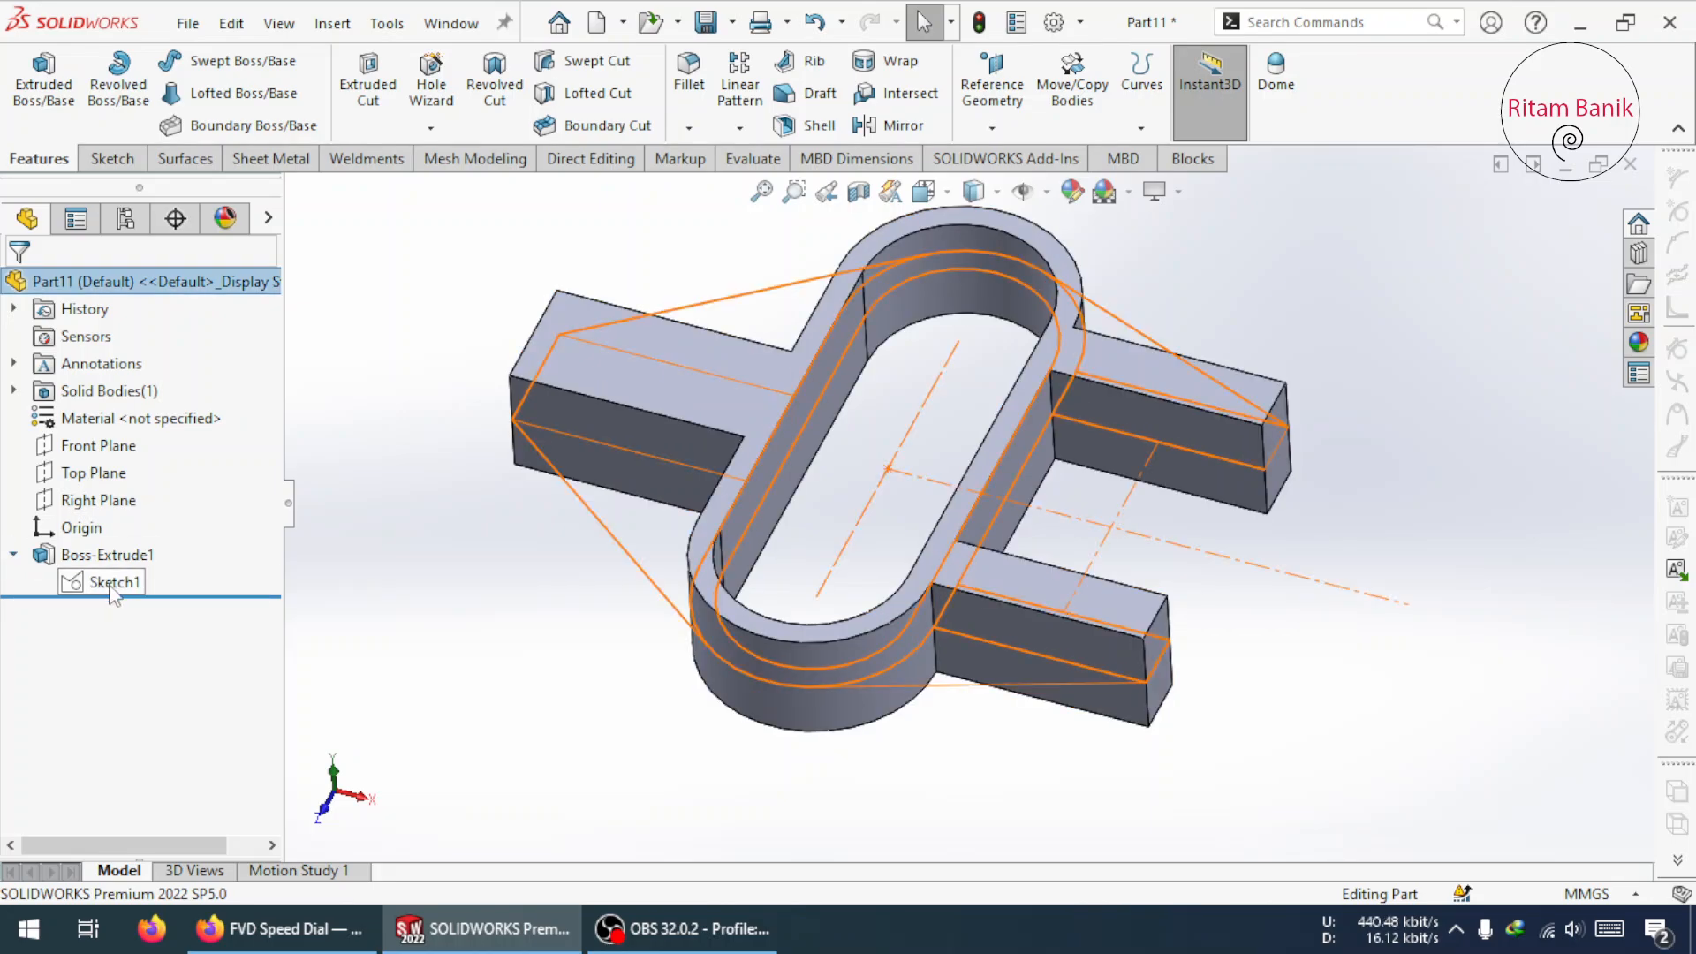
{"action": "left_click", "coordinate": [113, 583]}
{"action": "left_click", "coordinate": [43, 83]}
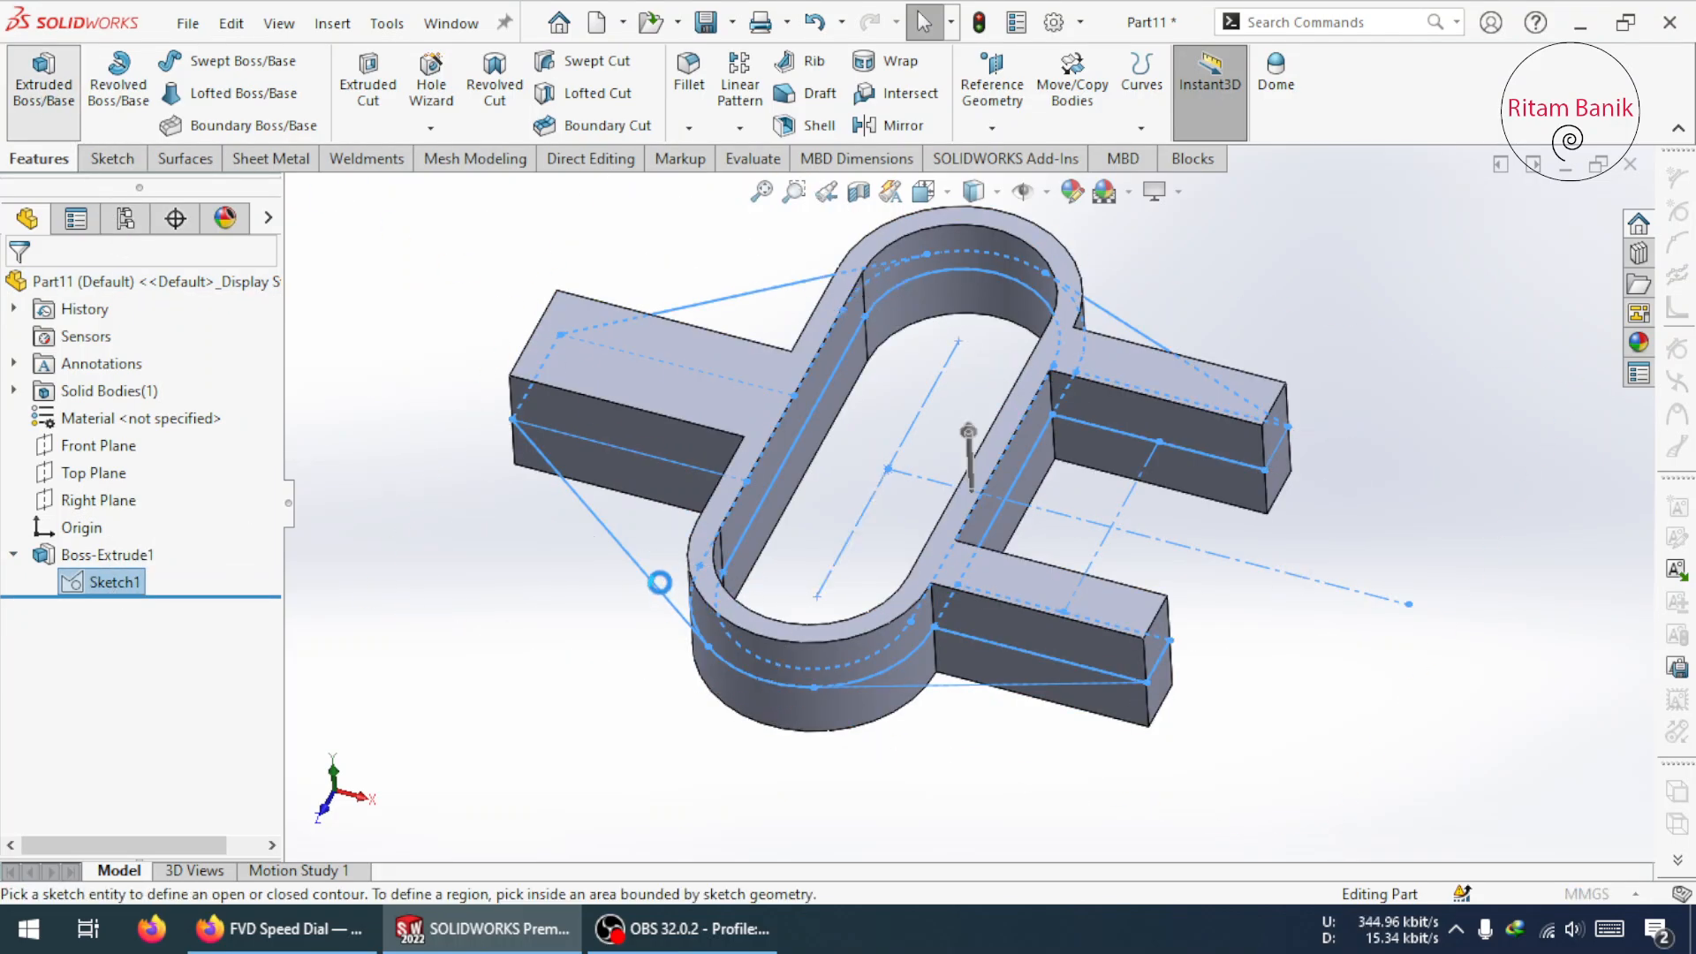
{"action": "left_click", "coordinate": [671, 525]}
{"action": "left_click", "coordinate": [791, 320]}
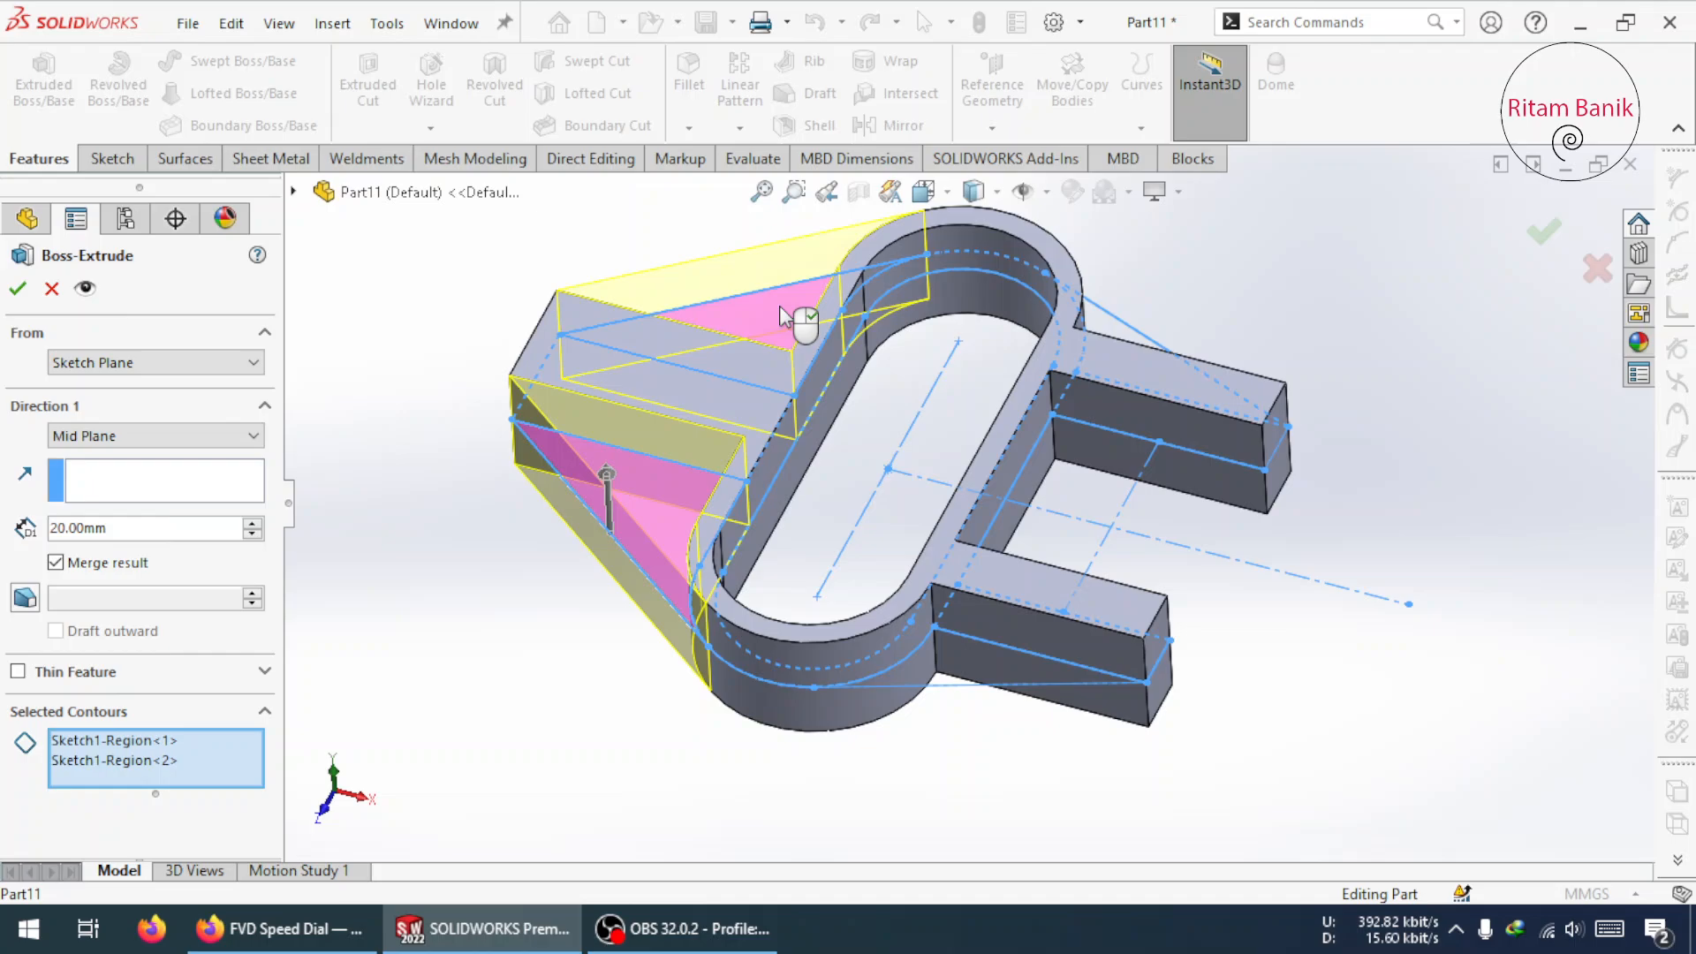
{"action": "left_click", "coordinate": [1104, 338]}
{"action": "left_click", "coordinate": [972, 684]}
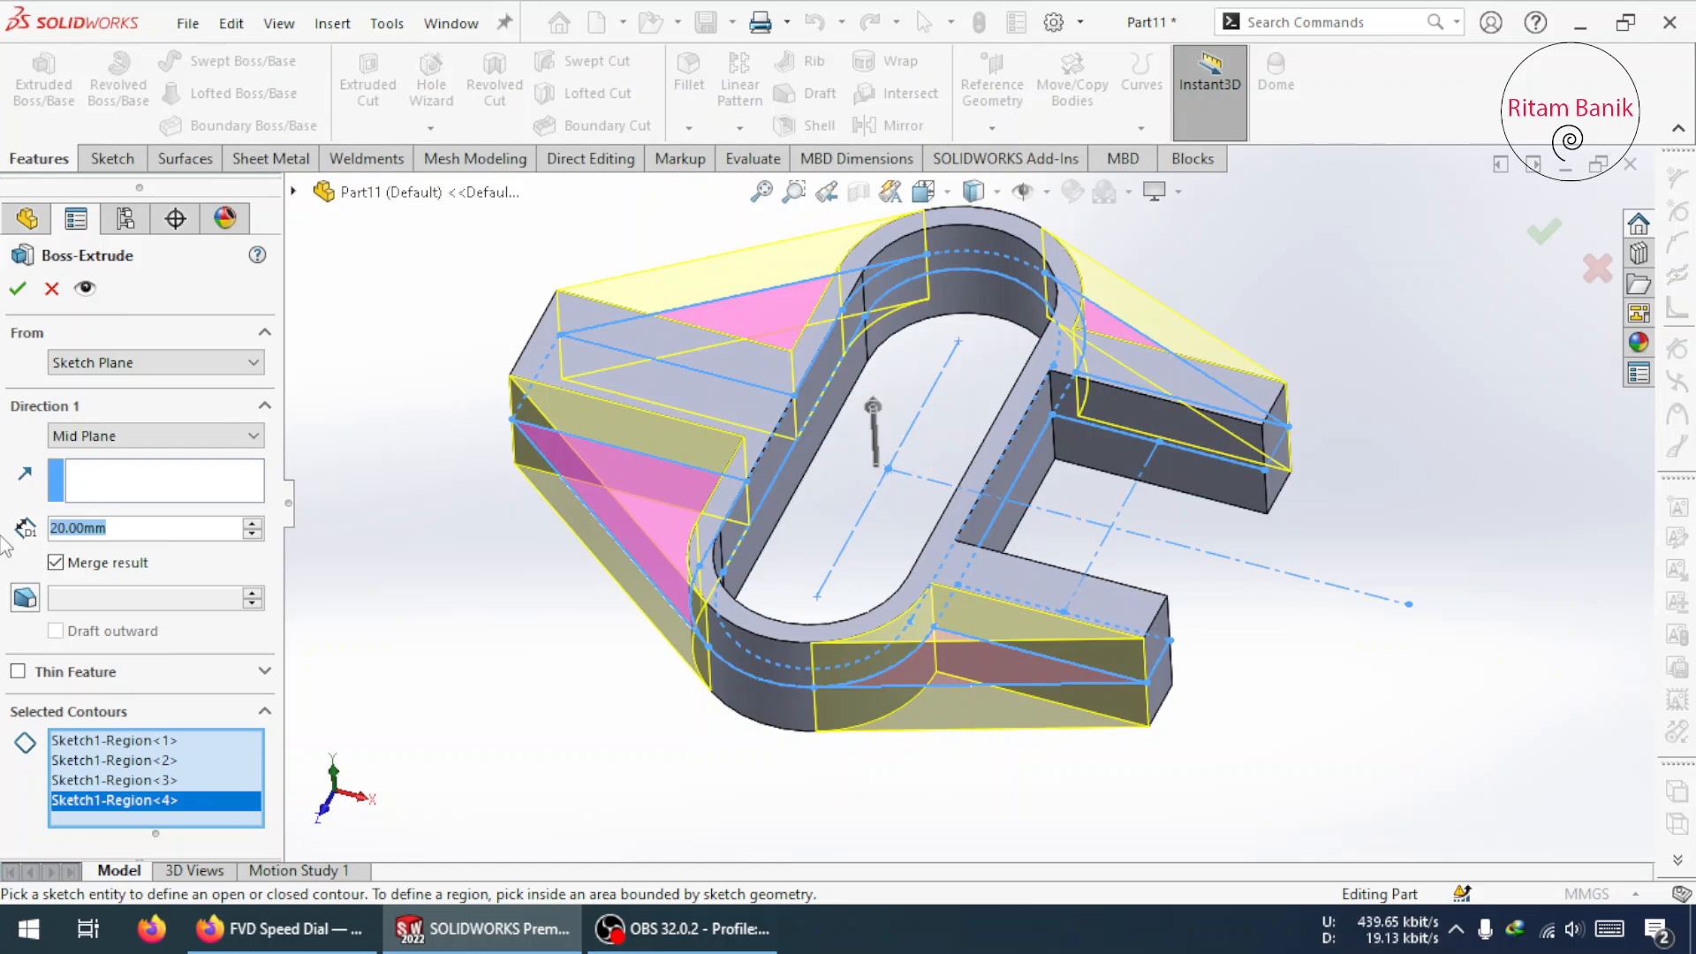
- Set the Mid Plane extrusion depth of the triangular regions to 10 mm and finish the feature
{"action": "type", "text": "1"}
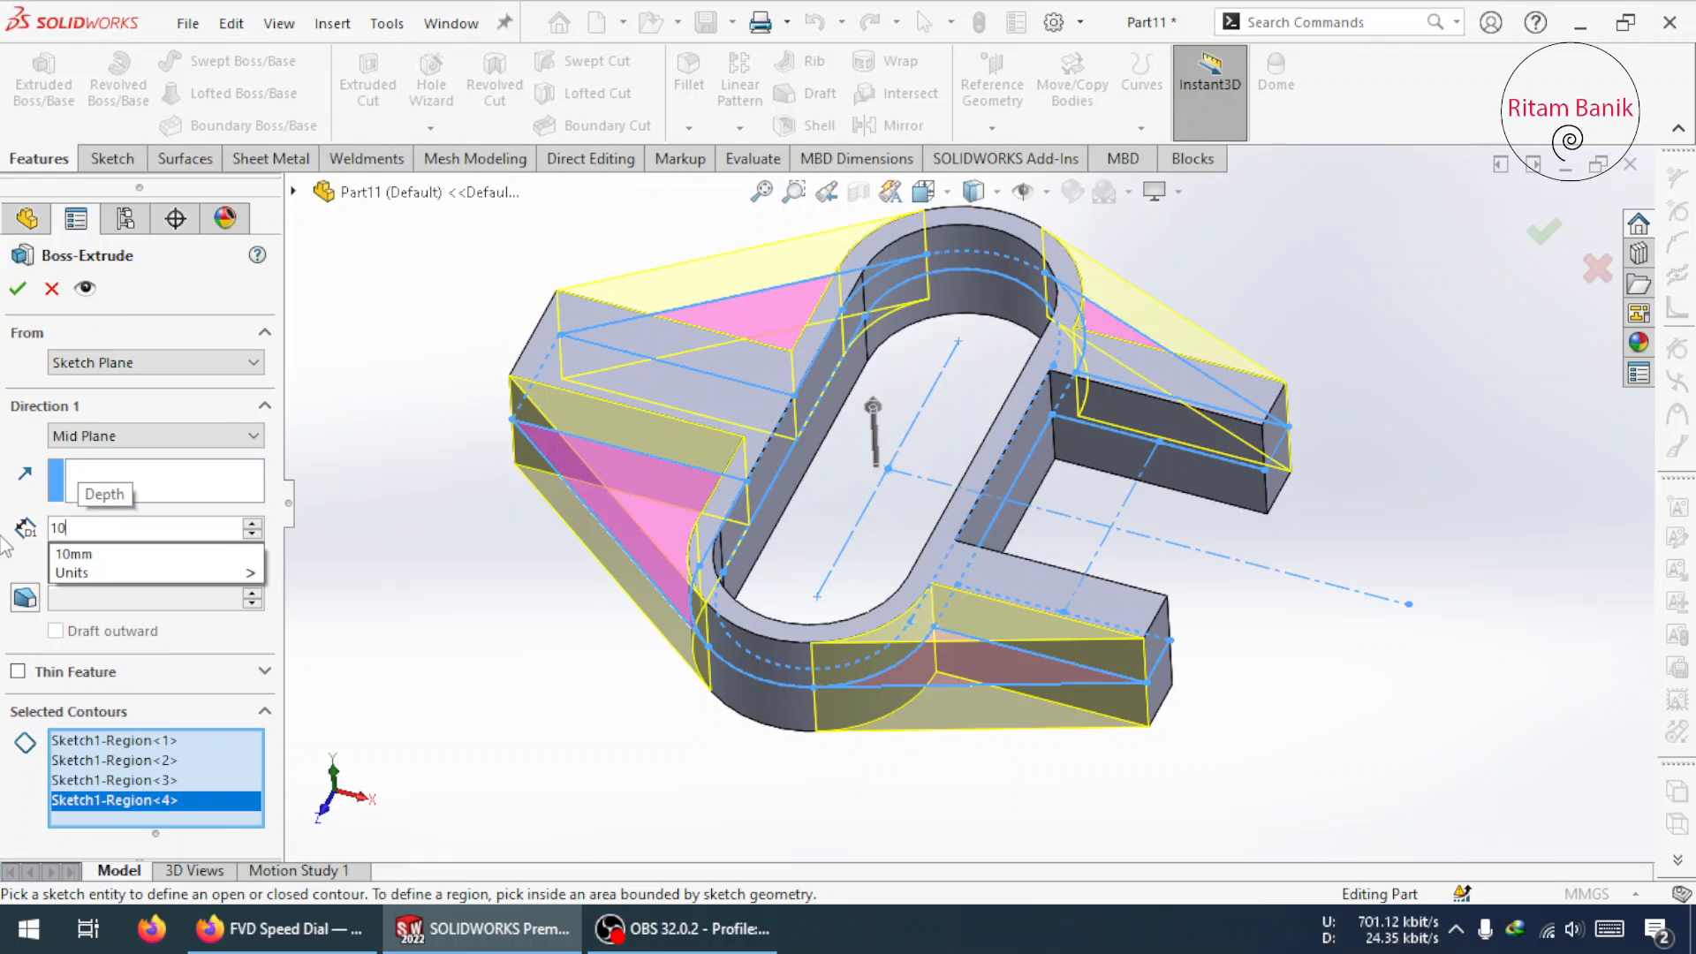
{"action": "type", "text": "0"}
{"action": "key", "text": "Return"}
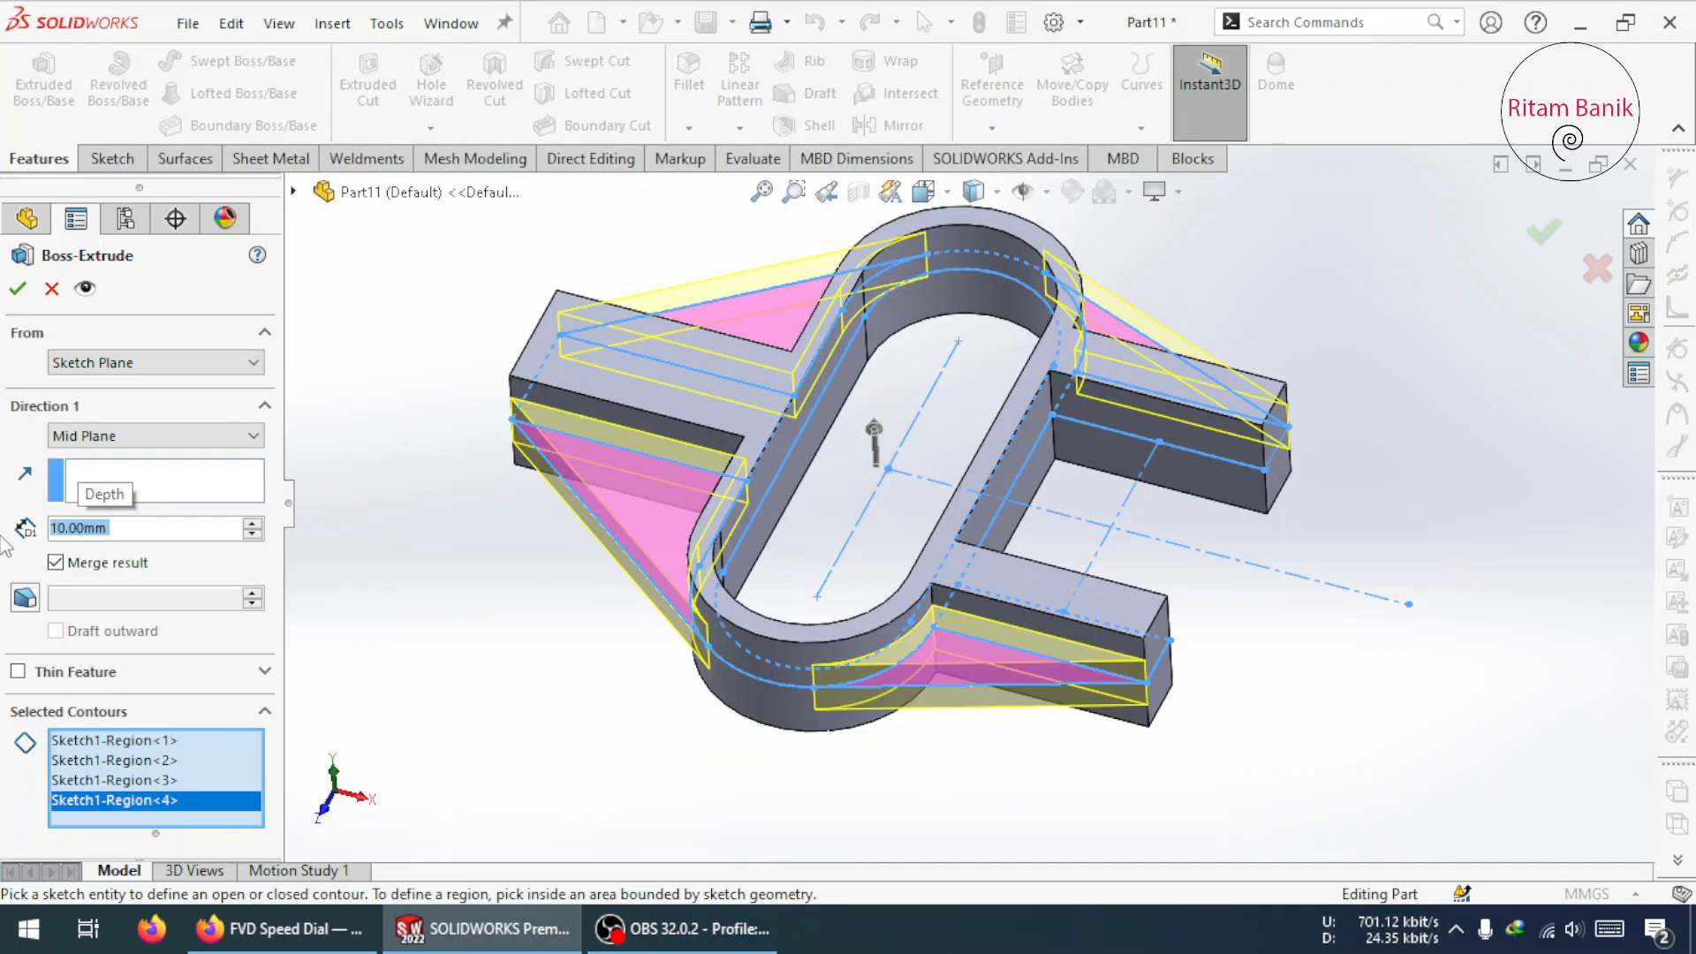
{"action": "left_click", "coordinate": [19, 291]}
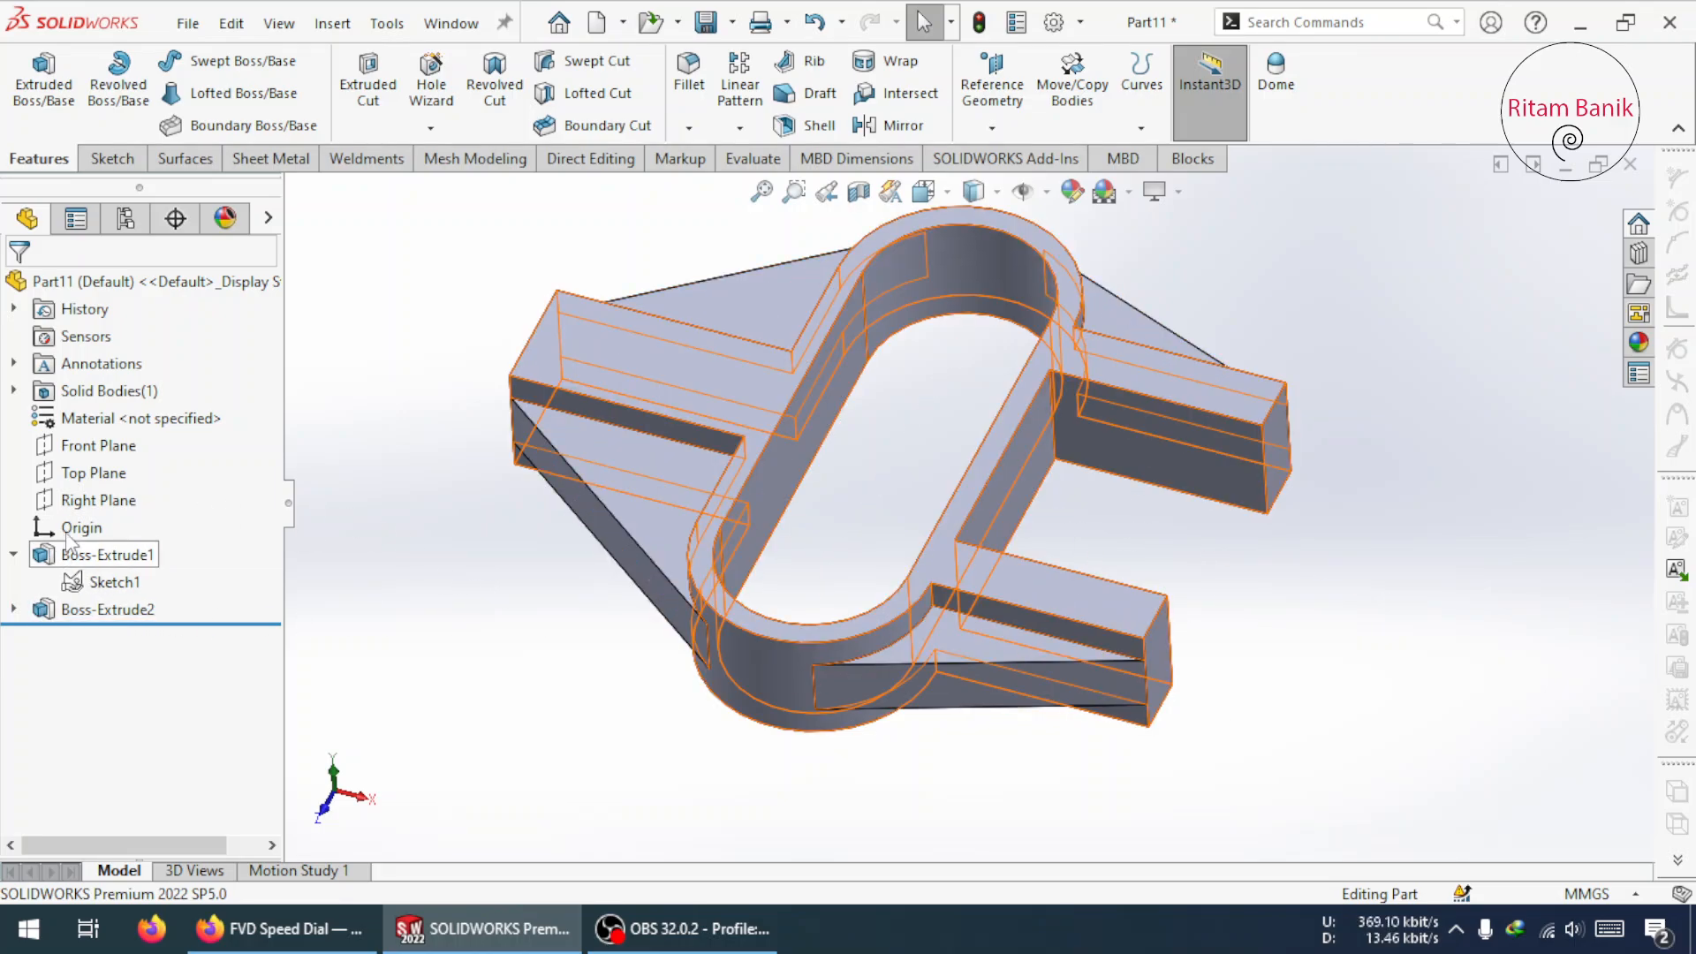
- Start a new sketch on the Top Plane and show Sketch1 as reference geometry
{"action": "left_click", "coordinate": [90, 475]}
{"action": "left_click", "coordinate": [103, 432]}
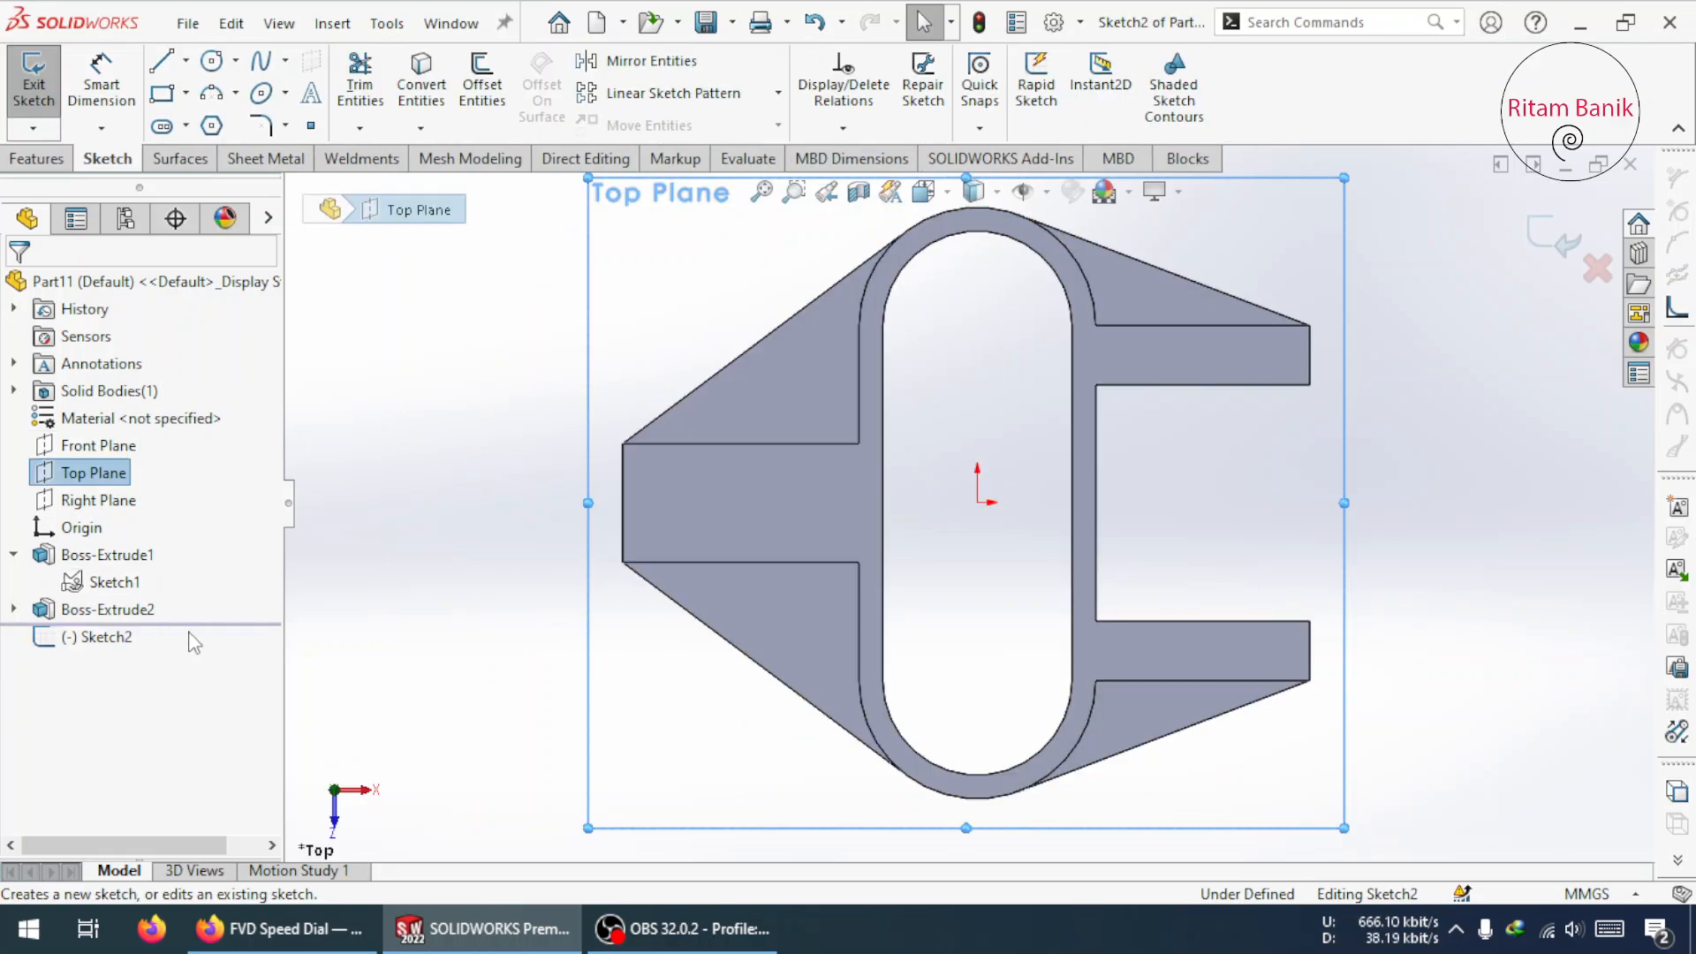
{"action": "left_click", "coordinate": [117, 584]}
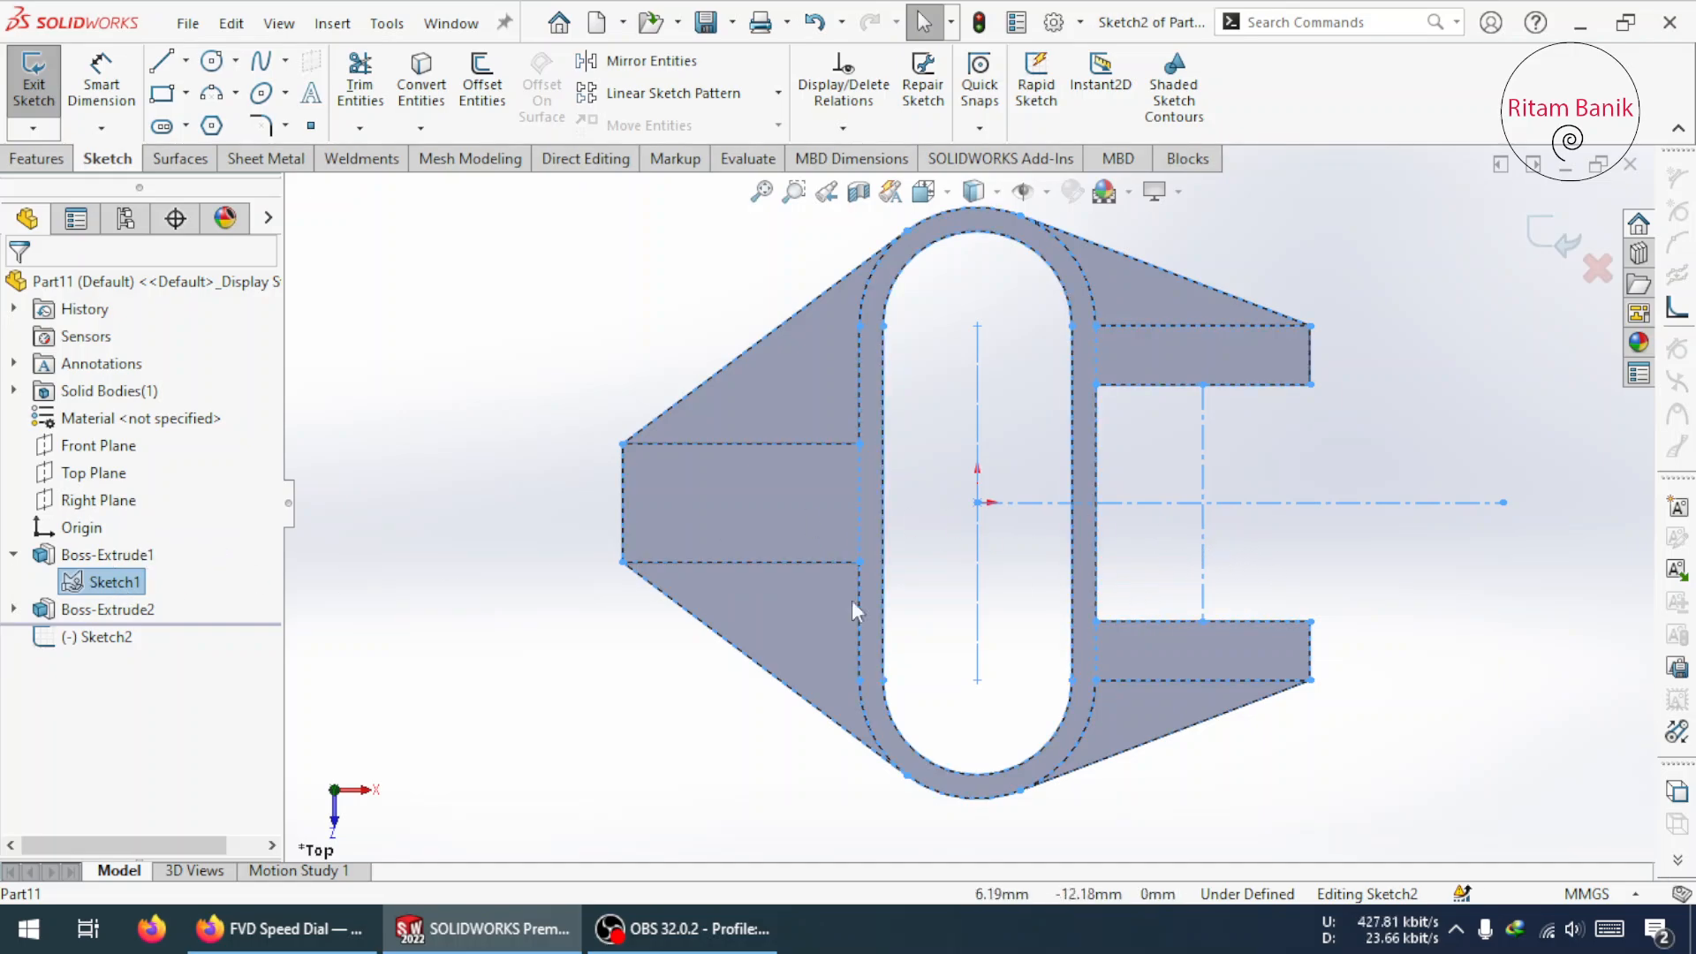
{"action": "left_click", "coordinate": [1203, 557]}
{"action": "left_click", "coordinate": [80, 585]}
{"action": "right_click", "coordinate": [80, 585]}
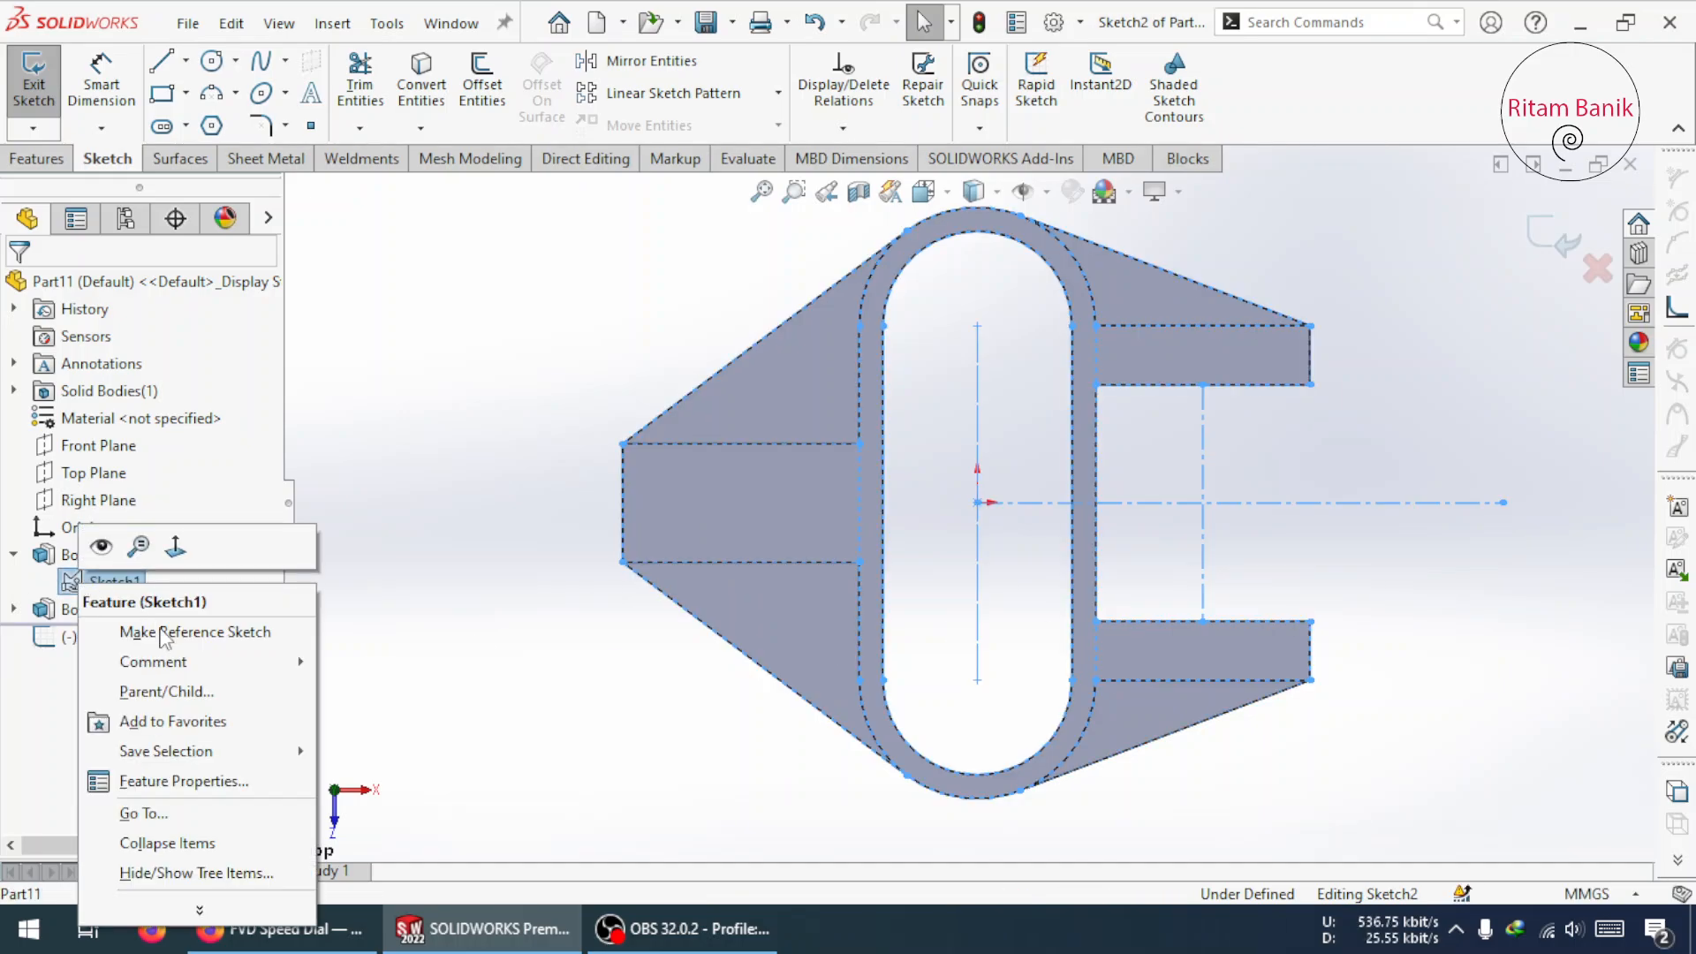
{"action": "left_click", "coordinate": [310, 560]}
{"action": "left_click", "coordinate": [1270, 592]}
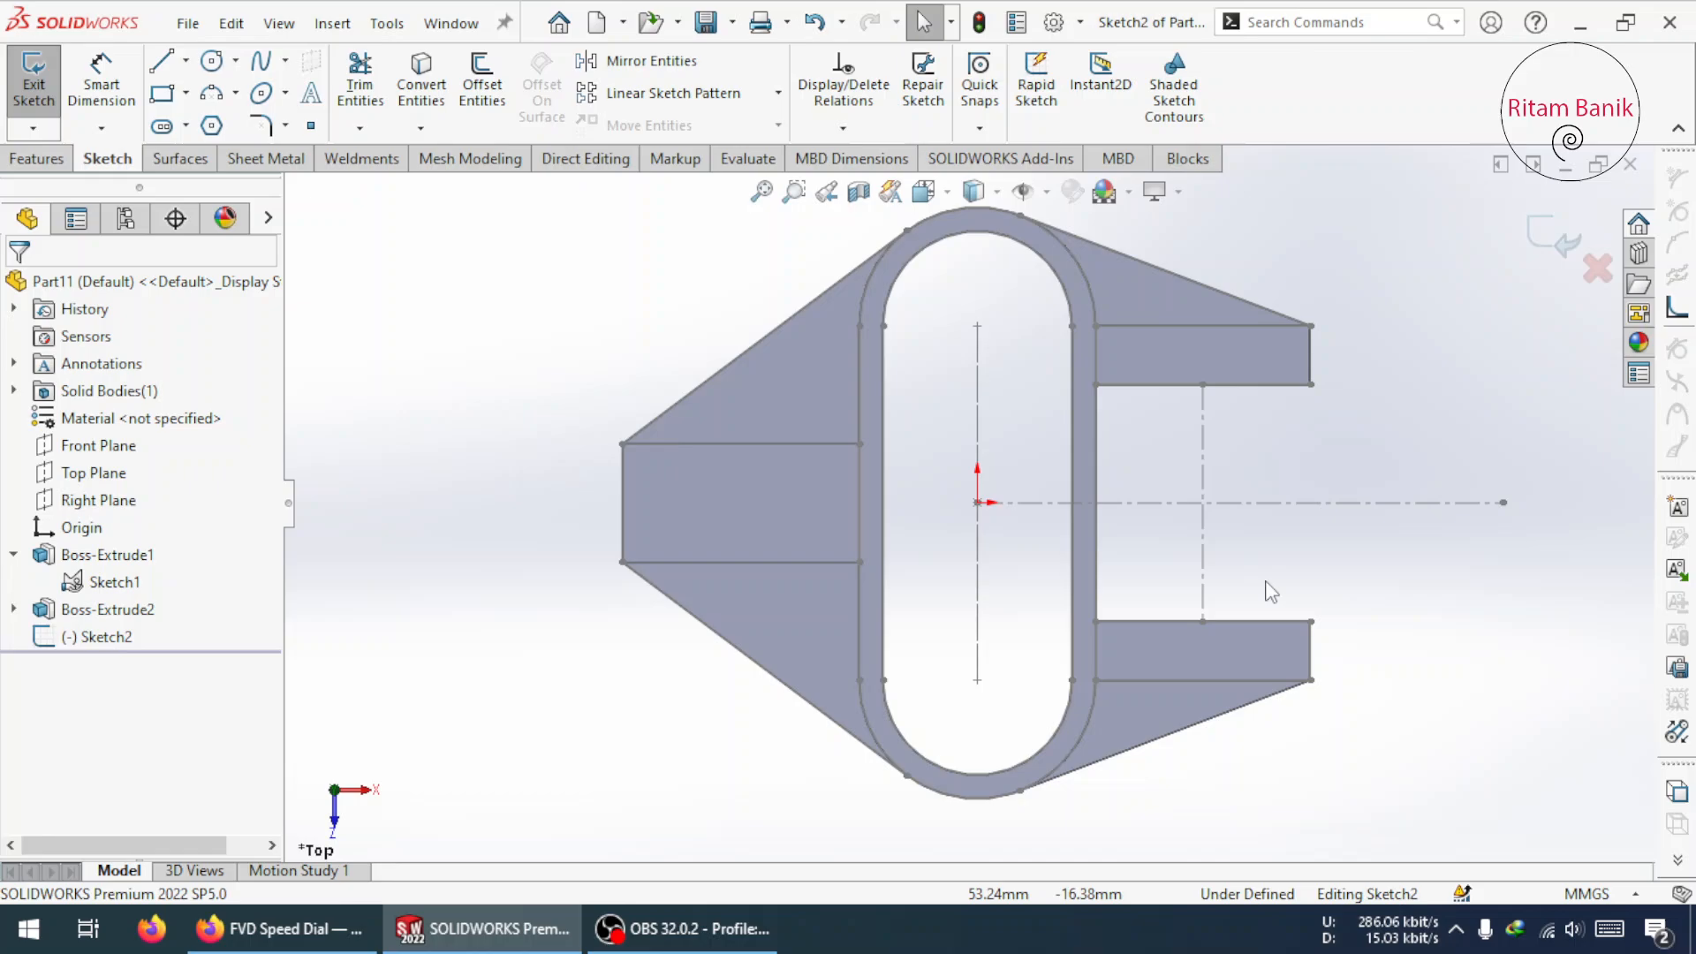
- Convert Sketch1's vertical centerline between the right-hand arms into the new sketch and exit the sketch
{"action": "left_click", "coordinate": [1203, 554]}
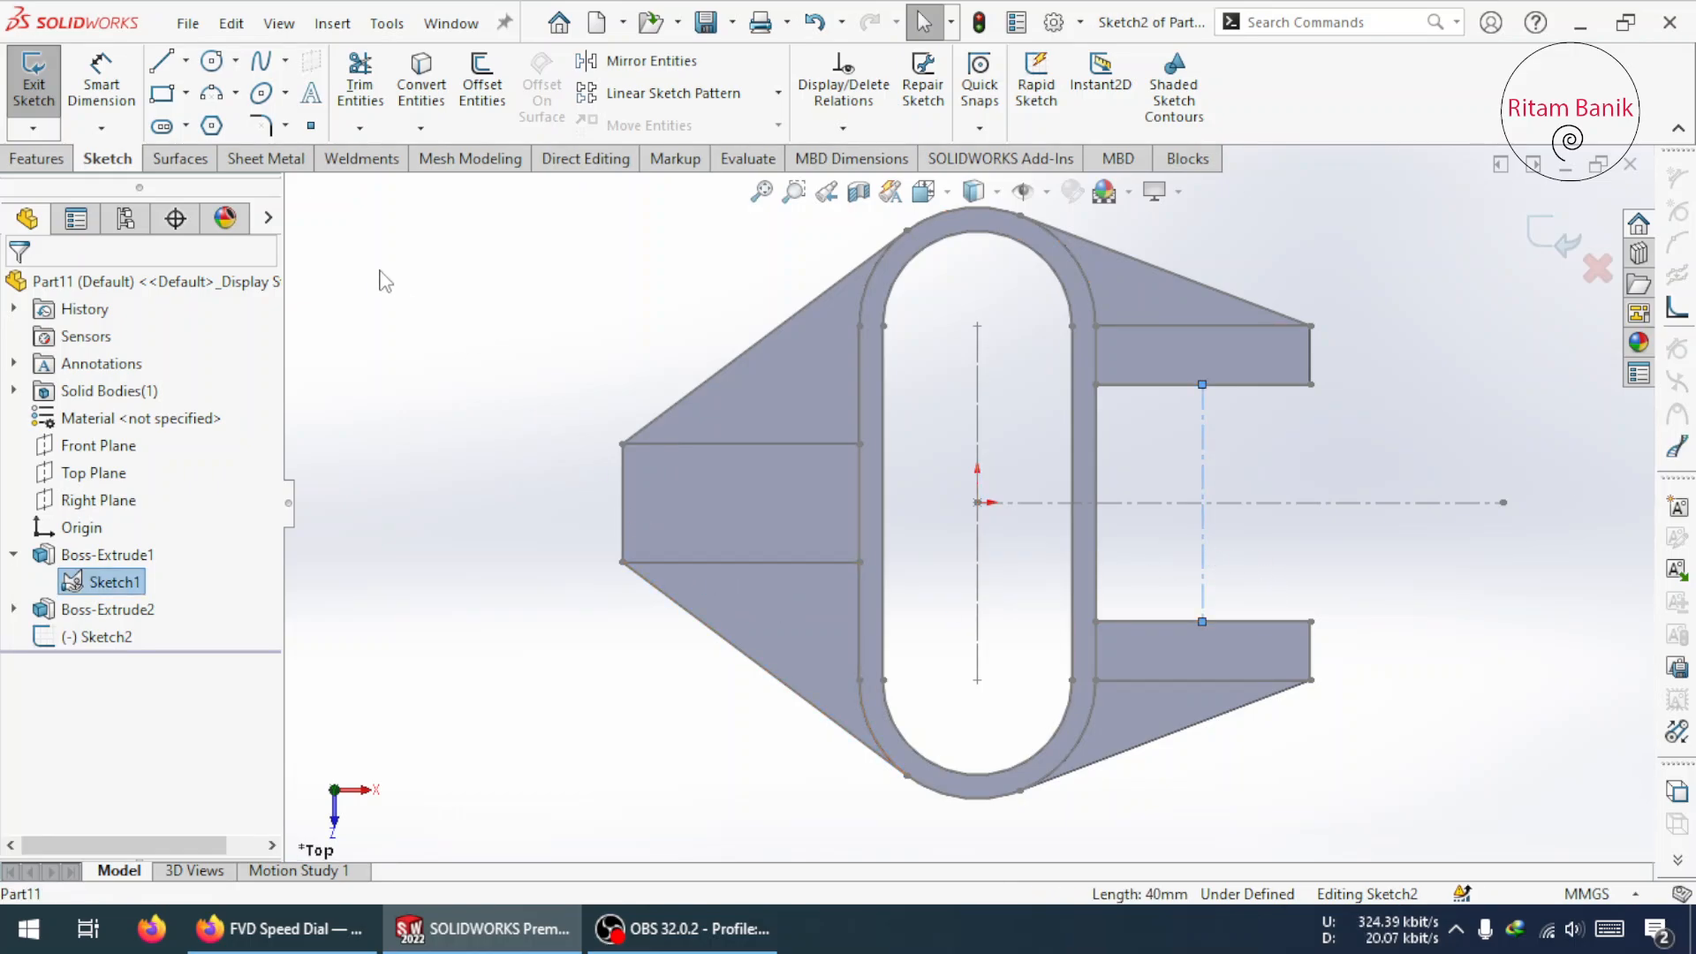
{"action": "left_click", "coordinate": [421, 84]}
{"action": "key", "text": "ctrl+7"}
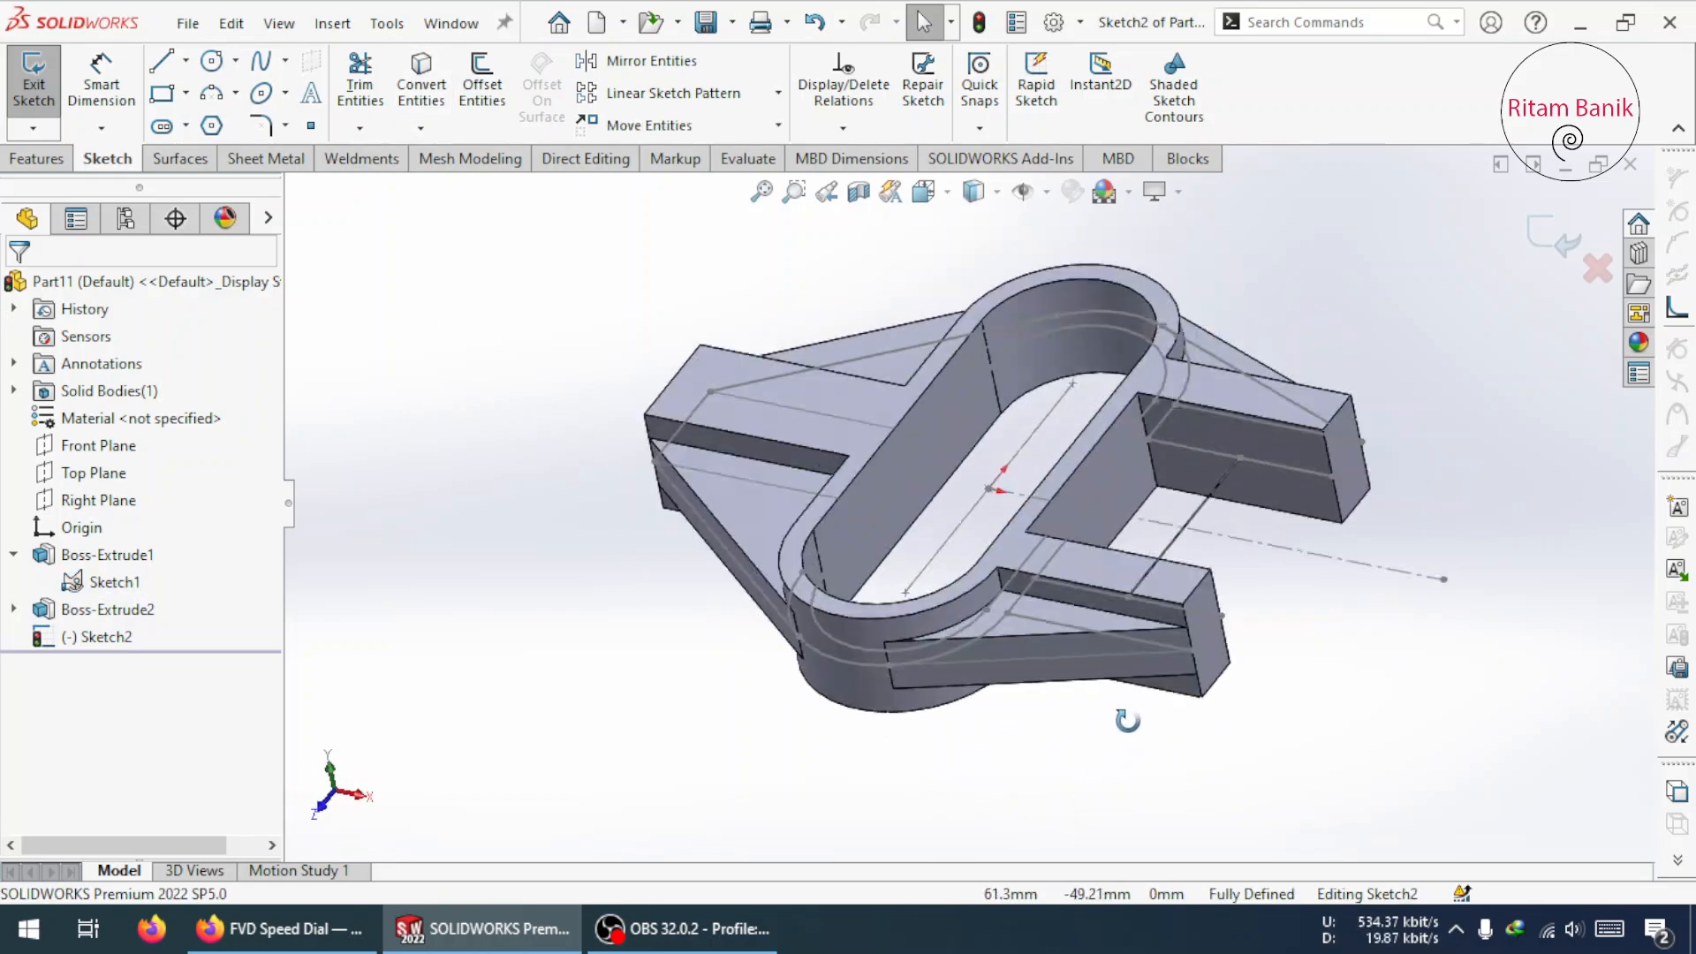
{"action": "left_click", "coordinate": [1547, 243]}
- Reopen Sketch2 to change the converted vertical line to construction geometry, and hide Sketch1
{"action": "left_click", "coordinate": [67, 632]}
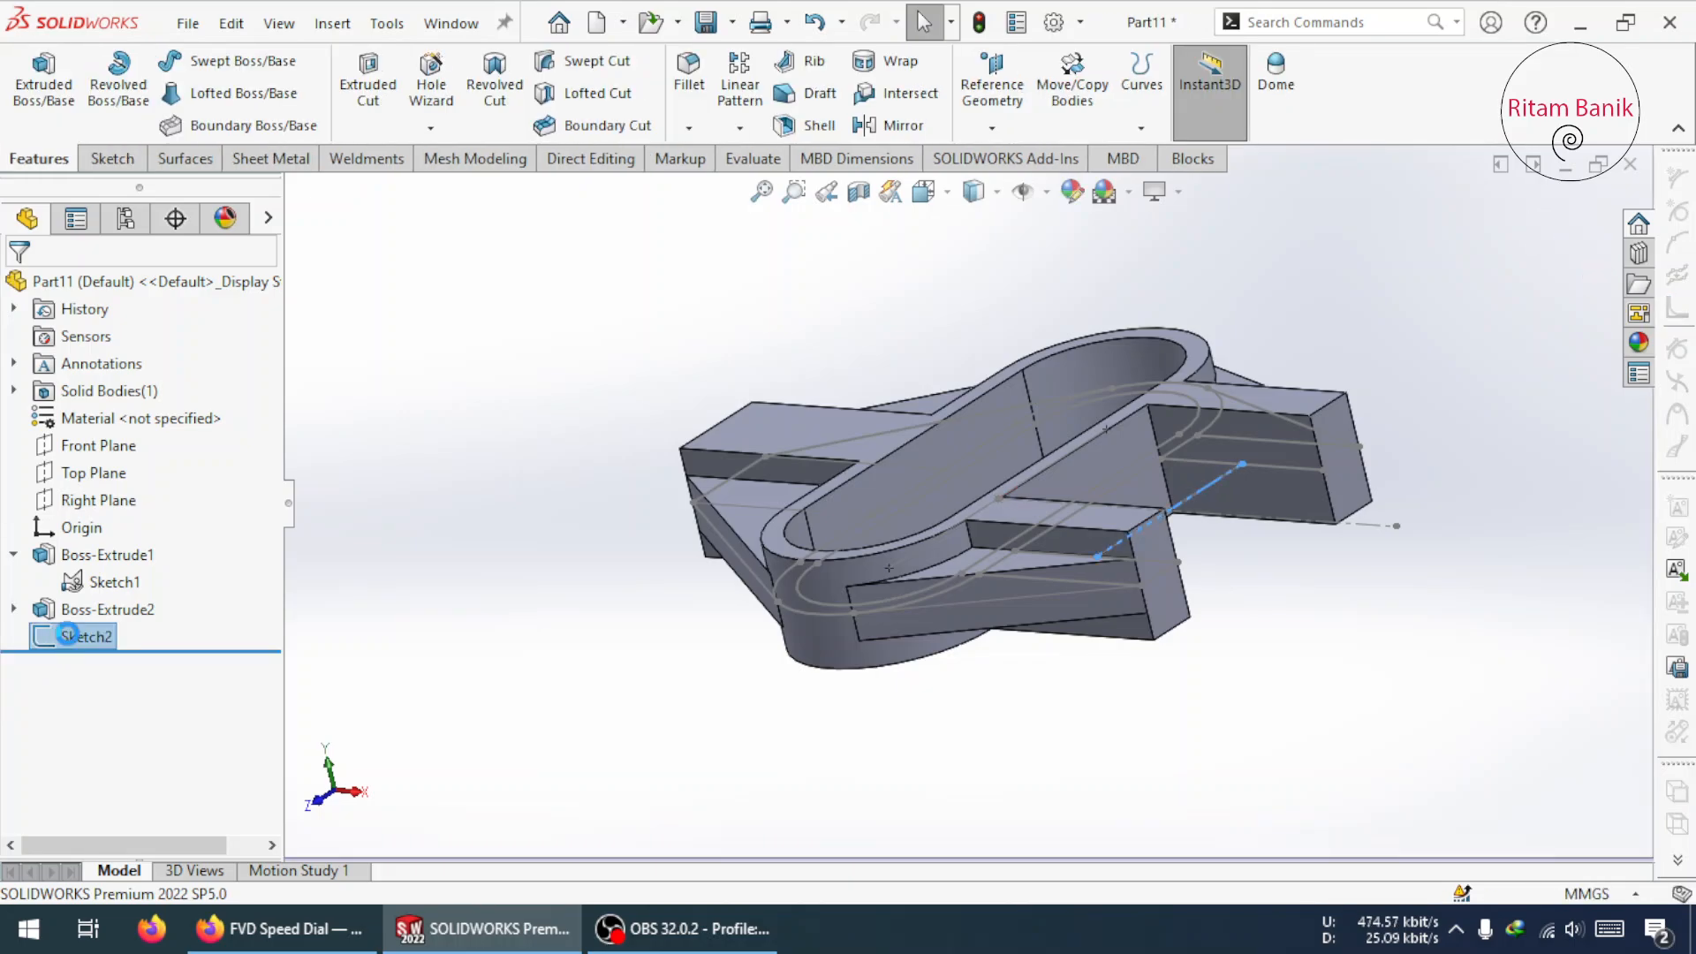
{"action": "left_click", "coordinate": [67, 636]}
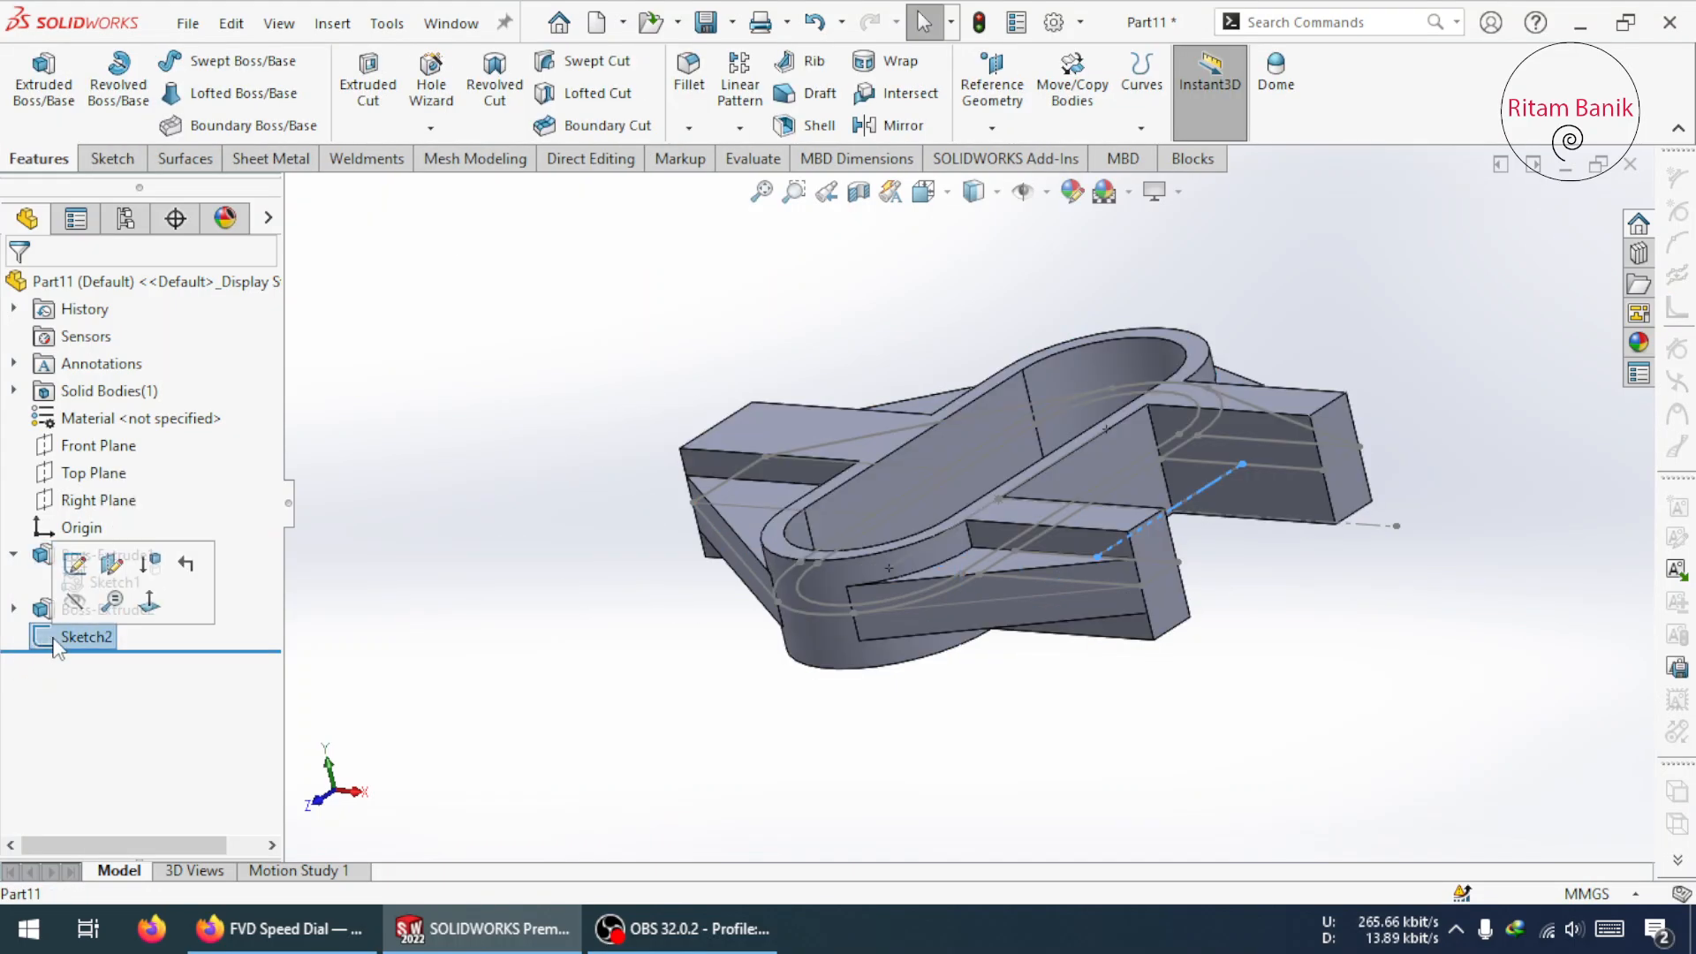
{"action": "left_click", "coordinate": [81, 560]}
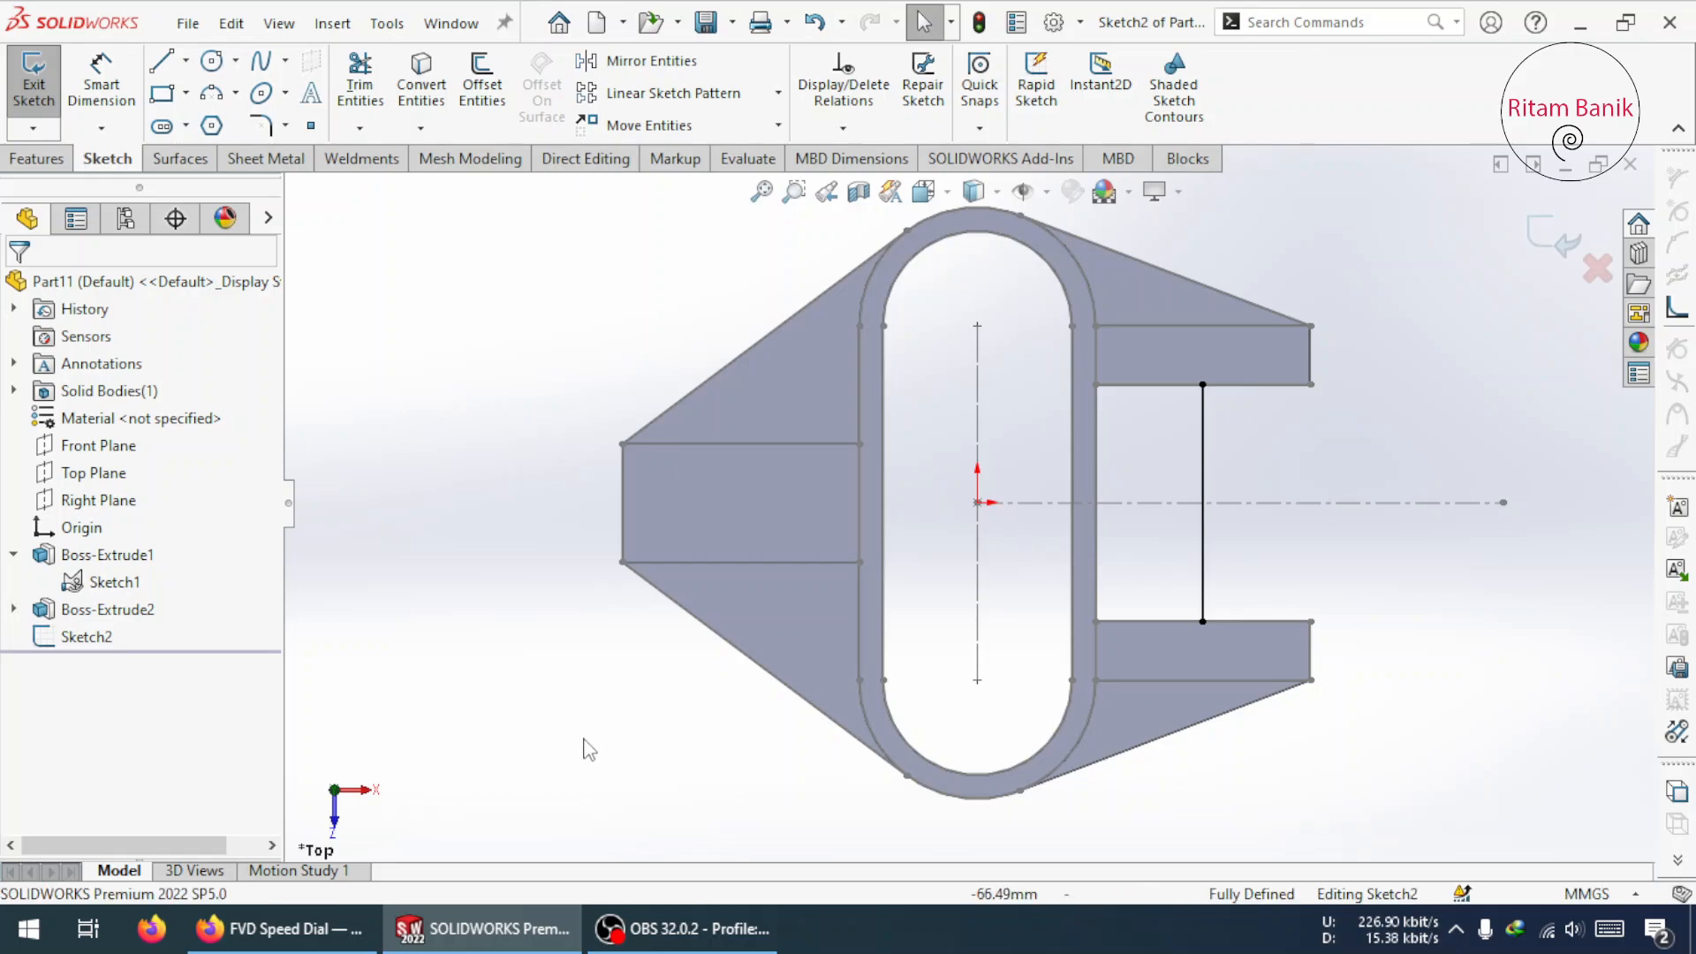
{"action": "left_click", "coordinate": [1210, 462]}
{"action": "left_click", "coordinate": [1501, 375]}
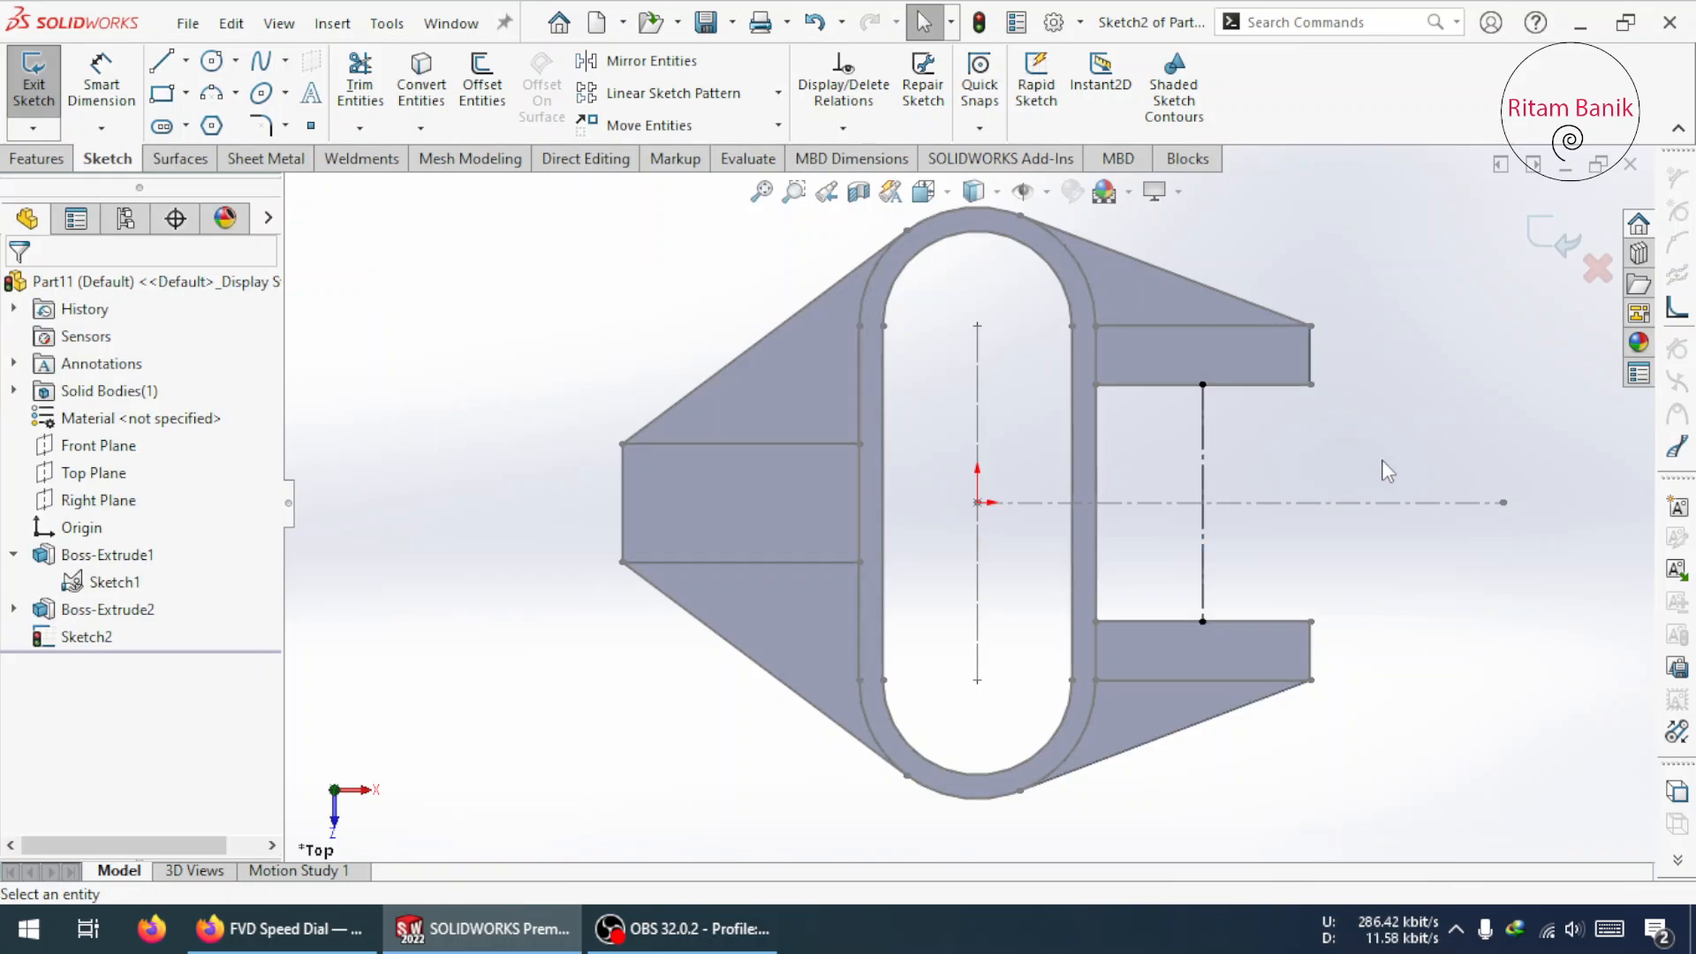
{"action": "left_click", "coordinate": [94, 579]}
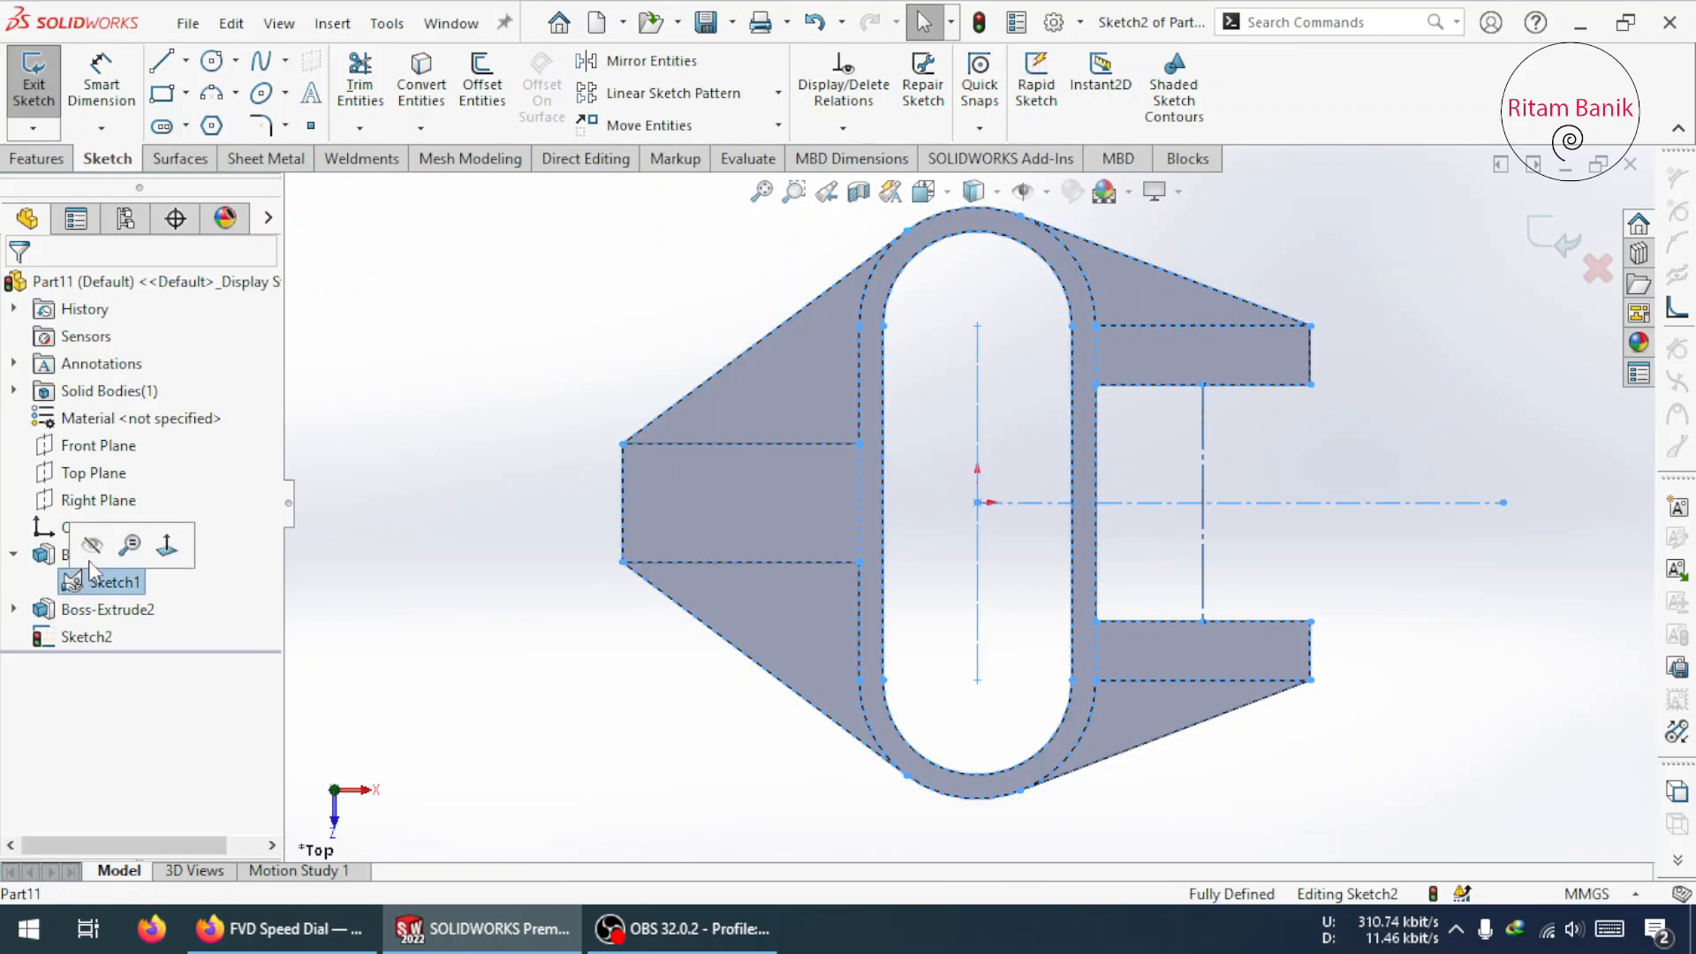
{"action": "left_click", "coordinate": [91, 548]}
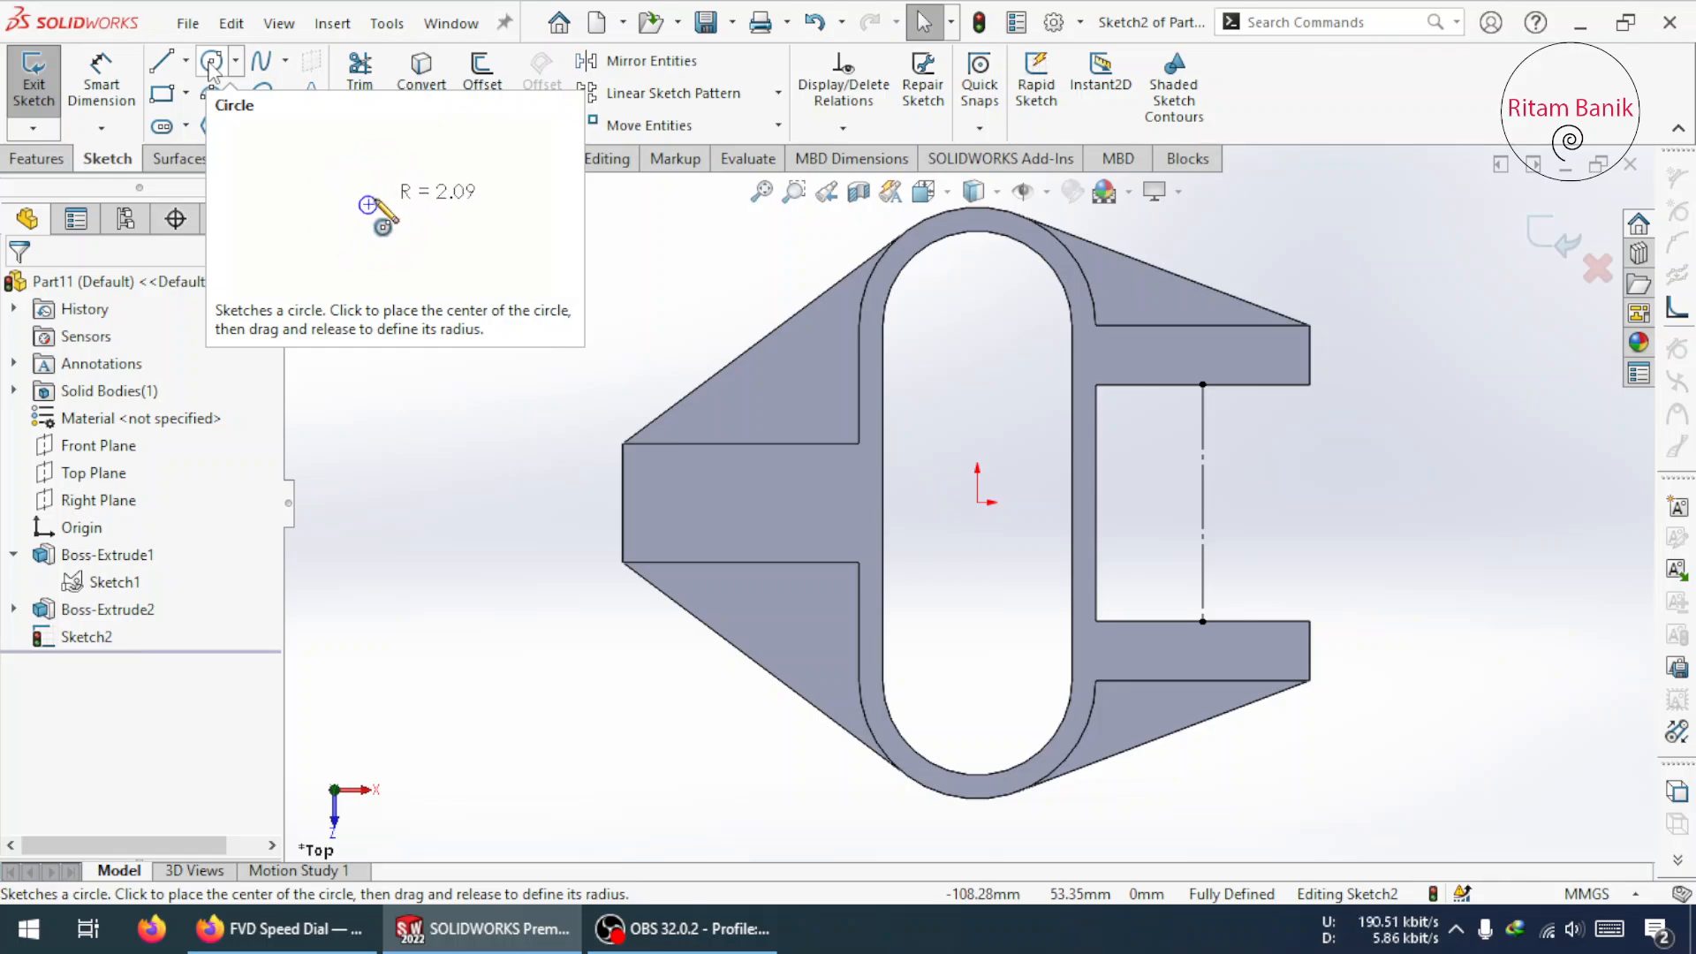
- Sketch a vertical line between the right-hand arms' inner edges, outward of the centerline, and give it a 20 mm diametric dimension about that centerline
{"action": "left_click", "coordinate": [162, 60]}
{"action": "mouse_move", "coordinate": [1260, 386]}
{"action": "left_mouse_down"}
{"action": "mouse_move", "coordinate": [1275, 574]}
{"action": "mouse_move", "coordinate": [1259, 621]}
{"action": "left_mouse_up"}
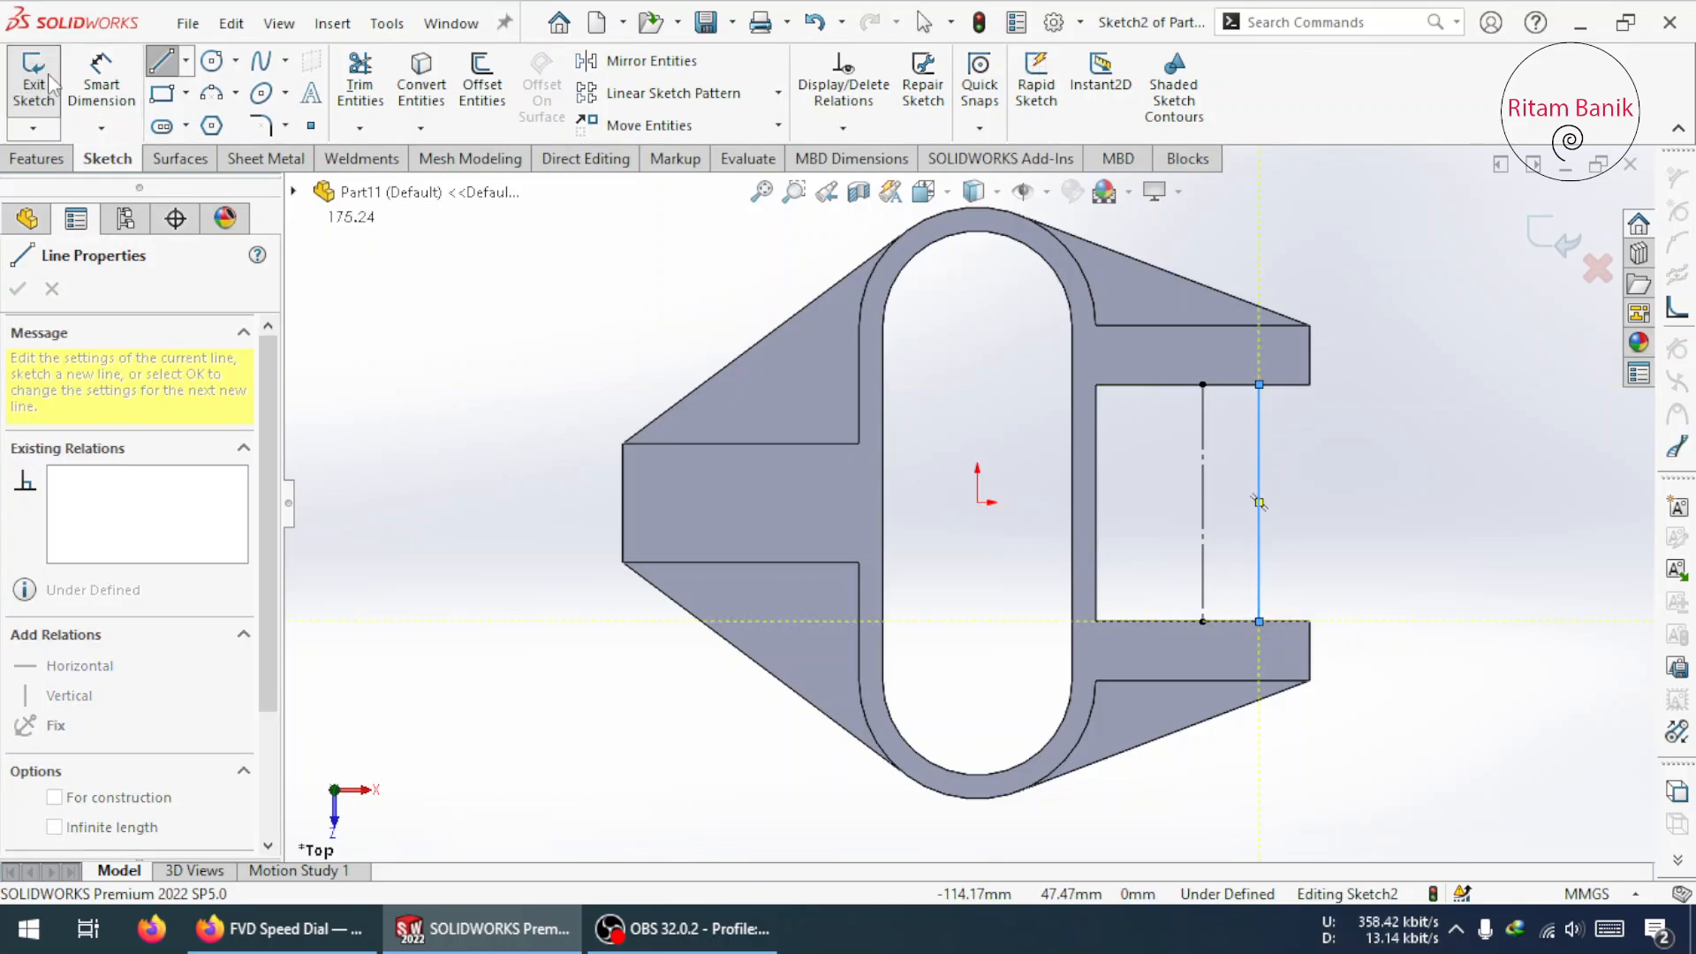
{"action": "left_click", "coordinate": [104, 72]}
{"action": "left_click", "coordinate": [1203, 528]}
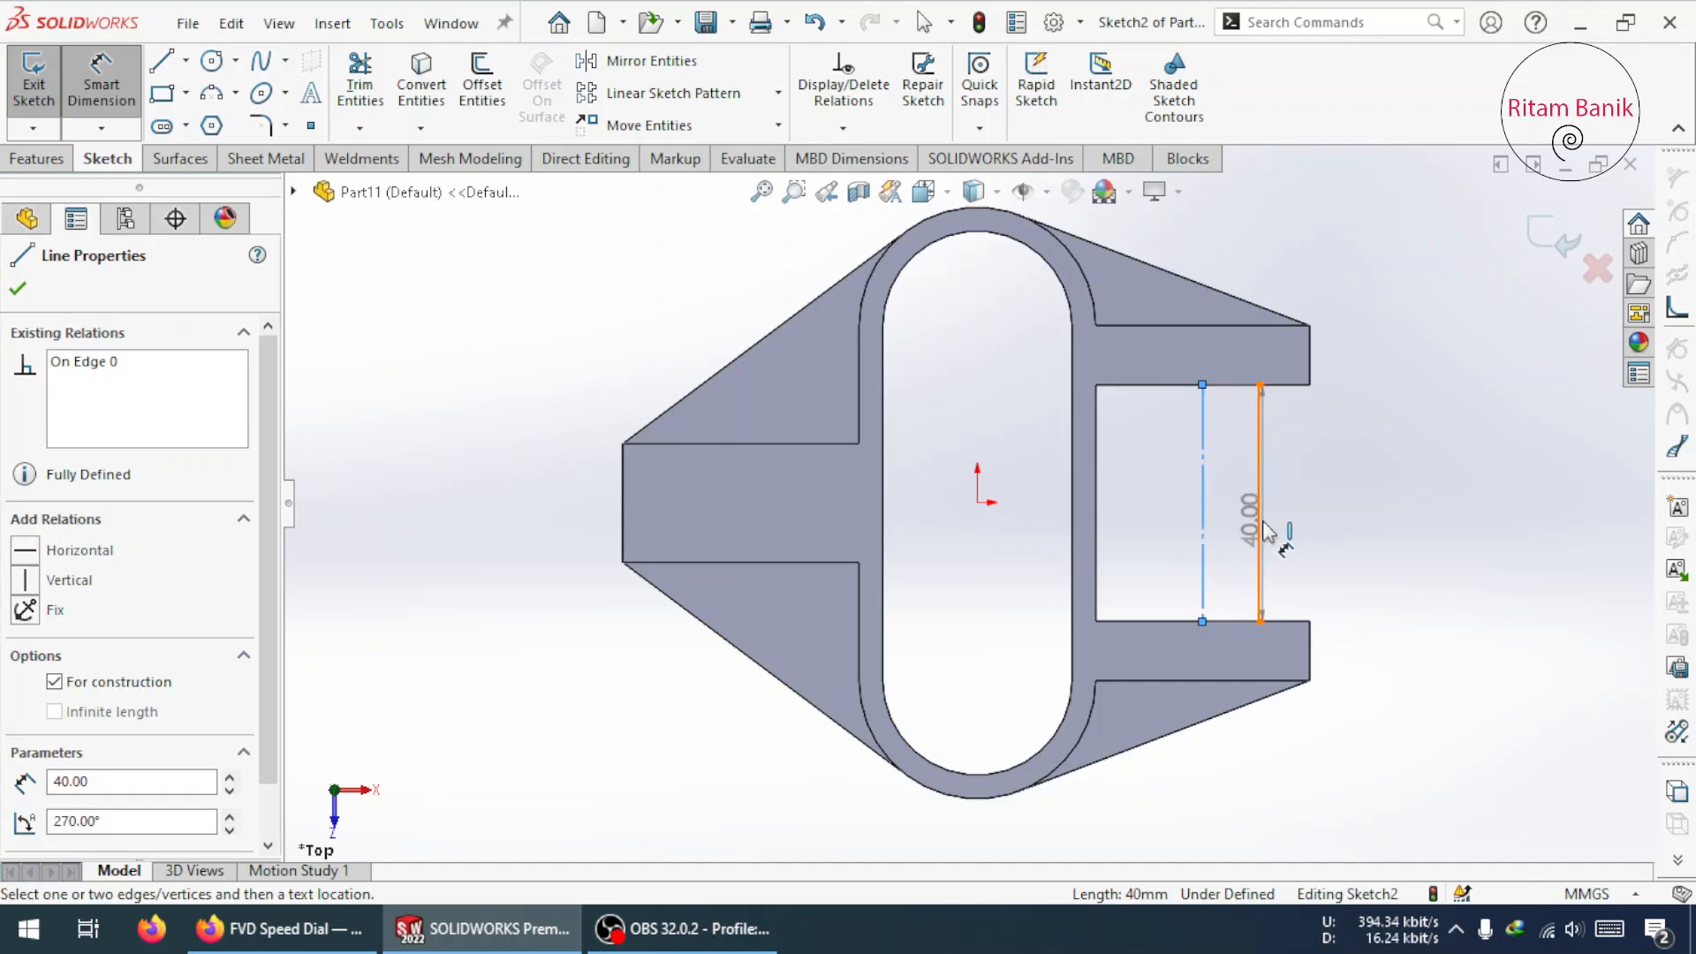
{"action": "left_click", "coordinate": [1259, 523]}
{"action": "left_click", "coordinate": [1140, 533]}
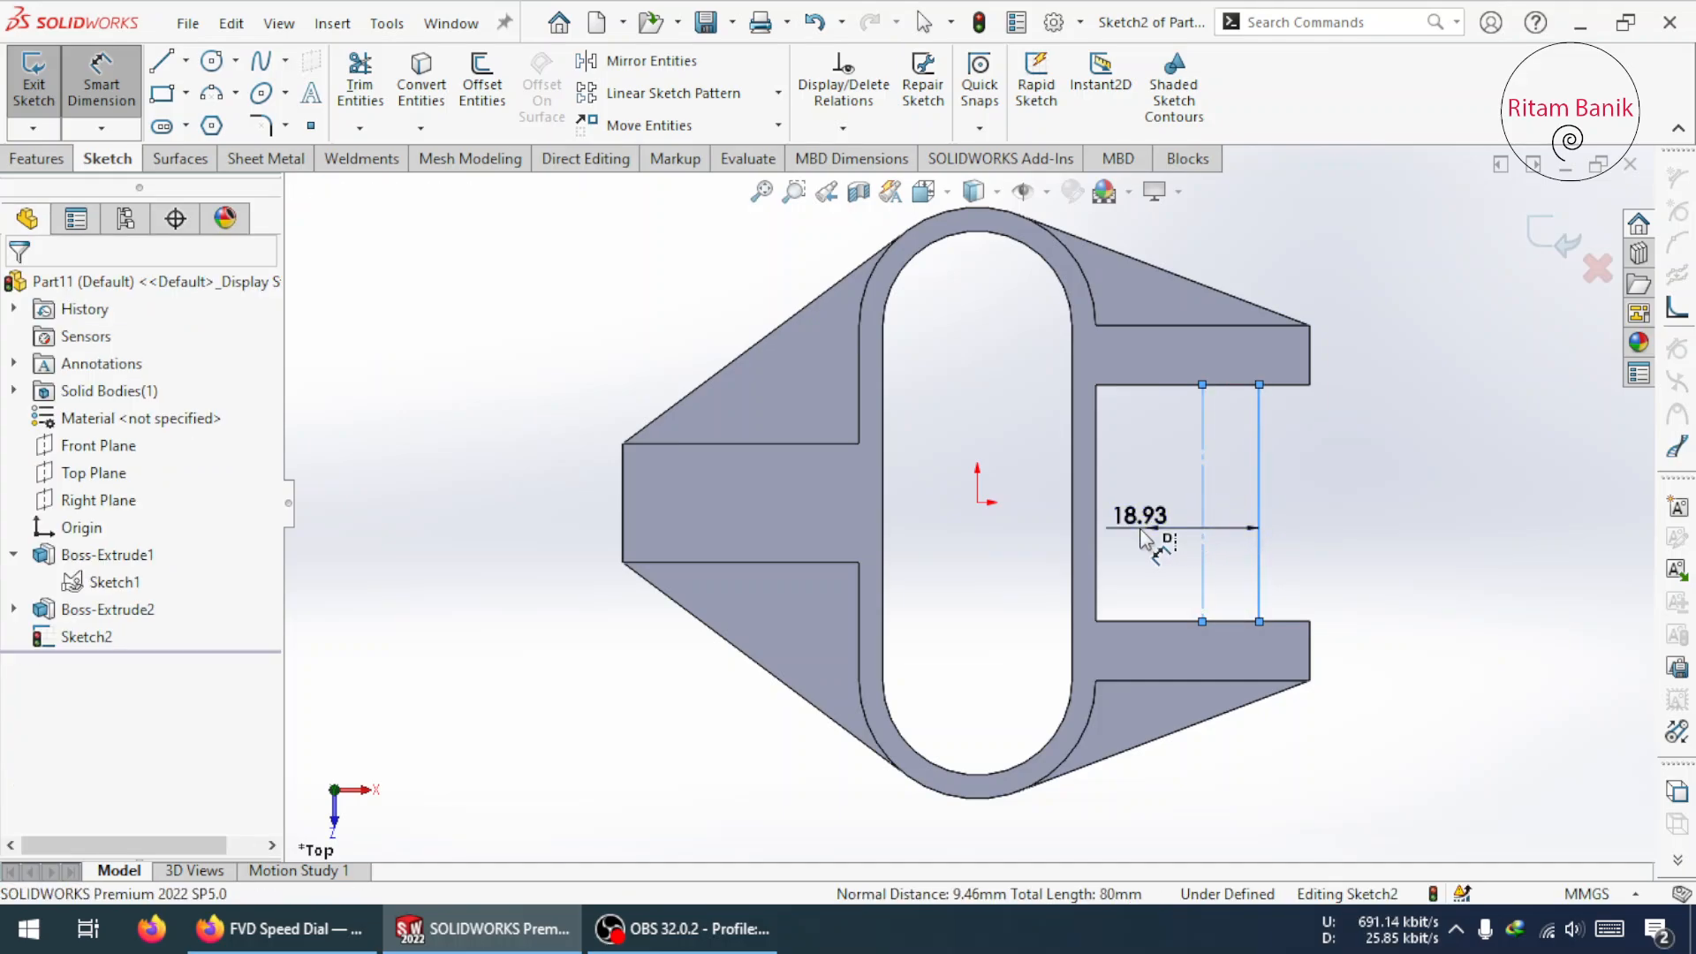
{"action": "type", "text": "20"}
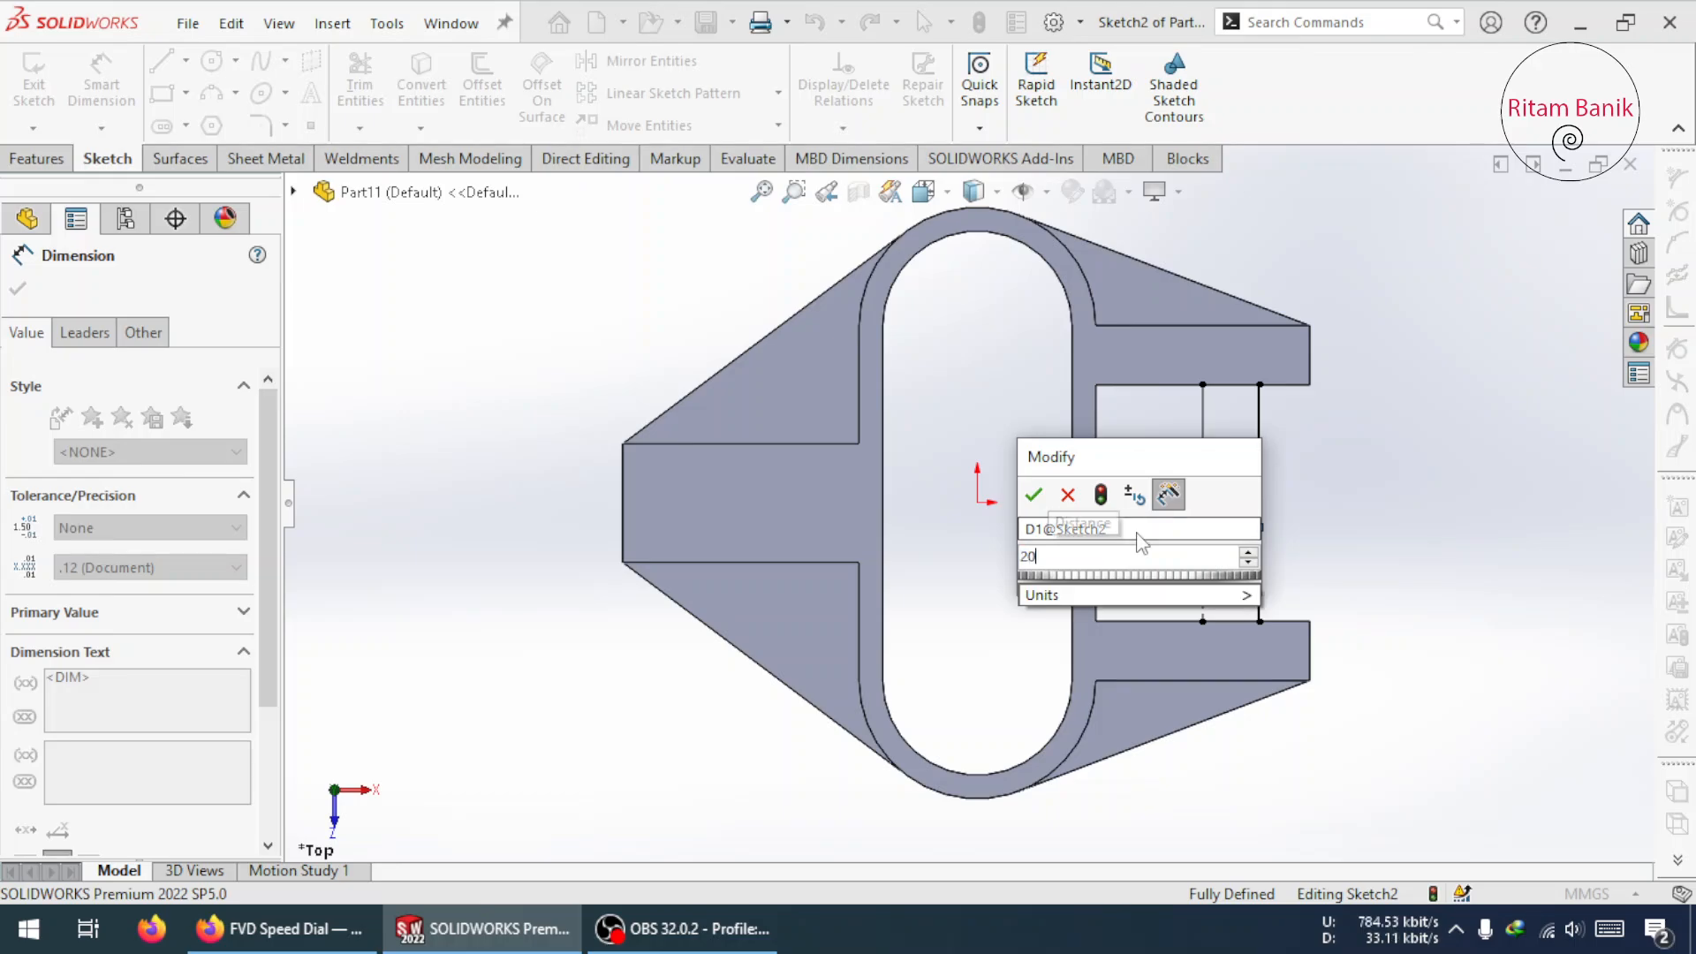
{"action": "key", "text": "Return"}
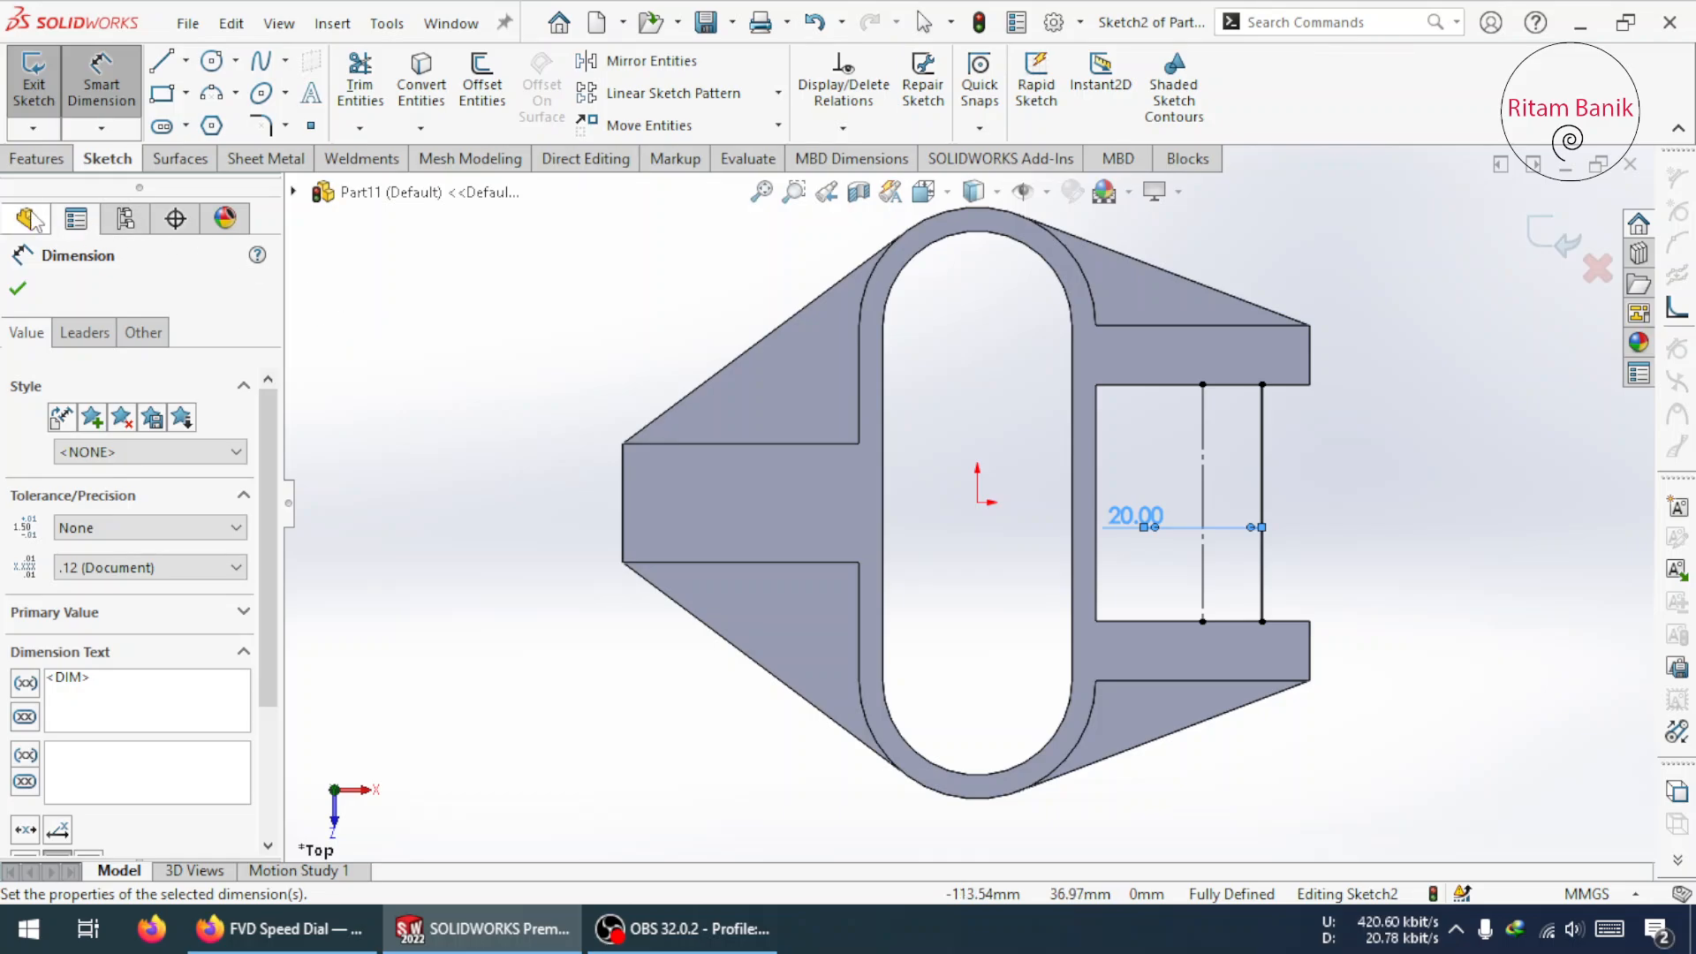
{"action": "left_click", "coordinate": [17, 289]}
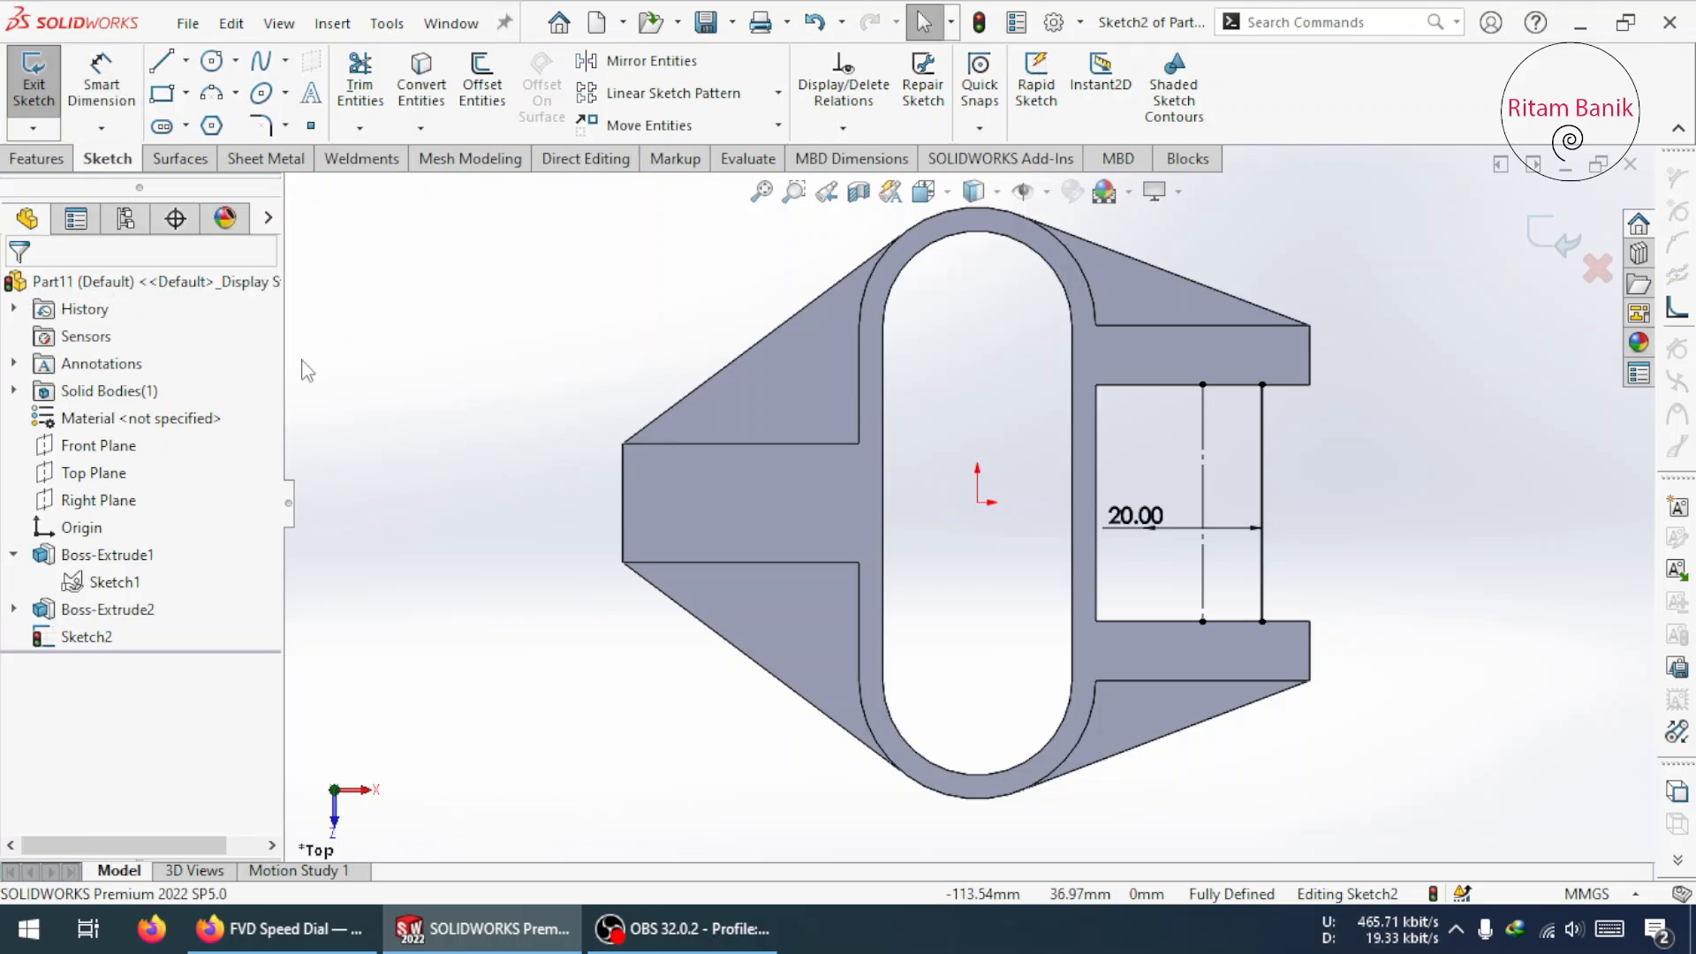
- Revolve the vertical line 360° about the construction centerline as a one-direction thin feature 10 mm thick, merged with the body
{"action": "left_click", "coordinate": [36, 158]}
{"action": "left_click", "coordinate": [112, 99]}
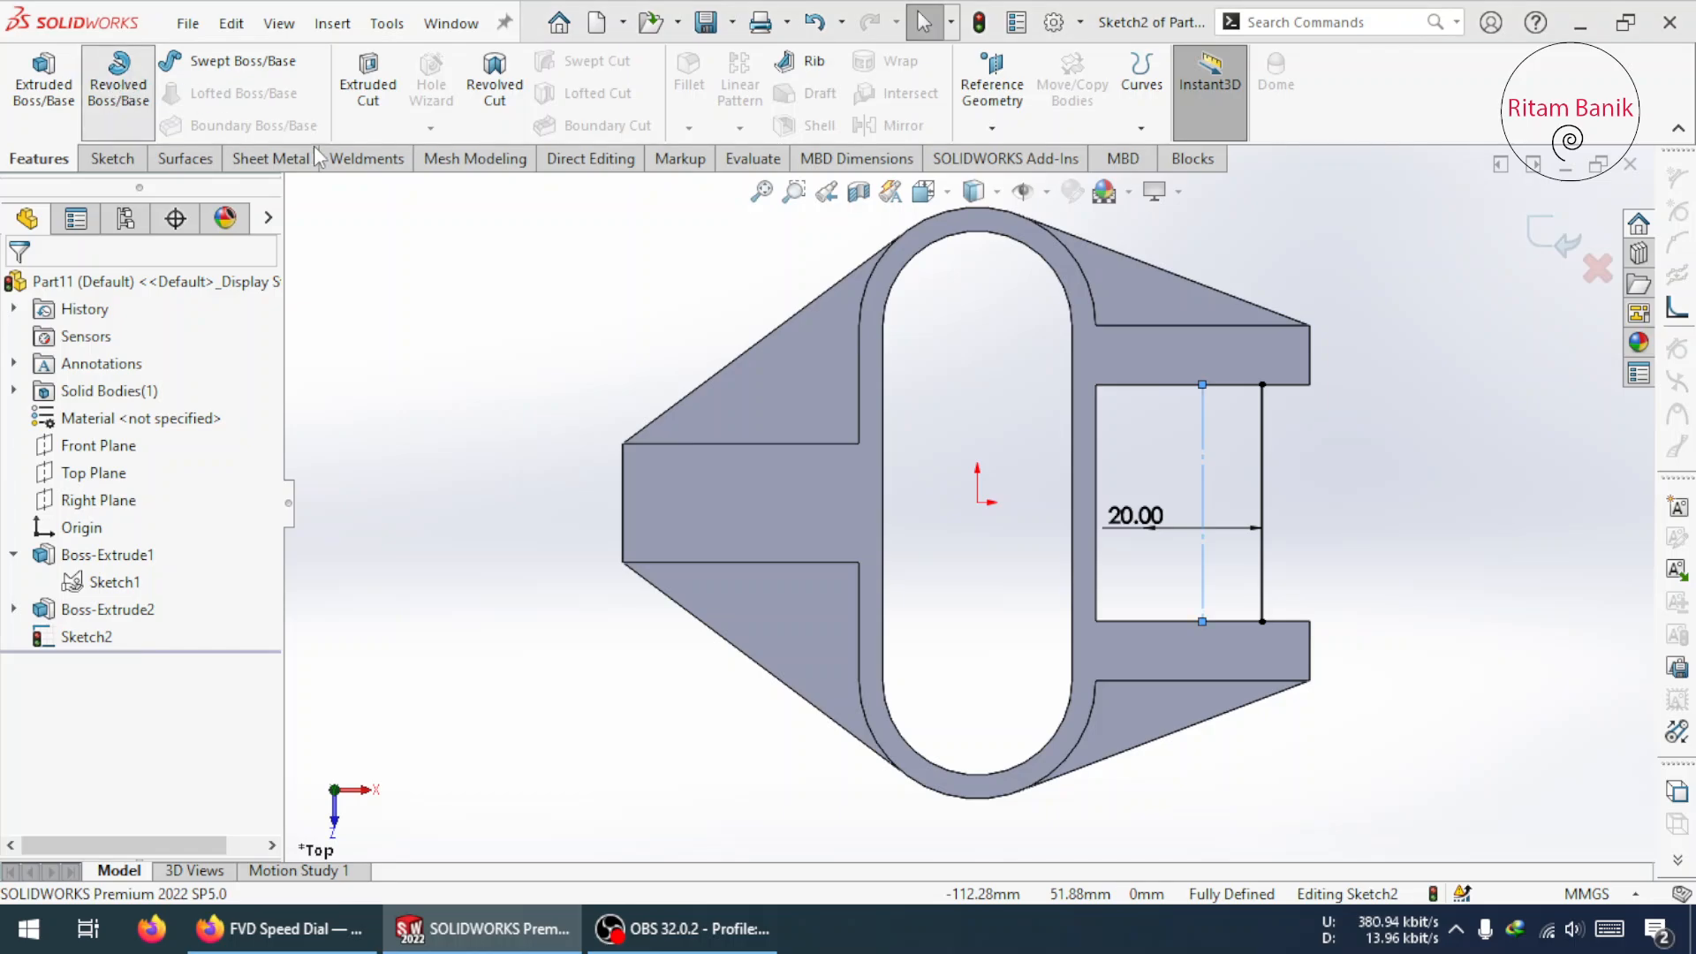
{"action": "left_click", "coordinate": [913, 477]}
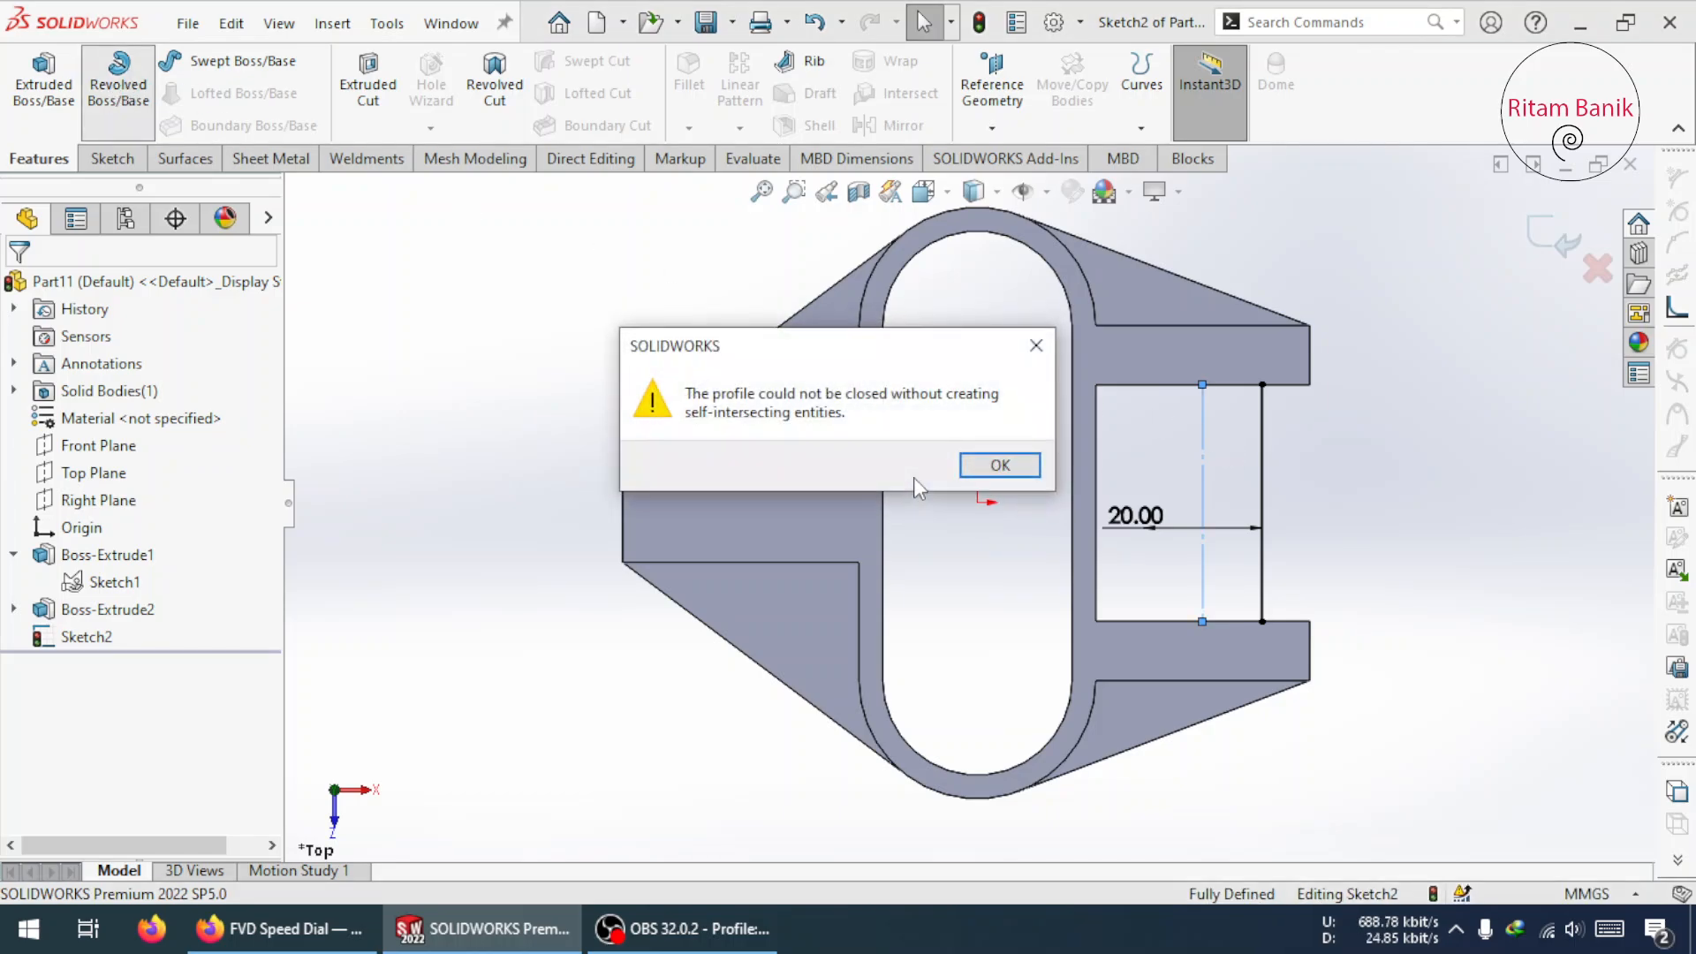
{"action": "left_click", "coordinate": [995, 463]}
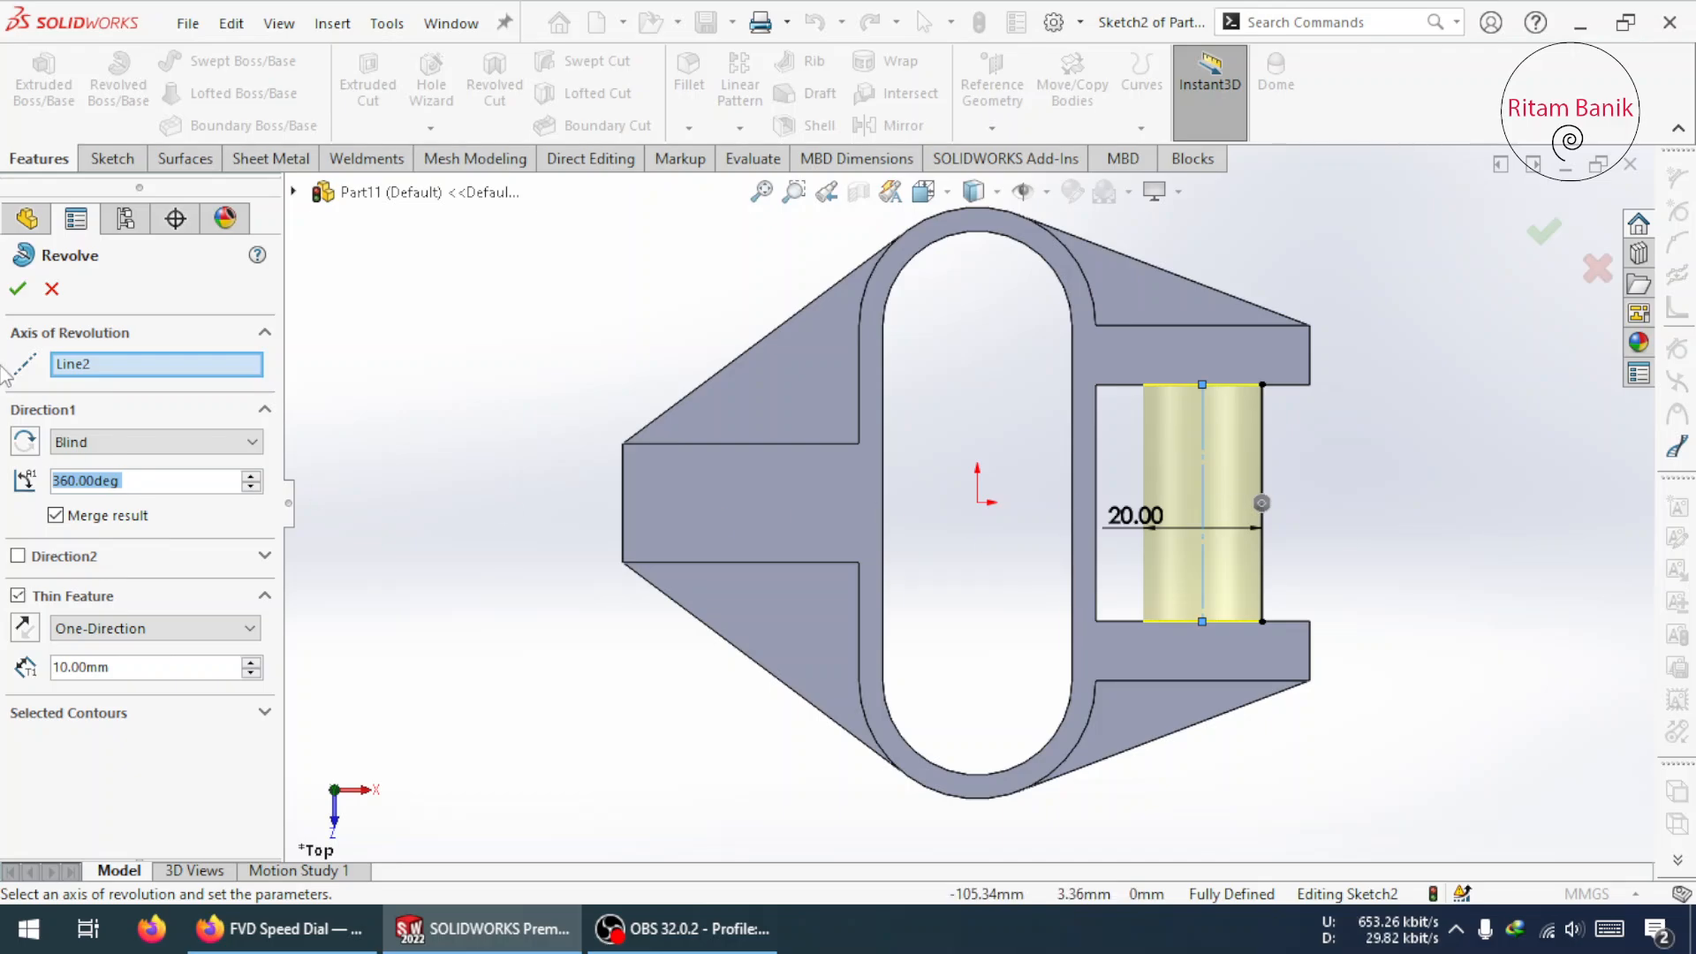
{"action": "left_click", "coordinate": [18, 288]}
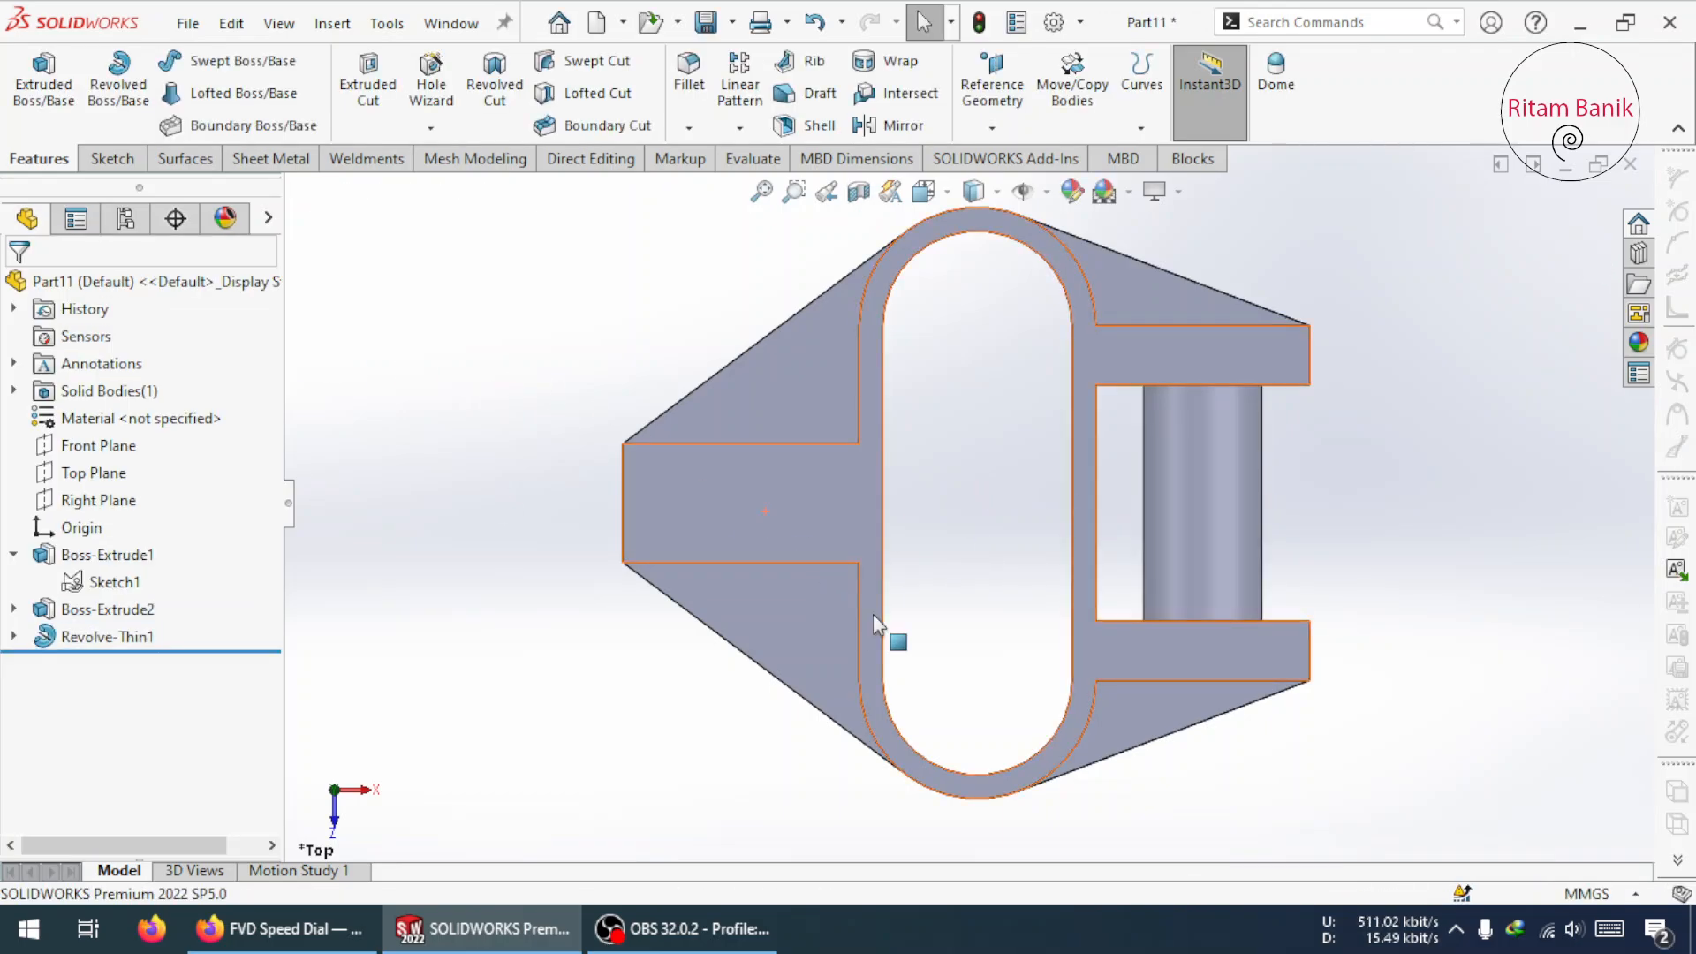
{"action": "middle_click_drag", "start_coordinate": [878, 624], "coordinate": [656, 421]}
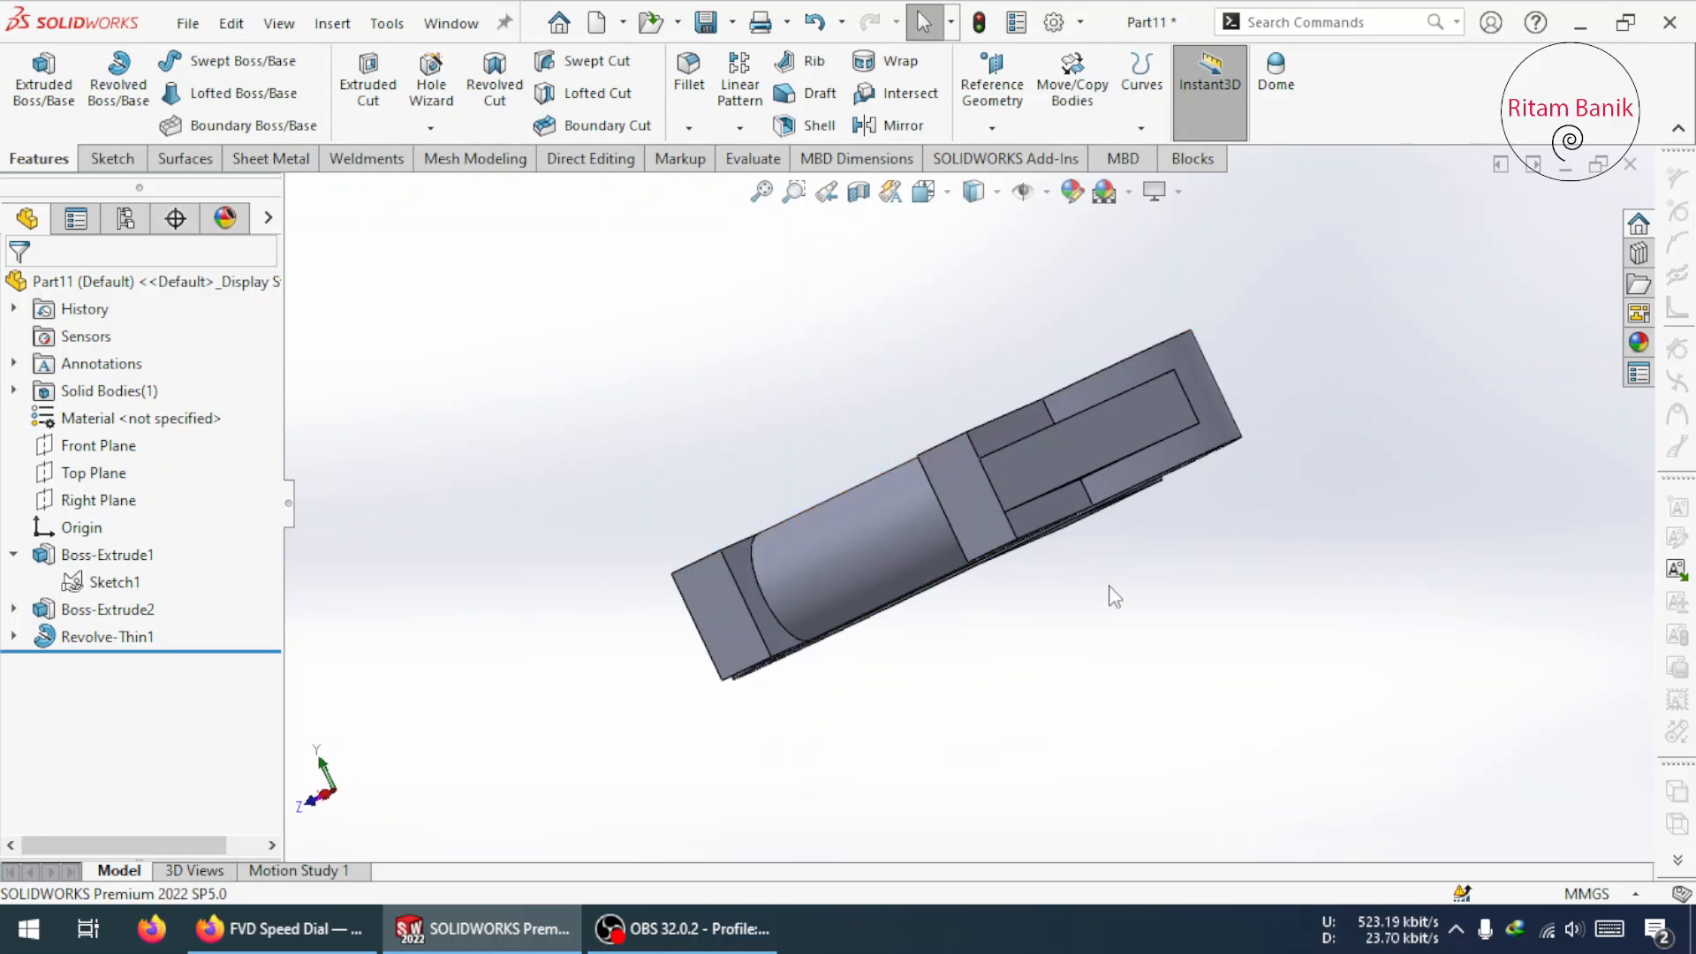
- Reopen Sketch1, add a driven length dimension to the inner edge of the upper right-hand arm, and exit the sketch
{"action": "middle_click_drag", "start_coordinate": [1051, 643], "coordinate": [1109, 720]}
{"action": "left_click", "coordinate": [115, 581]}
{"action": "left_click", "coordinate": [125, 502]}
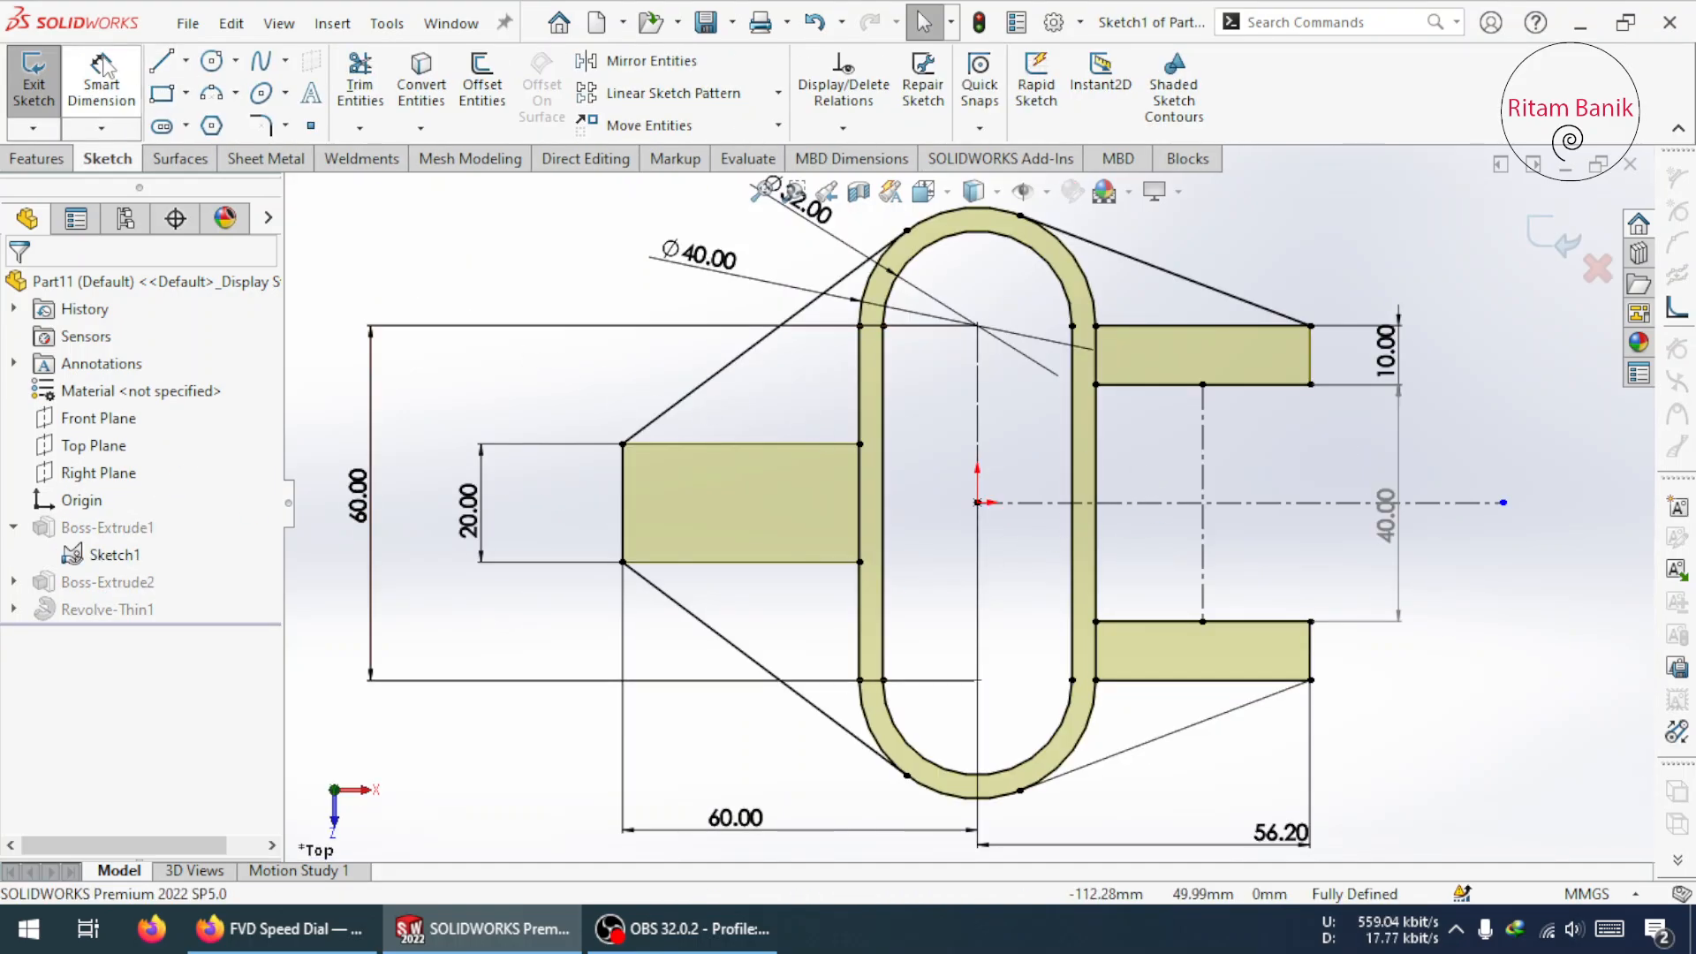
{"action": "left_click", "coordinate": [101, 64]}
{"action": "left_click", "coordinate": [1237, 384]}
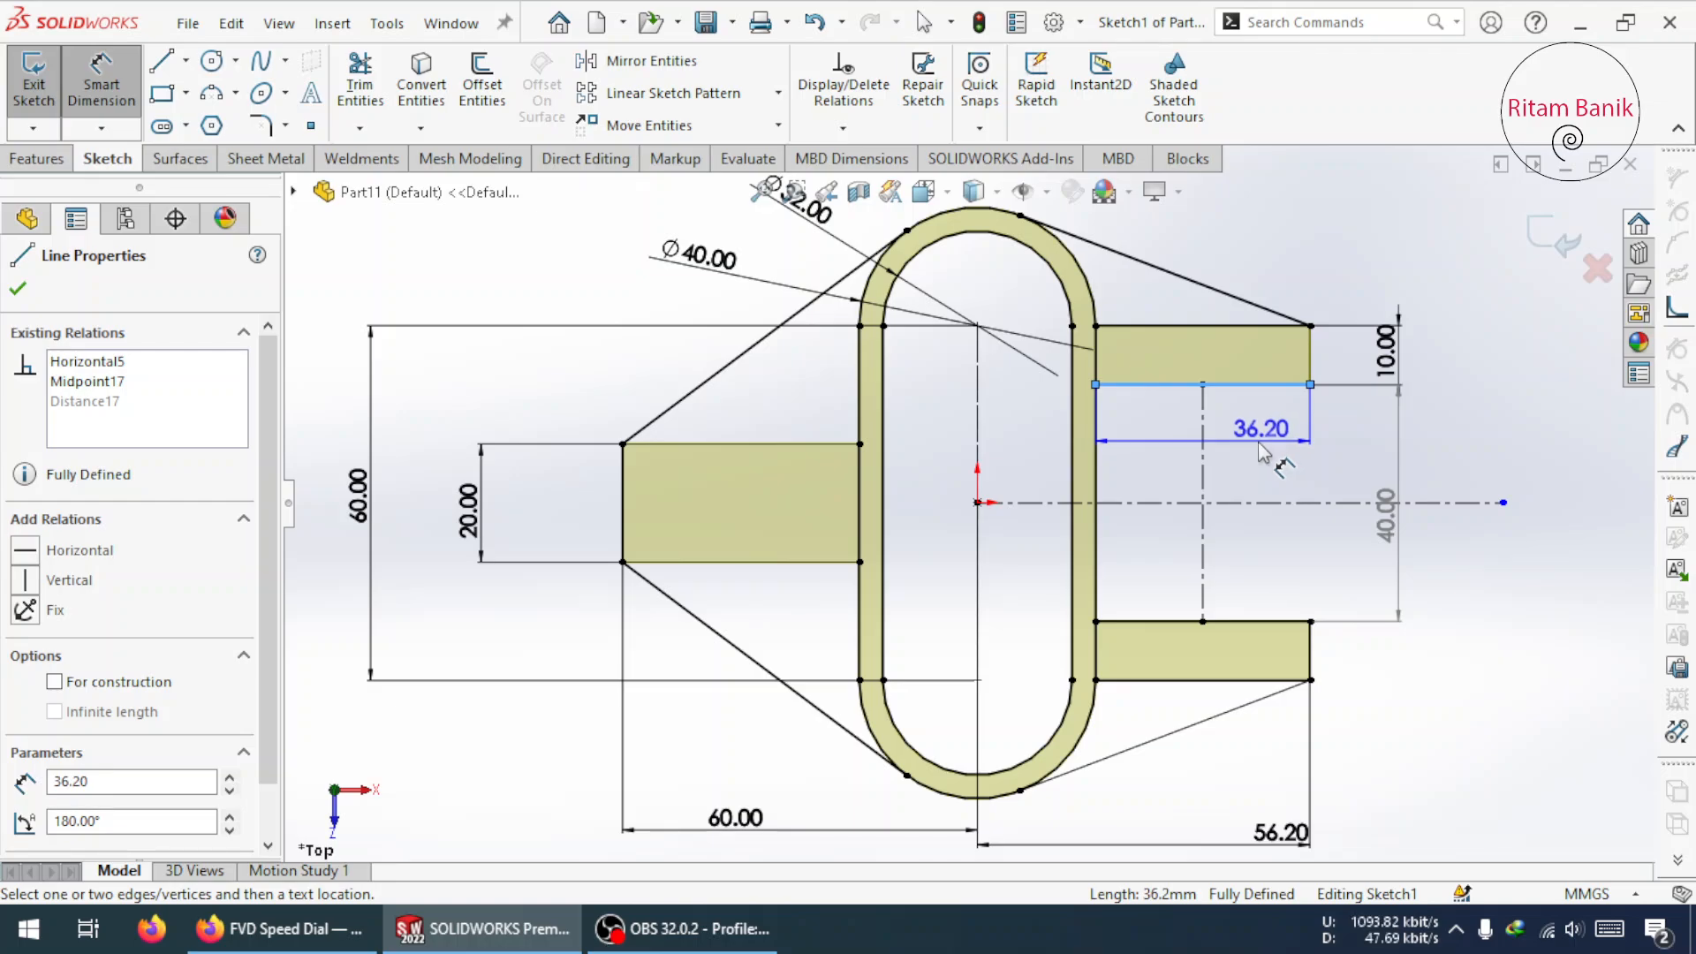
{"action": "left_click", "coordinate": [1264, 448]}
{"action": "left_click", "coordinate": [864, 427]}
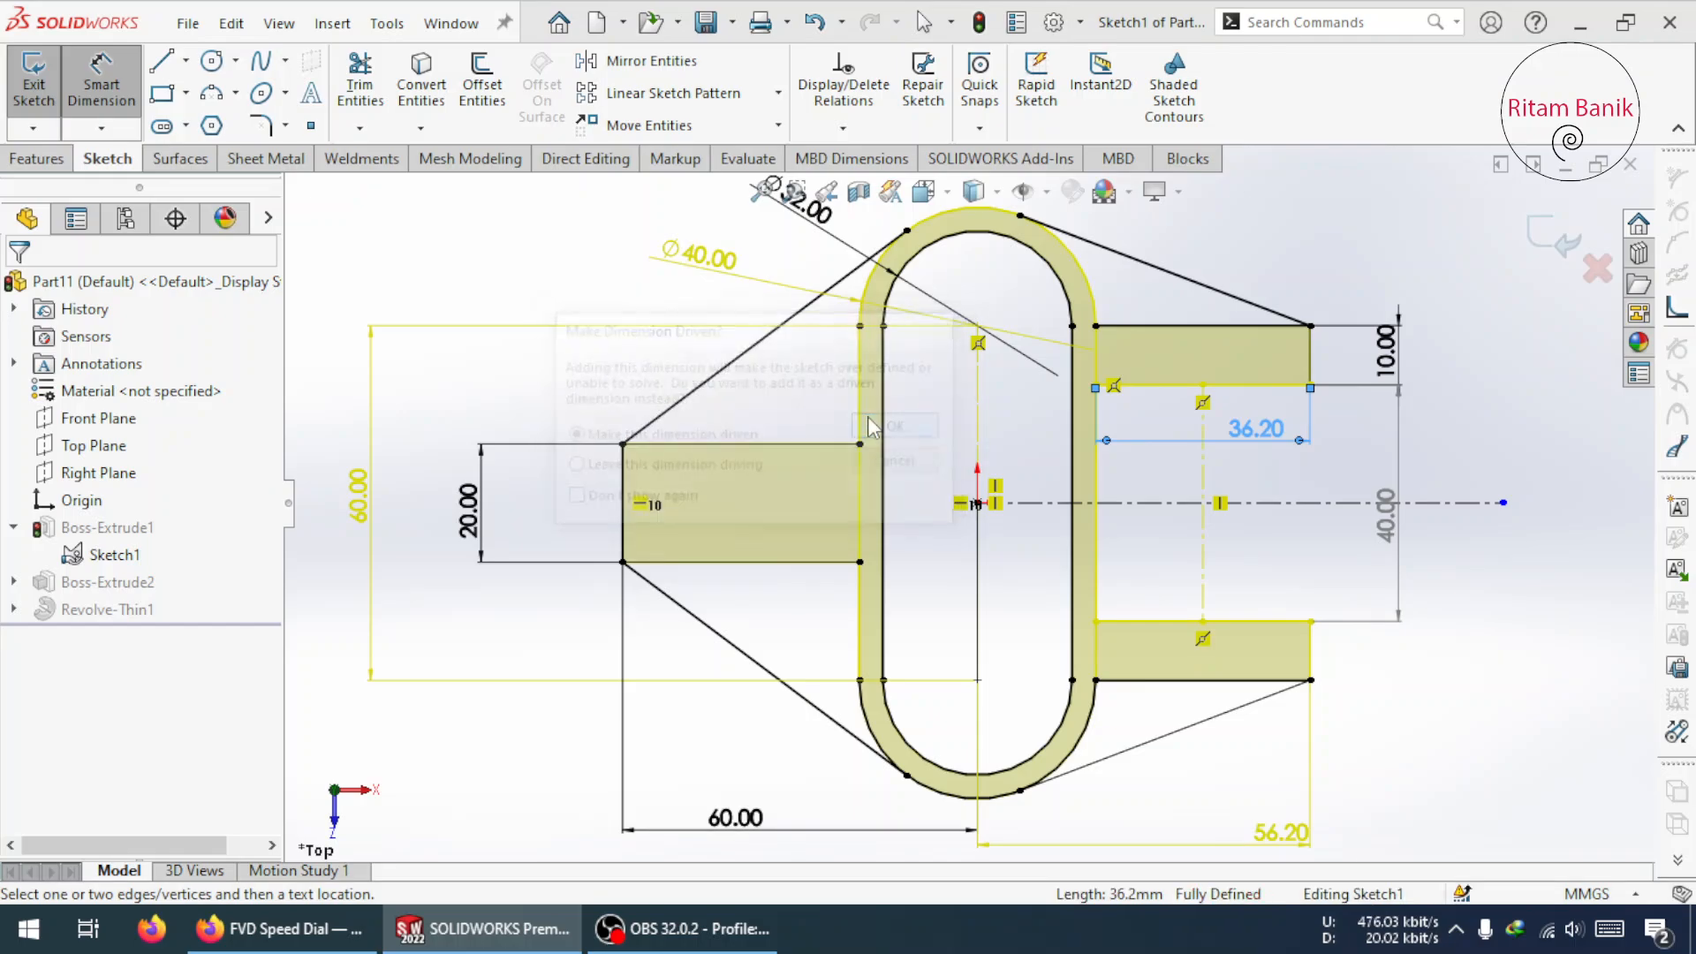
{"action": "key", "text": "Escape"}
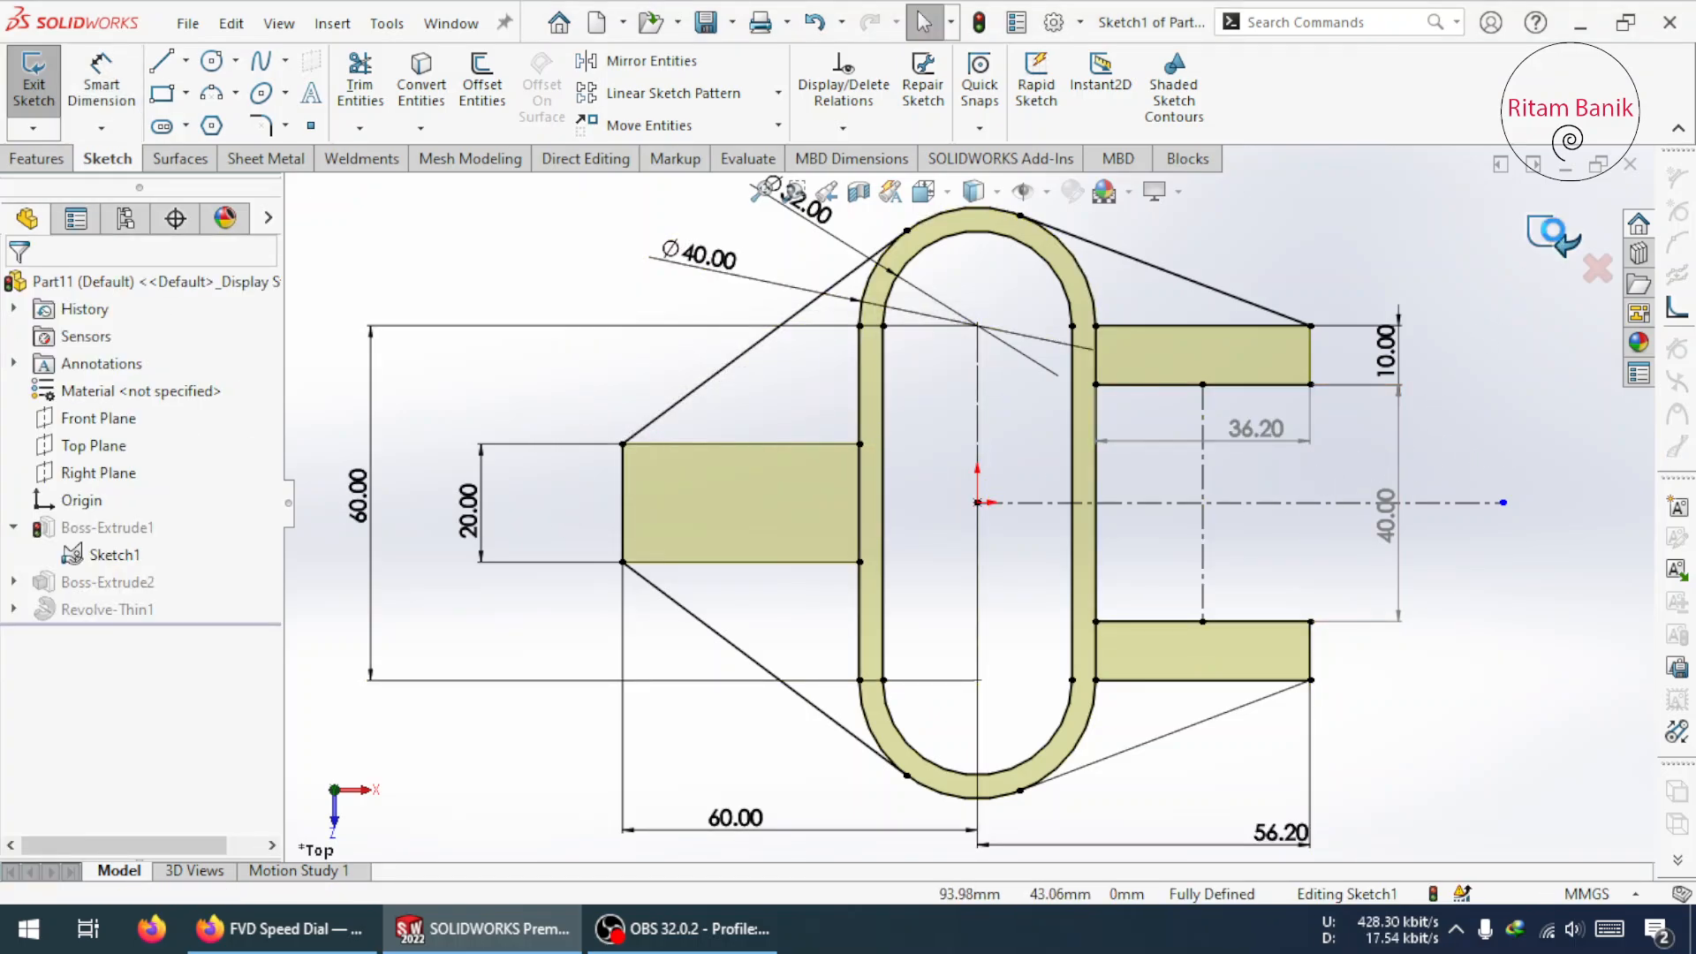
{"action": "left_click", "coordinate": [1553, 239]}
- Display the finished part in the isometric orientation to examine its overall shape
{"action": "key", "text": "space"}
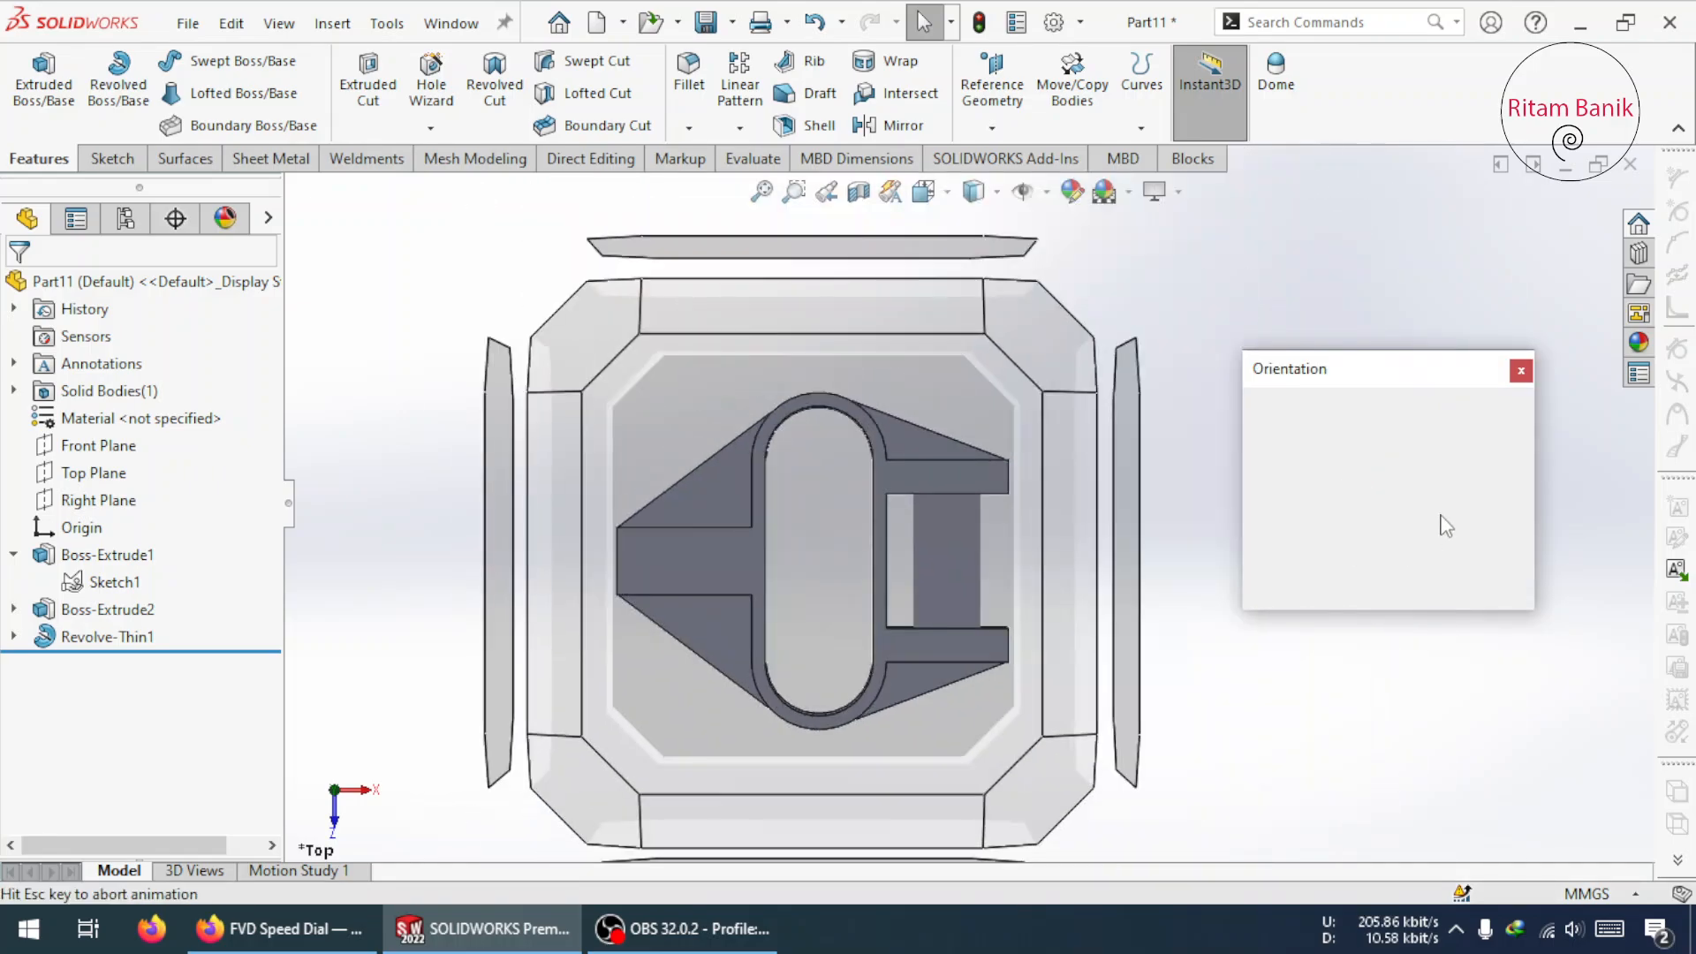
{"action": "left_click", "coordinate": [1499, 442]}
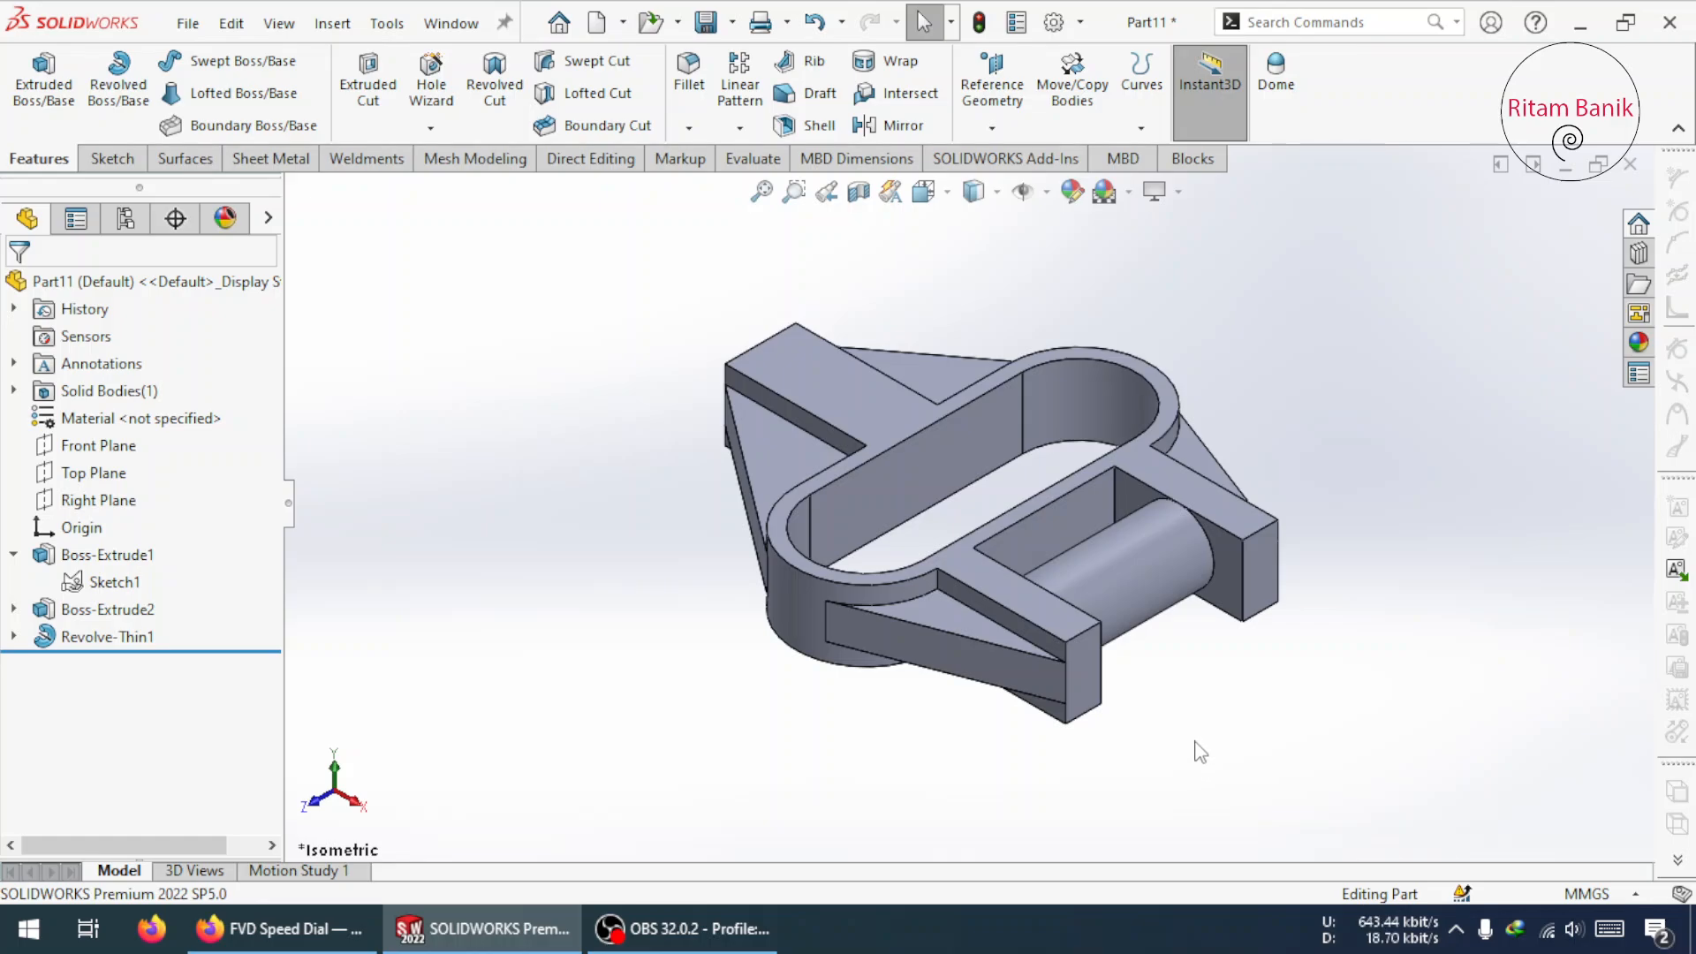
{"action": "left_click", "coordinate": [1135, 947]}
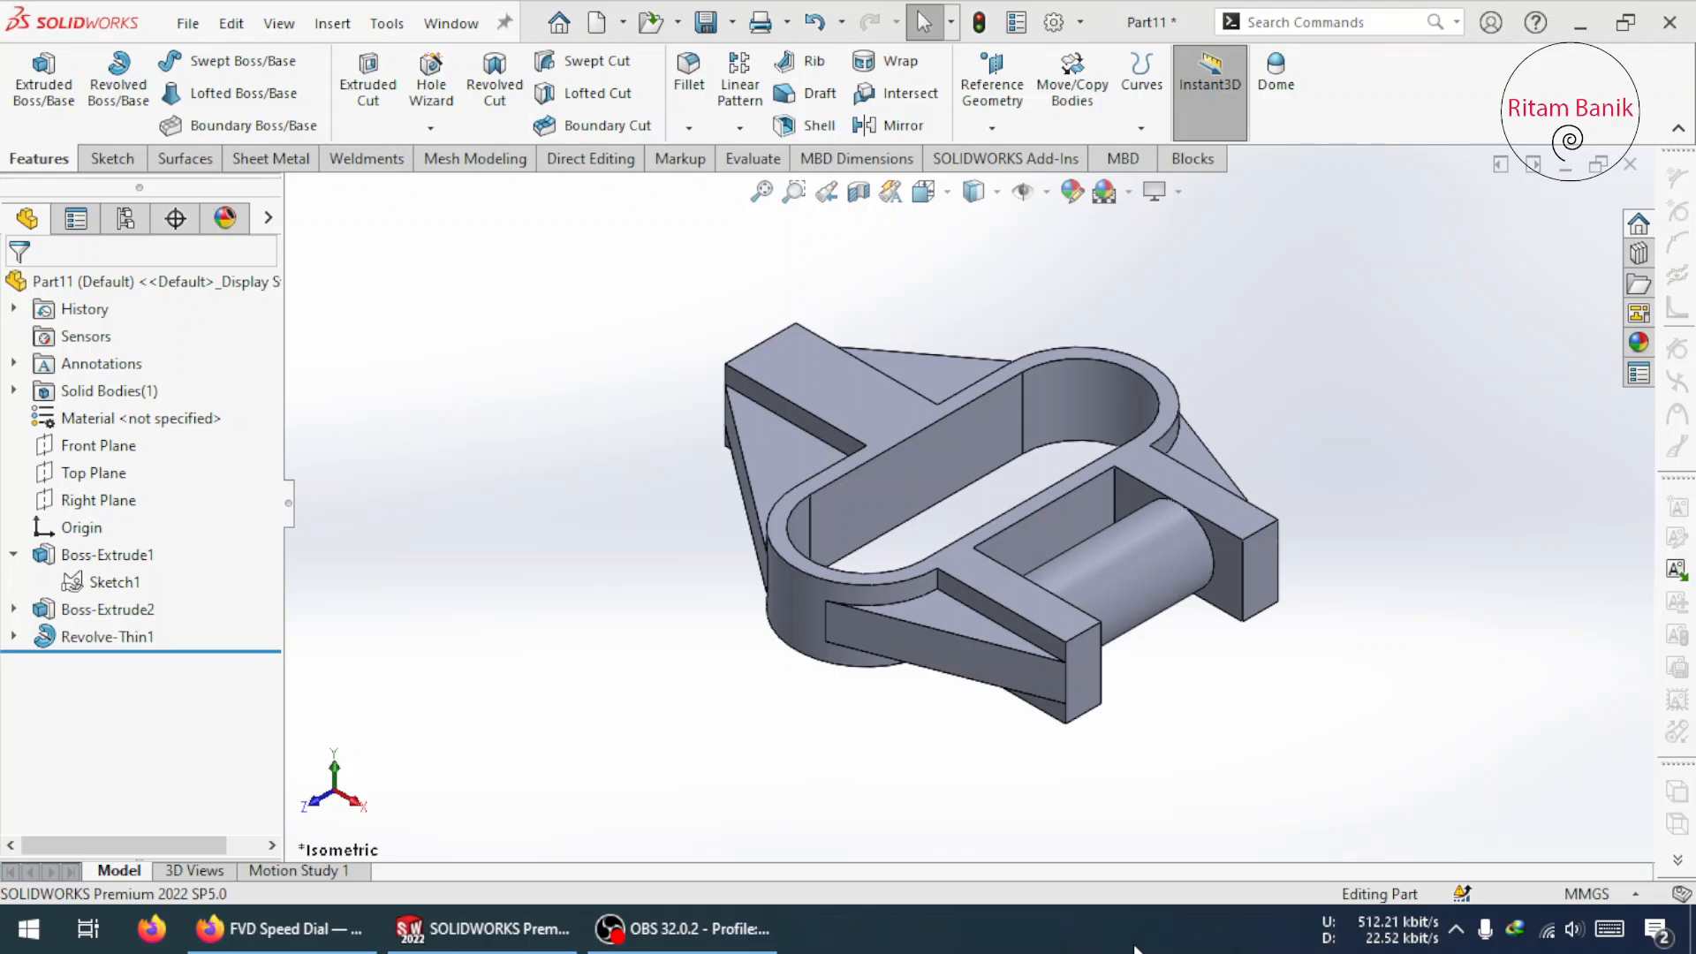